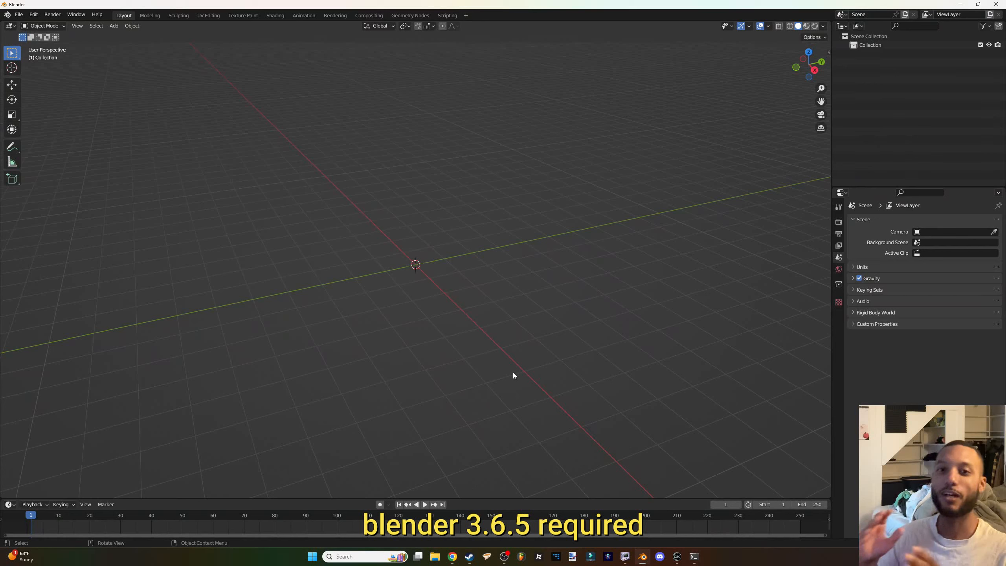
Start a Starfield NIF import, browse to the STARFIELD_UNPACKED\Data folder and sort its contents by name.
left_click(20, 16)
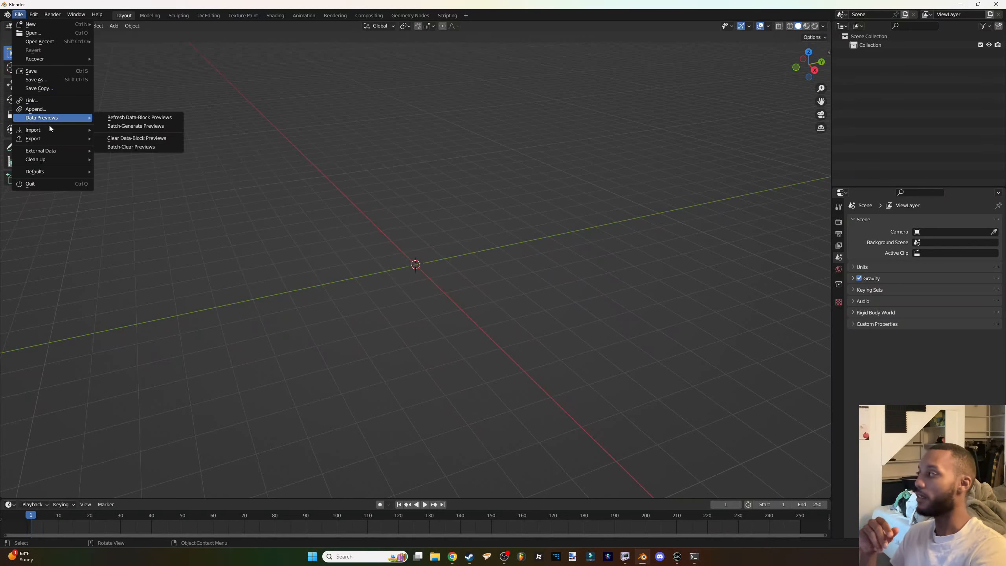
left_click(18, 14)
mouse_move(50, 129)
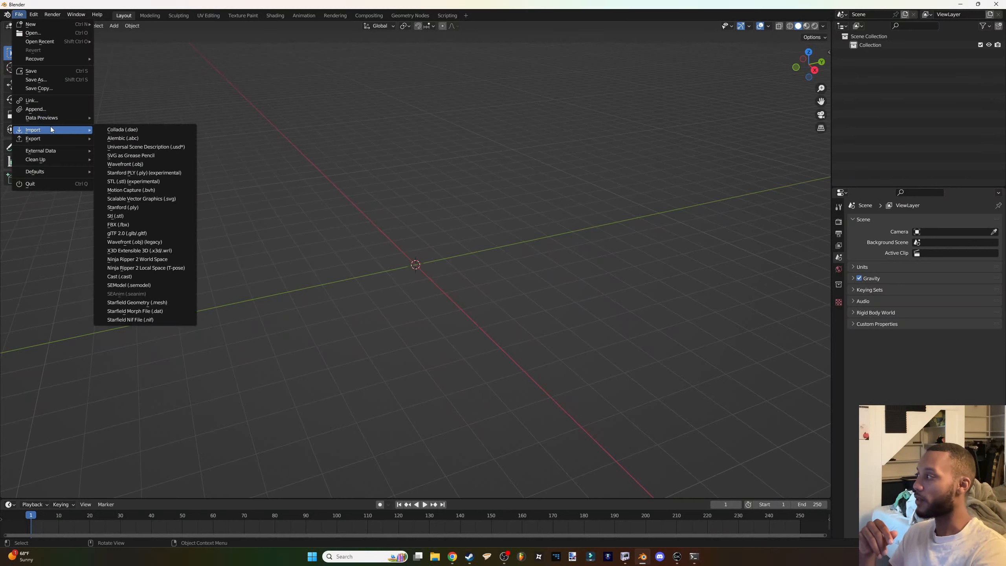
left_click(137, 320)
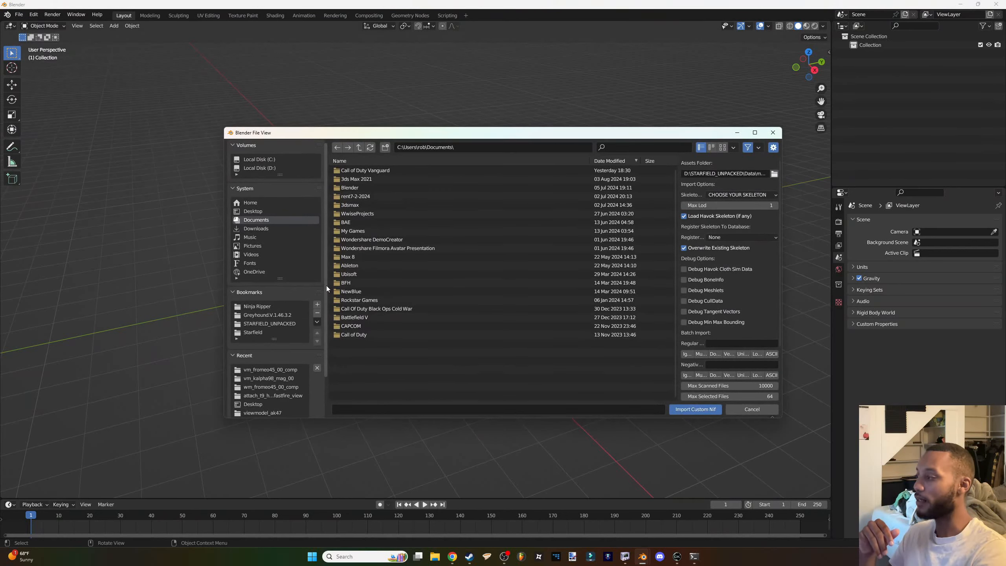
left_click(289, 325)
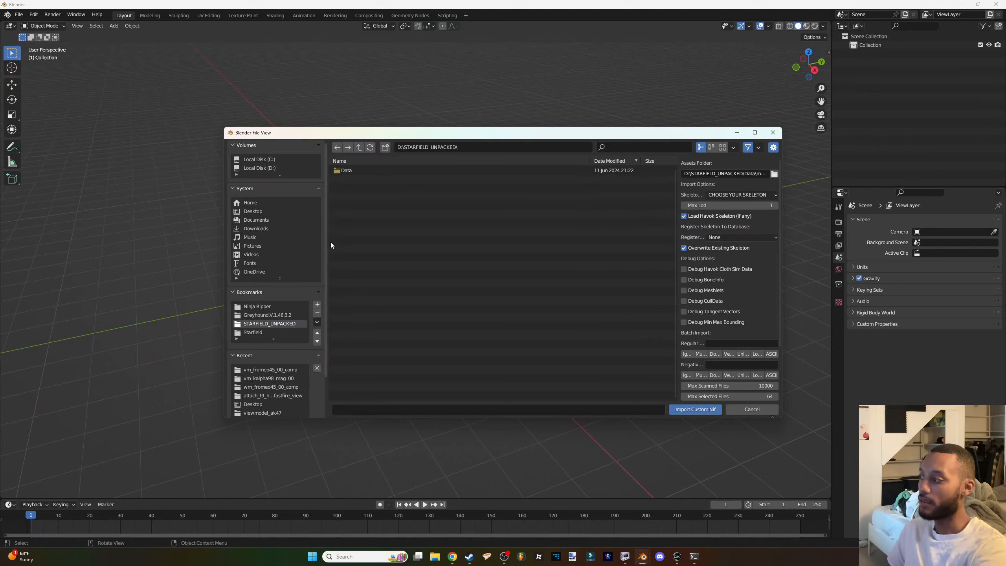
left_click(355, 171)
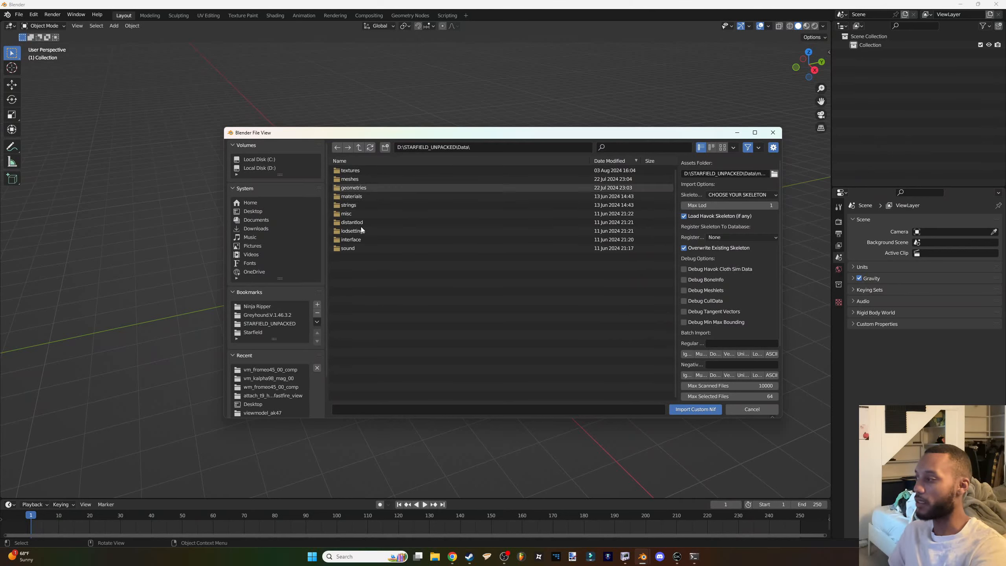
left_click_drag(356, 304, 395, 163)
left_click(374, 276)
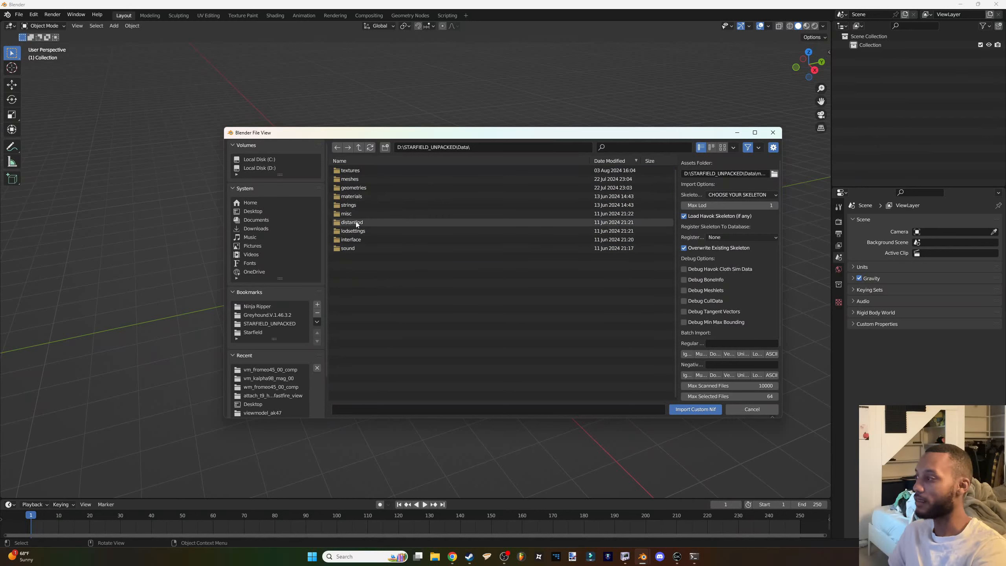
left_click(358, 162)
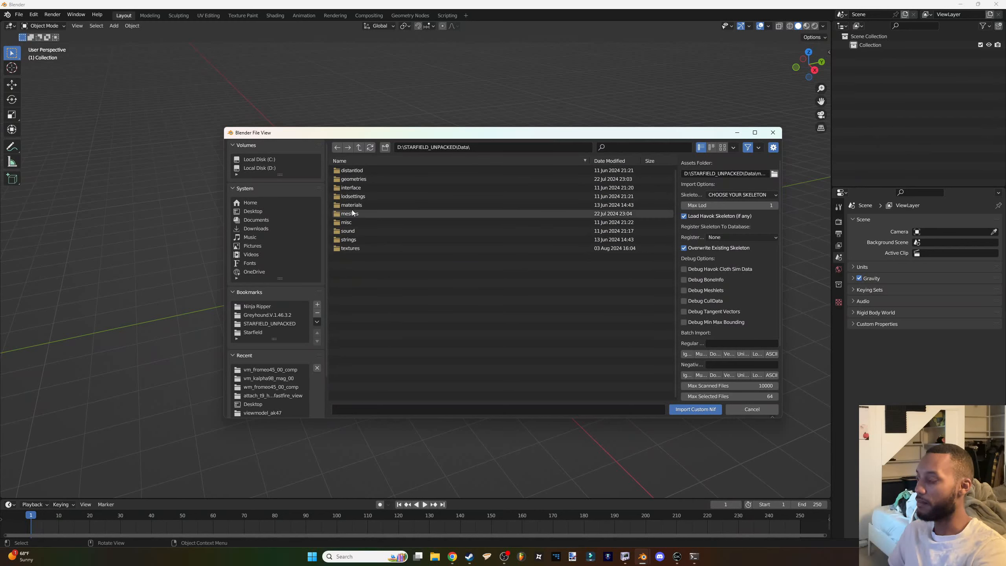
Browse to the meshes\clothes\spacesuit_mantis folder for the NIF import.
double_click(352, 212)
scroll(373, 290, "down", 5)
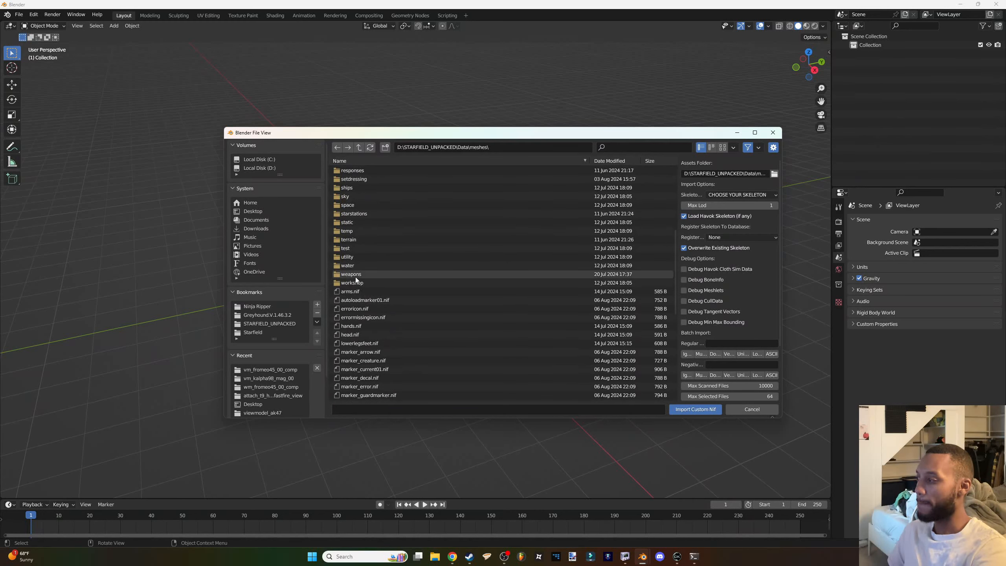
scroll(354, 275, "up", 5)
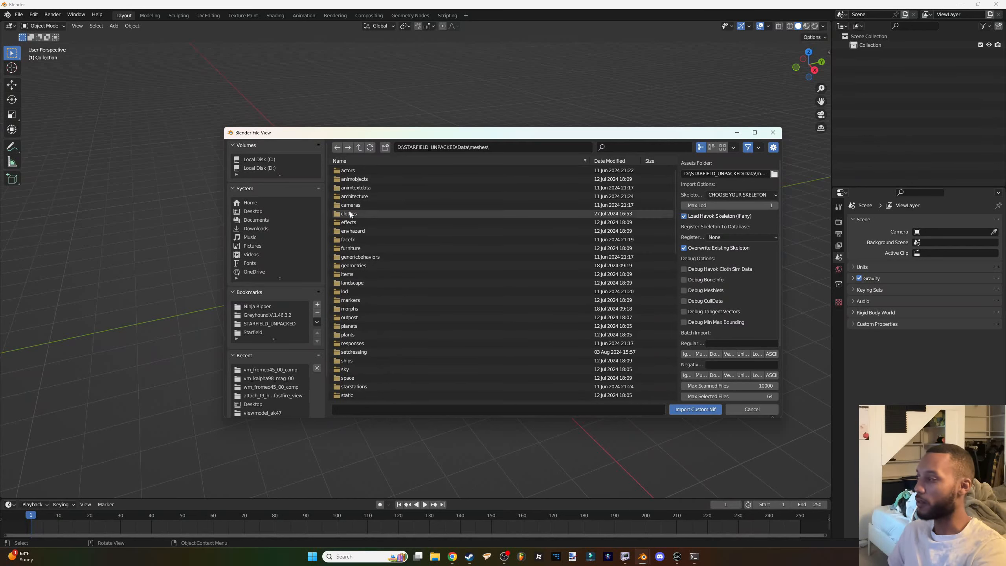
double_click(351, 214)
scroll(366, 276, "down", 15)
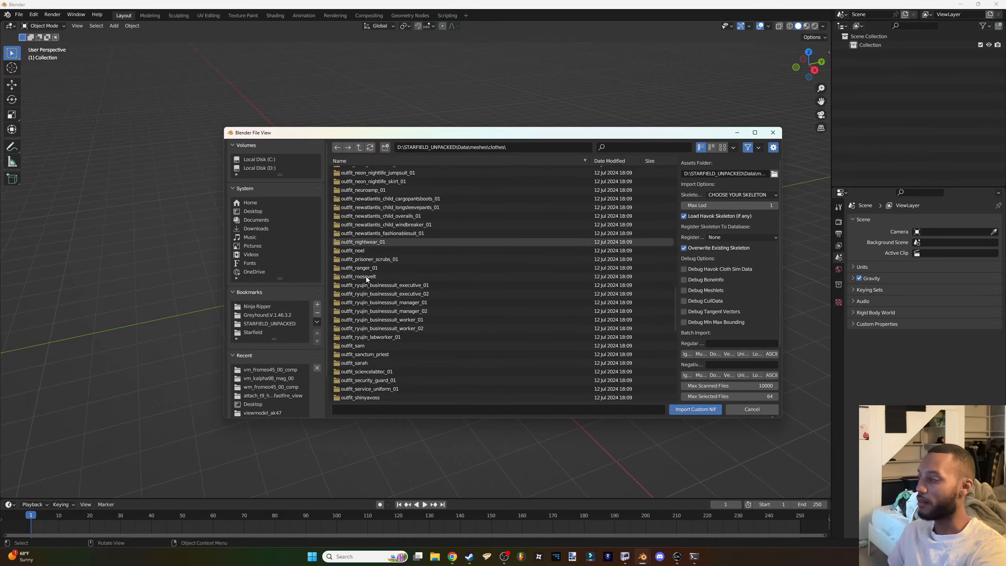
scroll(372, 306, "down", 5)
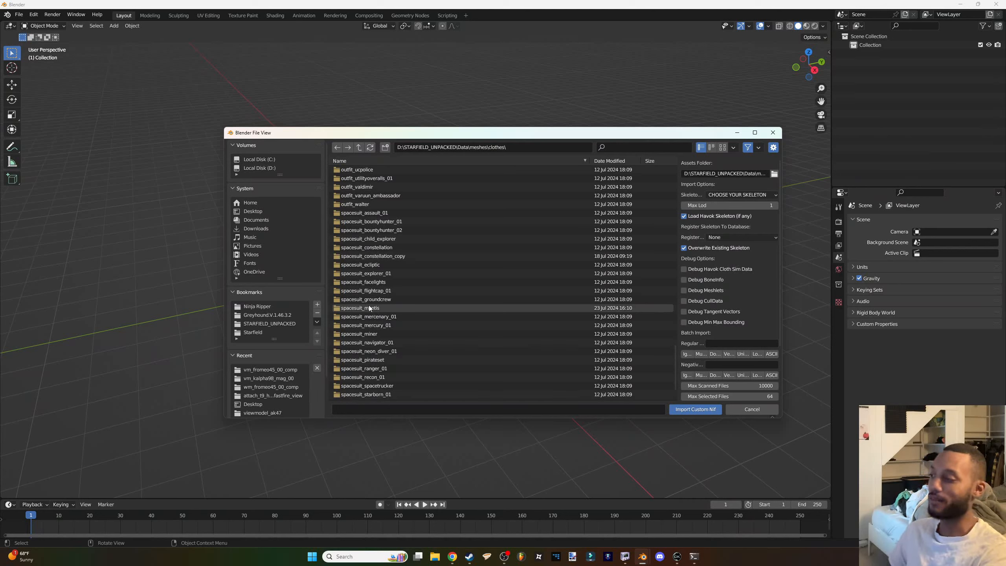
left_click(369, 307)
double_click(368, 308)
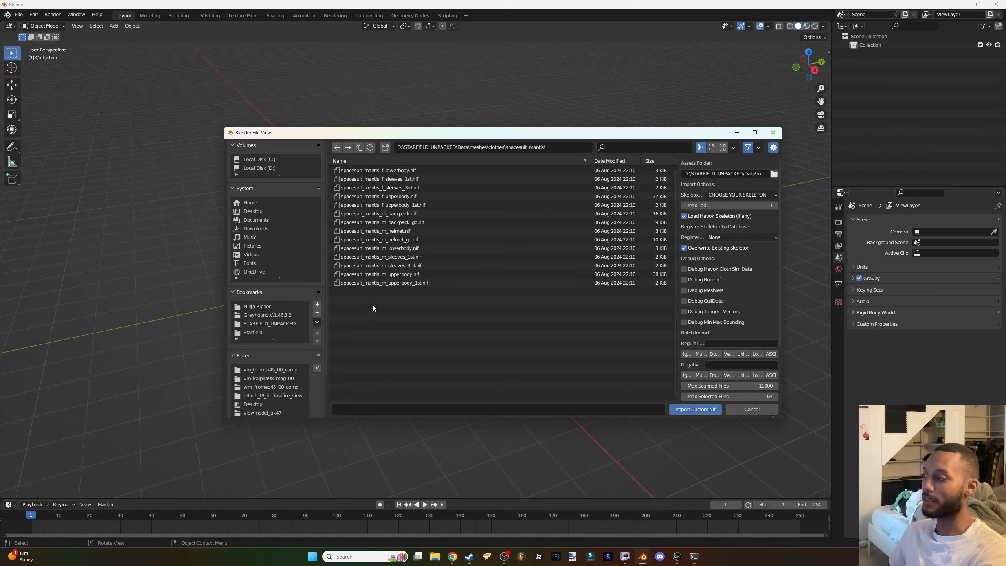
Import spacesuit_mantis_m_helmet.nif with its skeleton and select the helmet mesh.
left_click(400, 239)
left_click(397, 233)
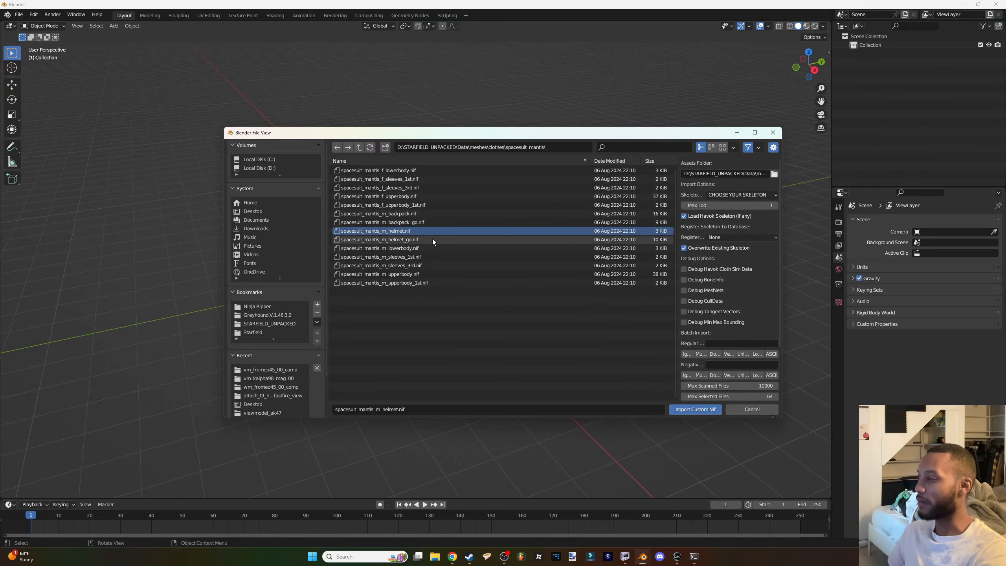
left_click(397, 239)
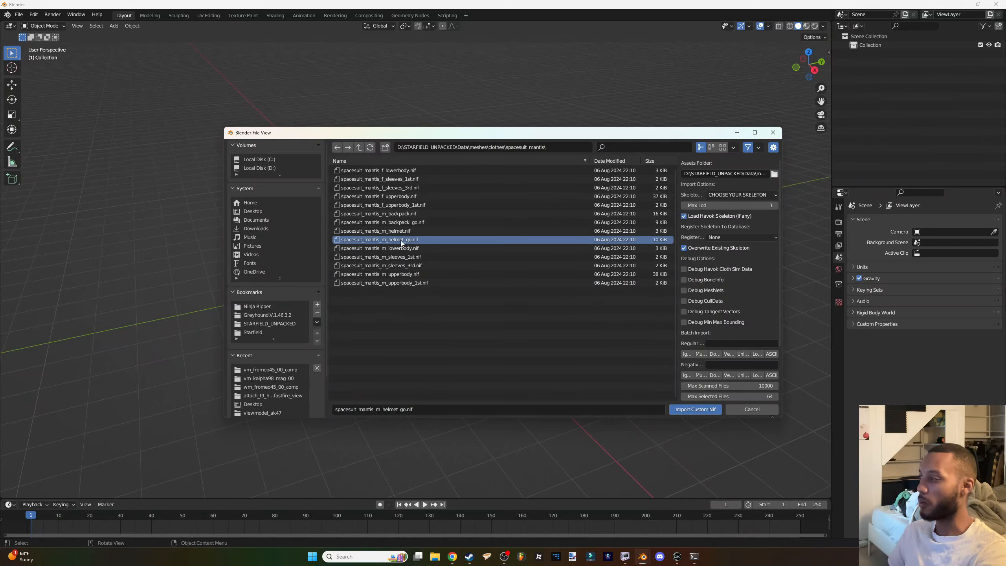
left_click(402, 231)
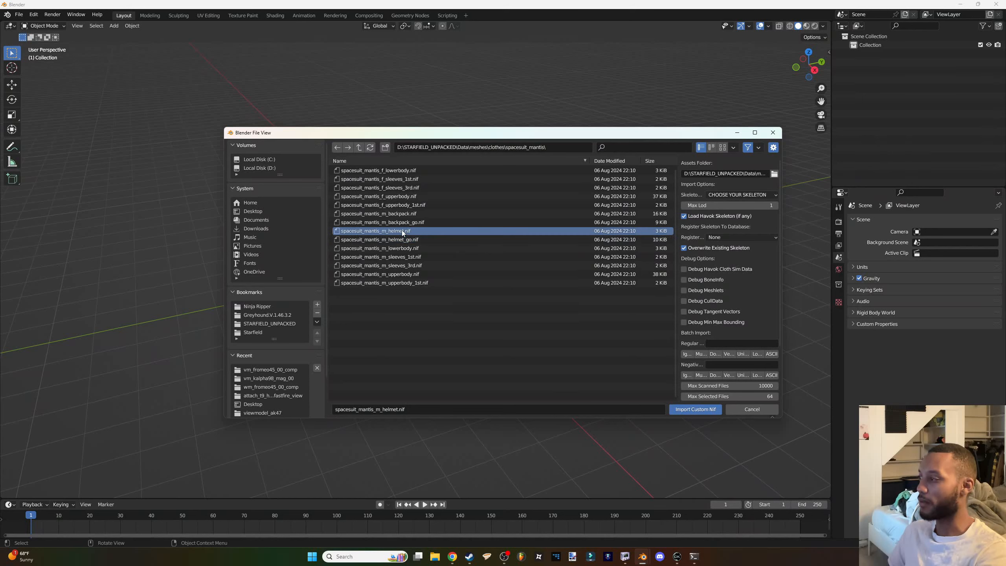
left_click(698, 410)
scroll(497, 284, "up", 10)
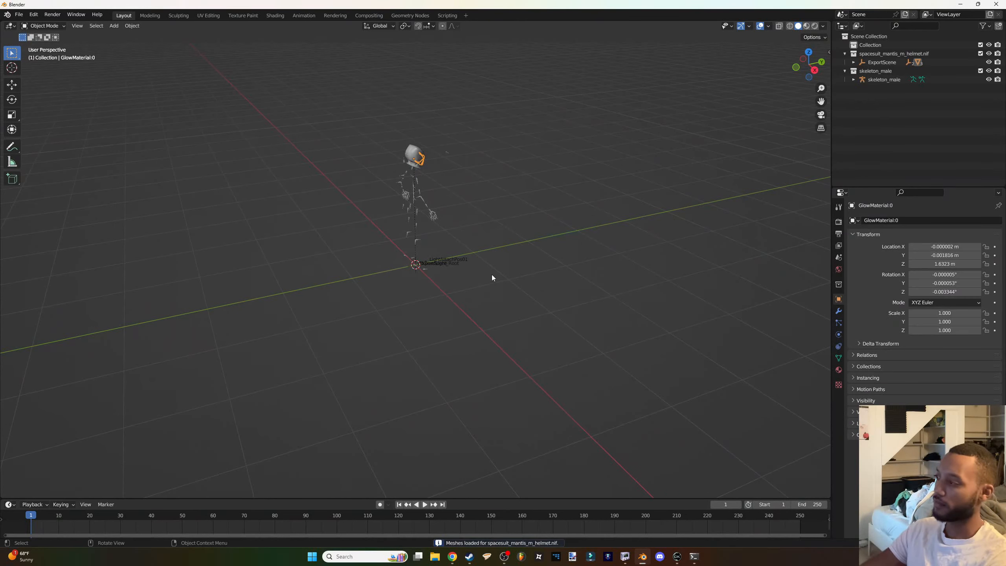
middle_click_drag(543, 153, 430, 413, "shift")
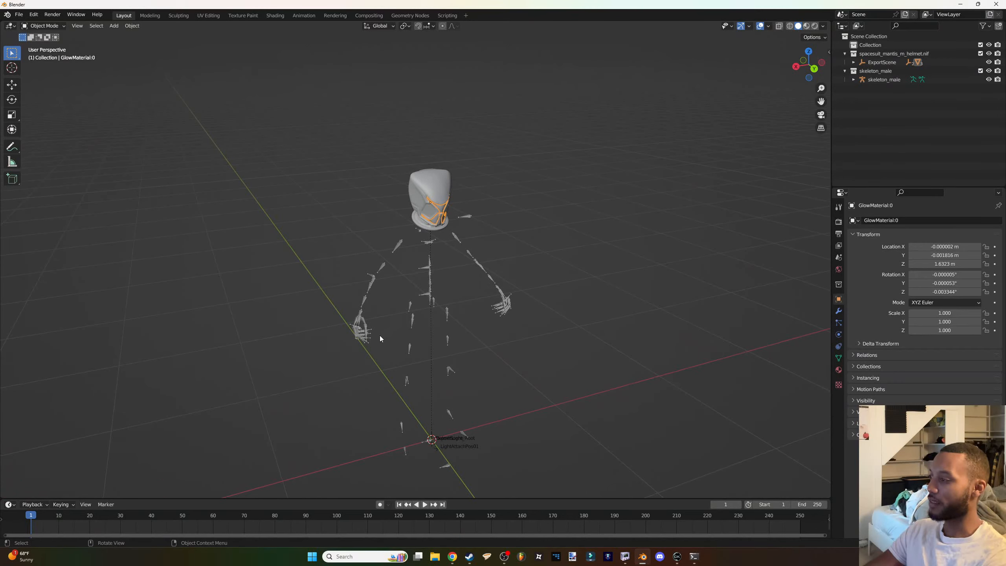
middle_click_drag(446, 280, 391, 291)
left_click(449, 157)
scroll(445, 181, "up", 3)
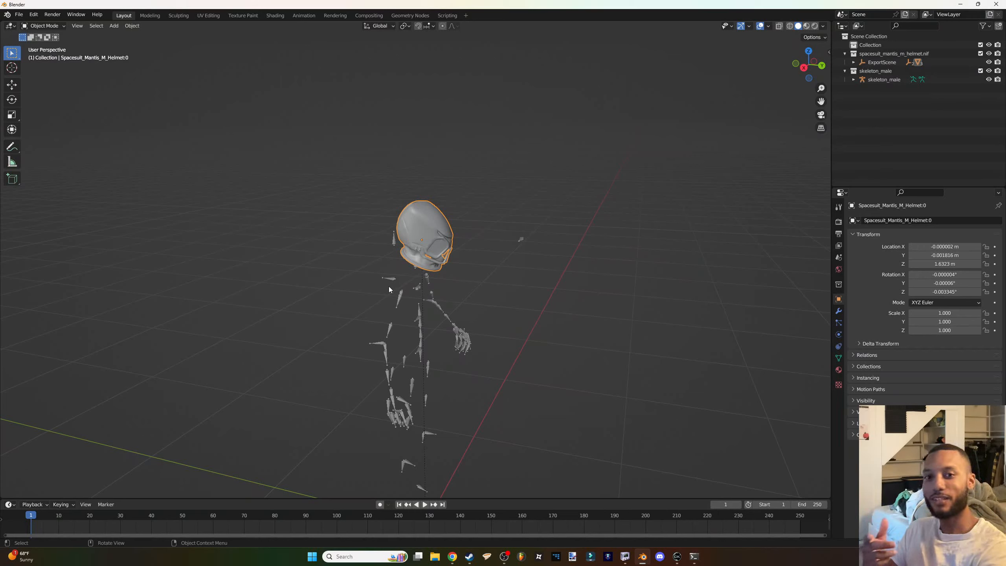
Open the recent file warfighter head 8.blend without saving the current scene.
left_click(19, 14)
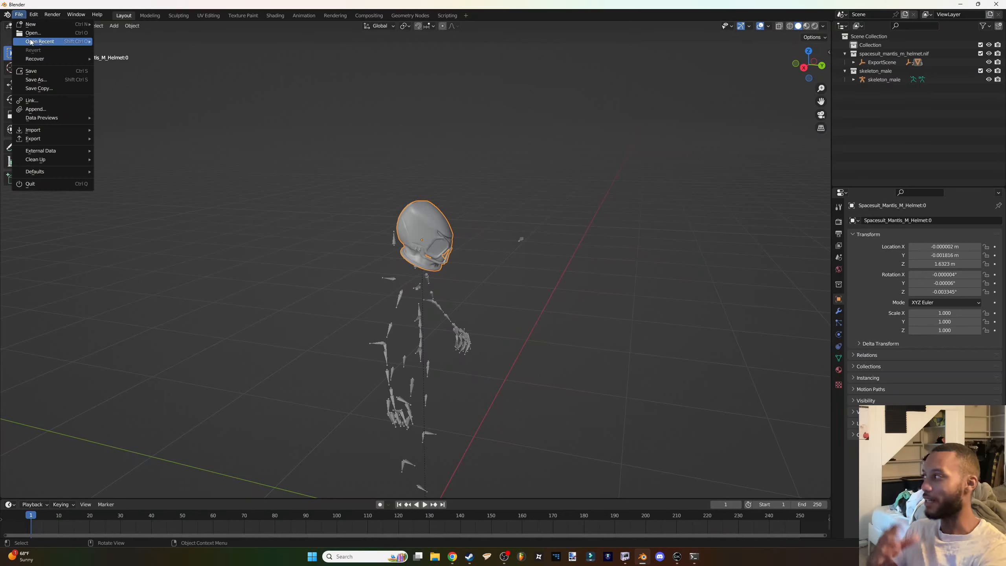
mouse_move(31, 44)
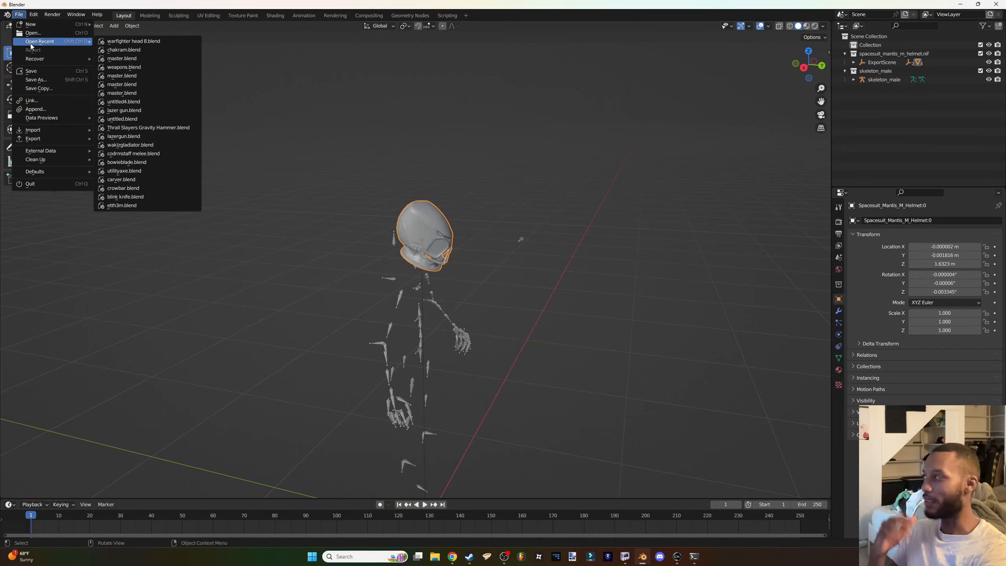
left_click(106, 41)
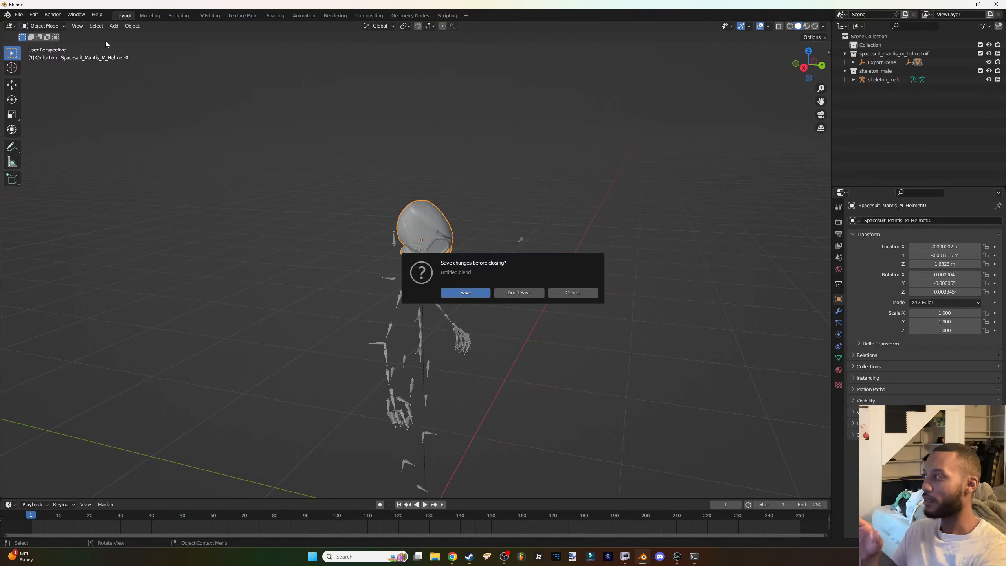
left_click(519, 292)
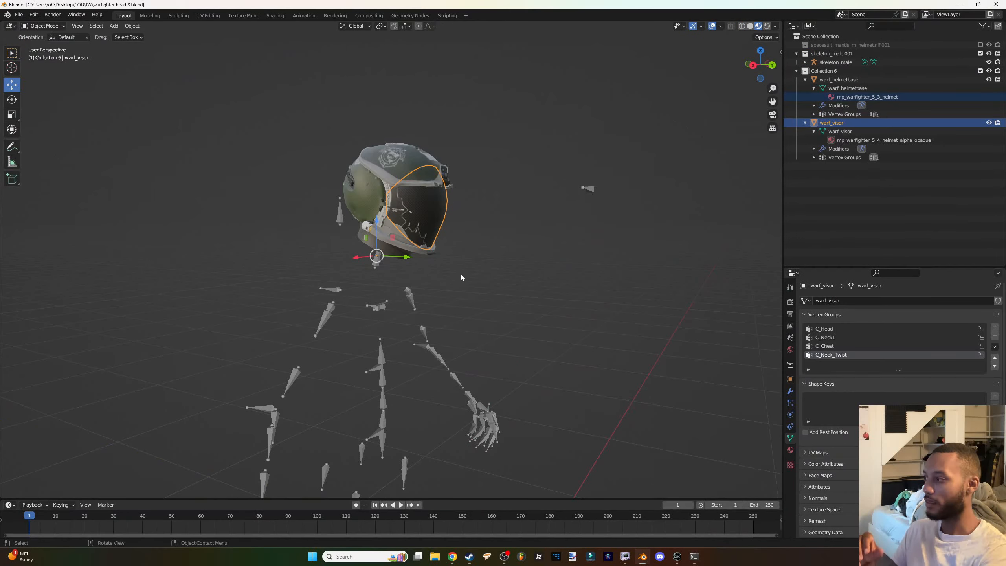
Collapse Collection 6 with the finished warfighter helmet and exclude it from the view layer.
middle_click_drag(337, 273, 452, 249)
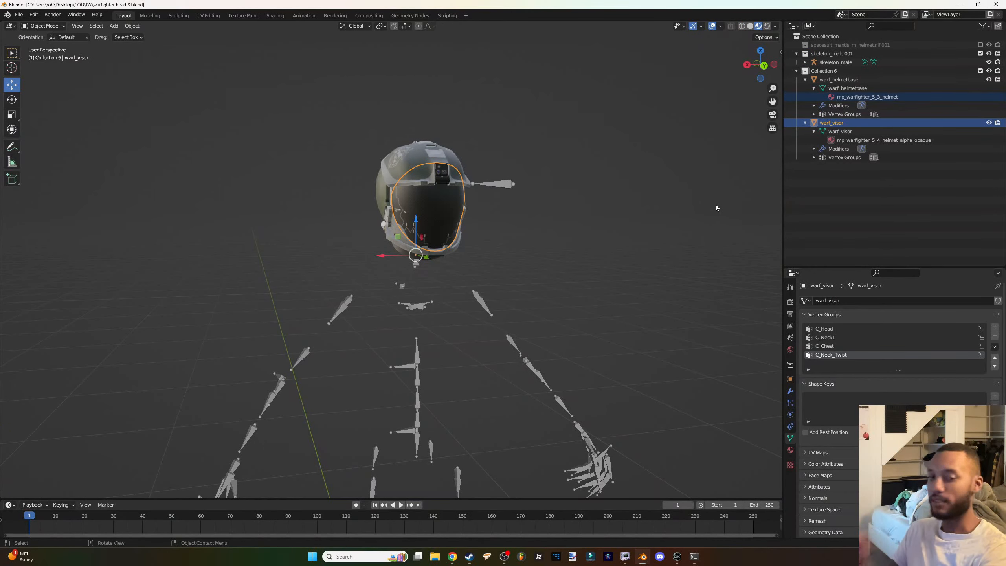
scroll(504, 208, "down", 3)
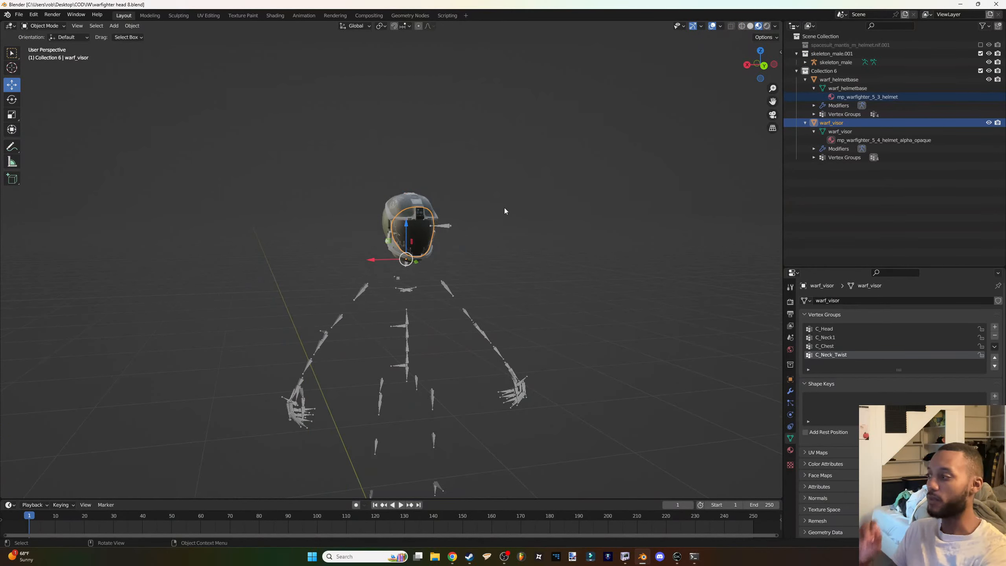
scroll(439, 246, "down", 1)
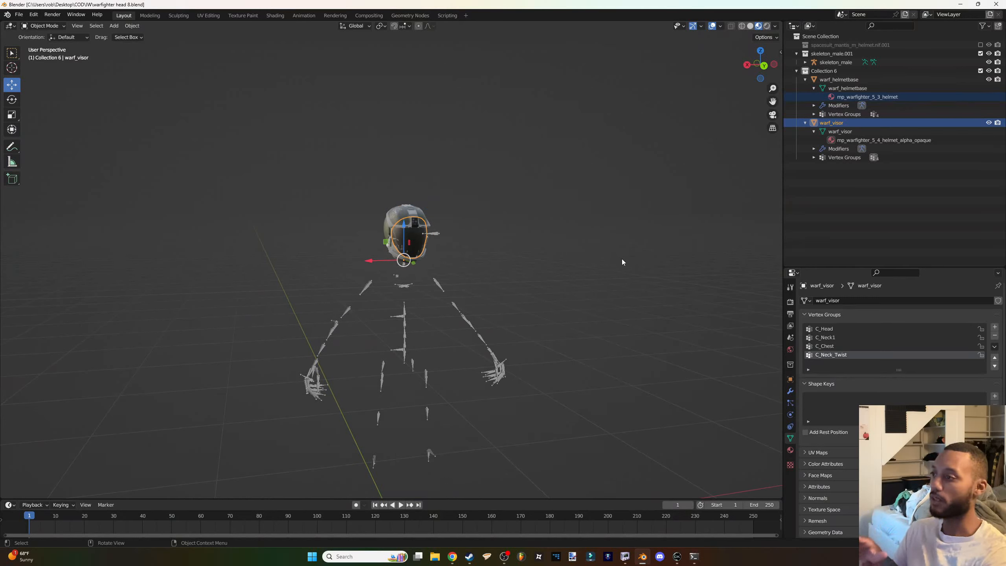
left_click(797, 70)
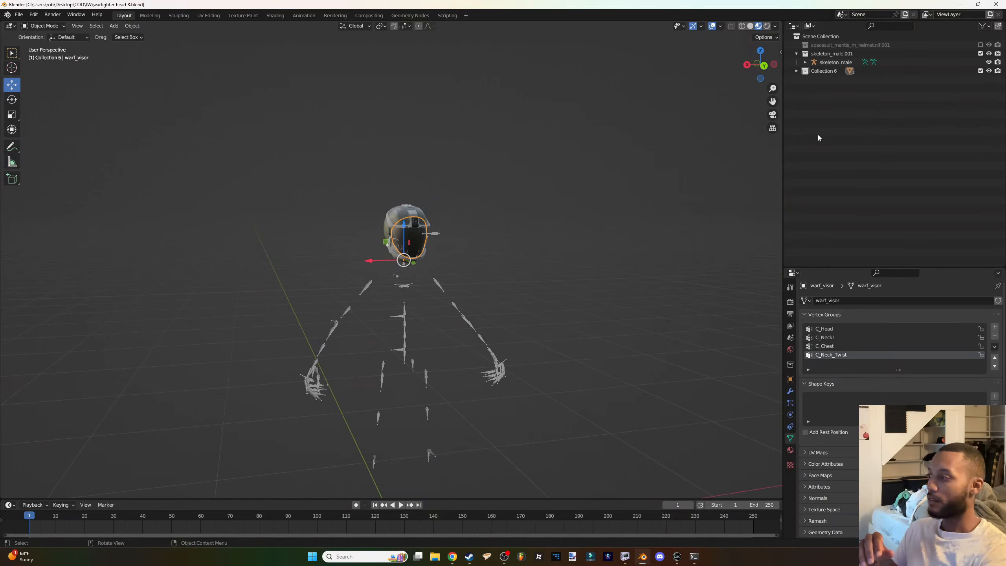
left_click(981, 70)
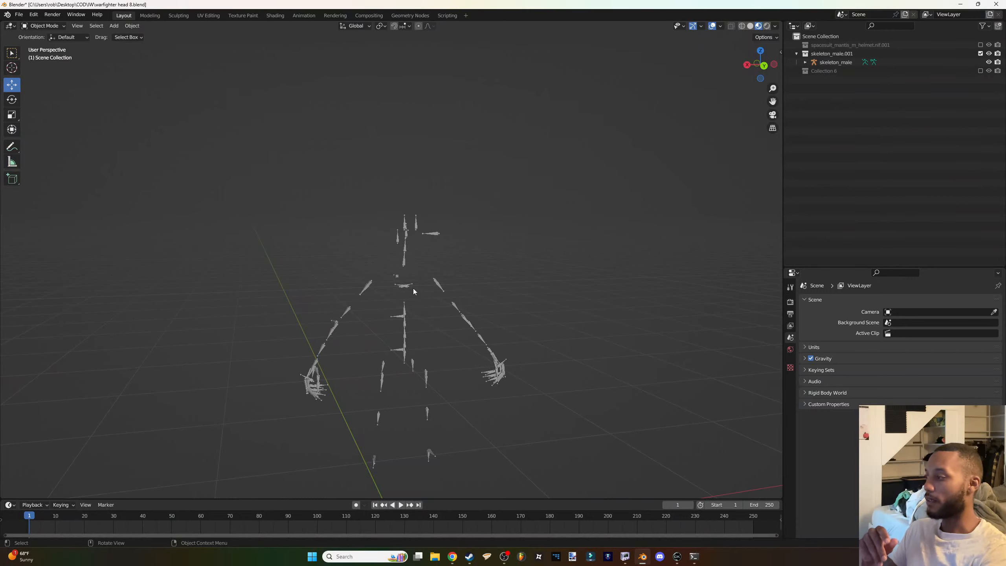
Import the mp_warfighter_head_5_4_LOD0 SEModel from the bookmarked Greyhound.V.1.46.3.2 folder.
scroll(414, 291, "up", 1)
left_click(18, 14)
mouse_move(64, 133)
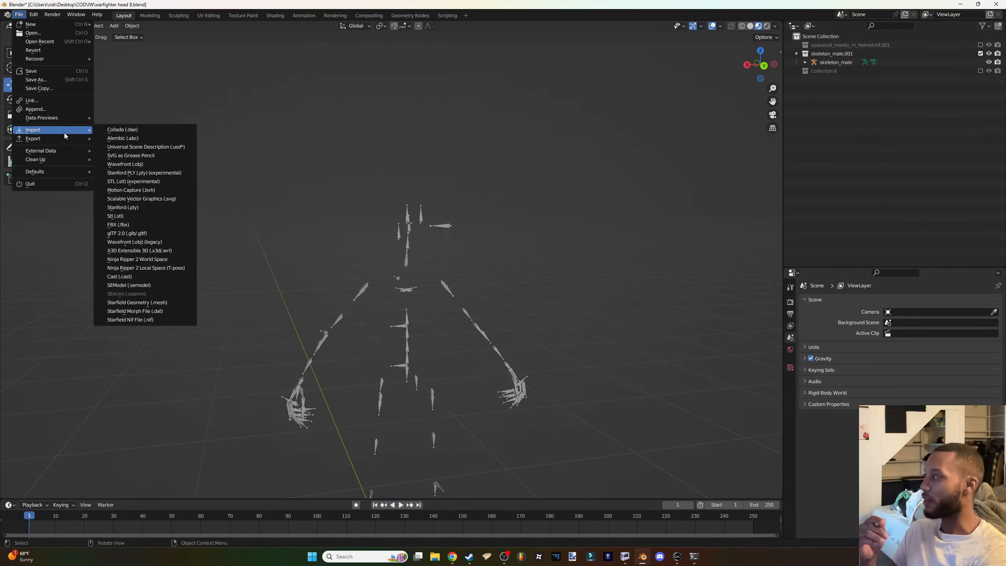
left_click(146, 286)
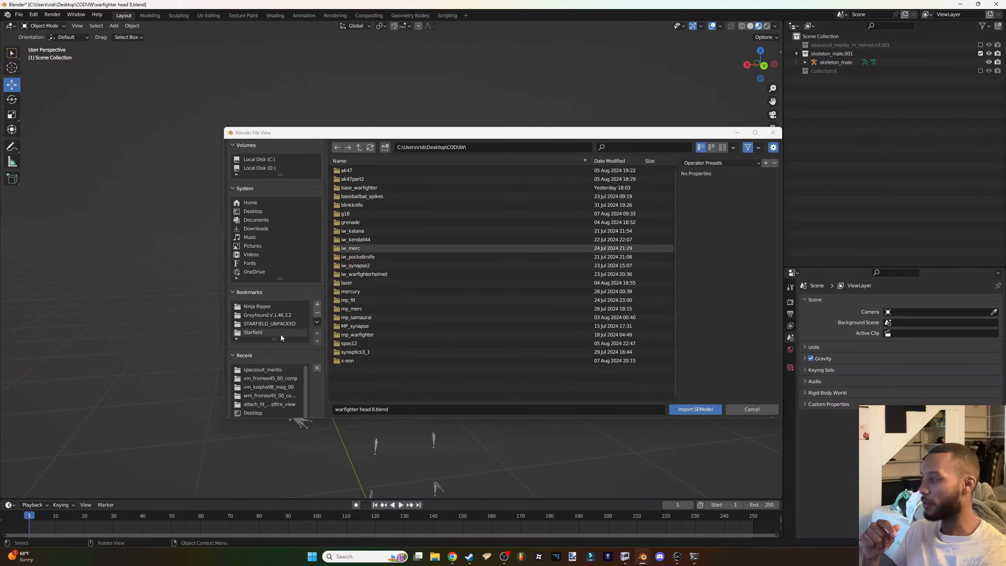
left_click(284, 315)
left_click(342, 181)
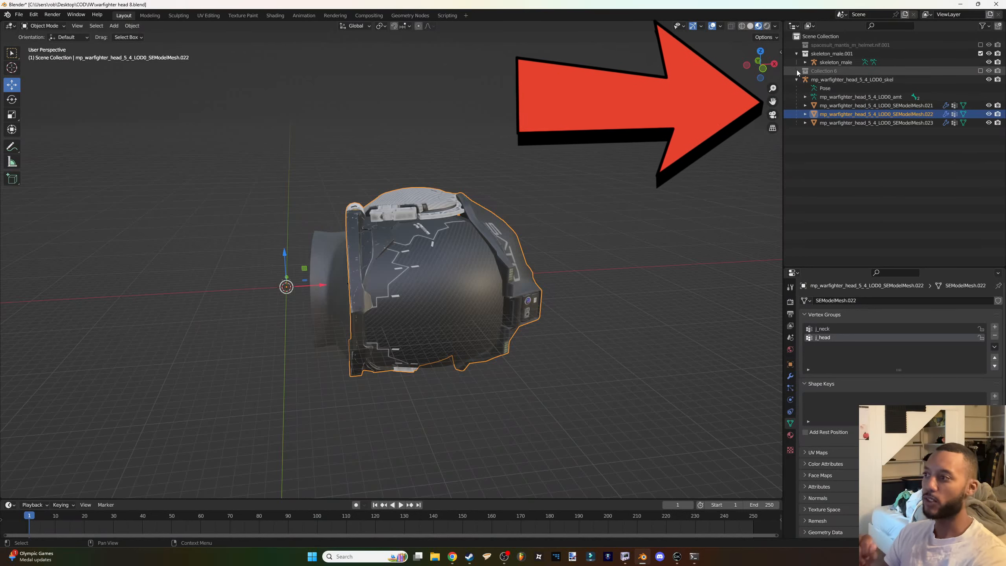
Delete the mp_warfighter_head_5_4_LOD0_skel armature while keeping its three meshes.
left_click(824, 79)
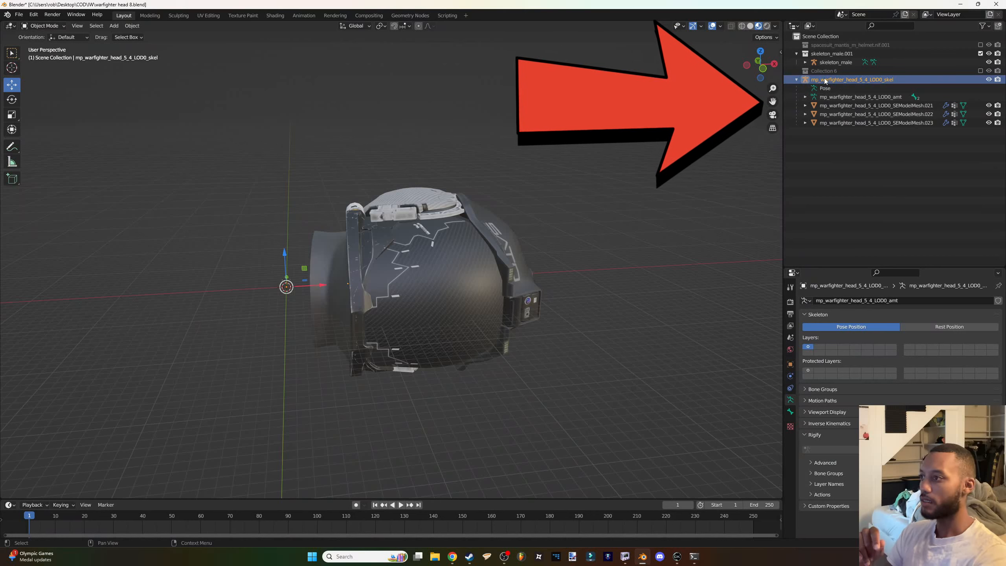
left_click(825, 88)
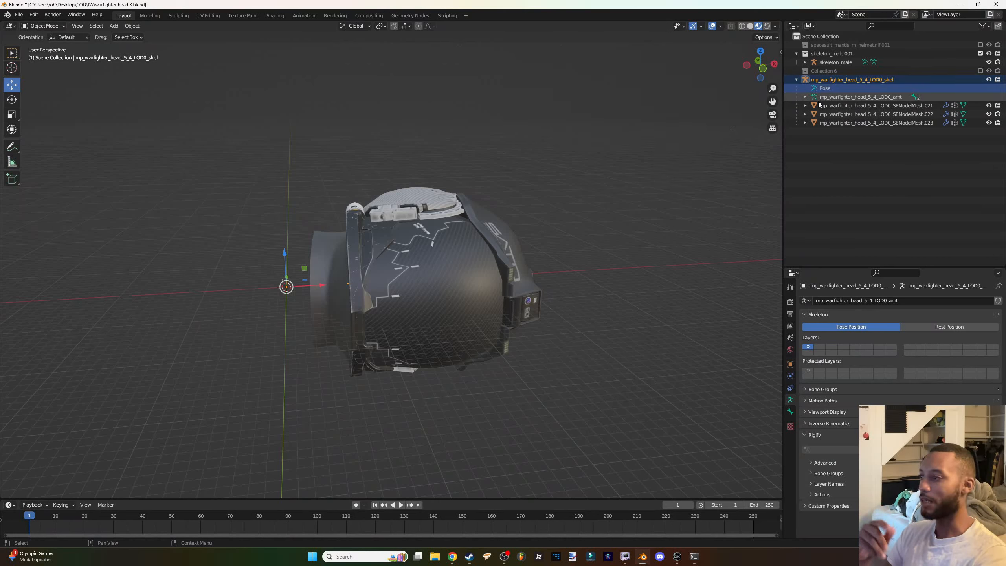
key("Delete")
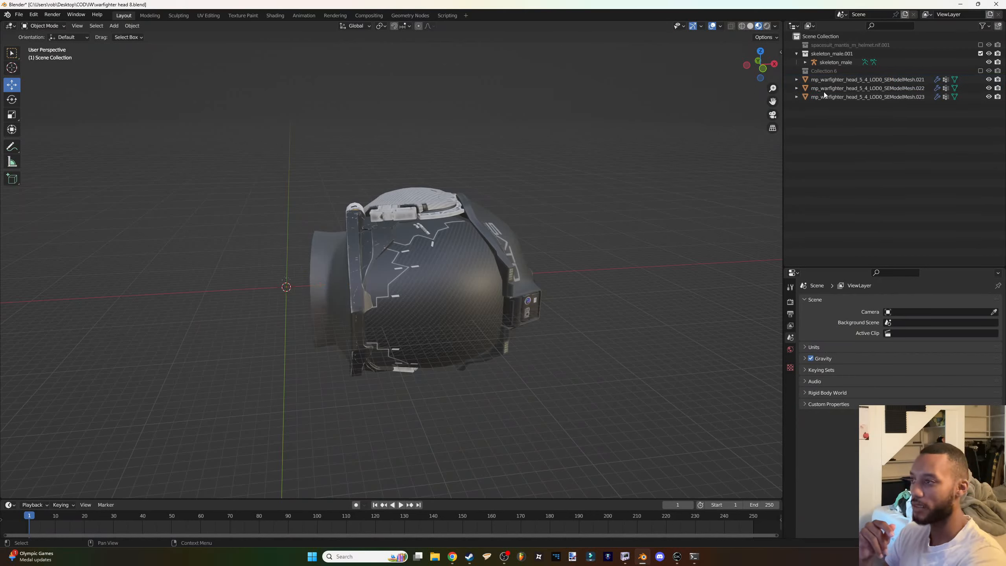
Create a new collection and move the three imported warfighter head meshes into it.
left_click(1002, 26)
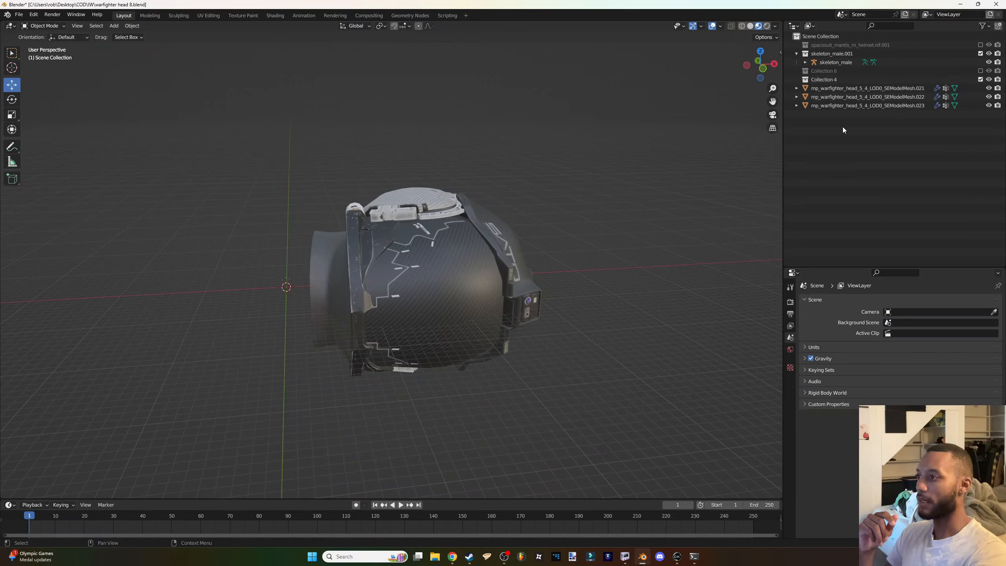
left_click_drag(821, 126, 846, 81)
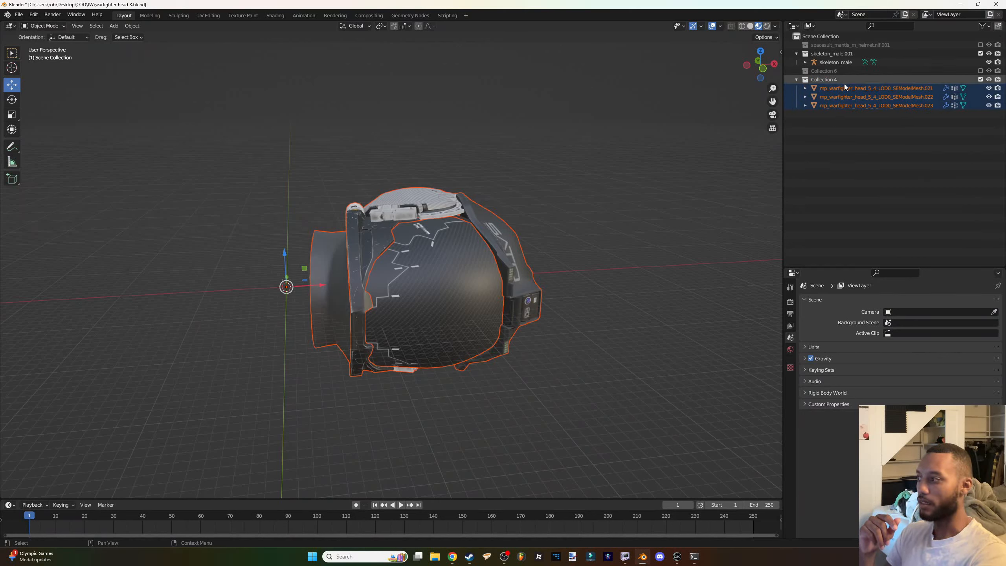
Remove the Armature Rig modifier and delete all vertex groups from the neck mesh SEModelMesh.023.
left_click(824, 80)
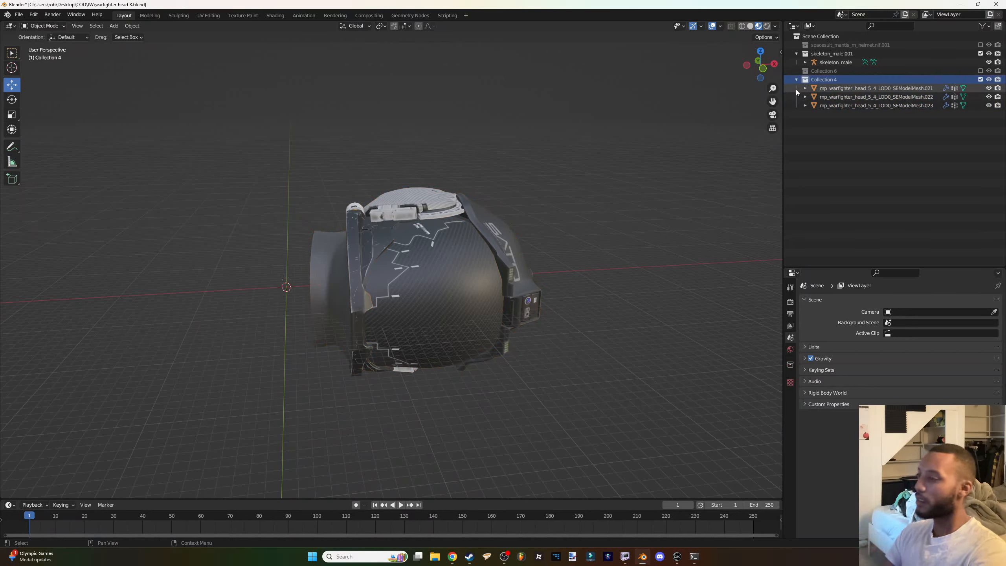
left_click(805, 88)
left_click(805, 122)
left_click(805, 157)
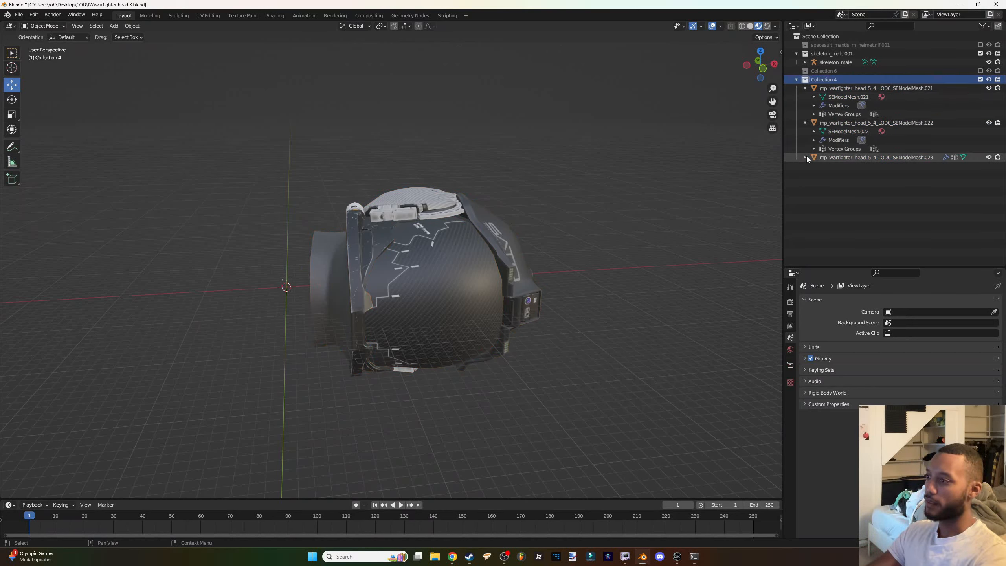
left_click(832, 175)
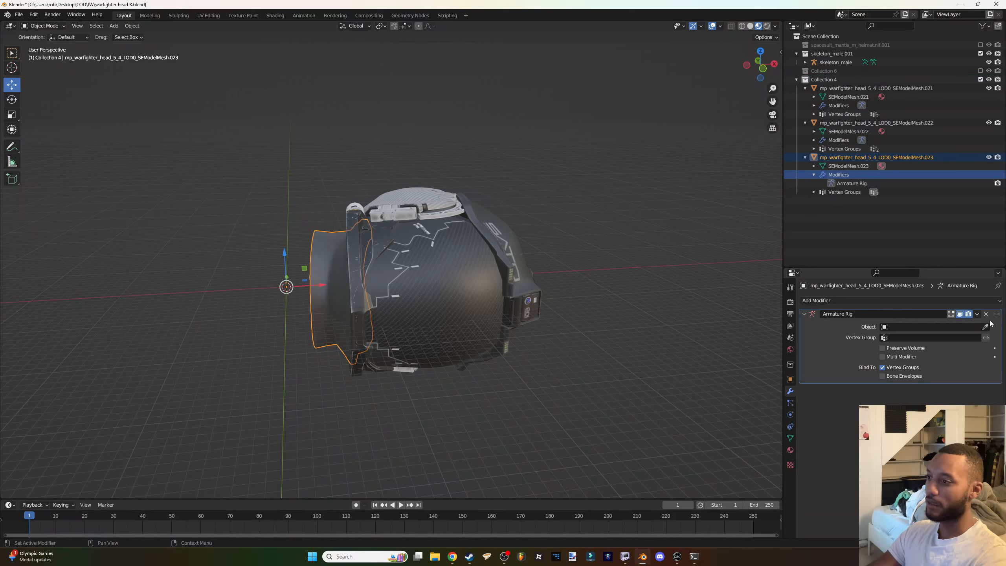
left_click(988, 313)
left_click(844, 175)
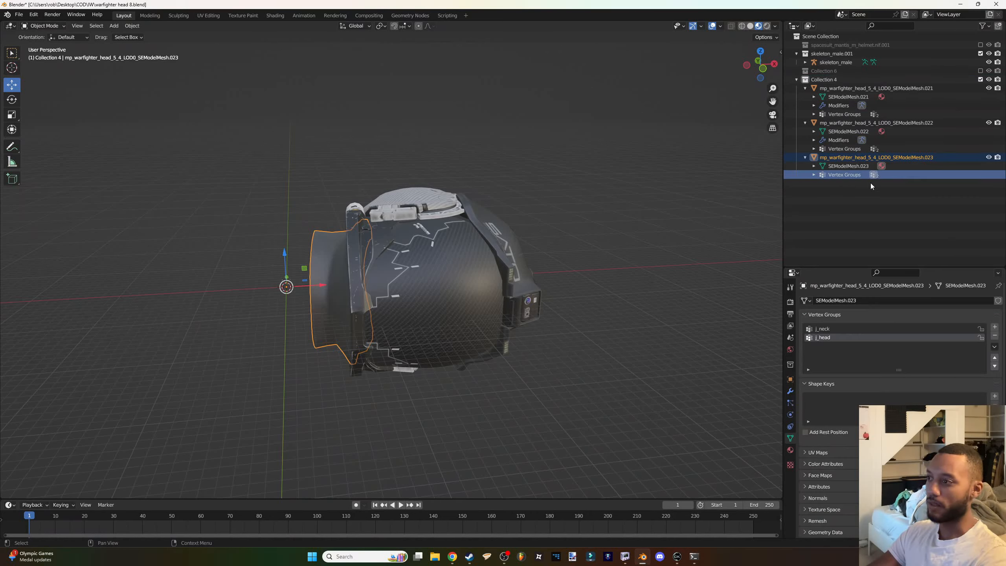
left_click(995, 347)
left_click(967, 398)
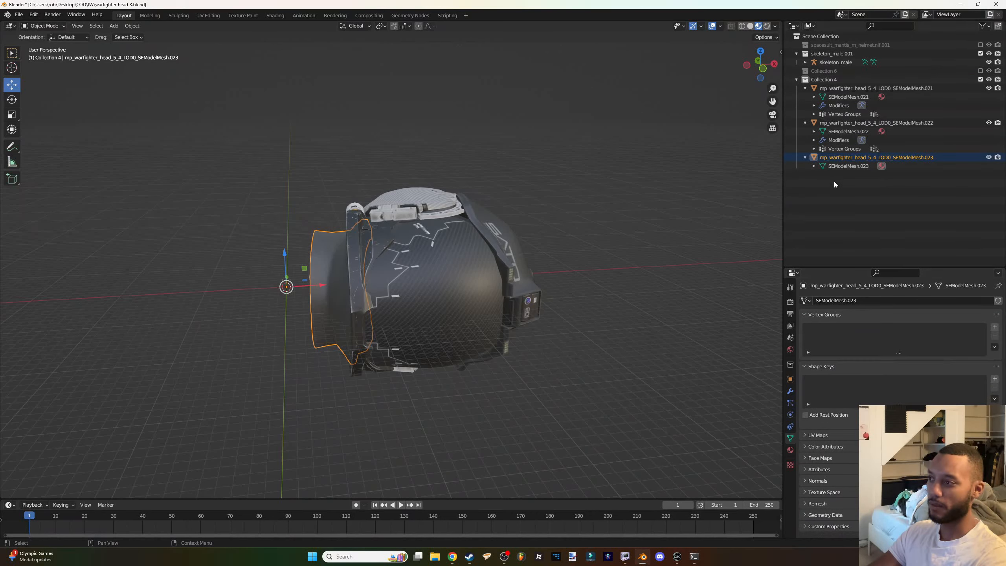
Remove the Armature Rig modifier and delete all vertex groups from the helmet shell mesh SEModelMesh.022.
left_click(824, 143)
left_click(987, 313)
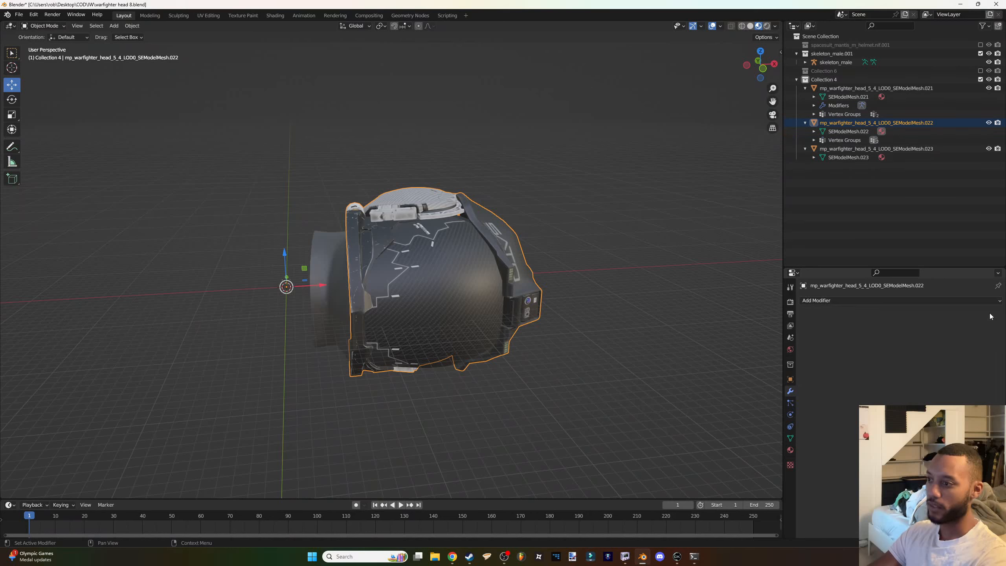
left_click(824, 141)
left_click(996, 348)
left_click(967, 397)
Remove the Armature Rig modifier and delete all vertex groups from the visor mesh SEModelMesh.021.
left_click(824, 105)
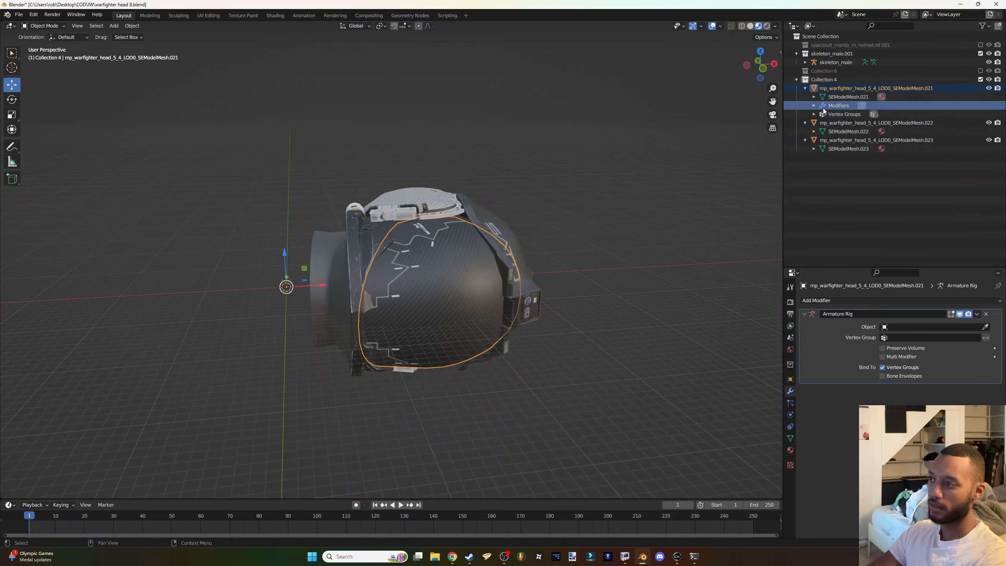
left_click(986, 314)
left_click(825, 105)
left_click(995, 347)
left_click(966, 398)
Examine which material each of the three meshes uses and which part of the helmet each one covers.
left_click(814, 97)
left_click(814, 124)
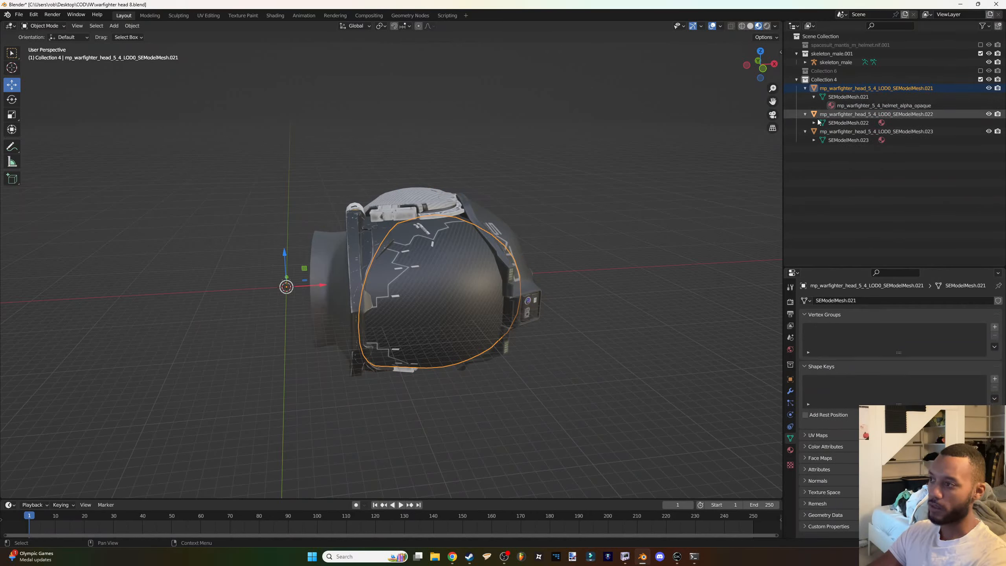
left_click(814, 149)
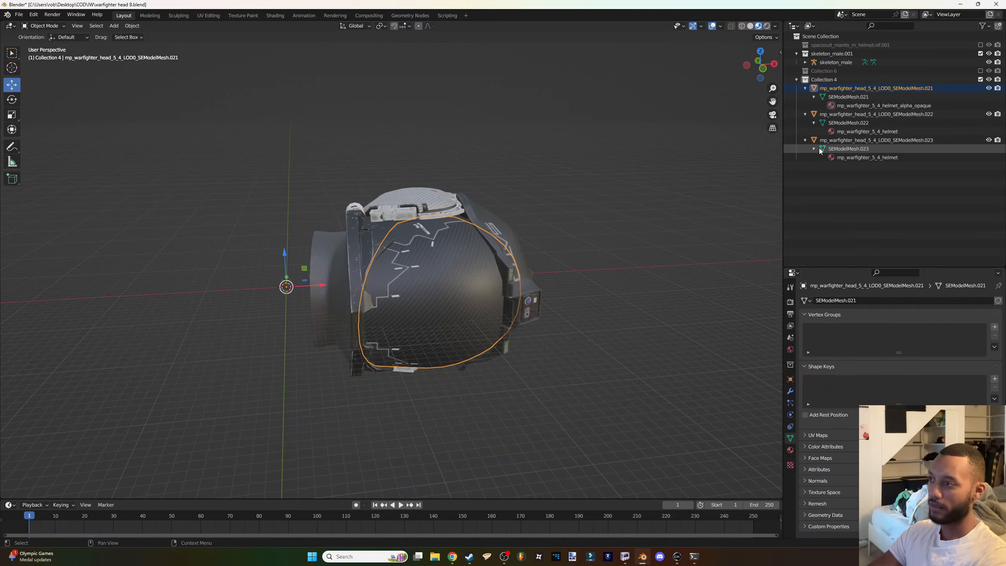
left_click(848, 151)
mouse_move(360, 274)
middle_mouse_down()
mouse_move(379, 305)
mouse_move(358, 275)
mouse_move(376, 279)
middle_mouse_up()
middle_click_drag(445, 203, 455, 250)
left_click(436, 276)
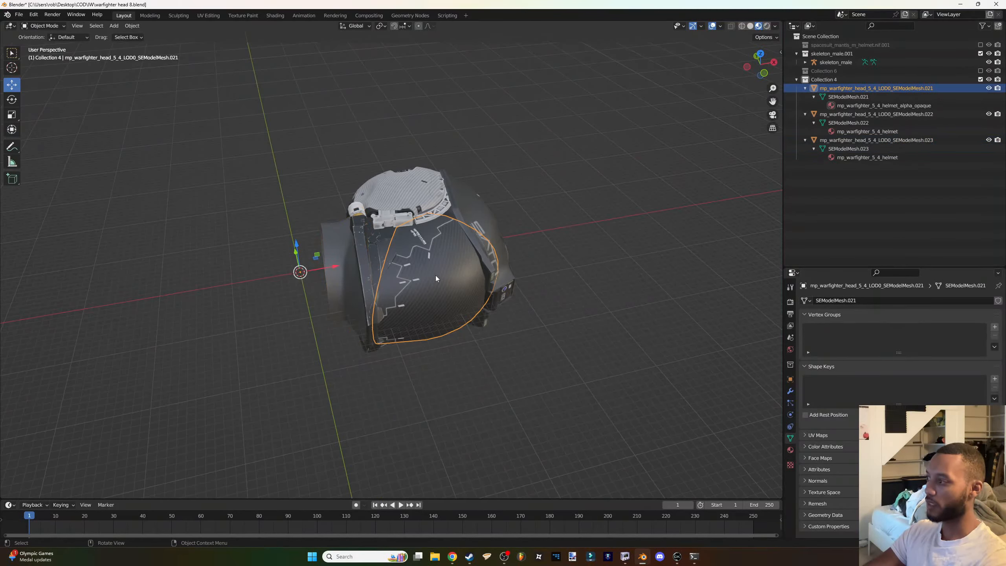
left_click(501, 209)
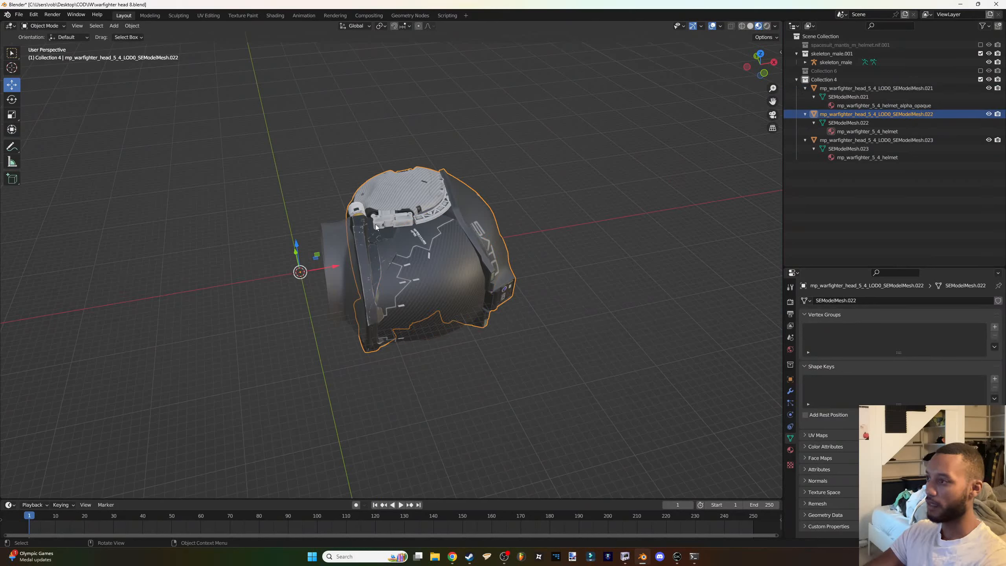
left_click(855, 169)
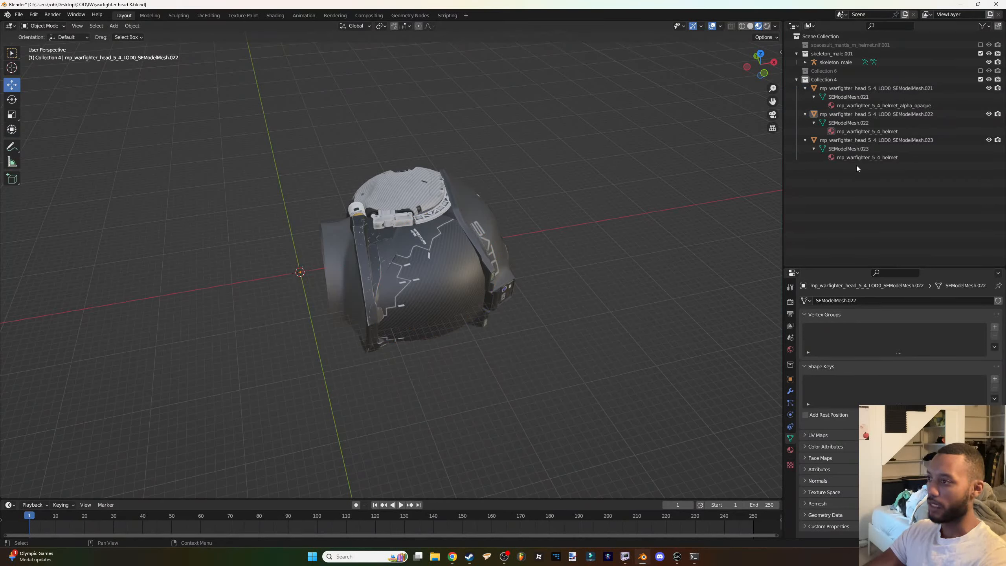
Join the shell mesh SEModelMesh.022 into SEModelMesh.023, the two that share the mp_warfighter_5_4_helmet material.
left_click(833, 160)
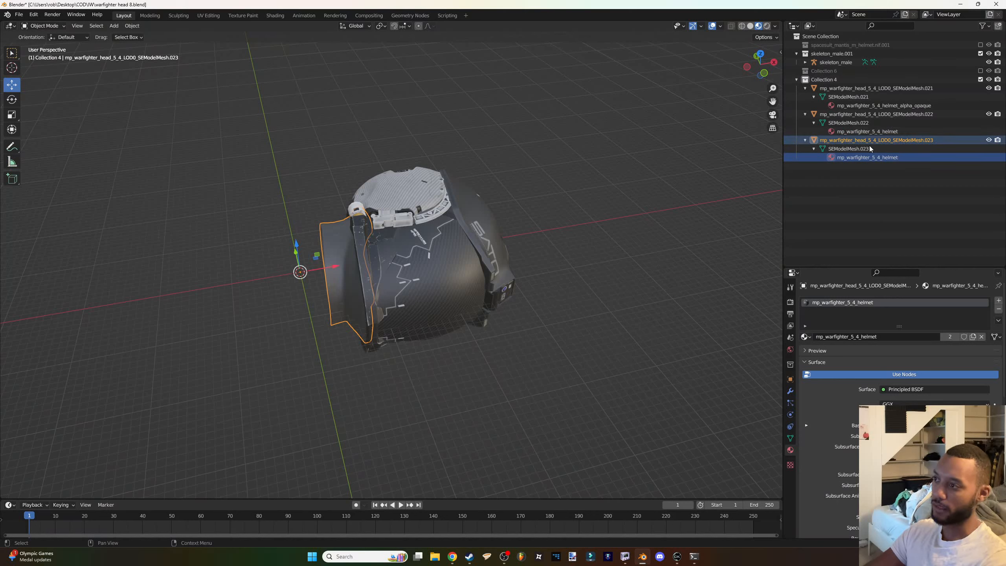
left_click(851, 115, "ctrl")
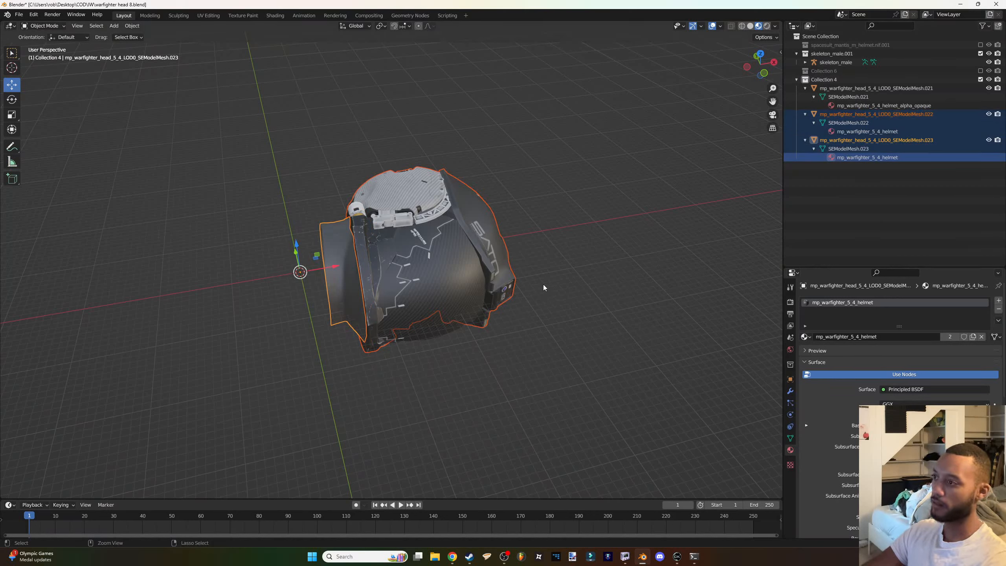
key("ctrl+j")
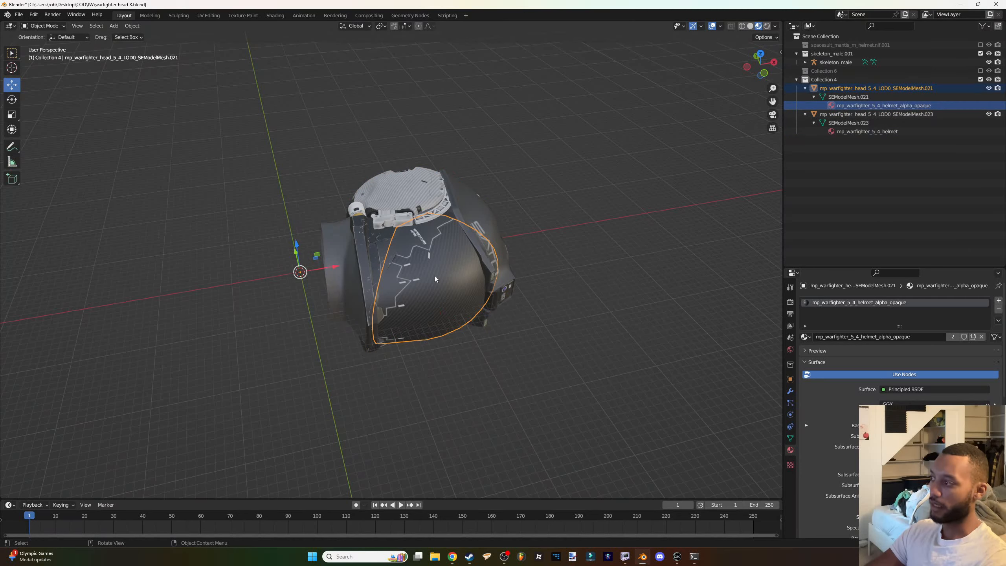
left_click_drag(449, 263, 493, 268)
key("ctrl+z")
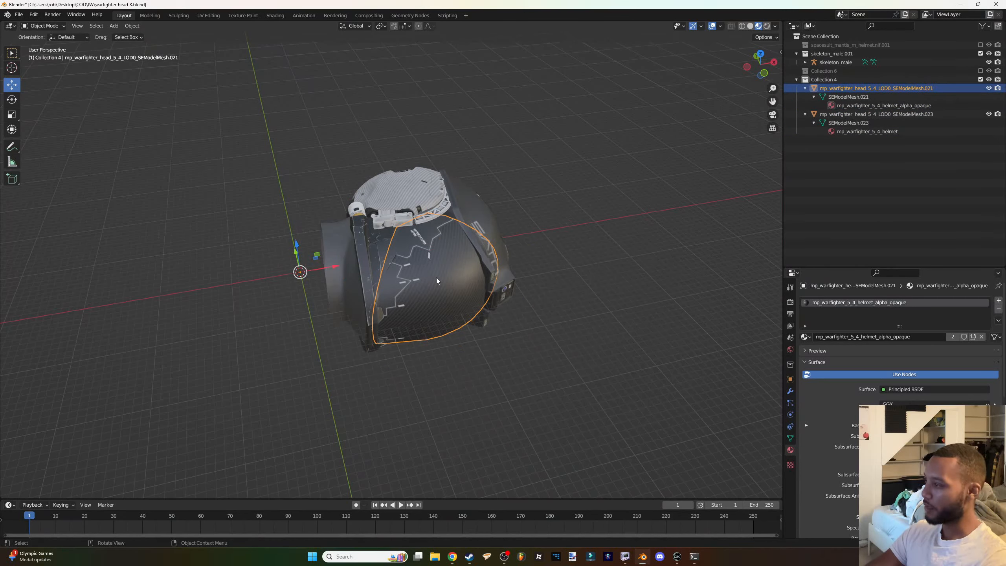
Rename the joined helmet's mesh data as black_helmet_base and copy that name.
scroll(460, 273, "up", 2)
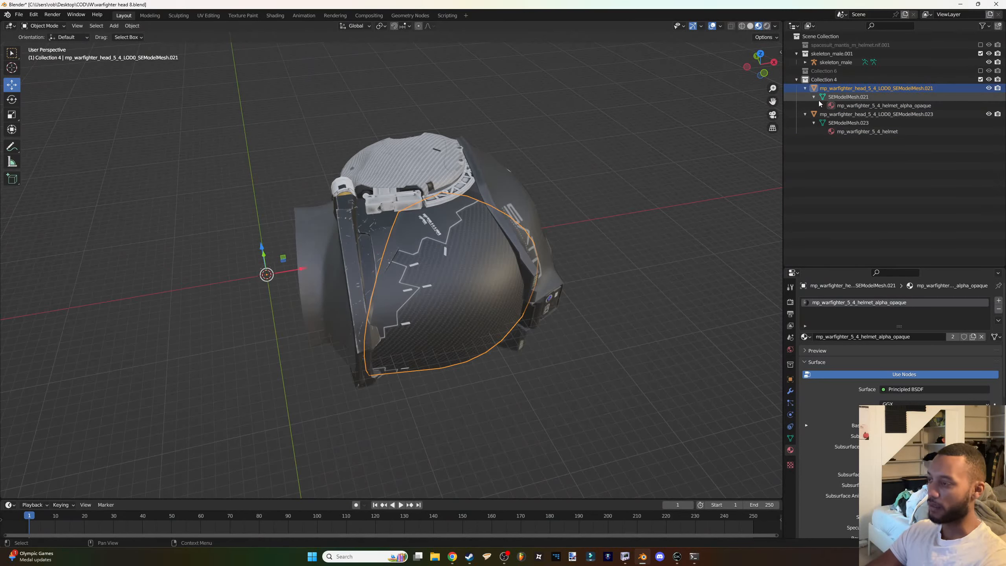
left_click(844, 97)
left_click(856, 122)
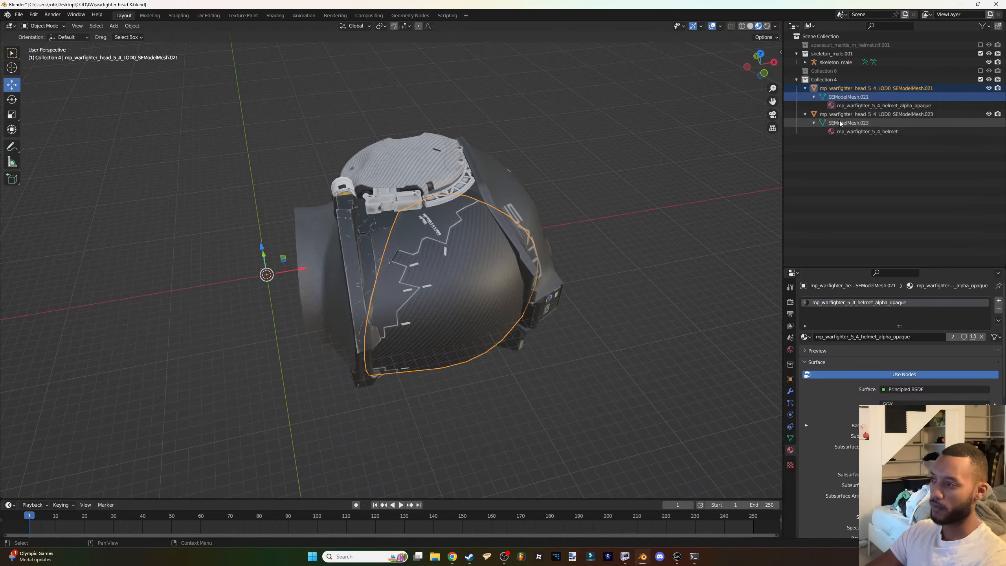
double_click(859, 122)
type("w")
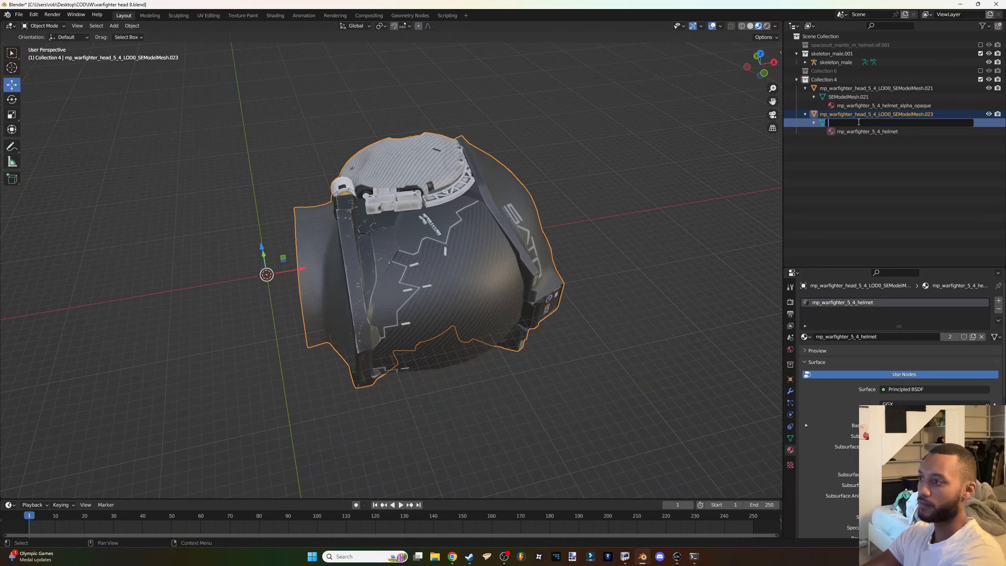
type("elmet_")
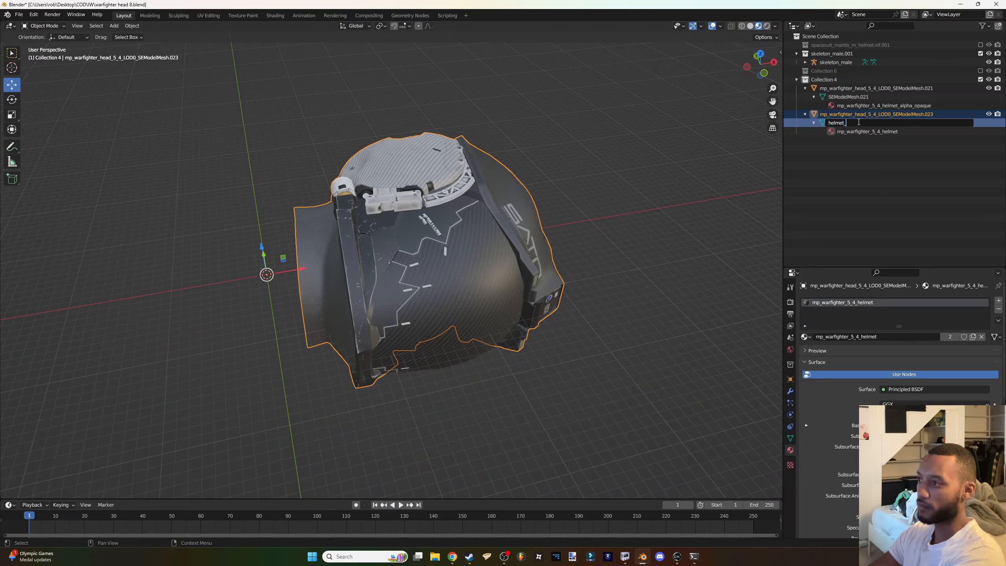
type("base")
key("ctrl+a")
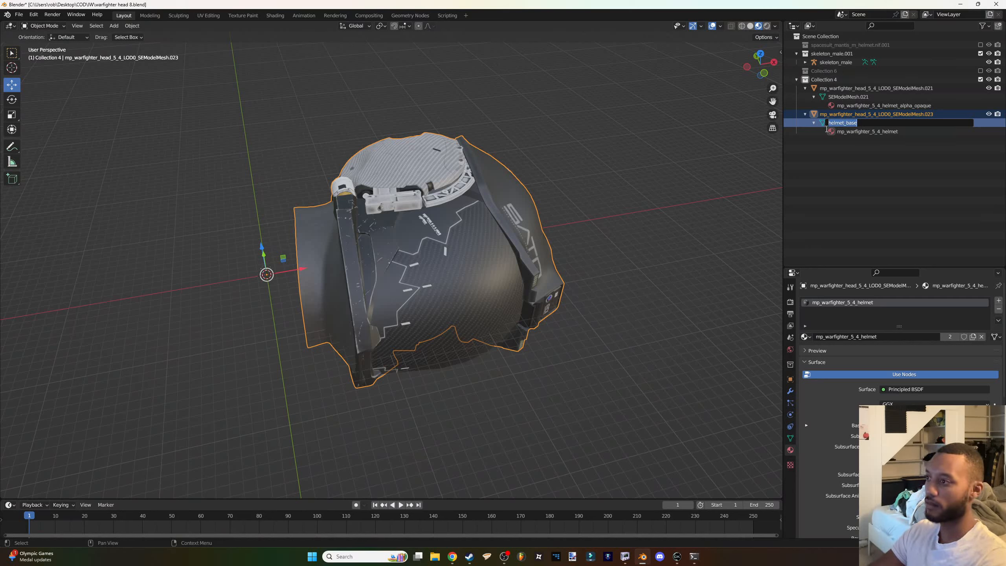
key("Home")
type("black")
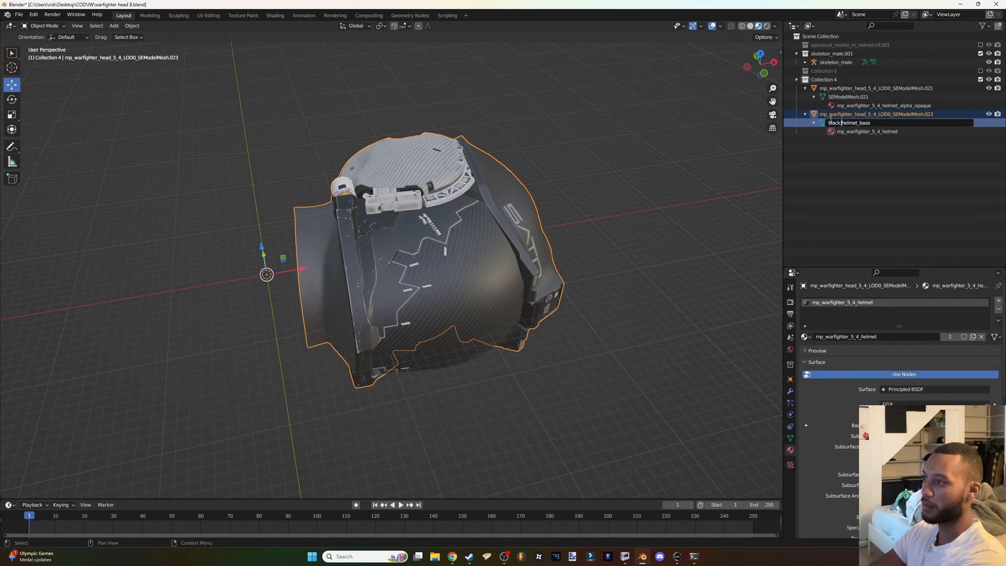
key("BackSpace")
type("_")
key("ctrl+a")
key("ctrl+c")
key("Return")
Rename the joined helmet object as black_helmet_base to match its mesh data.
double_click(856, 117)
key("ctrl+v")
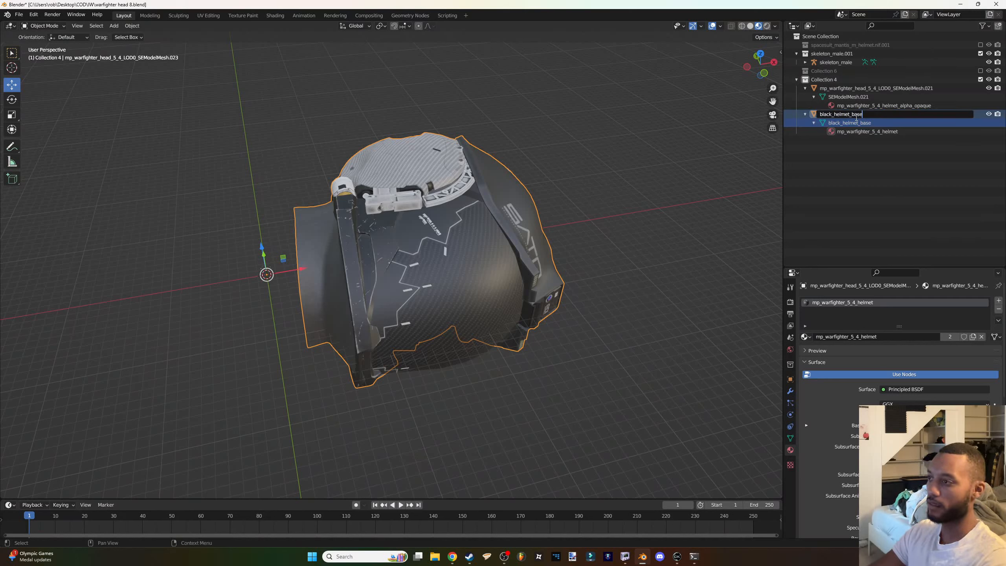
key("Return")
Rename both the visor's mesh data and its object as black_helmet_visor.
double_click(849, 122)
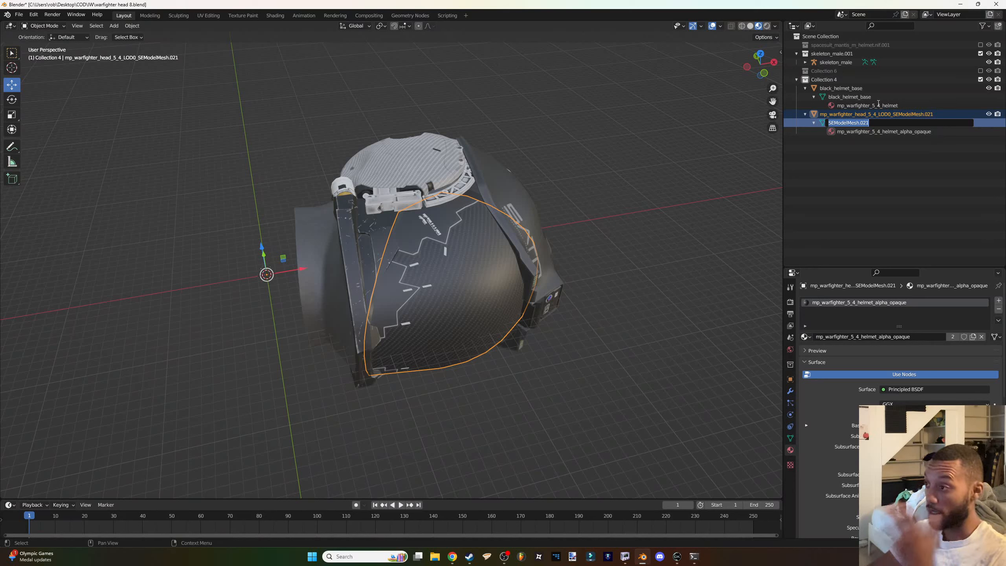
key("ctrl+v")
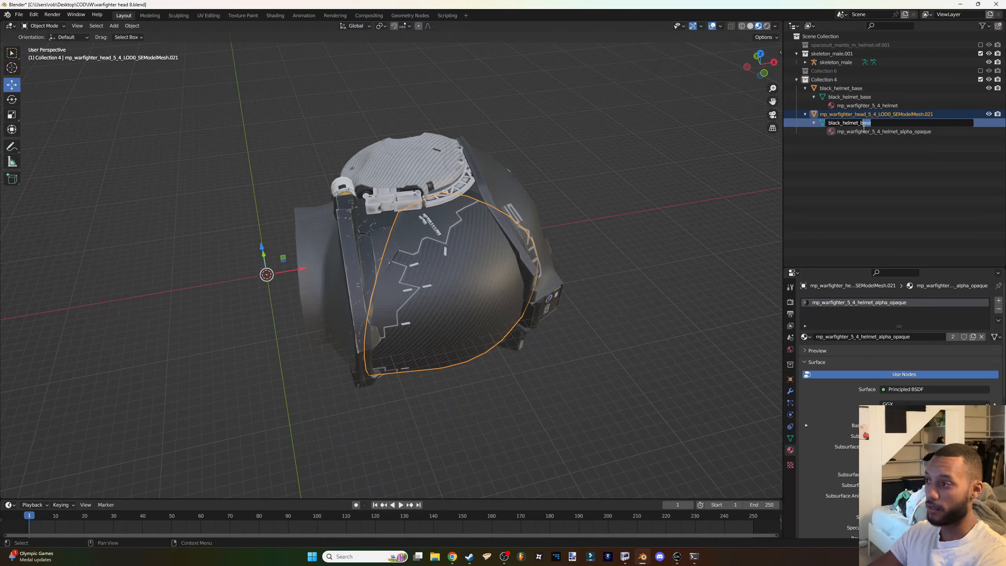
key("ctrl+a")
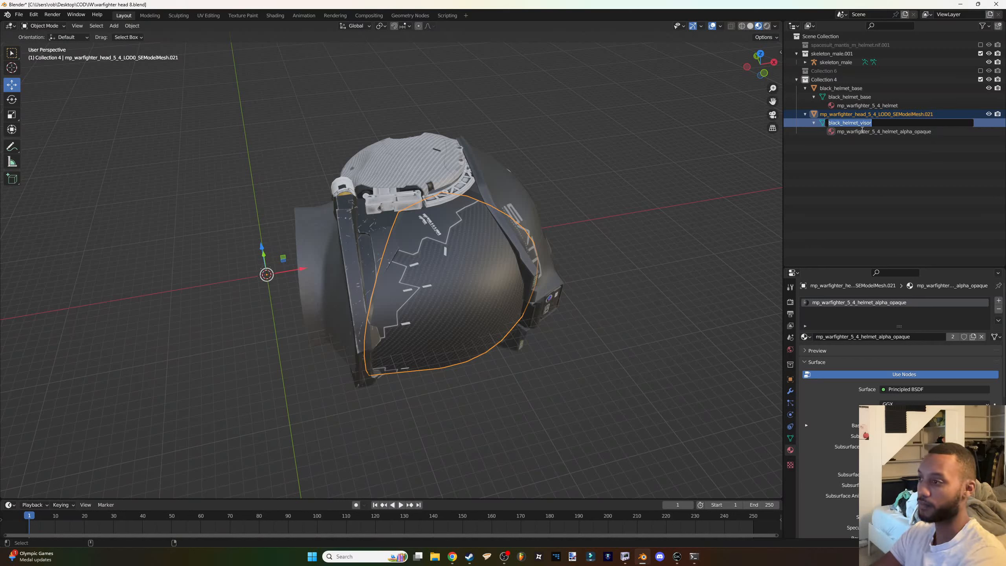
key("ctrl+c")
double_click(853, 116)
key("ctrl+v")
key("Return")
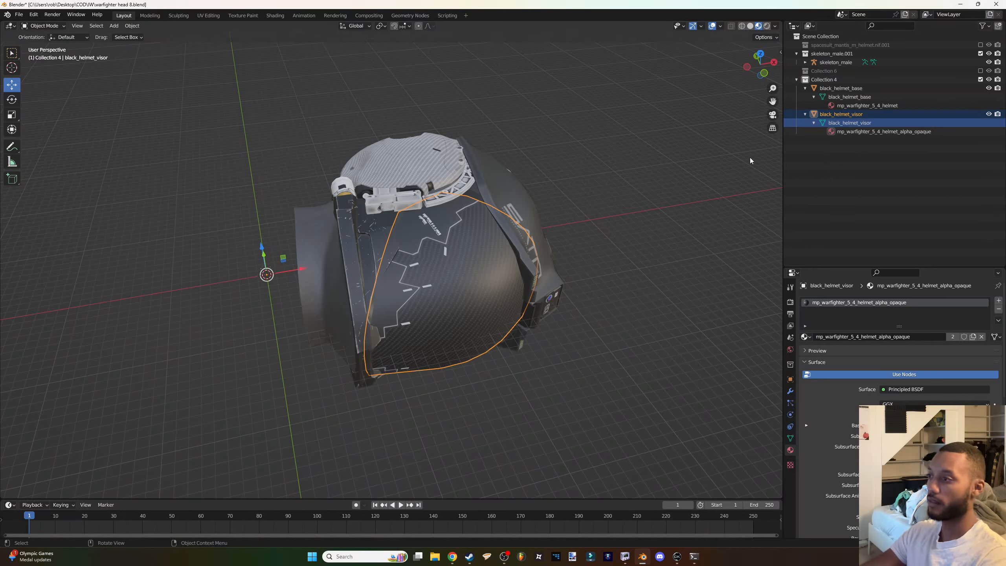
Check which parts of the helmet belong to the base and which to the visor.
left_click(860, 105)
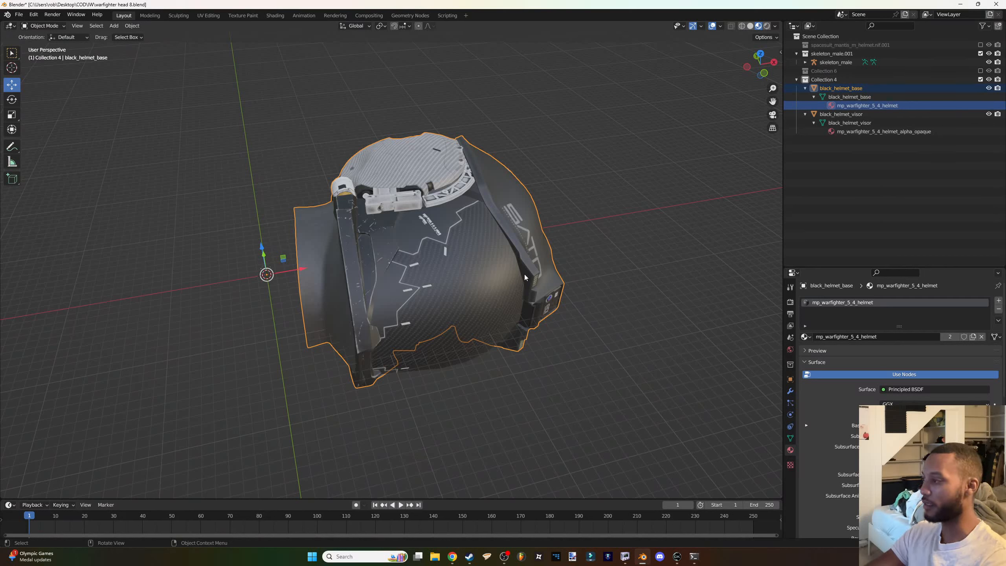
left_click(498, 147)
left_click(426, 167)
left_click(406, 250)
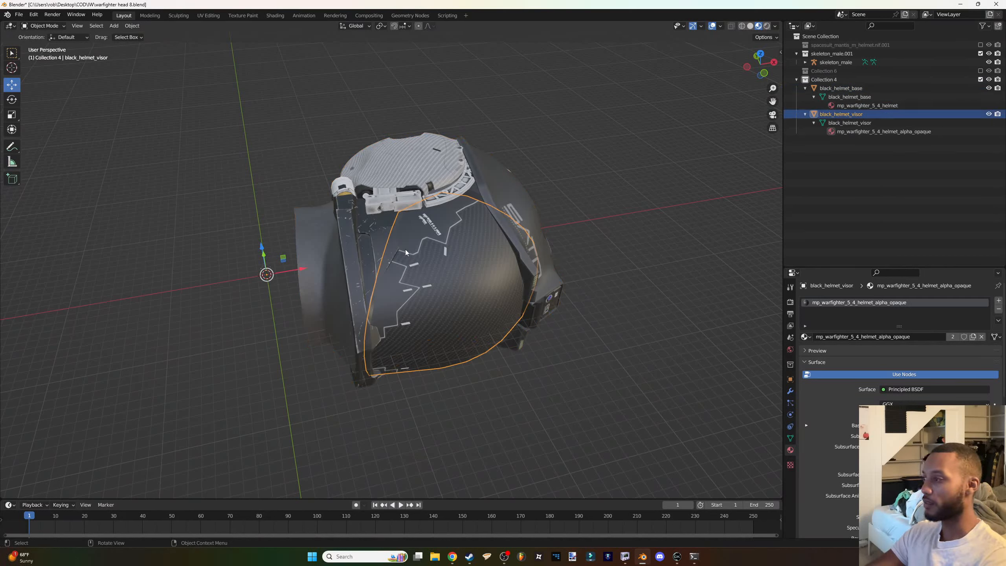
left_click(425, 176)
Select all objects in Collection 4 and scale them down together to about 0.022.
left_click(831, 79)
right_click(831, 77)
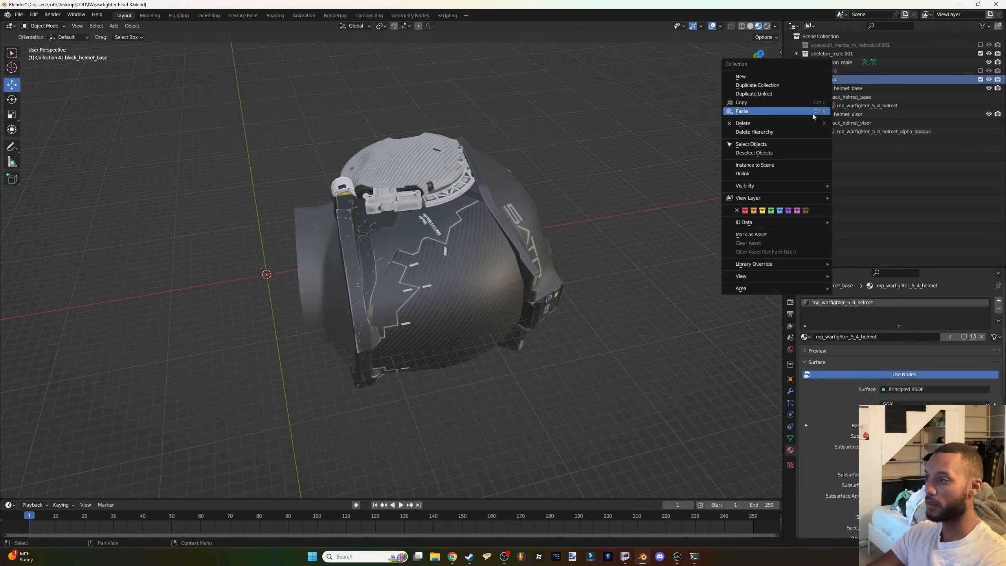
left_click(732, 146)
middle_click_drag(444, 274, 504, 278)
key("s")
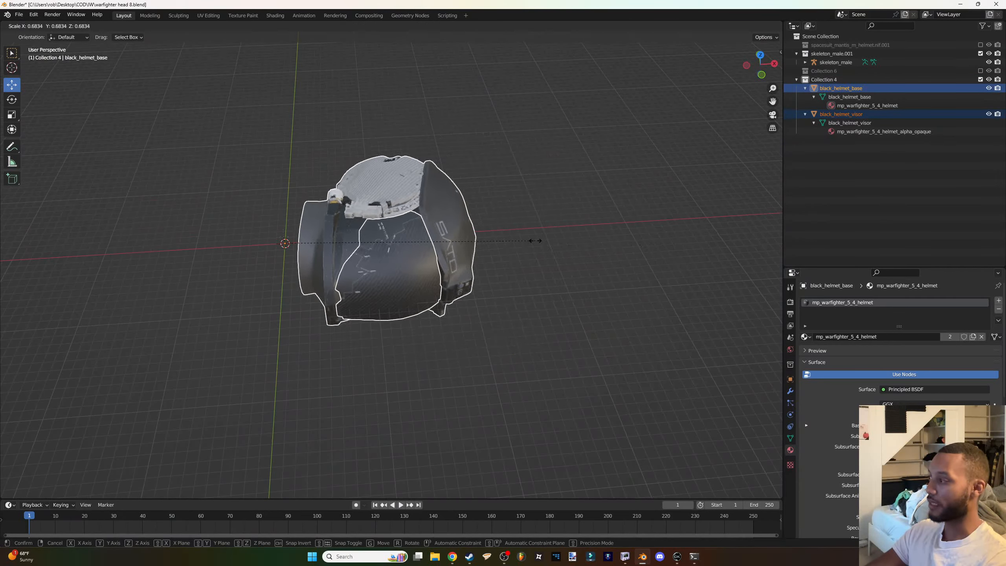
left_click(293, 249)
middle_click_drag(293, 249, 349, 204)
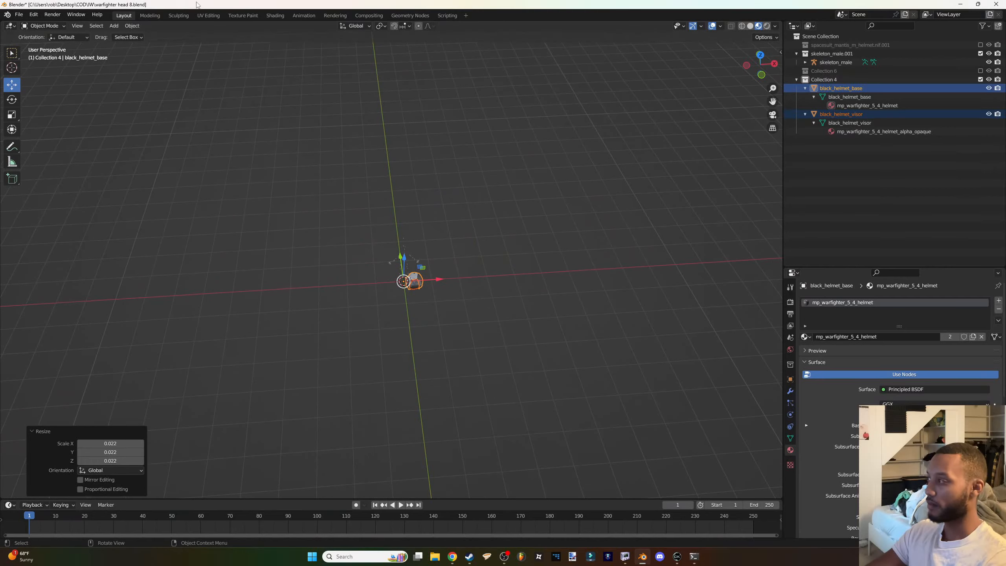
Switch to the Modeling workspace with both helmet meshes in Edit Mode and enlarge the outliner area.
left_click(149, 15)
scroll(456, 229, "up", 8)
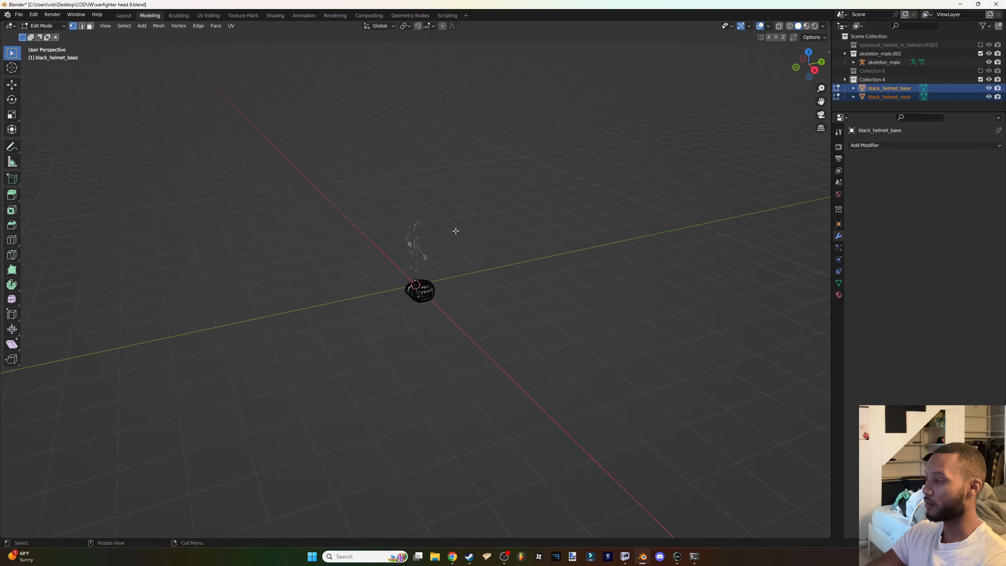
middle_click_drag(456, 229, 421, 289)
scroll(287, 210, "down", 6)
scroll(422, 290, "up", 3)
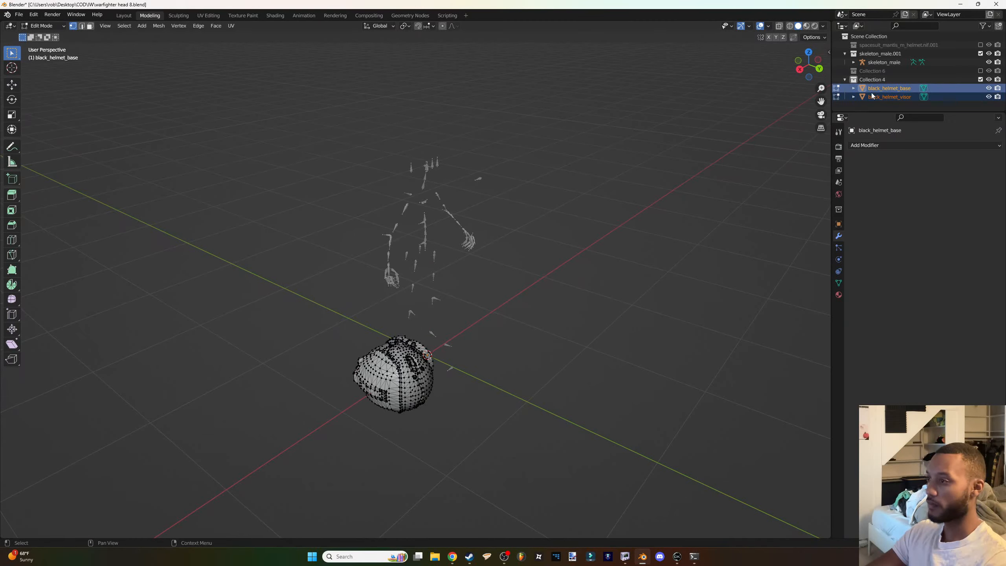
left_click_drag(881, 112, 881, 252)
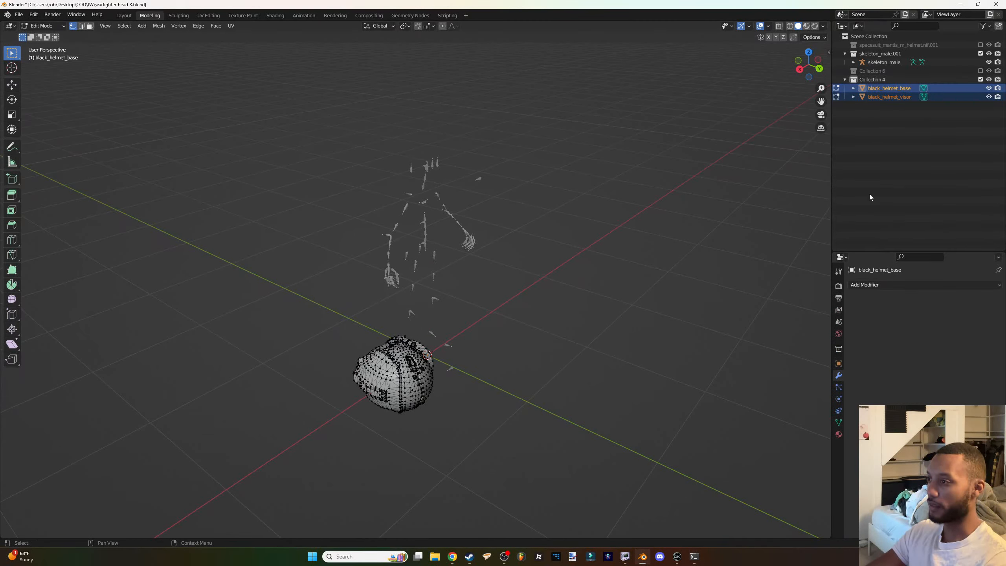
Return both black helmet meshes to Object Mode and scale them down together further.
right_click(856, 79)
left_click(848, 101)
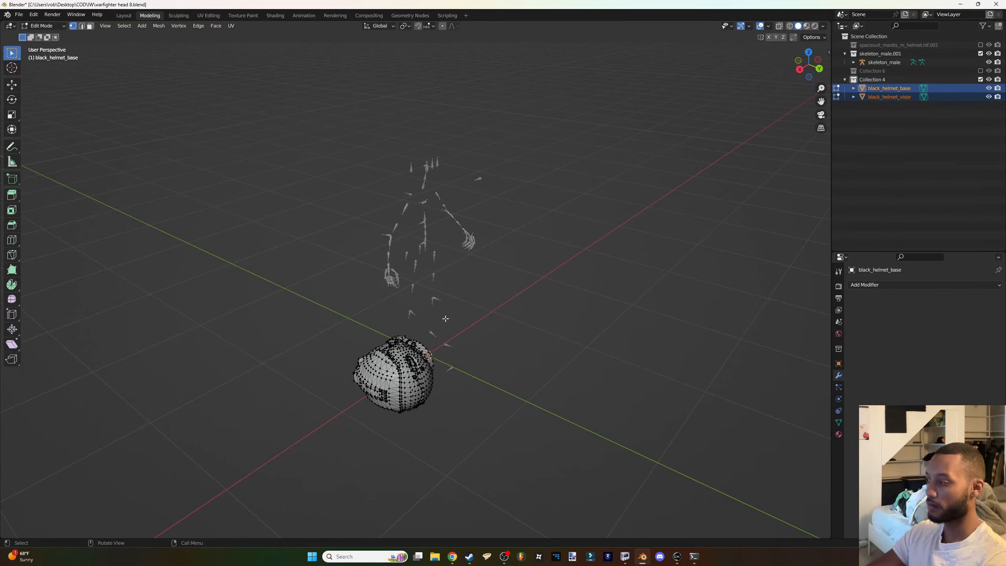
key("Tab")
key("s")
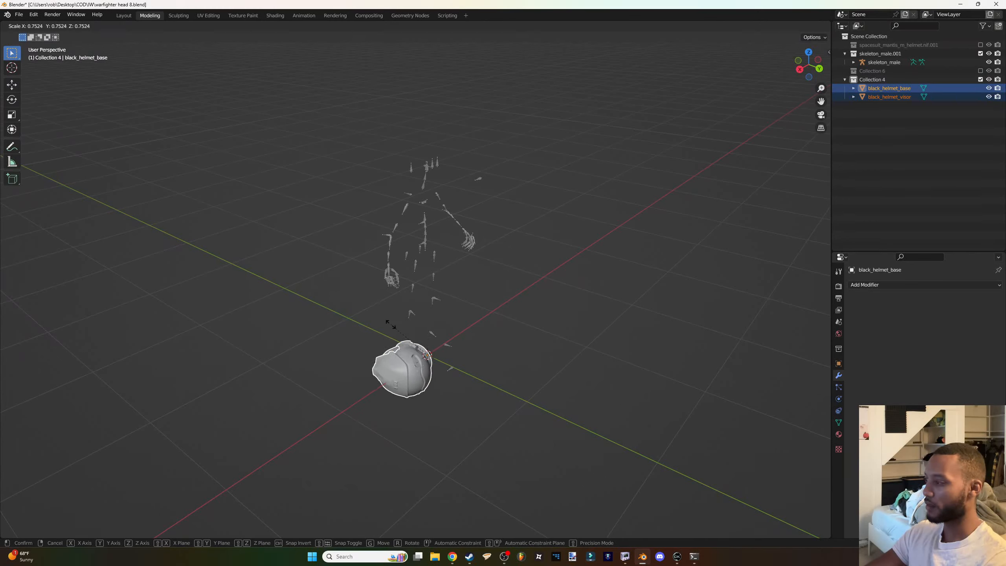
left_click(398, 334)
Switch the viewport to Material Preview shading and enable Collection 6 to bring in the finished helmet as a size reference.
left_click(807, 28)
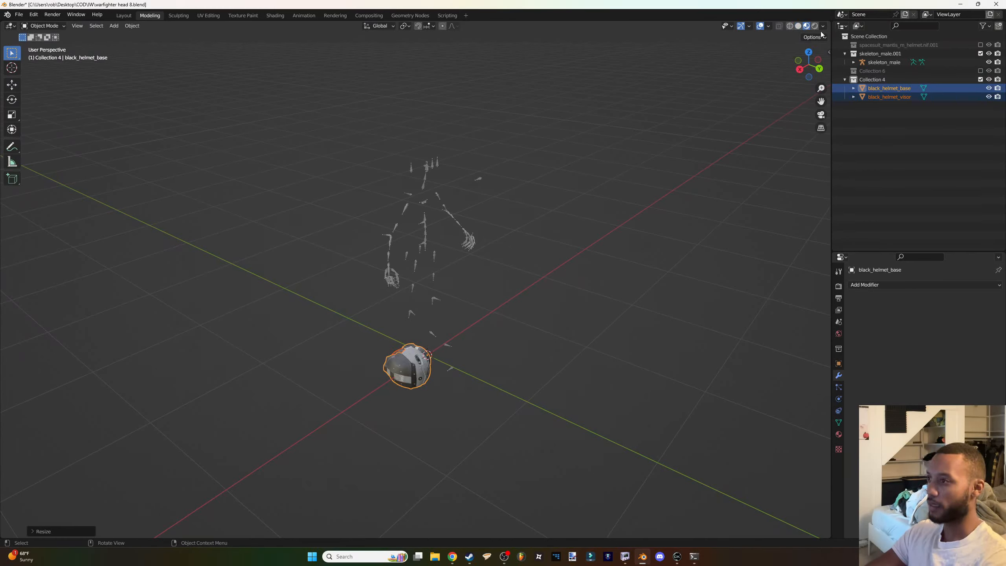
left_click(981, 72)
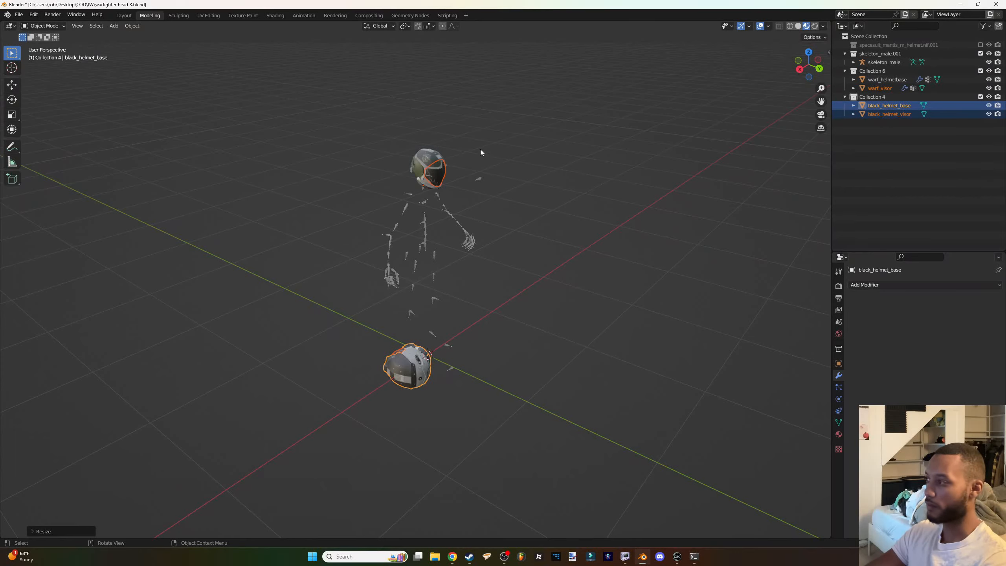
scroll(460, 331, "up", 4)
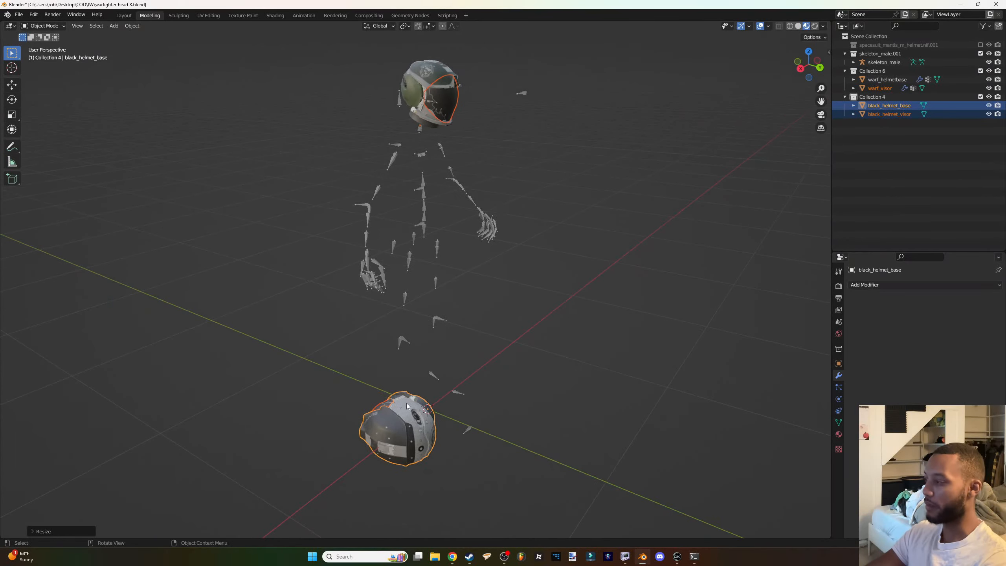
middle_click_drag(391, 425, 353, 414)
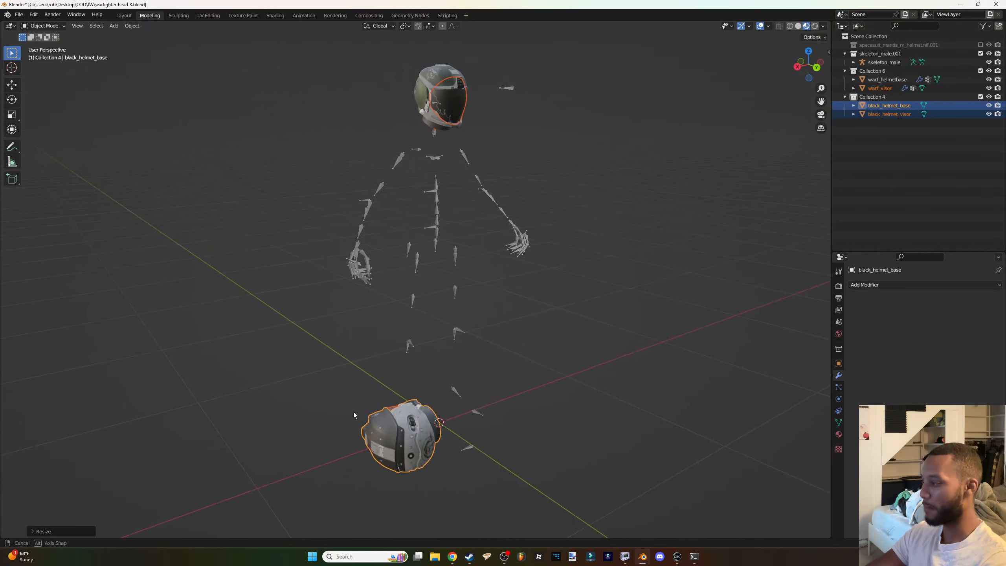
key("s")
left_click(405, 419)
key("ctrl+z")
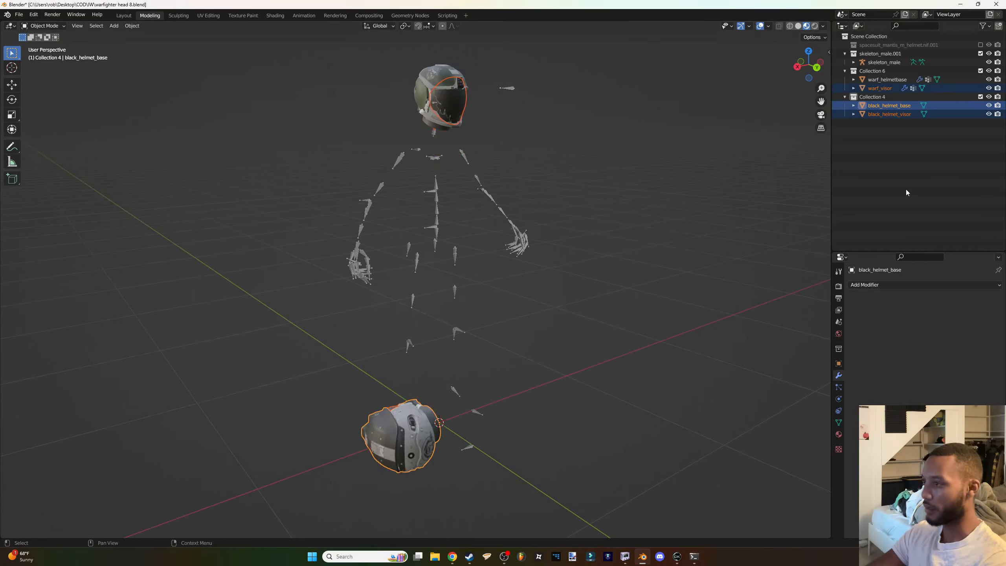
Select only the objects in Collection 4 and scale them down to roughly the size of the reference helmet.
left_click(905, 185)
left_click(883, 99)
right_click(882, 99)
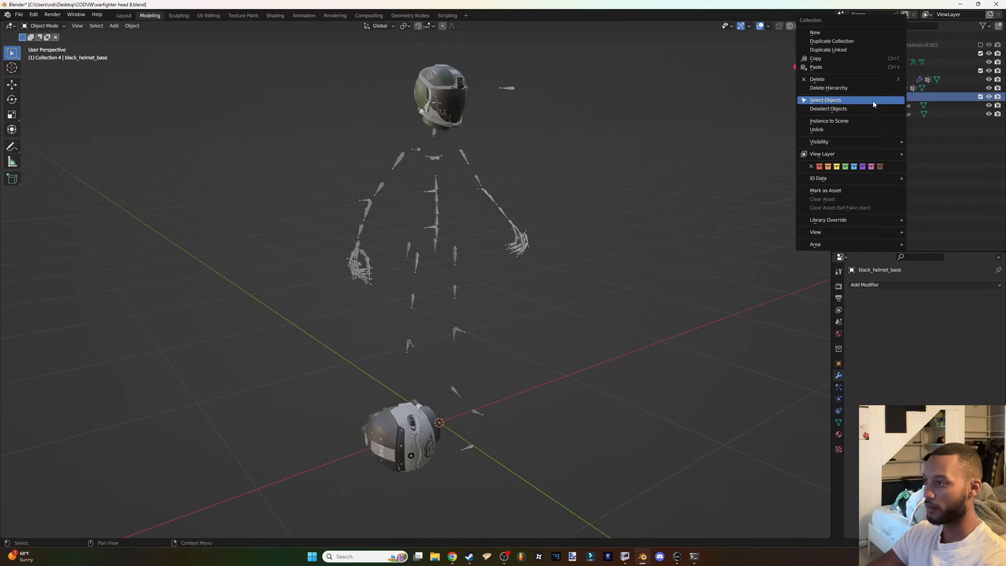
left_click(873, 101)
key("s")
left_click(380, 419)
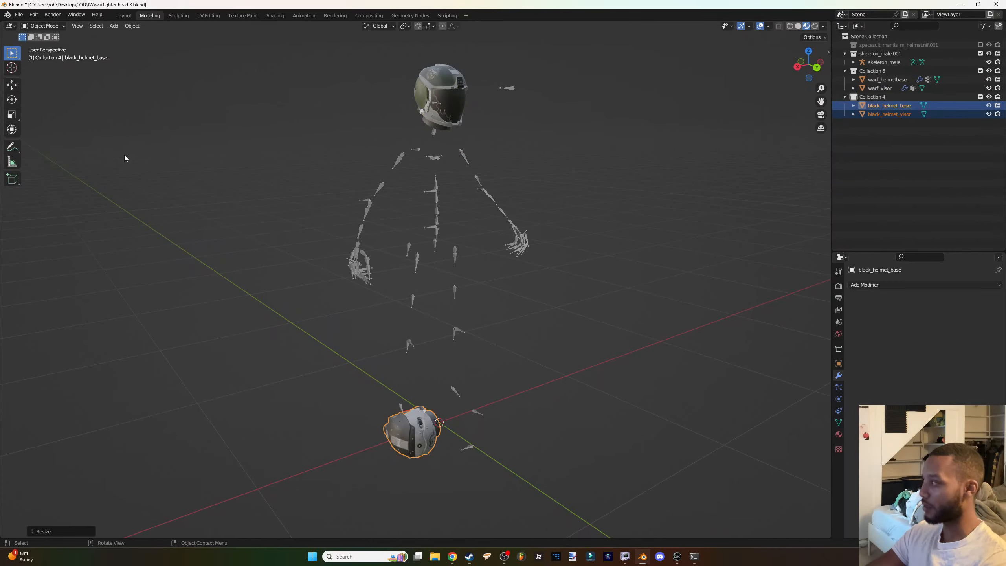
From the top view, rotate both black helmet meshes 90° clockwise about the Z axis with angle snapping.
left_click(10, 100)
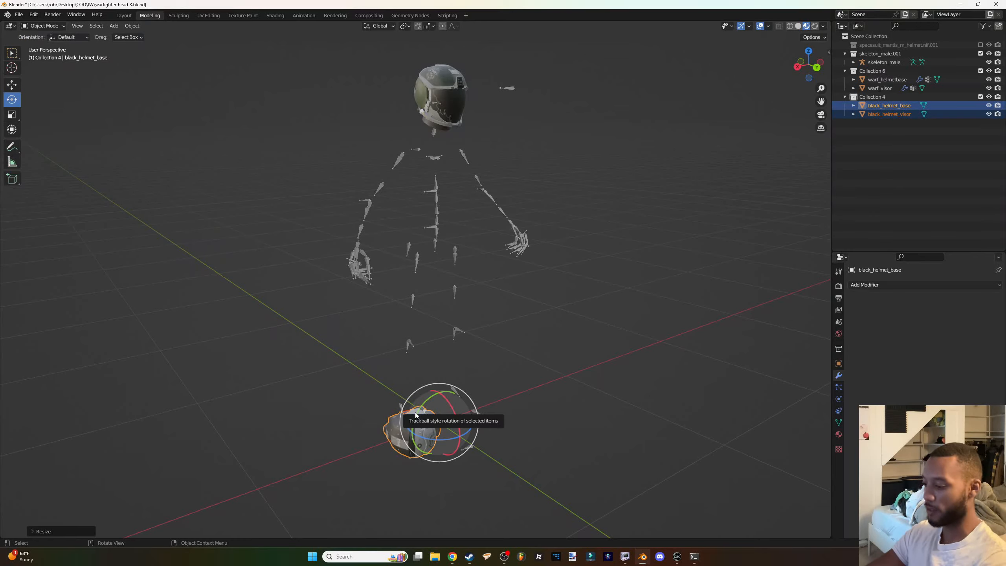
key("KP_1")
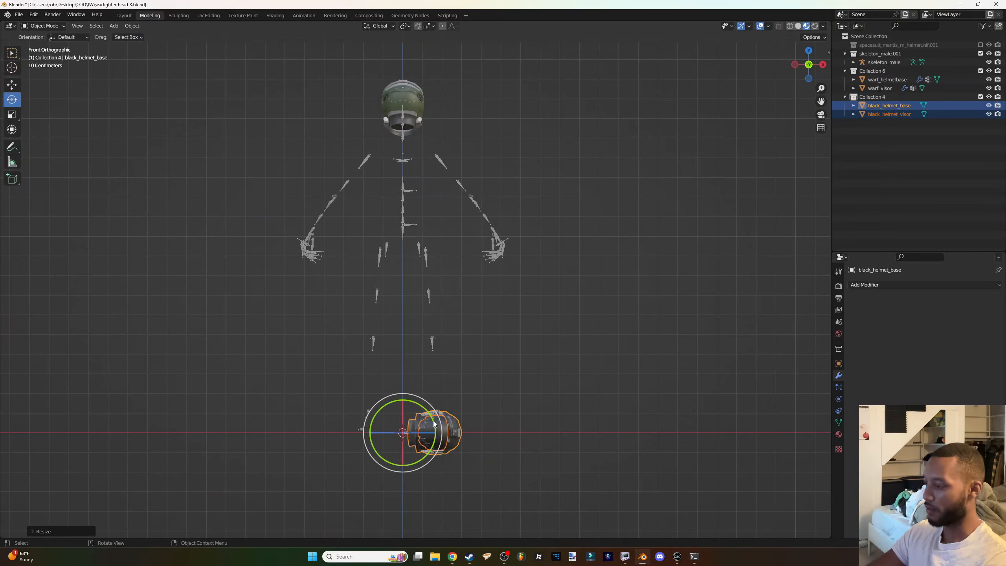
key("KP_7")
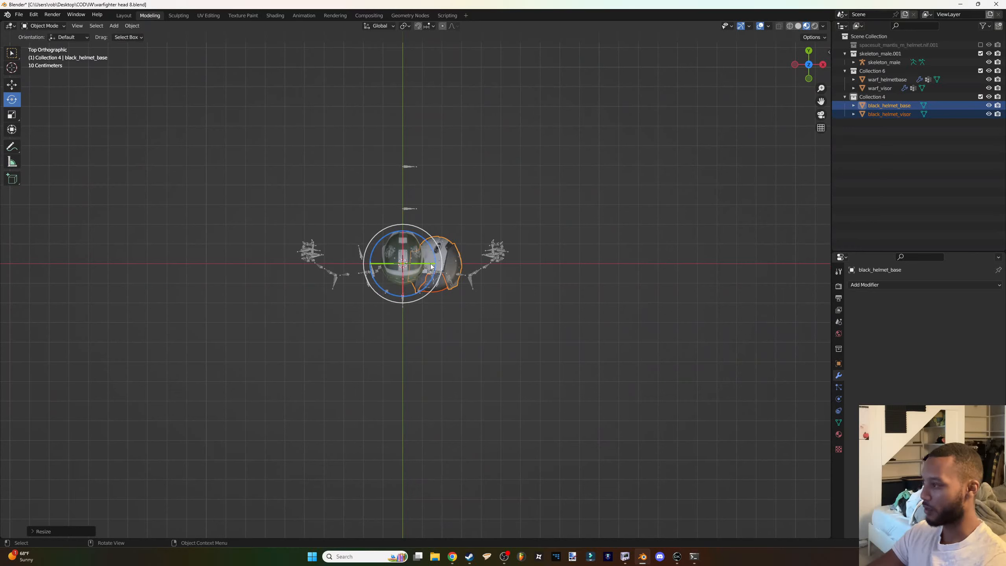
left_click_drag(428, 264, 424, 314)
key("ctrl+z")
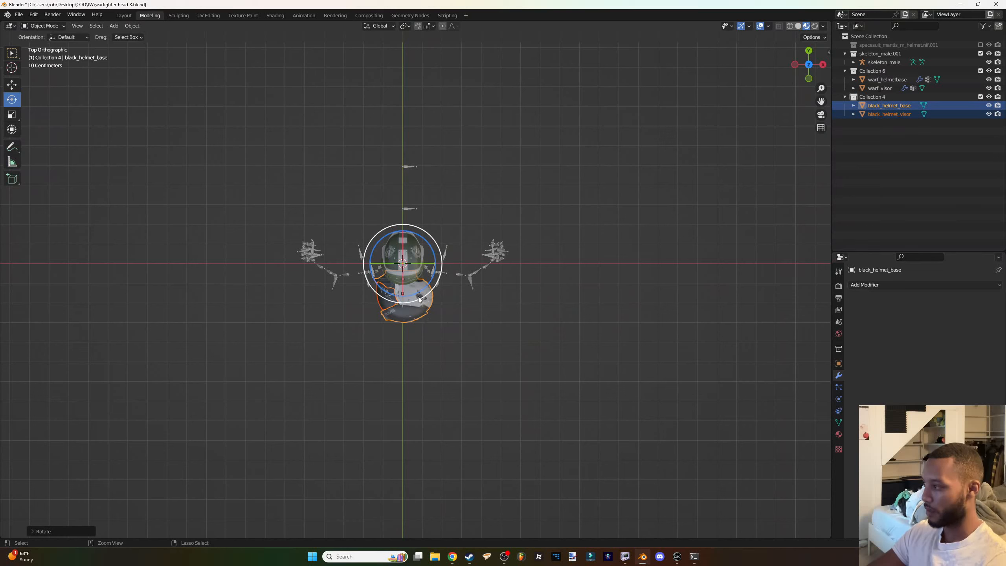
key("ctrl+z")
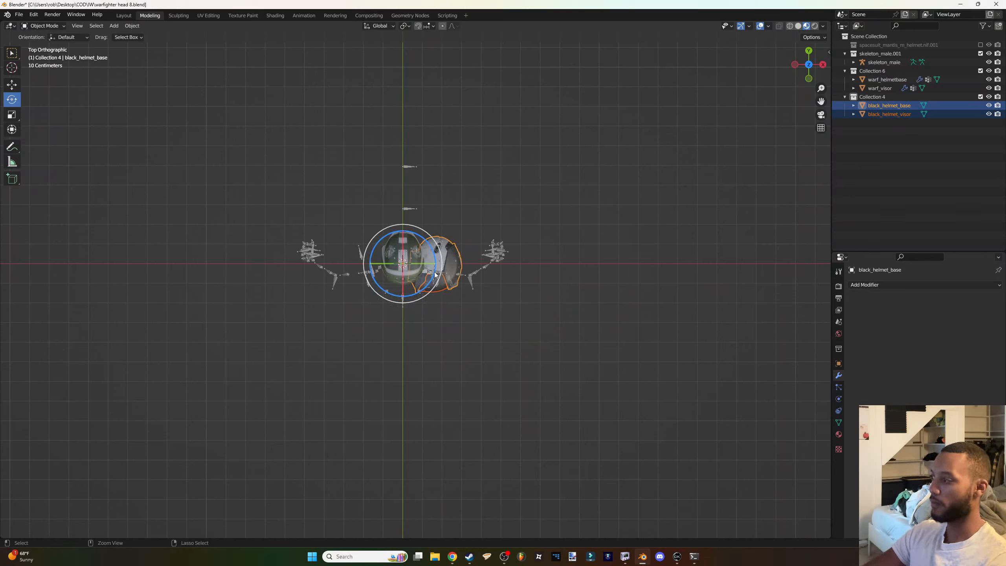
left_click_drag(430, 261, 380, 336, "ctrl")
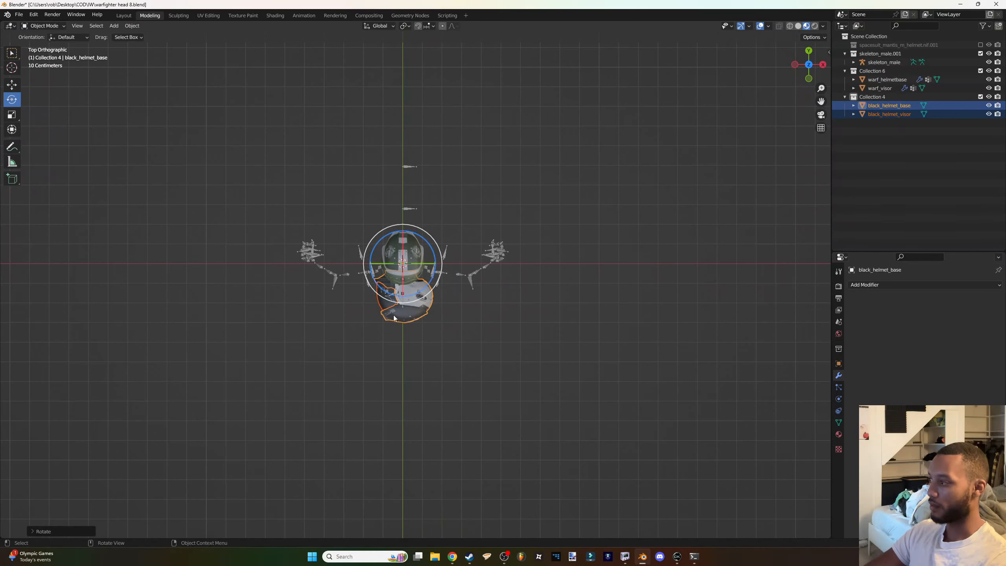
From the right view, rotate the black helmet 90° about the X axis with angle snapping so it stands upright.
key("KP_1")
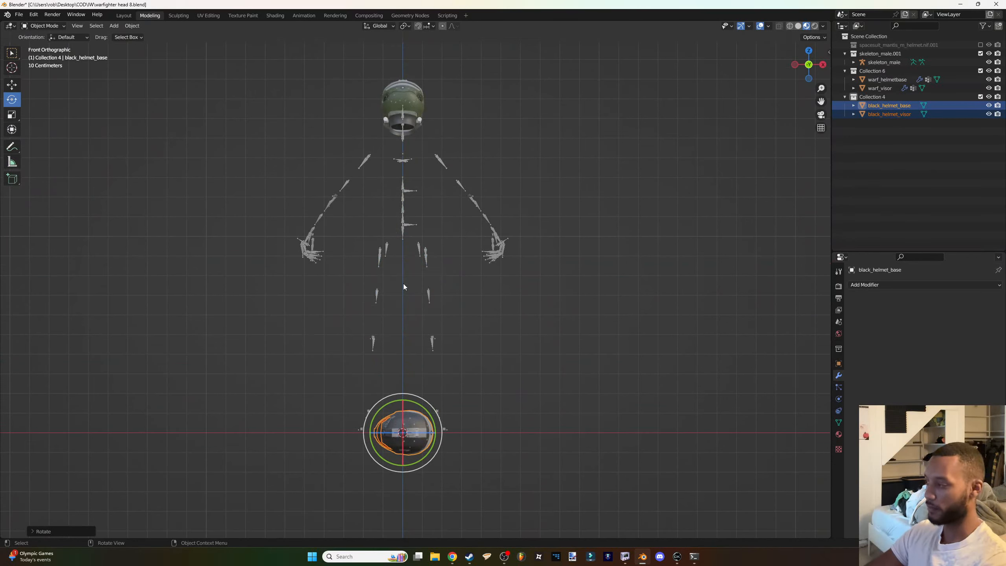
key("KP_3")
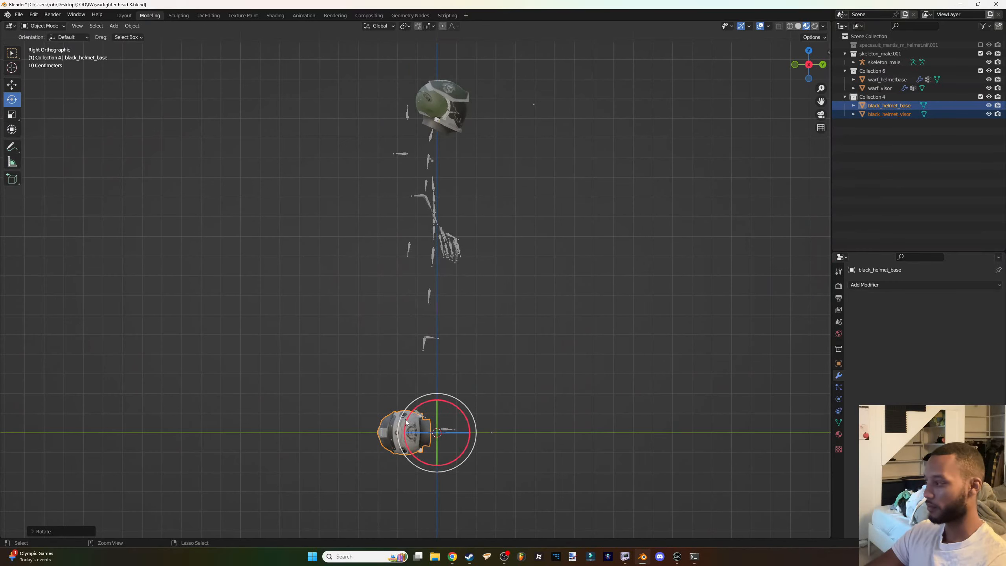
left_click_drag(405, 420, 460, 382, "ctrl")
From the top view, rotate the black helmet 90° clockwise about the Z axis so it faces the same way as the reference helmet.
key("KP_7")
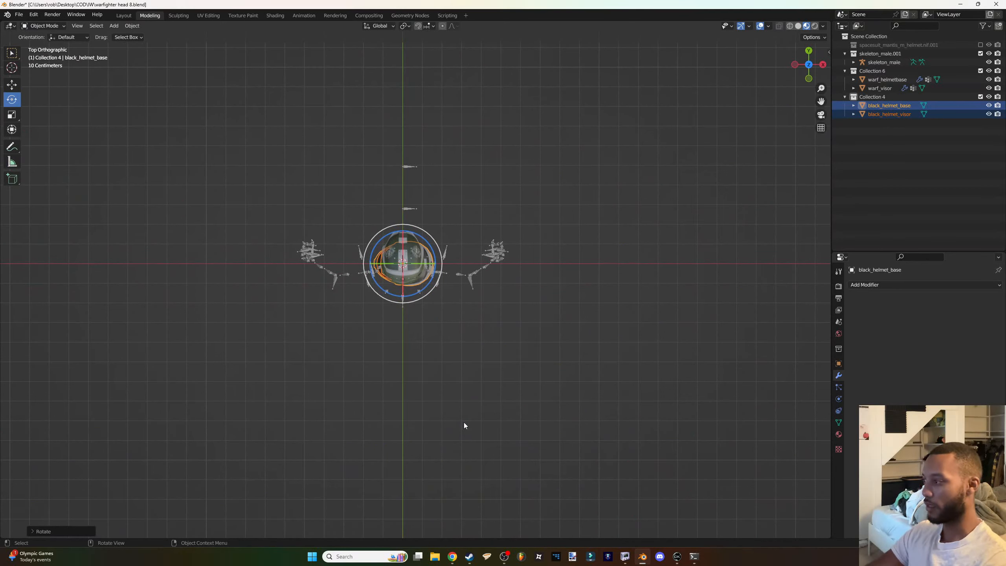
middle_click_drag(439, 208, 437, 144)
key("KP_7")
key("KP_1")
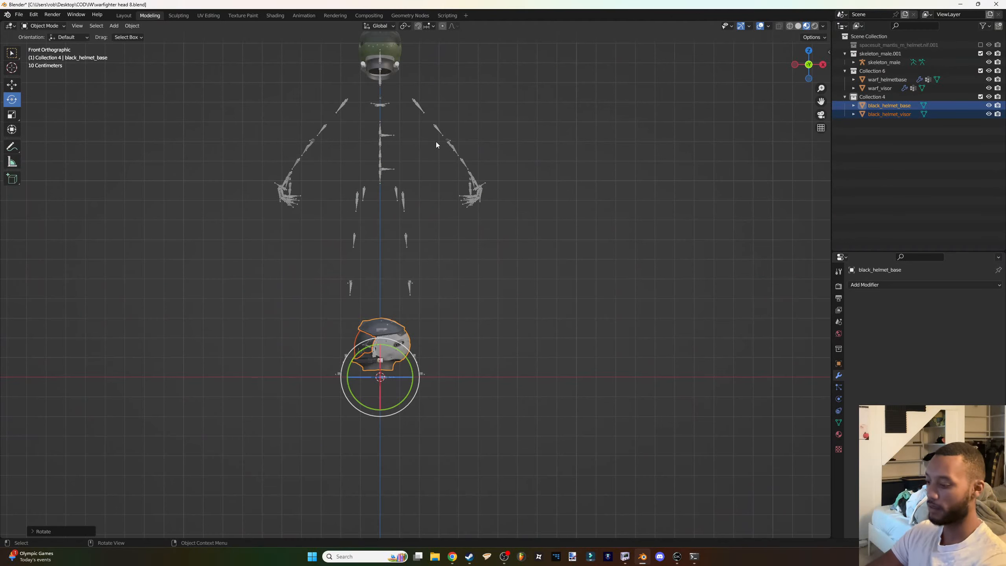
key("KP_3")
key("KP_1")
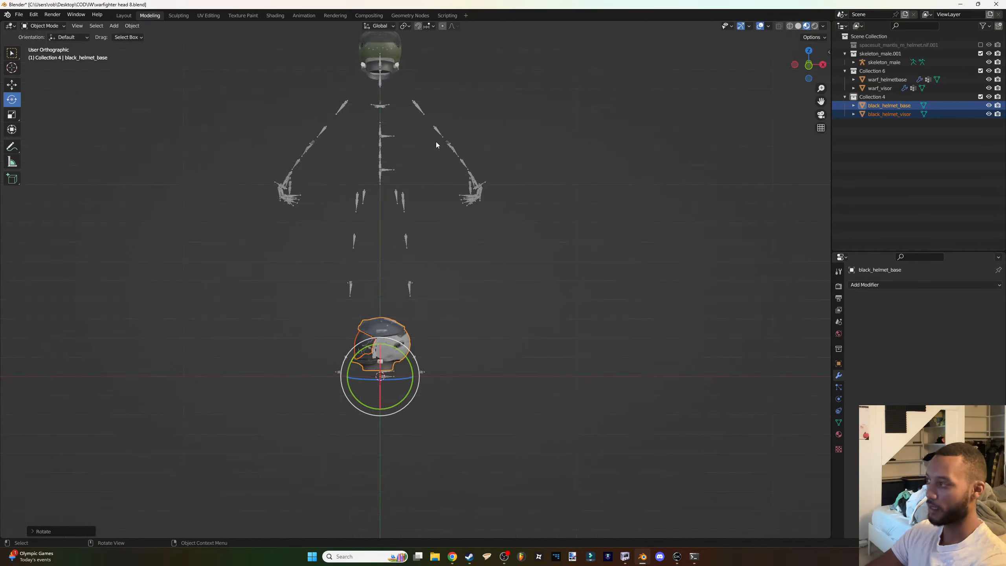
key("KP_7")
key("KP_1")
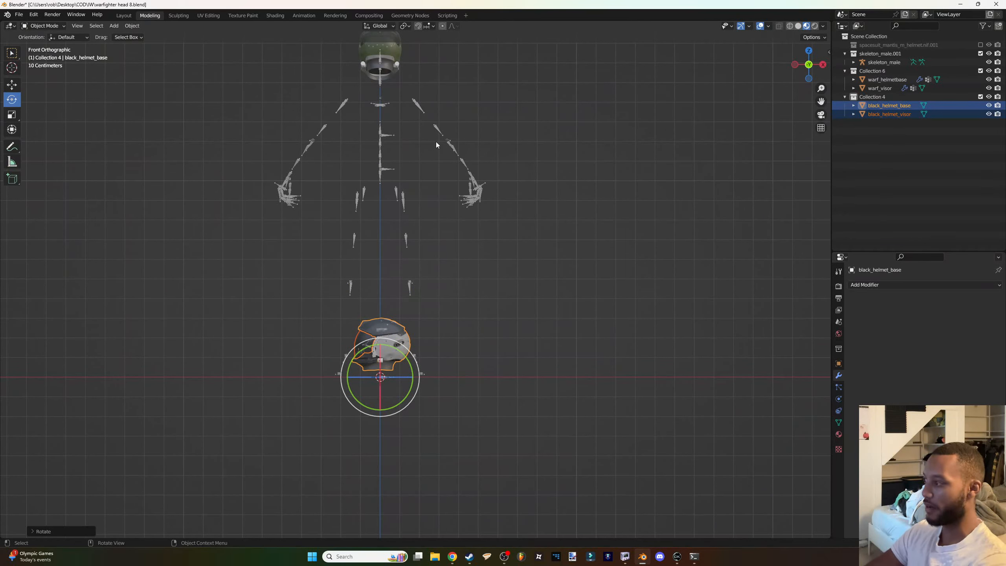
key("KP_7")
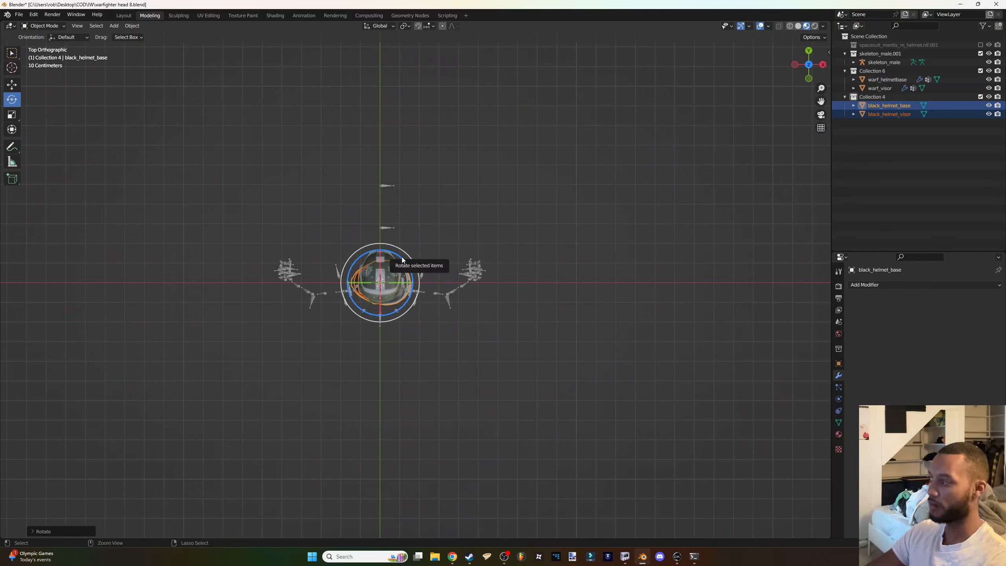
left_click_drag(402, 260, 410, 312)
middle_click_drag(411, 312, 379, 247)
Move the black helmet straight up along the Z axis onto the reference helmet at the skeleton's head.
left_click(12, 84)
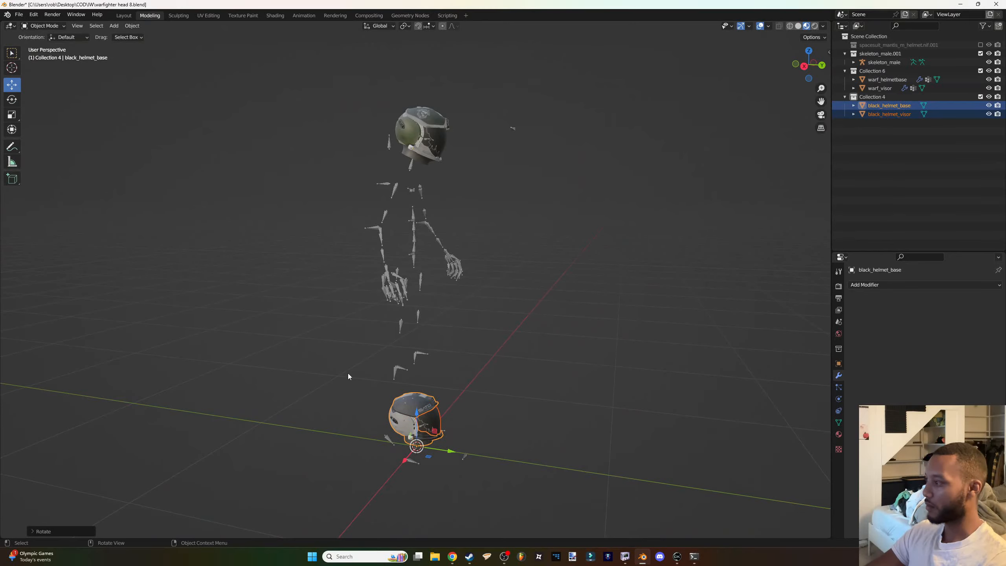
left_click_drag(410, 420, 413, 164)
middle_click_drag(412, 165, 428, 417, "shift")
scroll(427, 412, "up", 4)
middle_click_drag(426, 371, 358, 335)
scroll(360, 335, "up", 1)
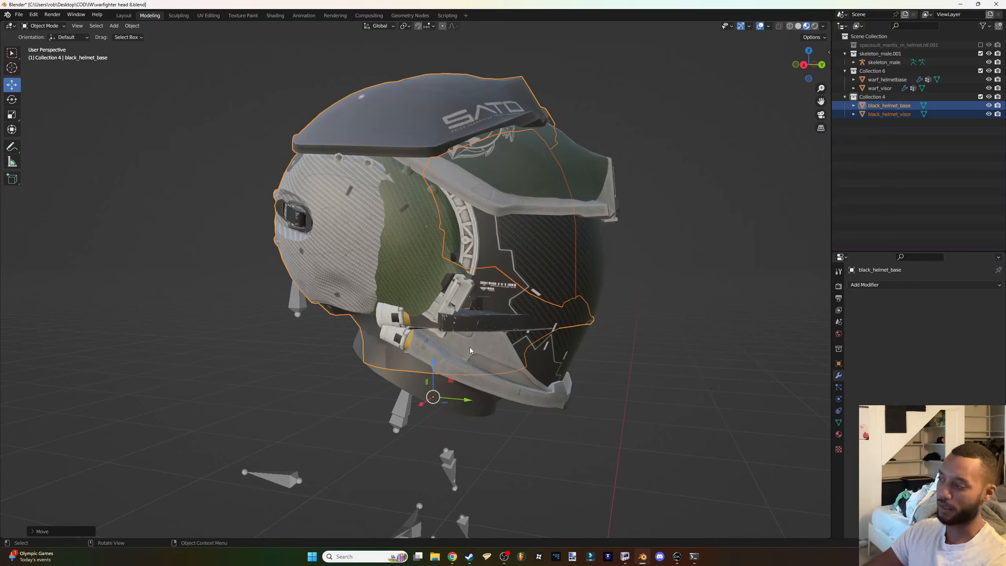
key("r")
left_click(516, 258)
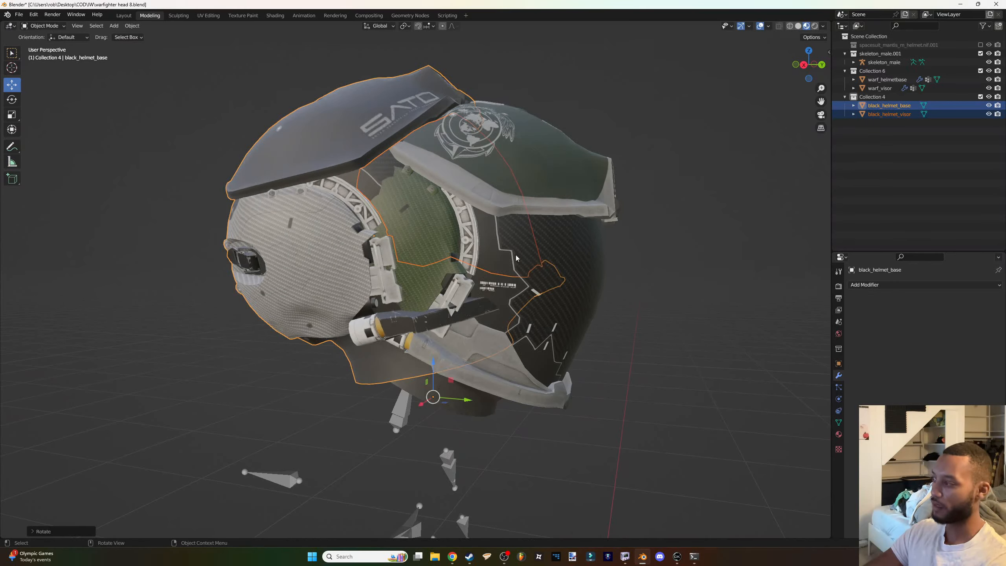
key("r")
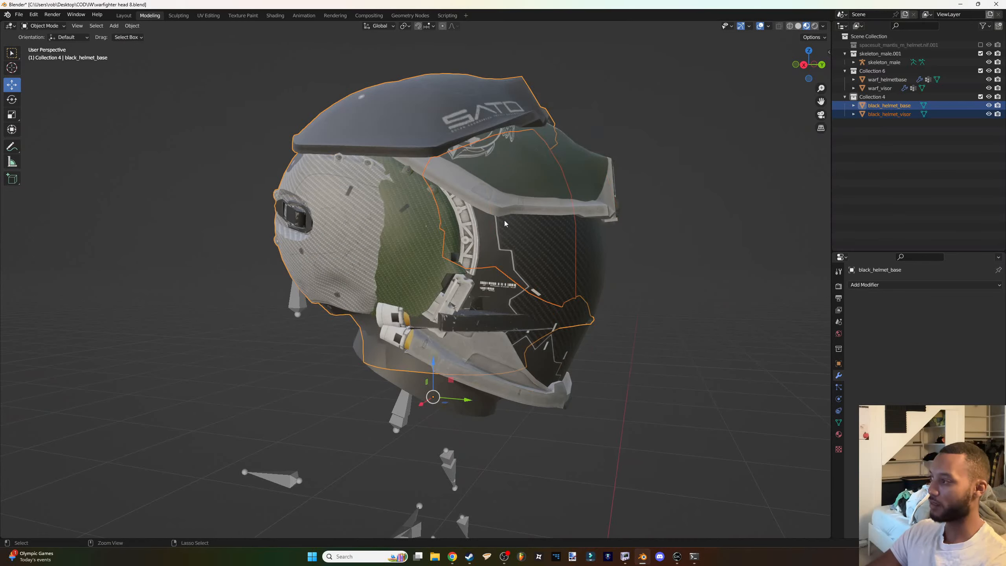
Tilt the black helmet forward to match the angle of the reference helmet.
key("r")
left_click(622, 250)
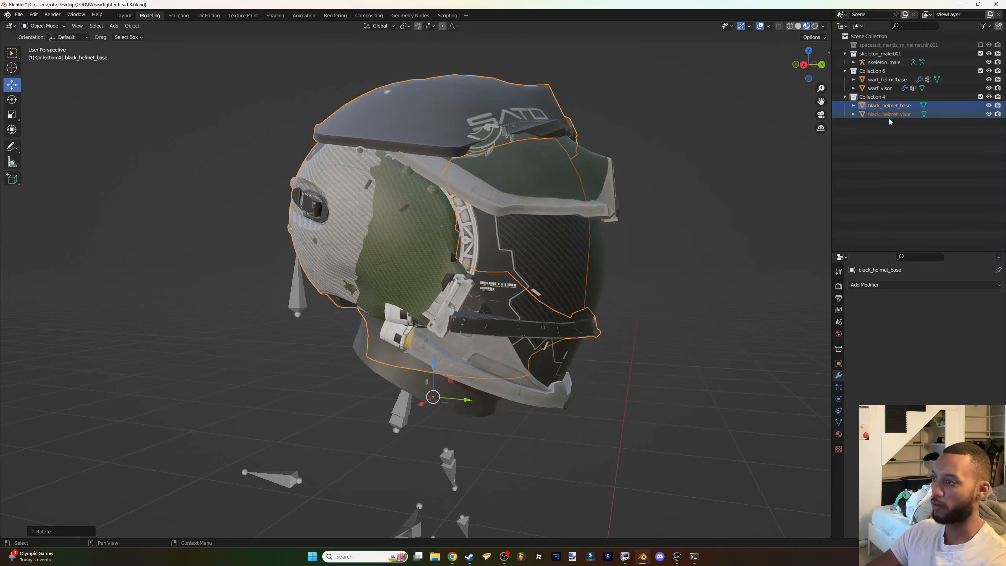
key("r")
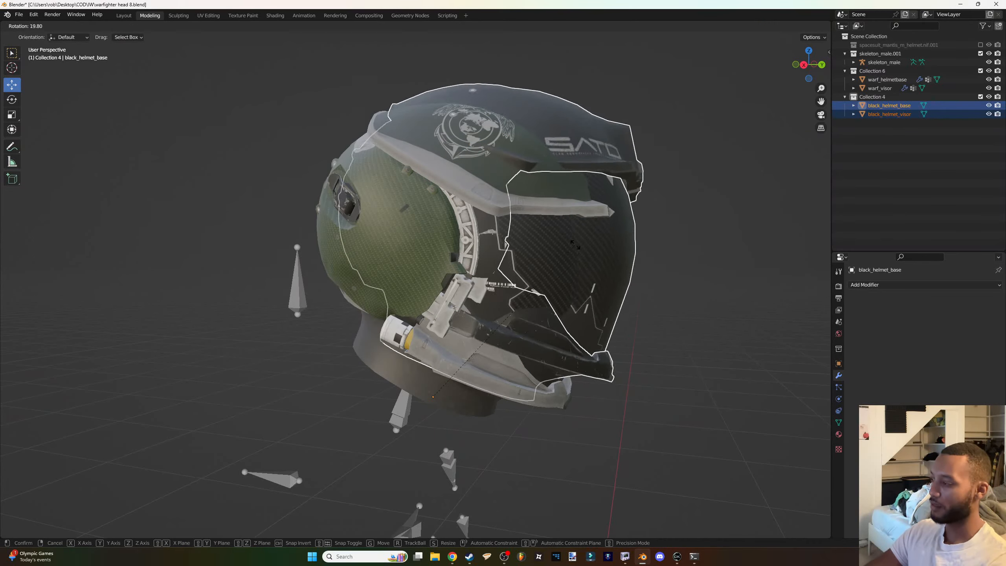
left_click(582, 247)
Move the black helmet back and slightly down over the reference helmet and fine-tune its rotation and height.
scroll(582, 247, "up", 1)
middle_click_drag(582, 248, 604, 224)
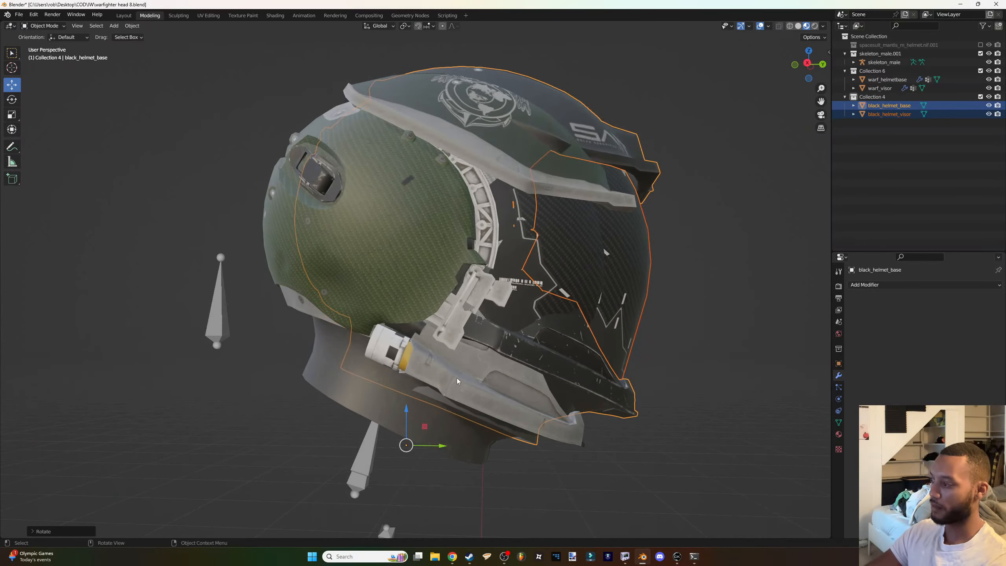
left_click_drag(408, 417, 396, 476)
key("r")
key("z")
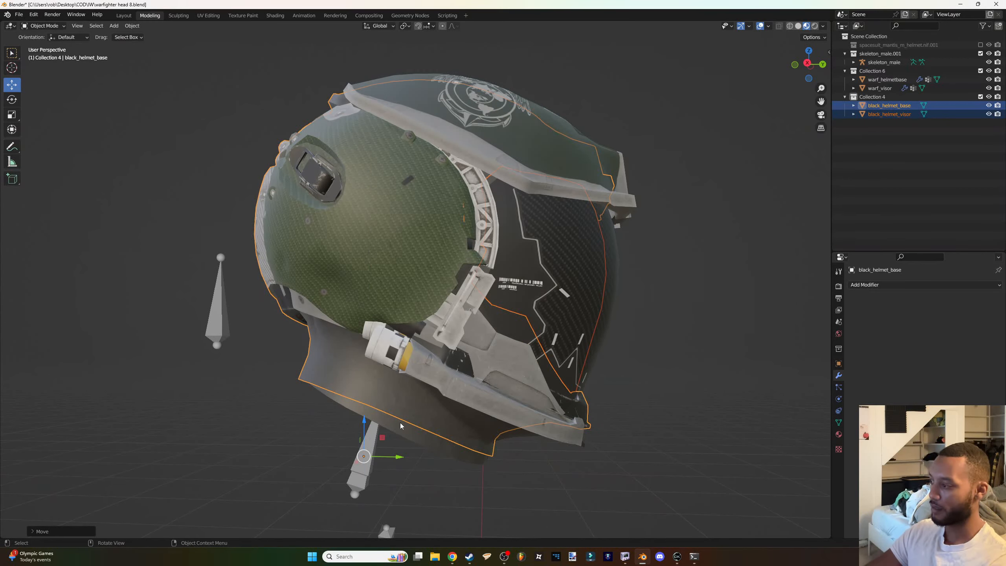
left_click(478, 395)
left_click_drag(365, 428, 365, 433)
Examine the black helmet's alignment with the reference helmet from the front, top, right and perspective views.
middle_click_drag(432, 388, 426, 356)
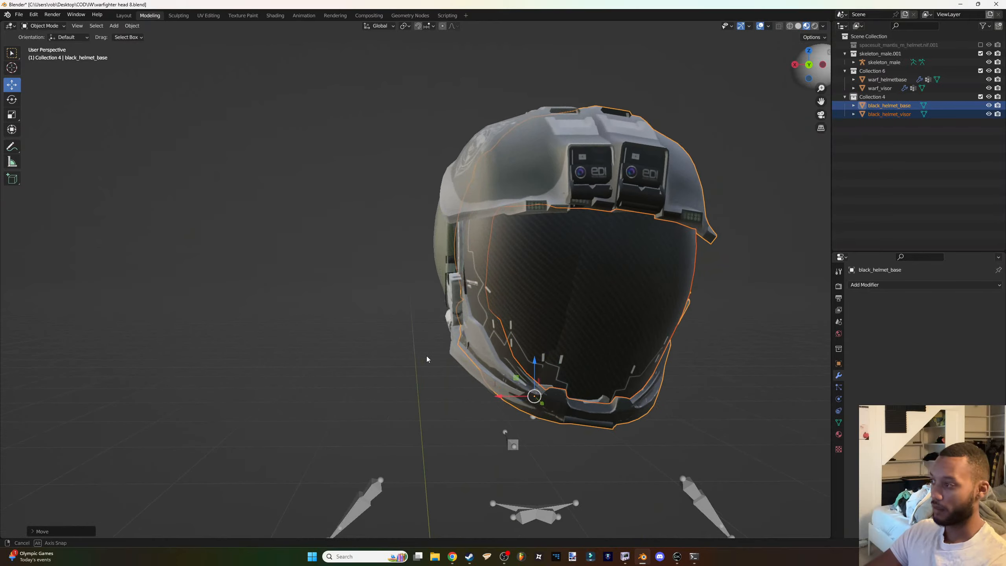
key("KP_1")
key("KP_7")
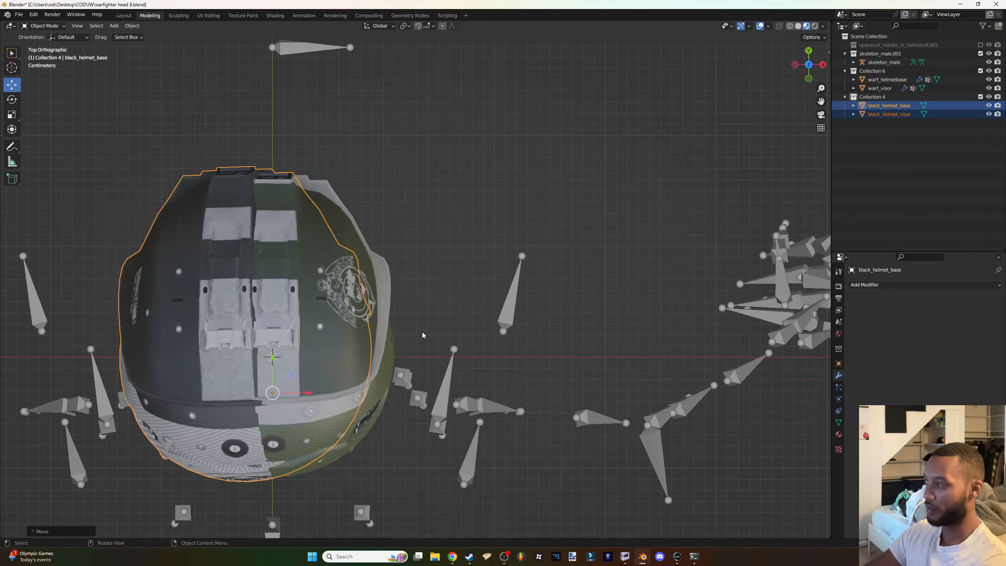
key("KP_9")
key("KP_7")
key("KP_3")
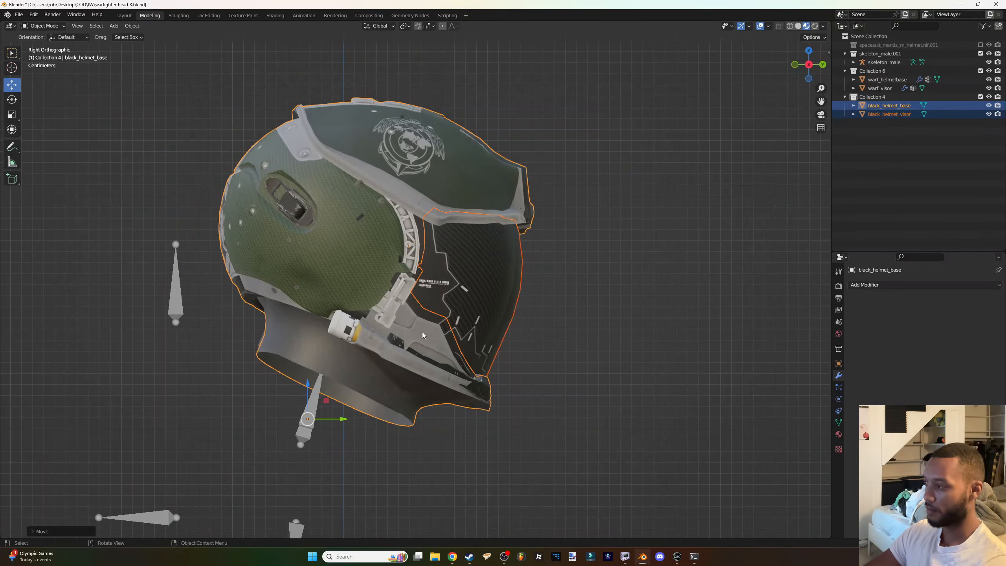
key("KP_1")
key("KP_7")
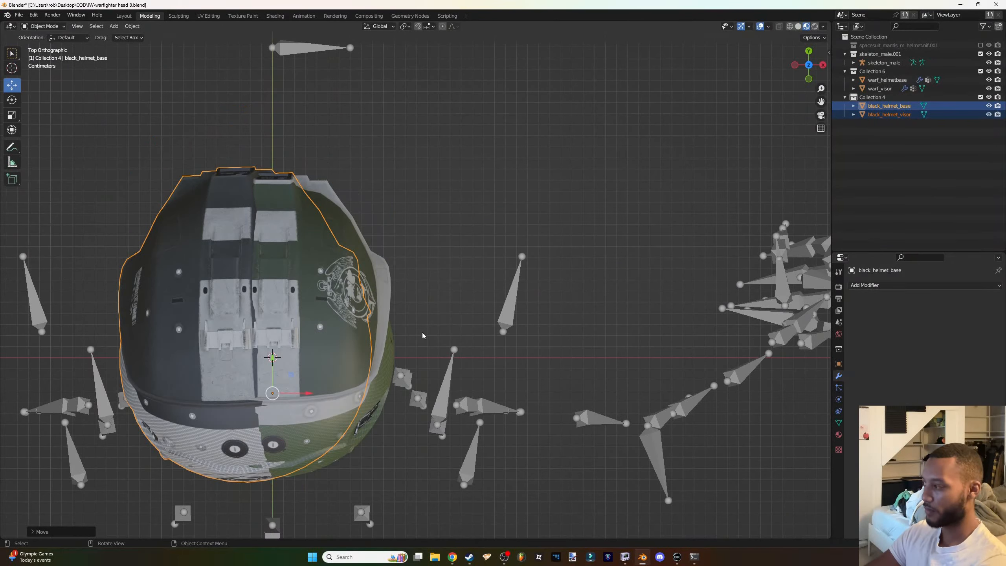
key("KP_9")
middle_click_drag(422, 334, 362, 250)
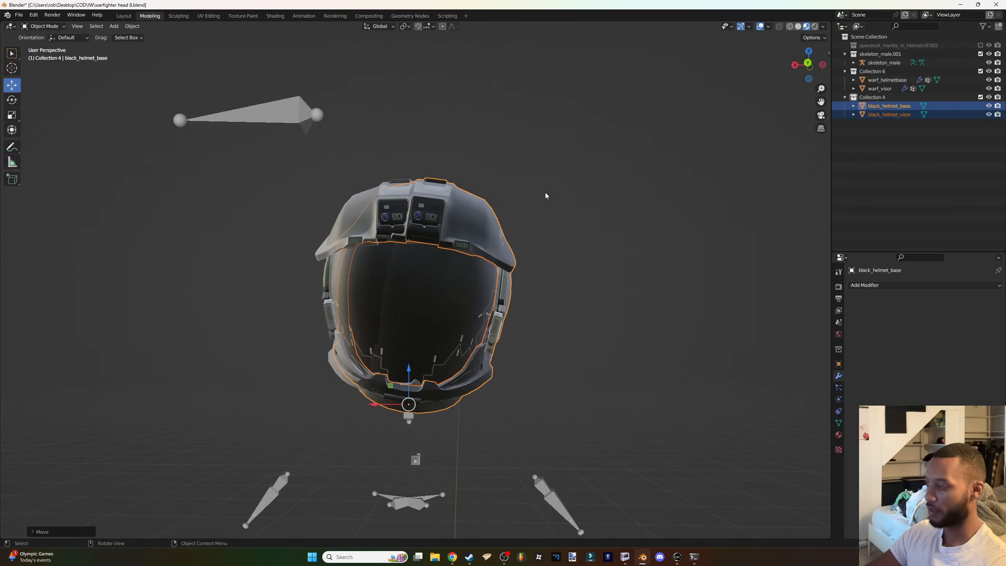
Rotate the black helmet by about -7 degrees in the front-facing view to match the reference helmet's facing direction.
key("r")
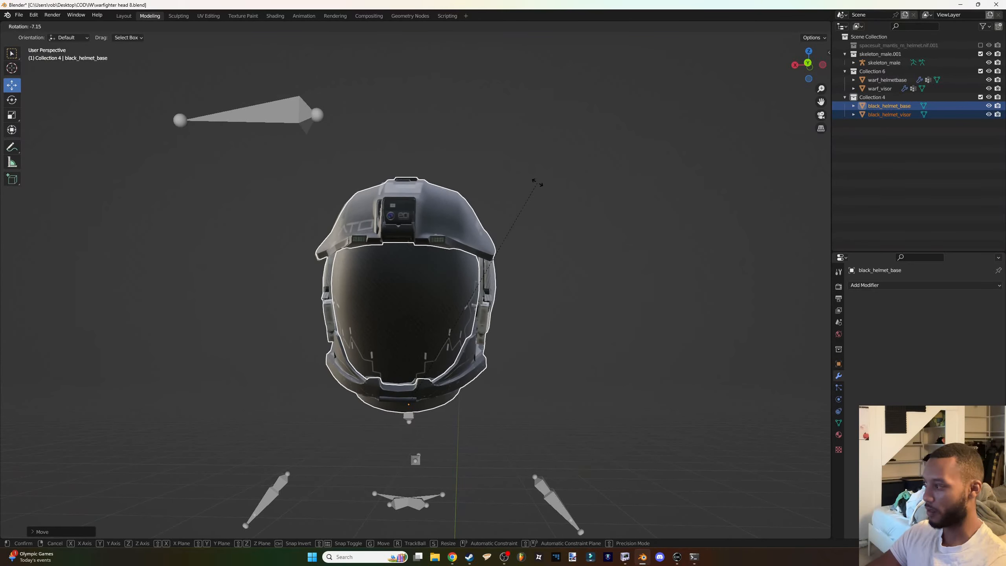
left_click(532, 179)
middle_click_drag(533, 179, 594, 166)
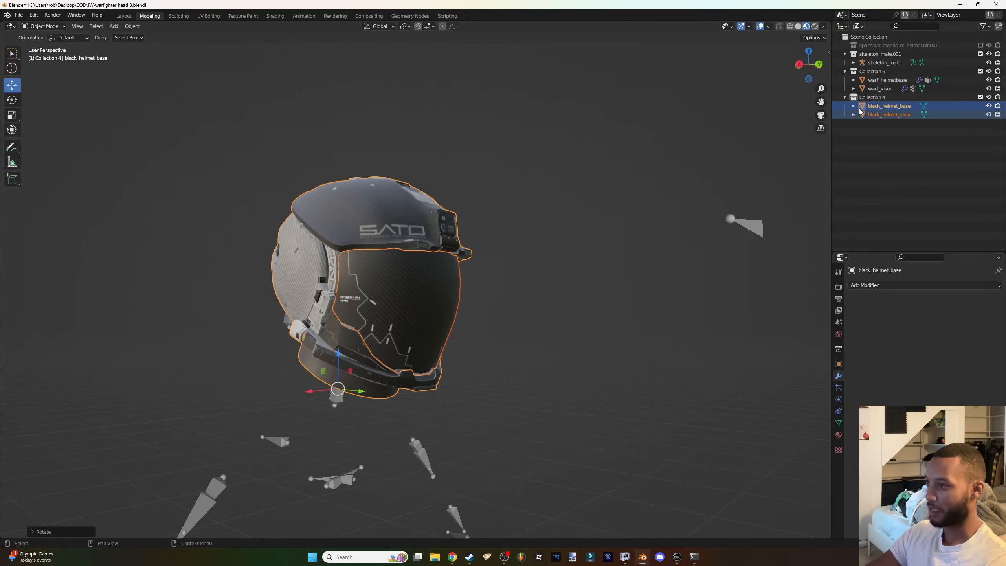
Compare the two helmets by toggling Collection 4, select its objects and scale the black helmet down slightly to fit the reference.
left_click(979, 97)
left_click(980, 97)
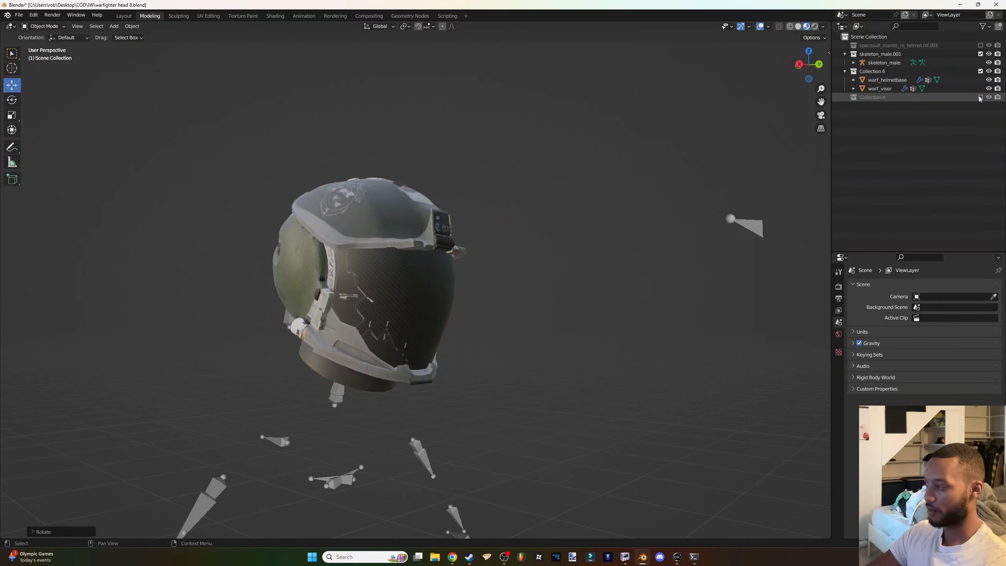
left_click(980, 97)
left_click(980, 97)
left_click(979, 97)
left_click(979, 97)
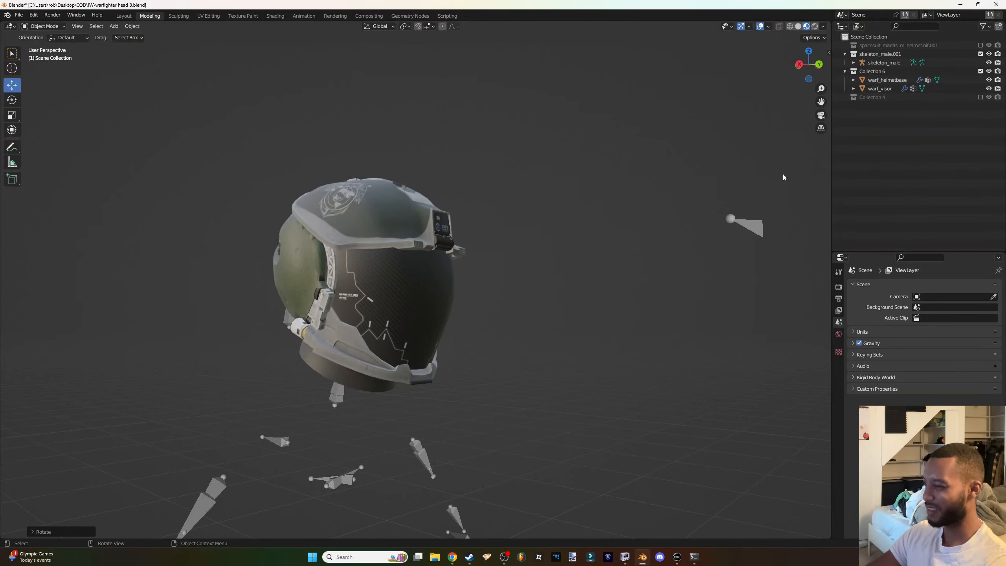
left_click(980, 97)
right_click(886, 97)
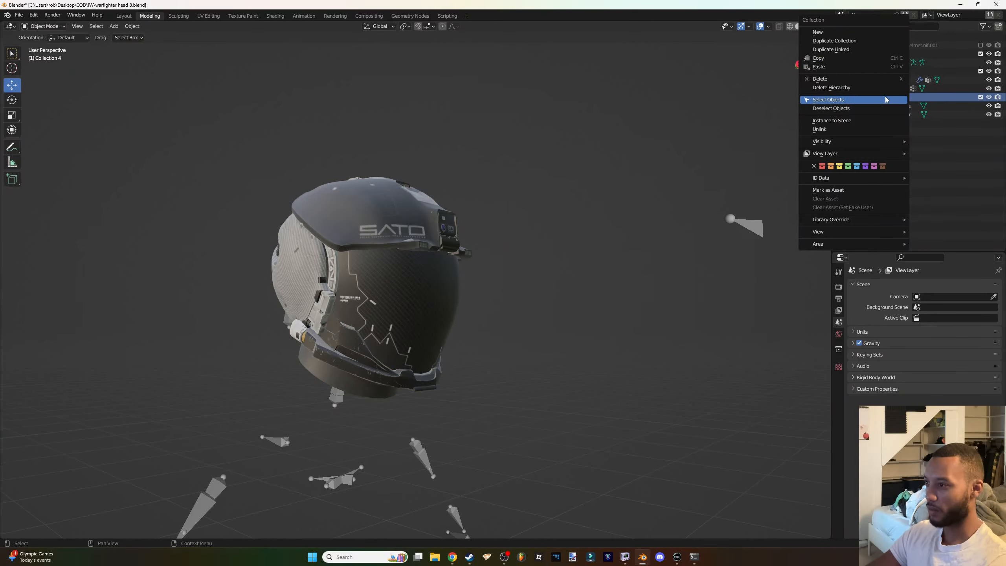
key("s")
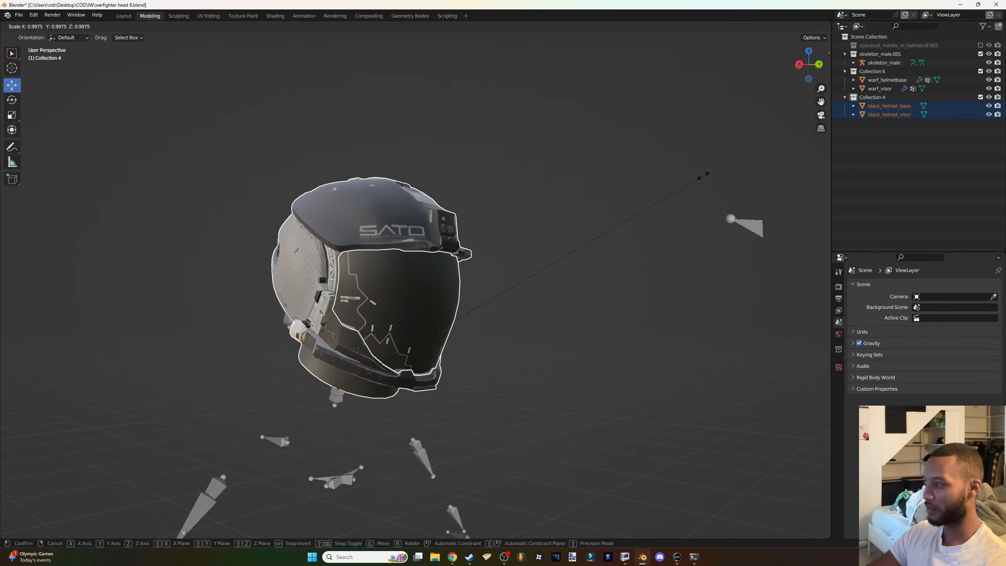
left_click(699, 177)
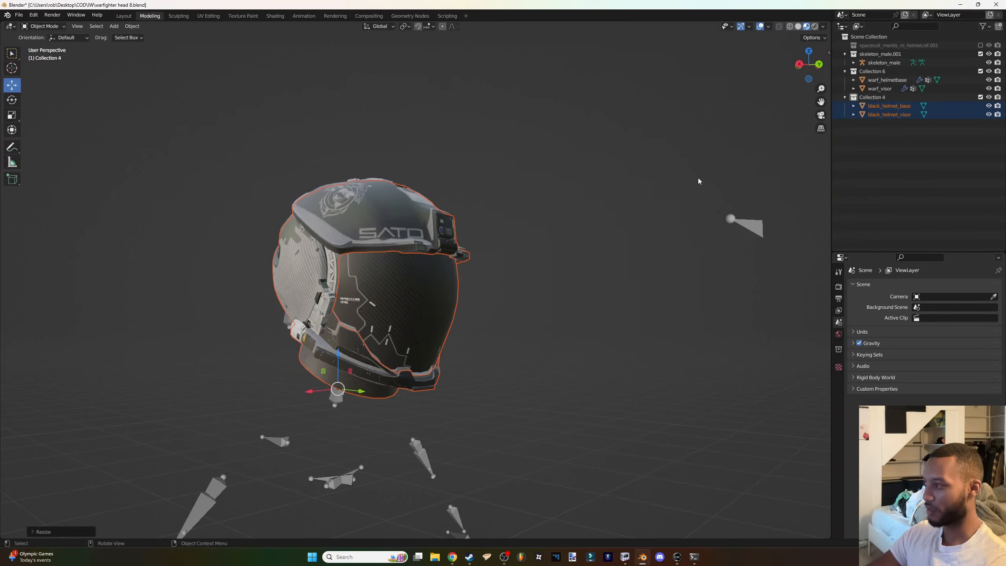
Compare the neck rims by toggling Collection 4 and raise the black helmet slightly along the Z axis to match the reference rim.
middle_click_drag(698, 177, 360, 188)
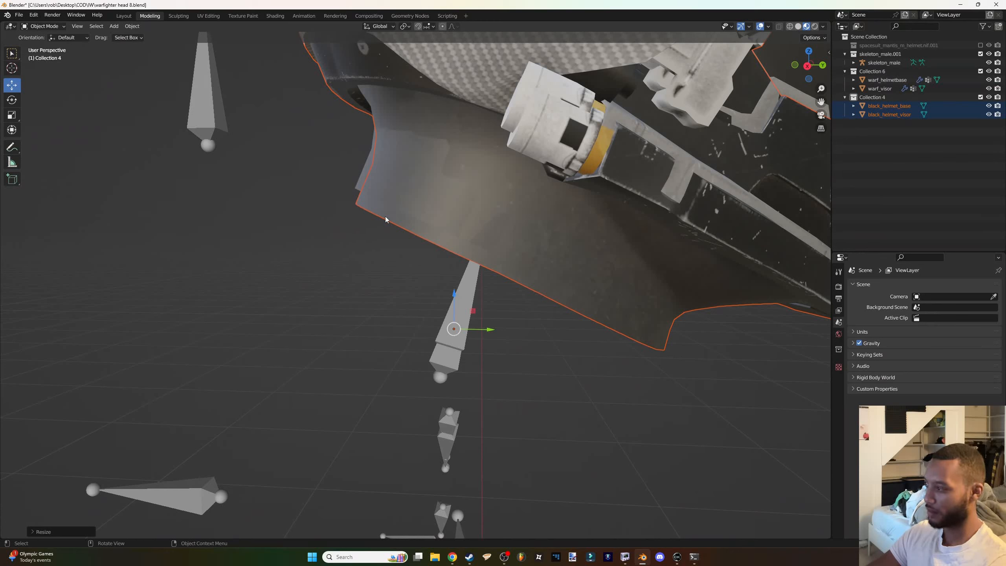
left_click(980, 97)
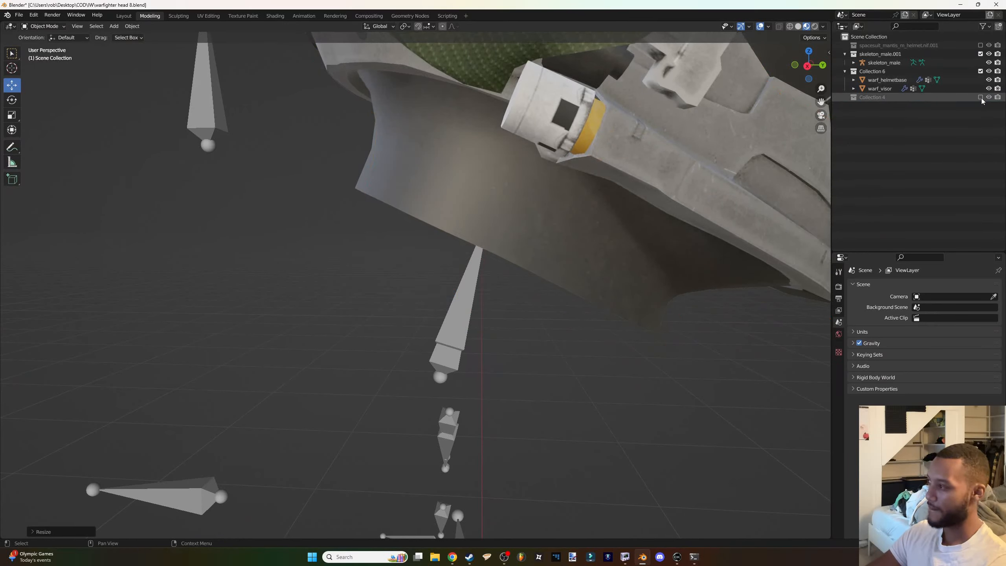
left_click(980, 97)
left_click(980, 97)
left_click(980, 97)
left_click(980, 97)
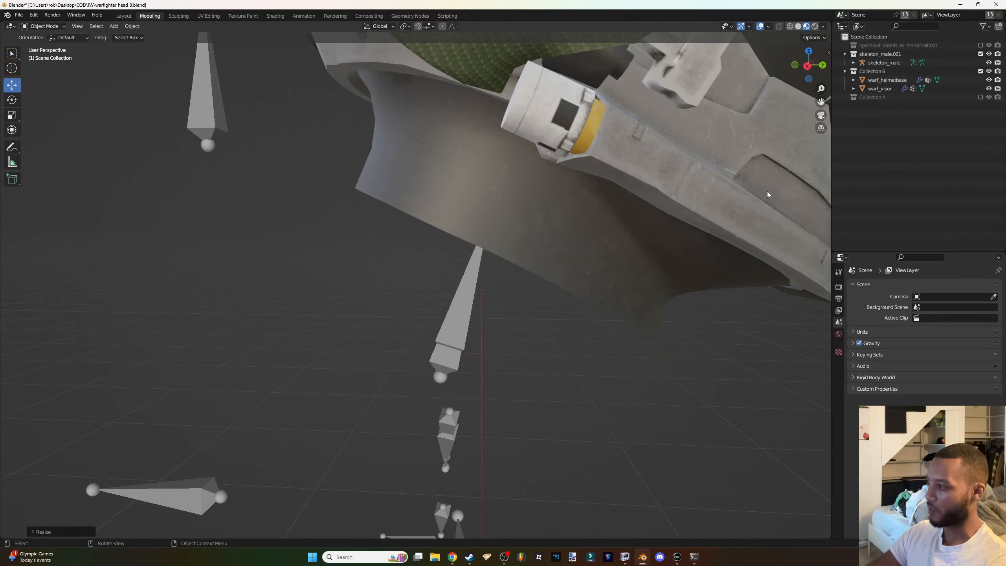
left_click(981, 97)
left_click_drag(452, 296, 453, 284)
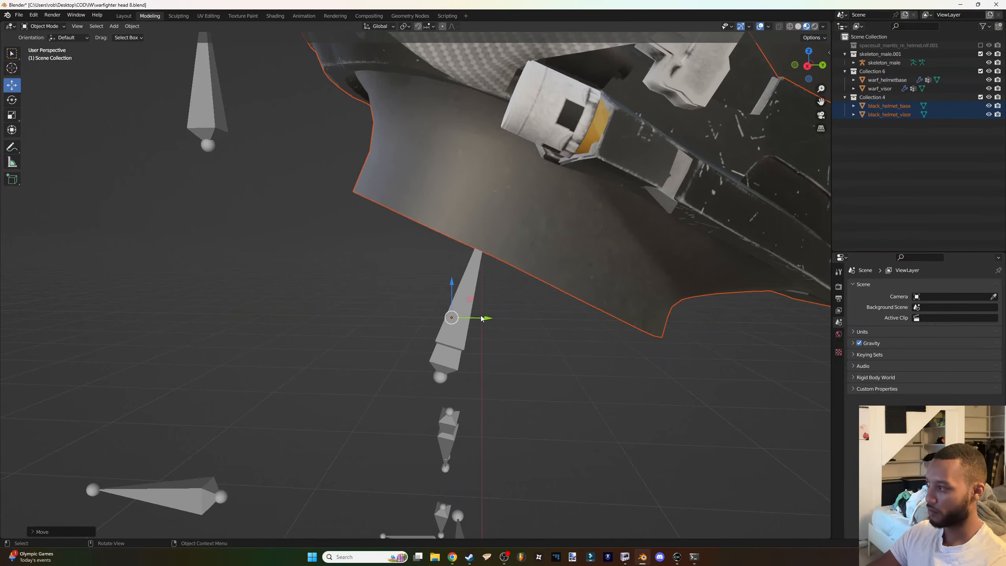
Examine the black helmet's fit against the reference helmet from several angles, toggling Collection 4 off and on.
mouse_move(482, 318)
middle_mouse_down()
mouse_move(550, 251)
mouse_move(571, 257)
mouse_move(430, 258)
mouse_move(555, 286)
mouse_move(404, 267)
mouse_move(500, 280)
mouse_move(444, 248)
middle_mouse_up()
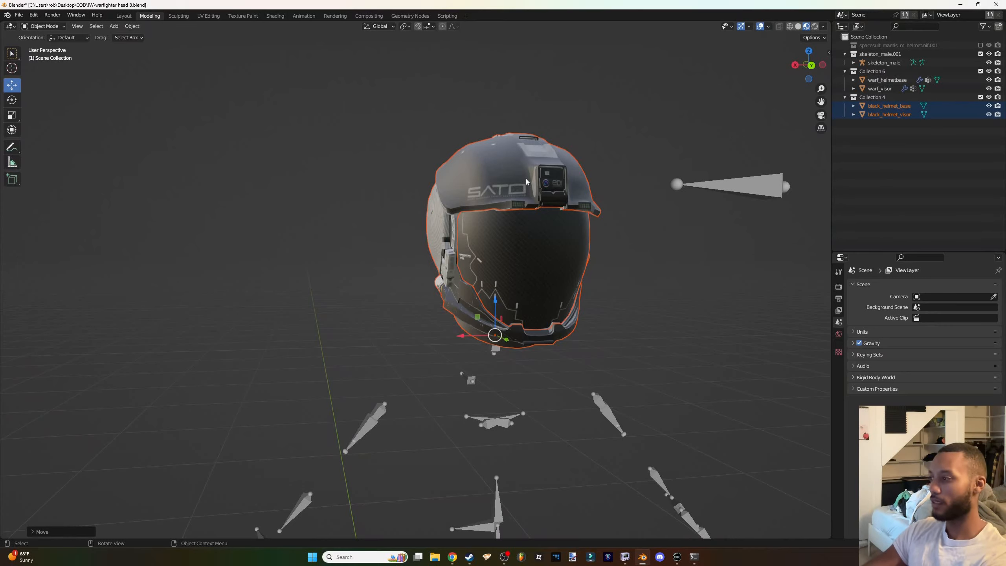
middle_click_drag(540, 256, 583, 238)
left_click(980, 97)
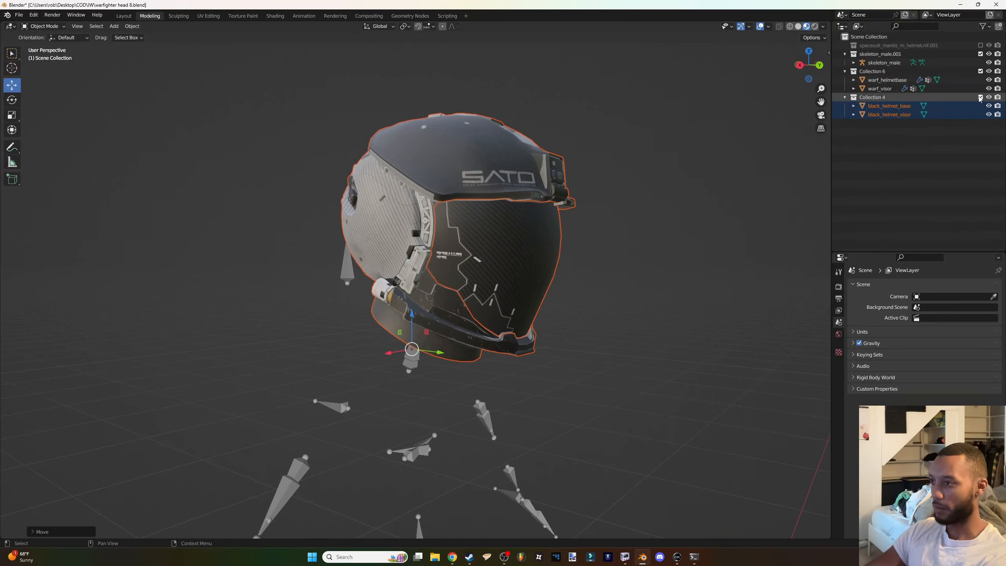
left_click(980, 97)
left_click(980, 97)
left_click(981, 97)
left_click(980, 97)
left_click(981, 97)
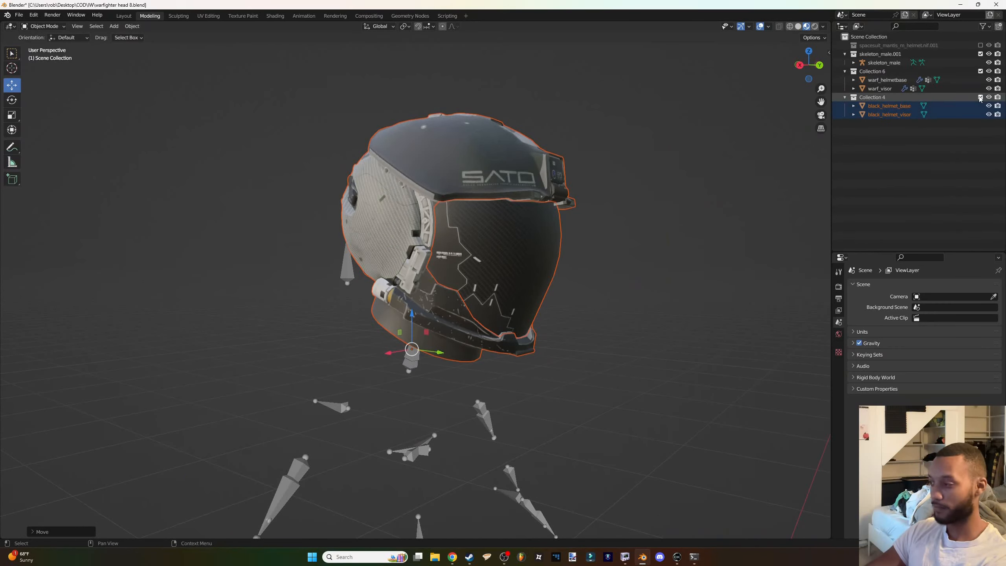
Save a copy of the warfighter head blend file with its file name number incremented.
left_click(19, 14)
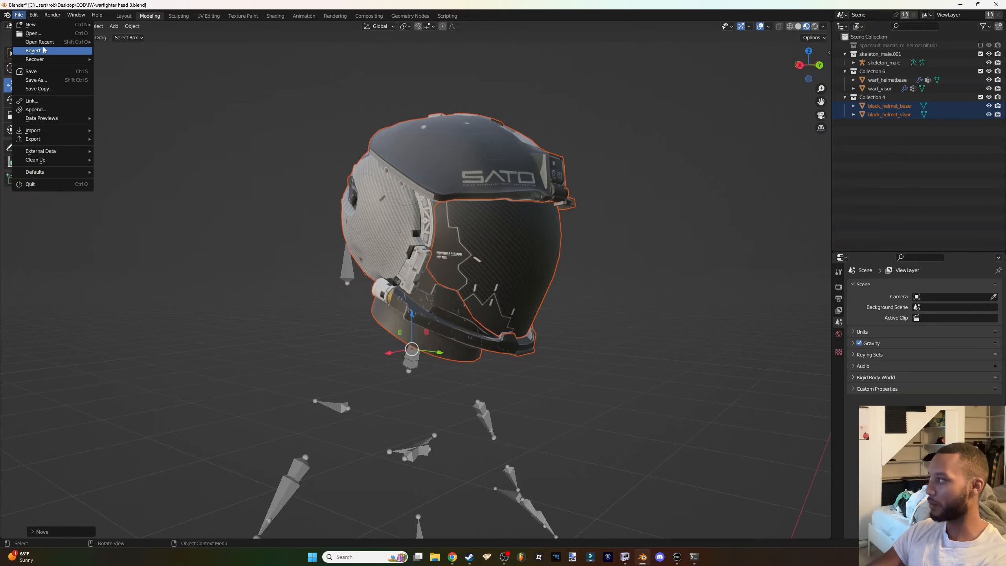
left_click(40, 84)
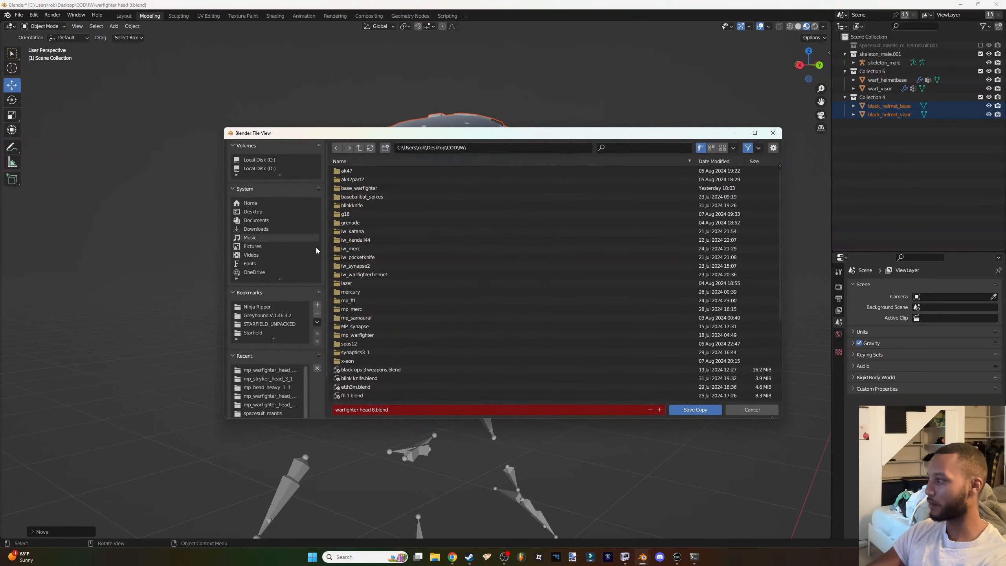
left_click(660, 410)
left_click(659, 409)
left_click(660, 410)
left_click(660, 409)
left_click(690, 411)
Exclude Collection 6 with the reference warfighter helmet and enable the spacesuit_mantis_m_helmet.nif.001 collection.
middle_click_drag(464, 227, 569, 277)
middle_click_drag(529, 306, 450, 280)
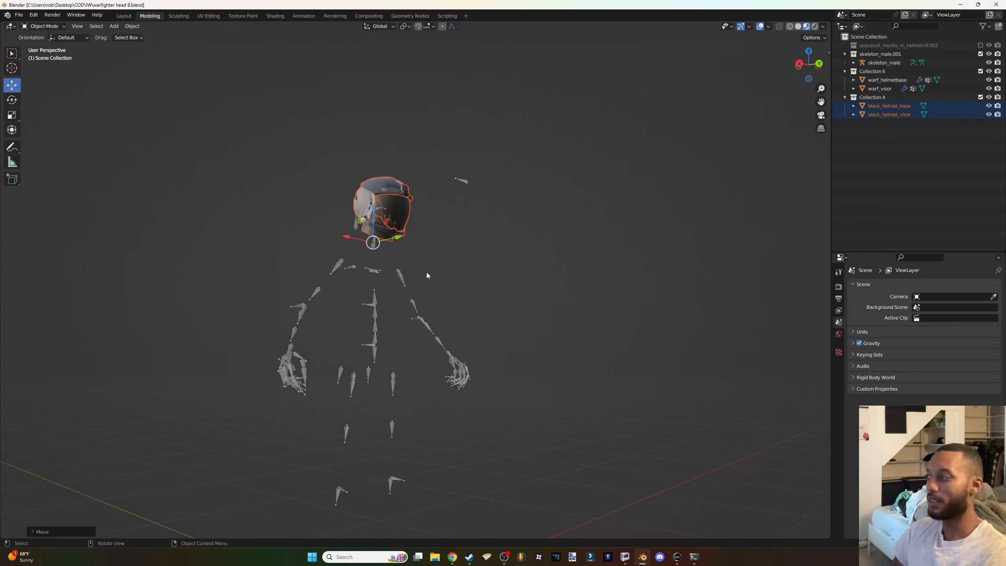
left_click(982, 71)
left_click(982, 72)
left_click(982, 71)
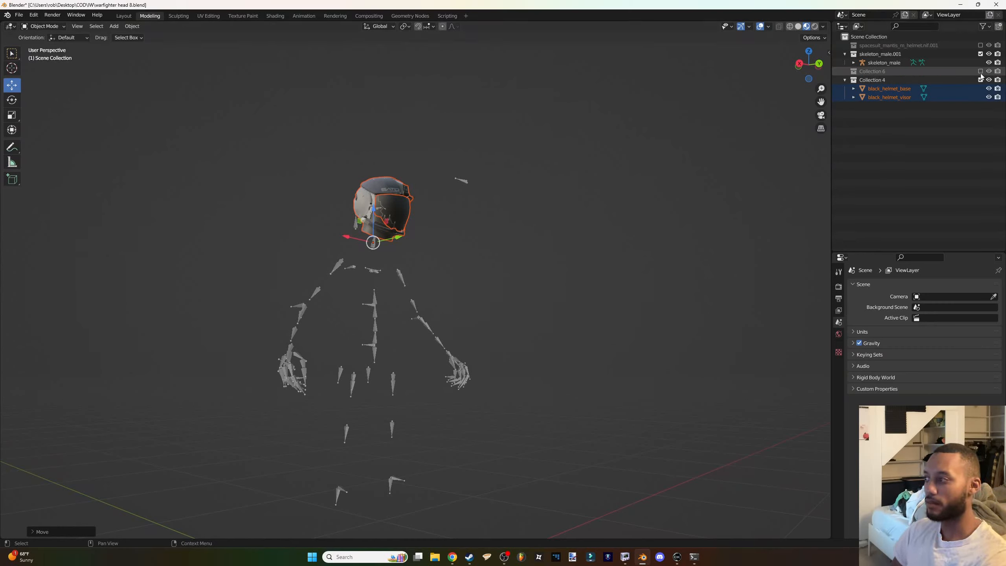
left_click(981, 46)
scroll(402, 195, "up", 5)
mouse_move(404, 196)
middle_mouse_down()
mouse_move(467, 229)
mouse_move(443, 228)
mouse_move(404, 193)
middle_mouse_up()
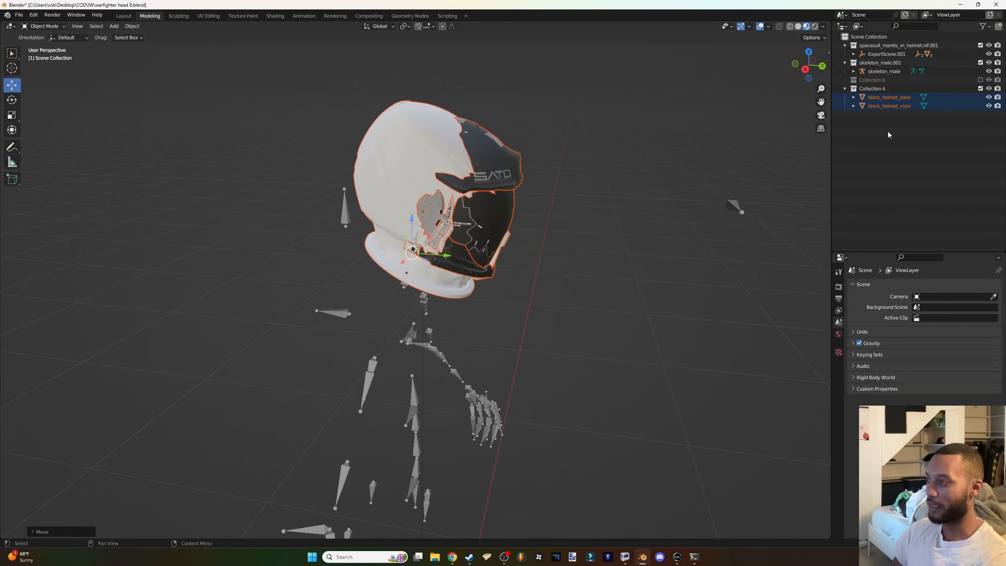
Exclude the mantis helmet collection and expand black_helmet_base and black_helmet_visor to inspect their mesh data.
left_click(981, 45)
middle_click_drag(495, 186, 521, 190)
left_click(868, 82)
left_click(872, 88)
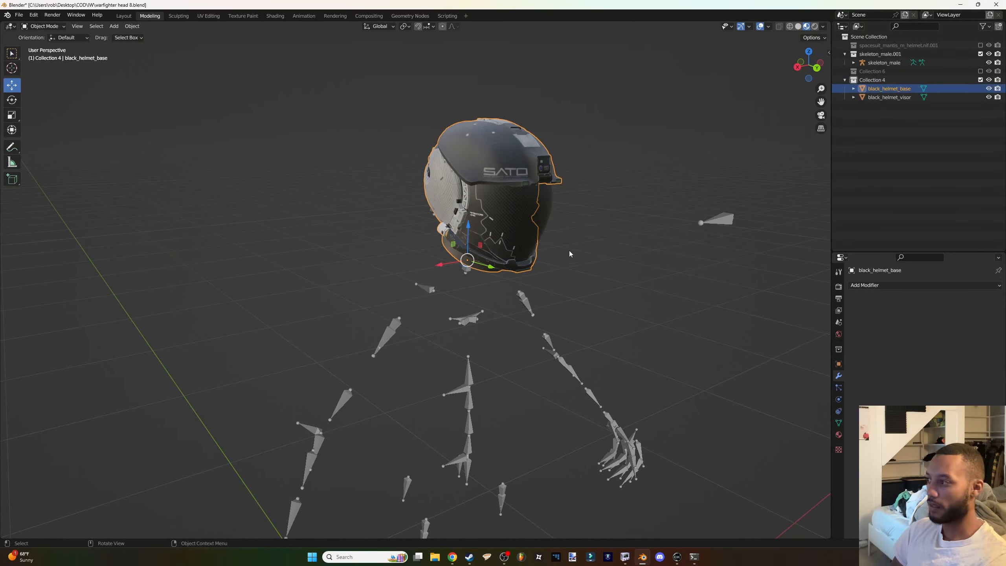
left_click(854, 88)
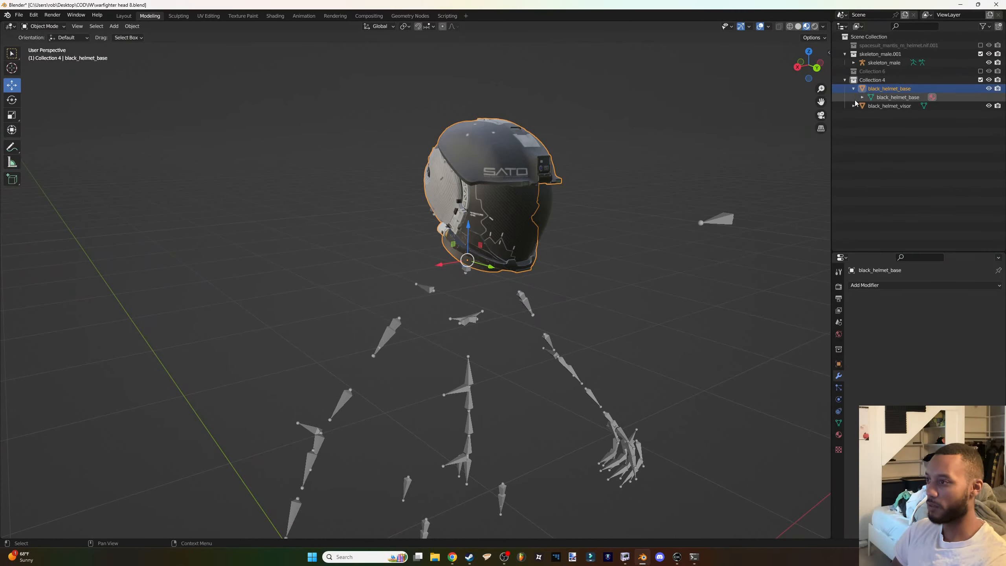
left_click(854, 106)
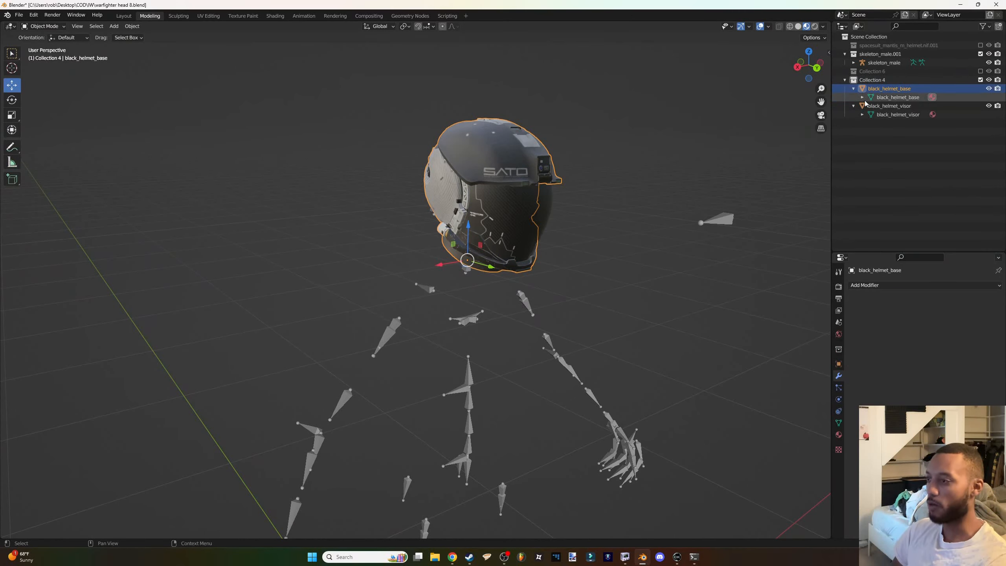
Enable the mantis helmet collection and select Spacesuit_Mantis_M_Helmet:0.001 together with black_helmet_base as the active mesh.
left_click(980, 45)
scroll(601, 179, "up", 3)
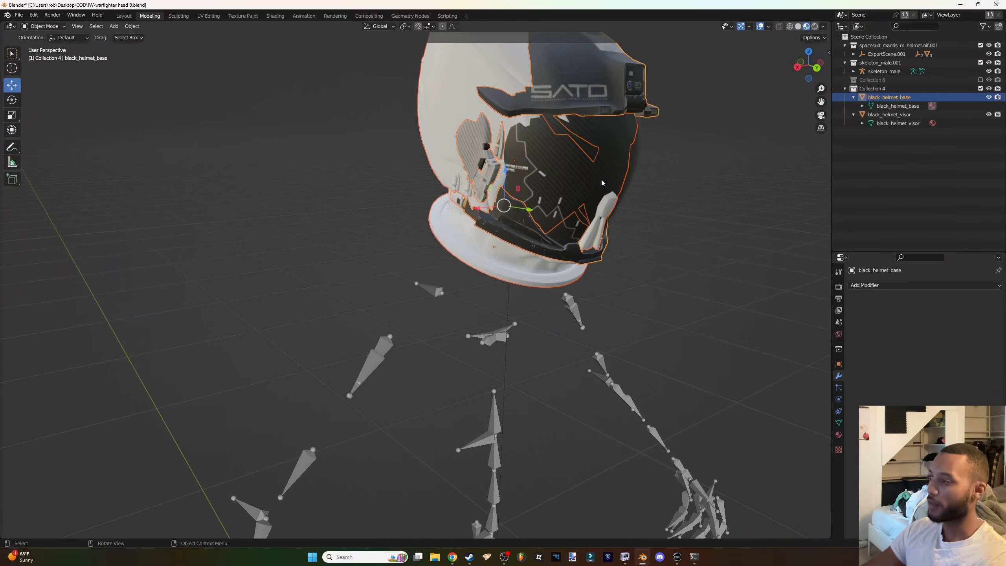
middle_click_drag(623, 184, 491, 296)
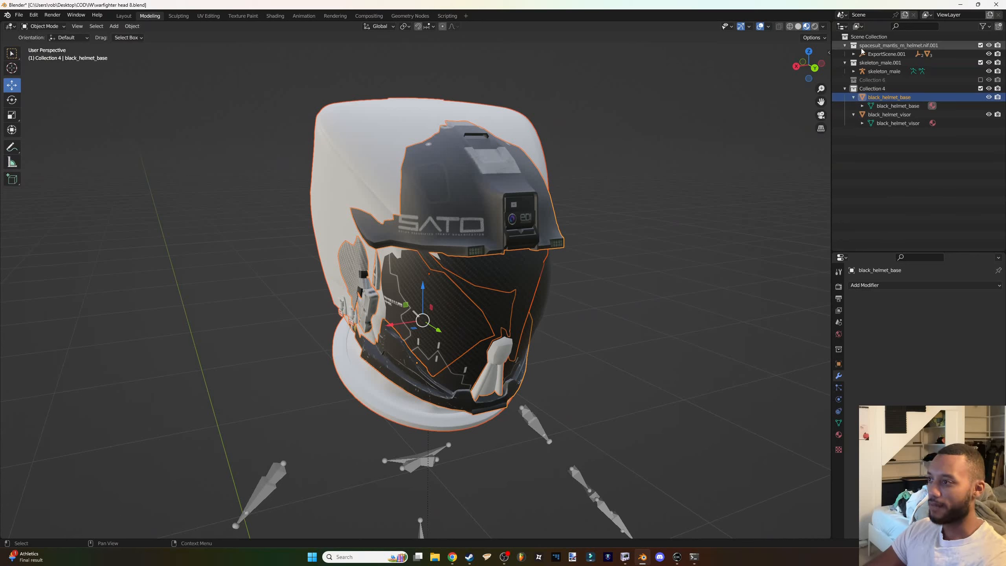
left_click(920, 45)
left_click(854, 54)
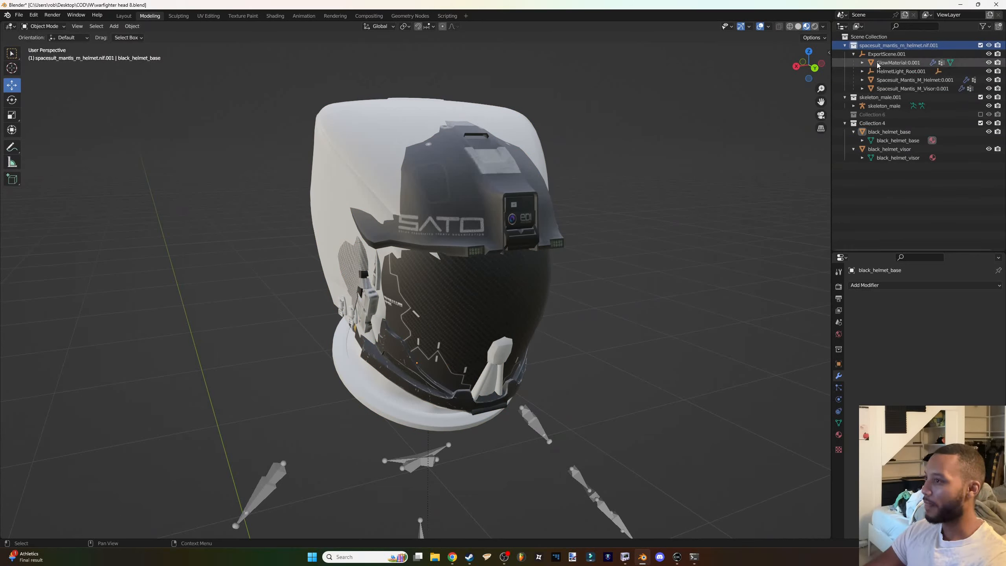
left_click(905, 80)
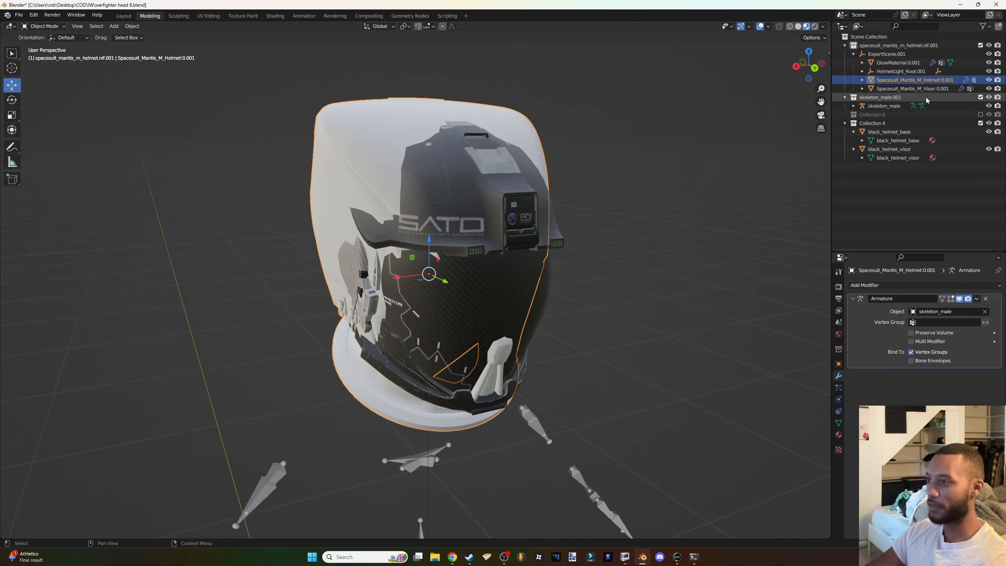
left_click(872, 142)
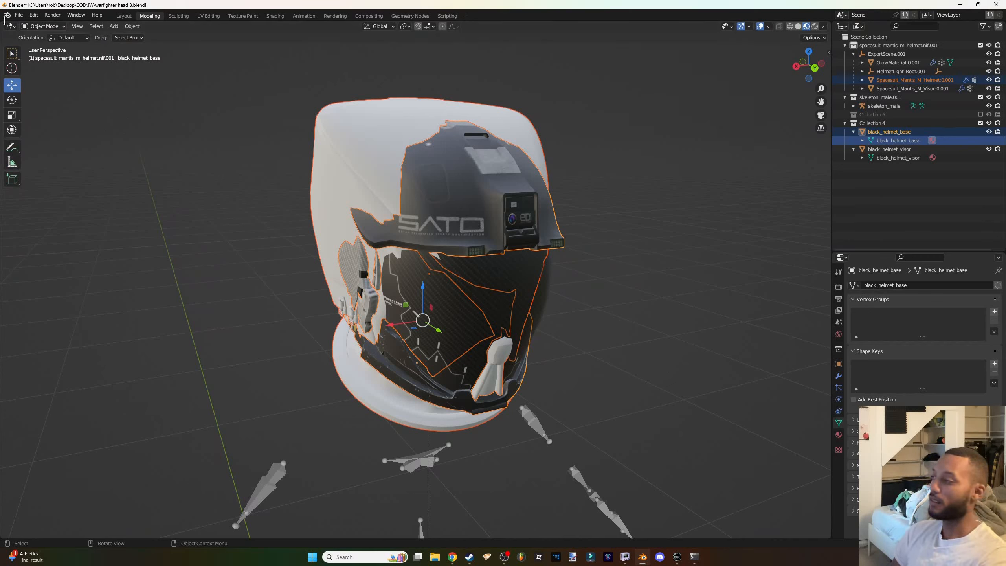
Switch black_helmet_base to Weight Paint mode and transfer the weights from the mantis helmet mesh.
left_click(45, 27)
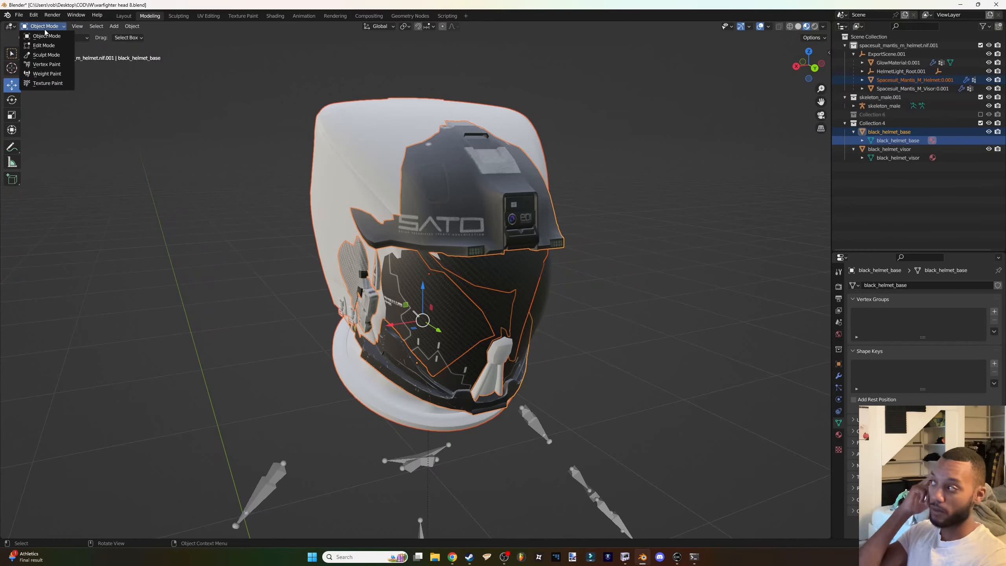
left_click(45, 73)
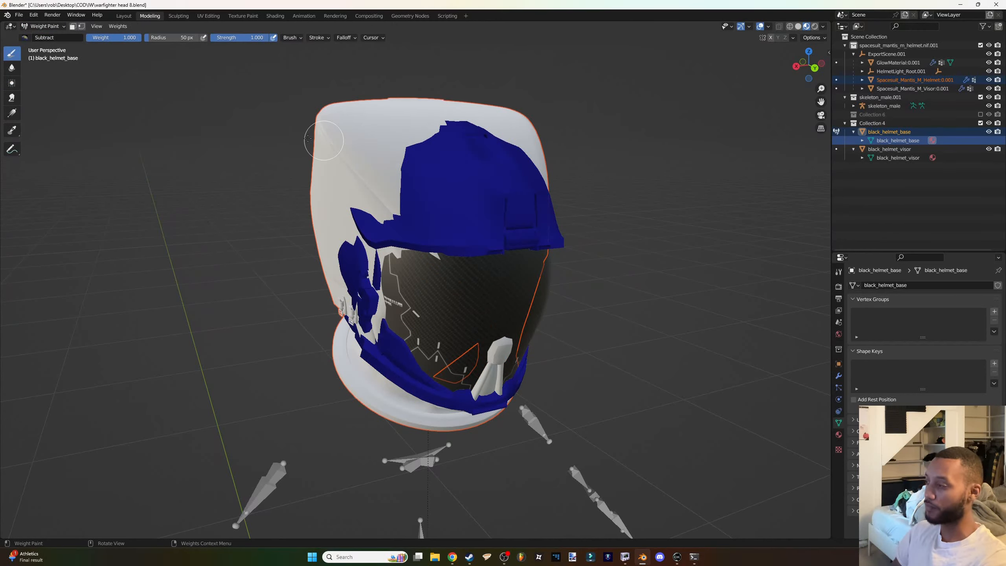
middle_click_drag(308, 138, 398, 144)
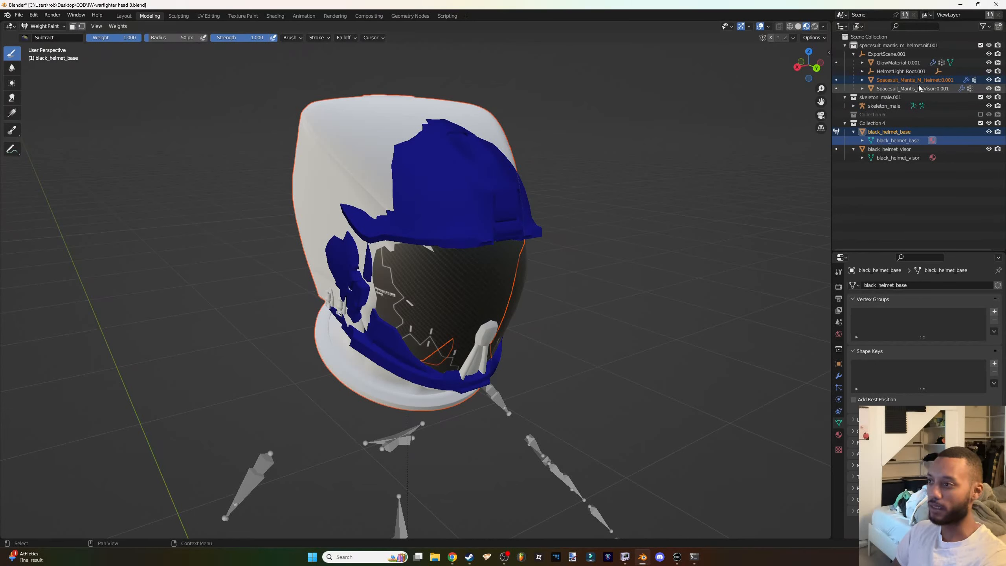
left_click(117, 26)
left_click(154, 134)
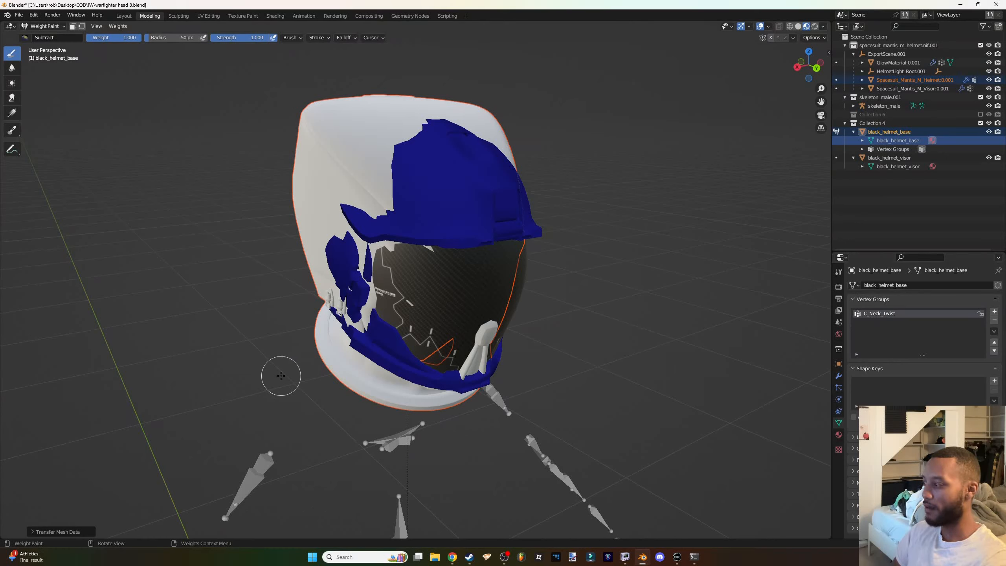
Set the weight transfer's source layers to By Name for black_helmet_base and check the painted weights around the neck.
left_click(69, 532)
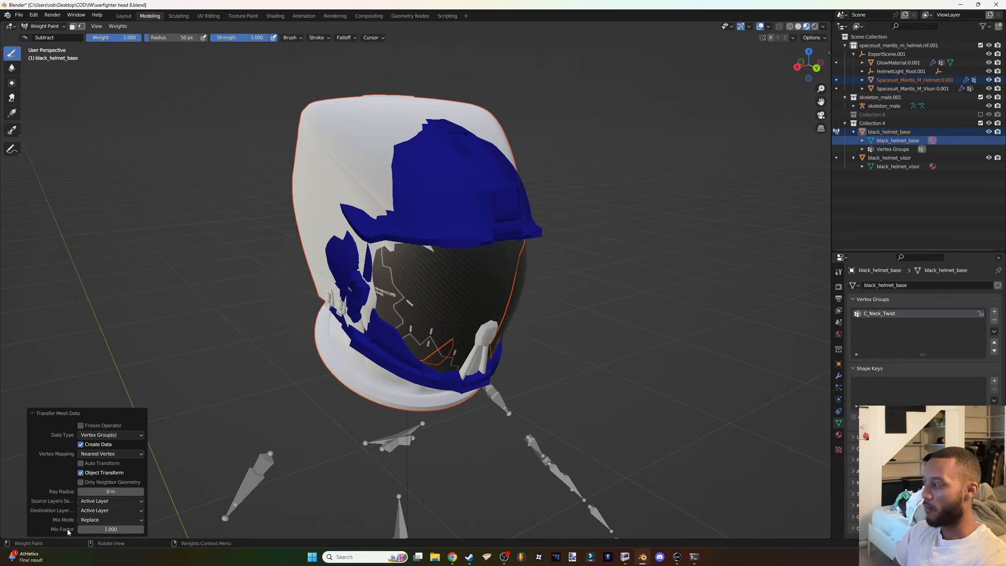
left_click(97, 501)
left_click(103, 482)
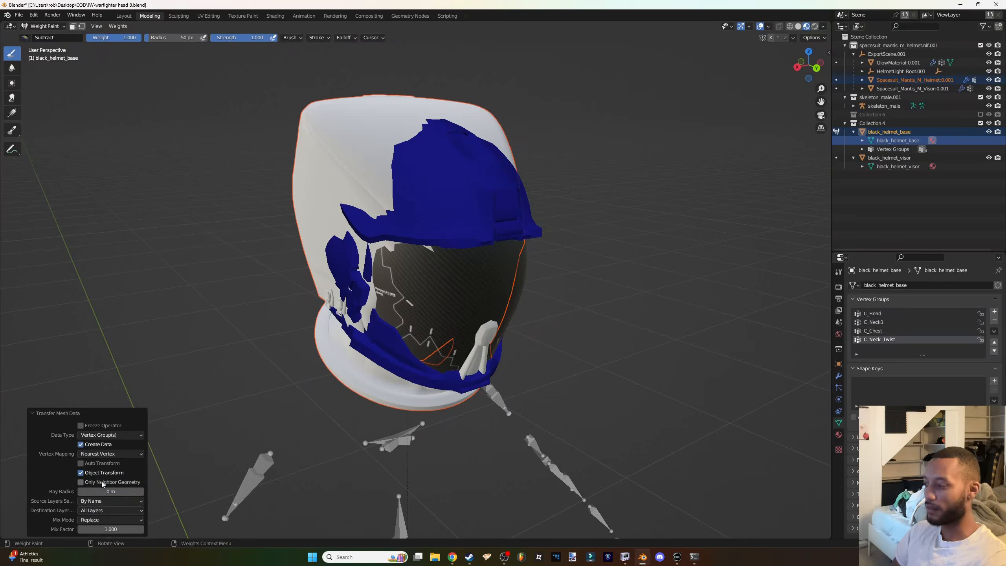
left_click(96, 502)
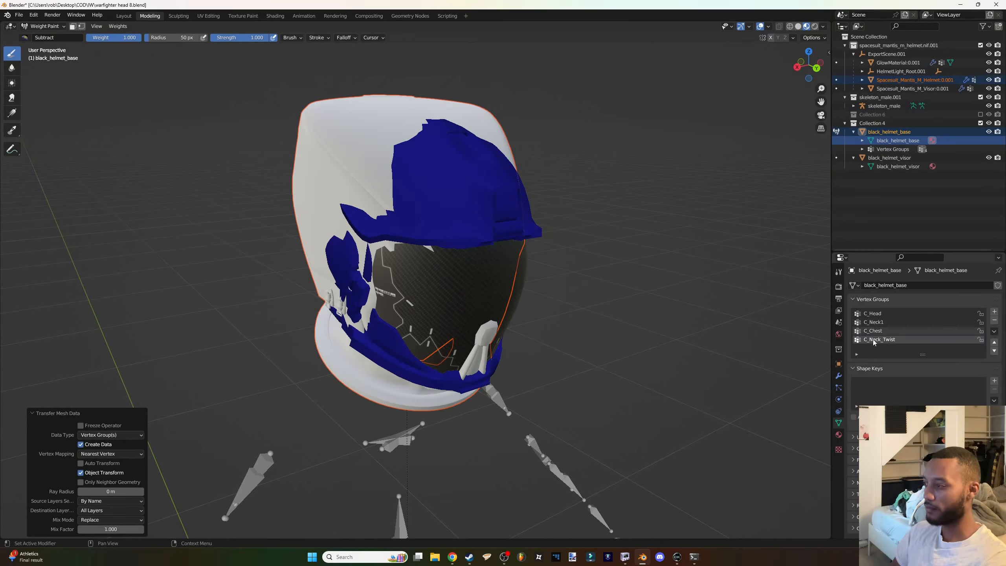
middle_click_drag(657, 317, 622, 309)
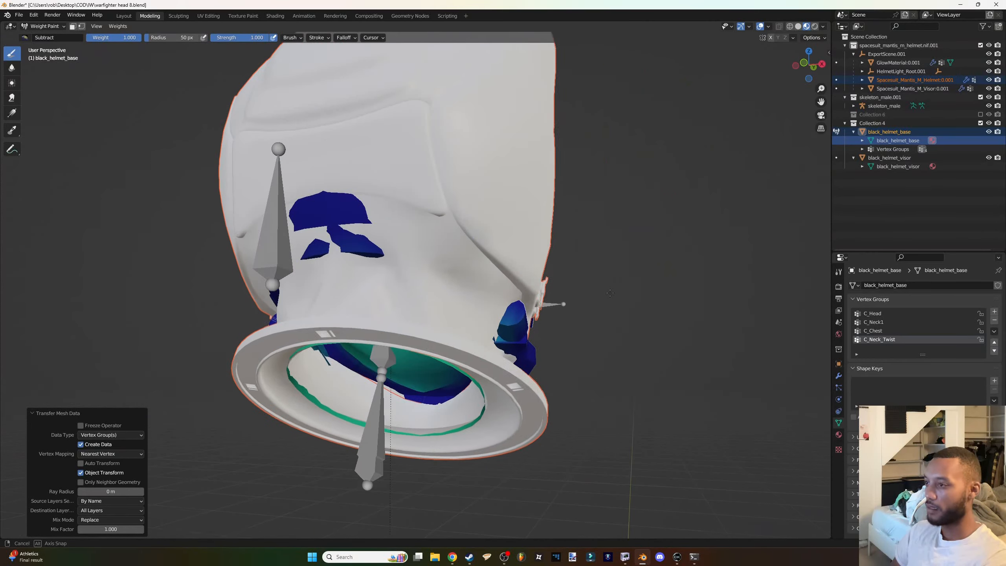
Exclude the mantis helmet collection and use the Subtract brush to remove stray C_Neck_Twist weight above the neck on one side of black_helmet_base.
left_click(981, 45)
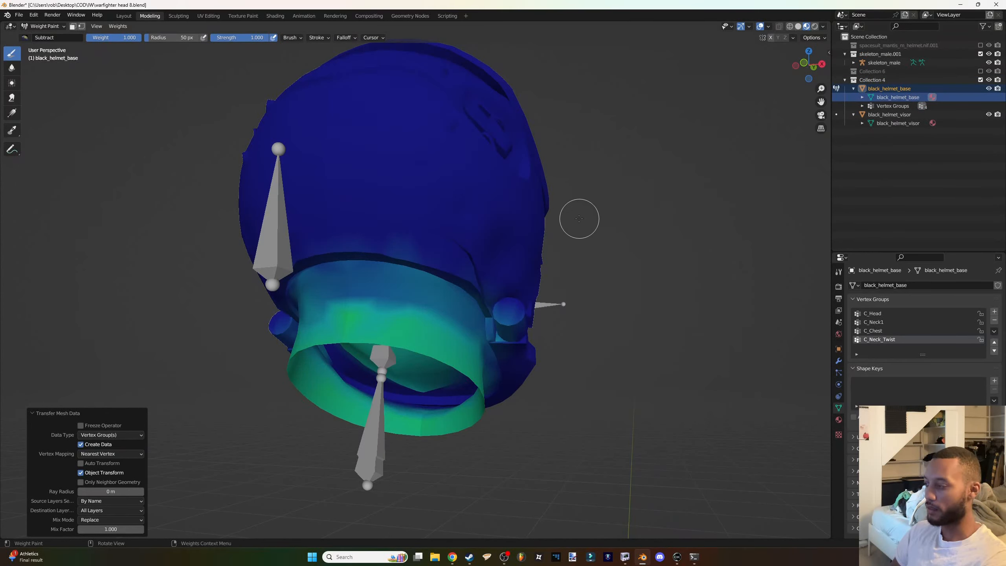
middle_click_drag(580, 219, 566, 213)
mouse_move(319, 274)
left_mouse_down()
mouse_move(465, 292)
mouse_move(328, 291)
left_mouse_up()
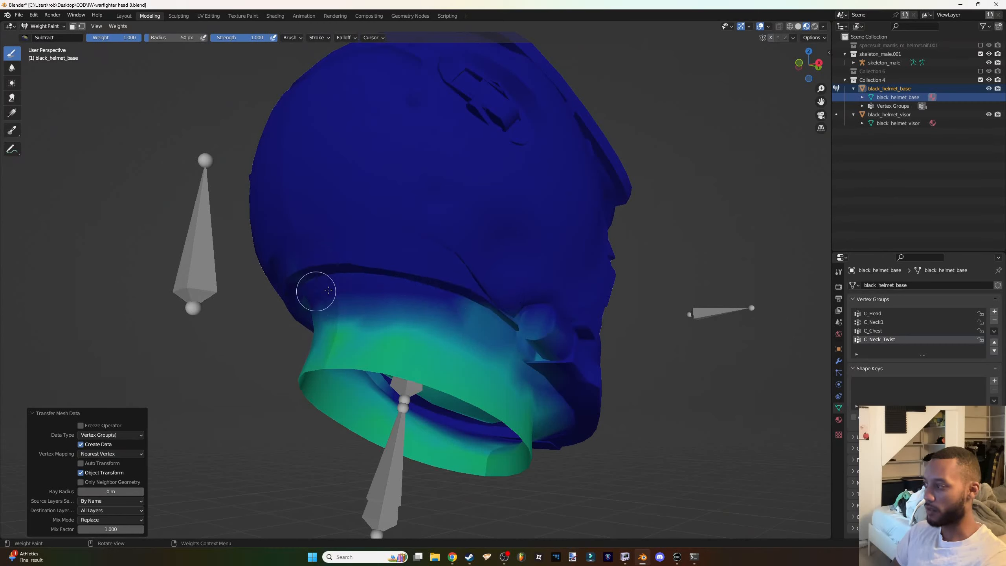
left_click_drag(401, 271, 455, 315)
left_click(24, 37)
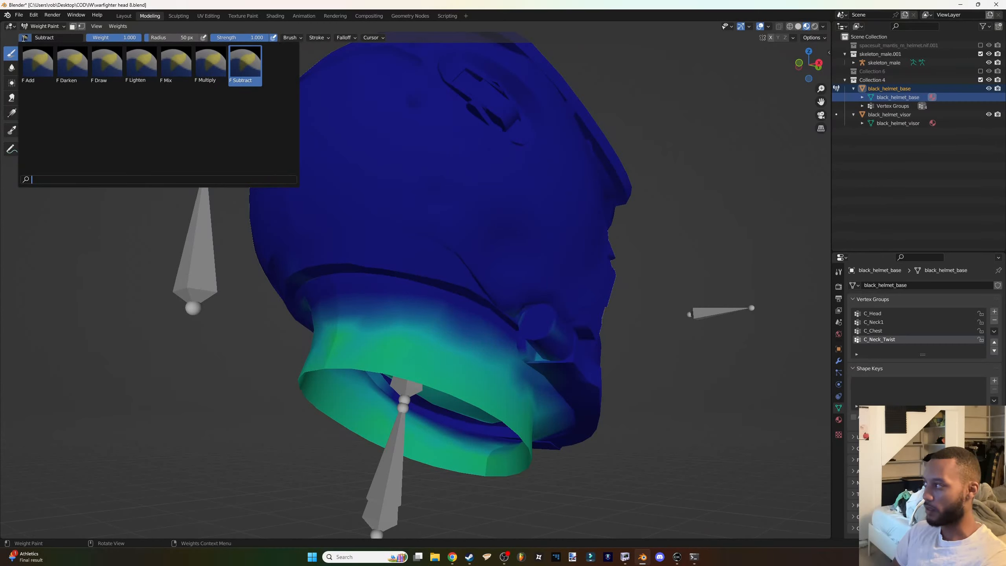
left_click(244, 71)
mouse_move(468, 337)
left_mouse_down()
mouse_move(555, 378)
mouse_move(566, 408)
left_mouse_up()
mouse_move(483, 351)
left_mouse_down()
mouse_move(382, 298)
mouse_move(326, 294)
mouse_move(306, 318)
left_mouse_up()
Subtract the stray C_Neck_Twist weight where the neck meets the shell on the helmet's opposite side.
middle_click_drag(307, 318, 449, 286)
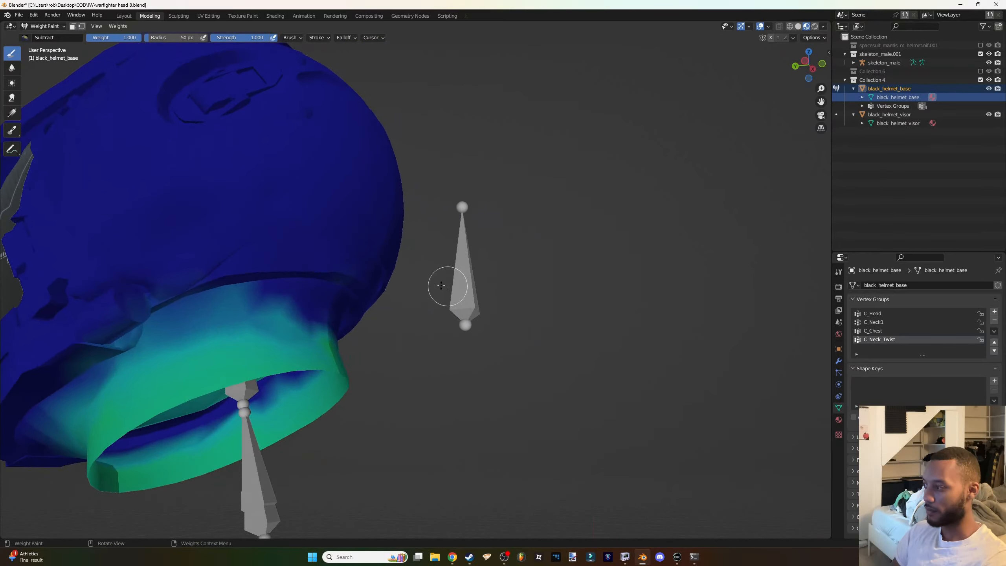
mouse_move(262, 311)
left_mouse_down()
mouse_move(194, 307)
mouse_move(125, 342)
mouse_move(204, 303)
mouse_move(227, 310)
mouse_move(335, 295)
mouse_move(319, 305)
left_mouse_up()
scroll(141, 342, "down", 3)
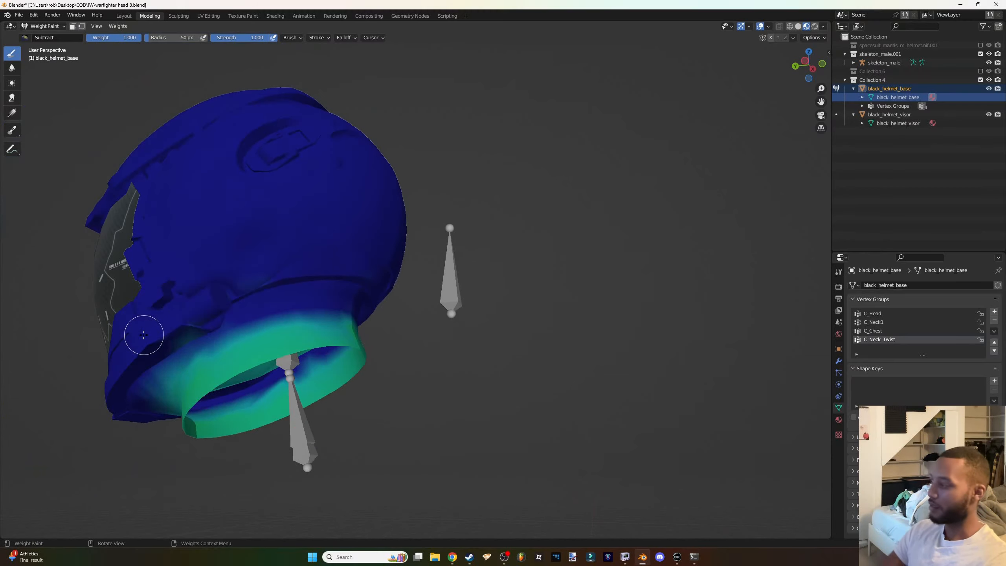
middle_click_drag(208, 319, 326, 306)
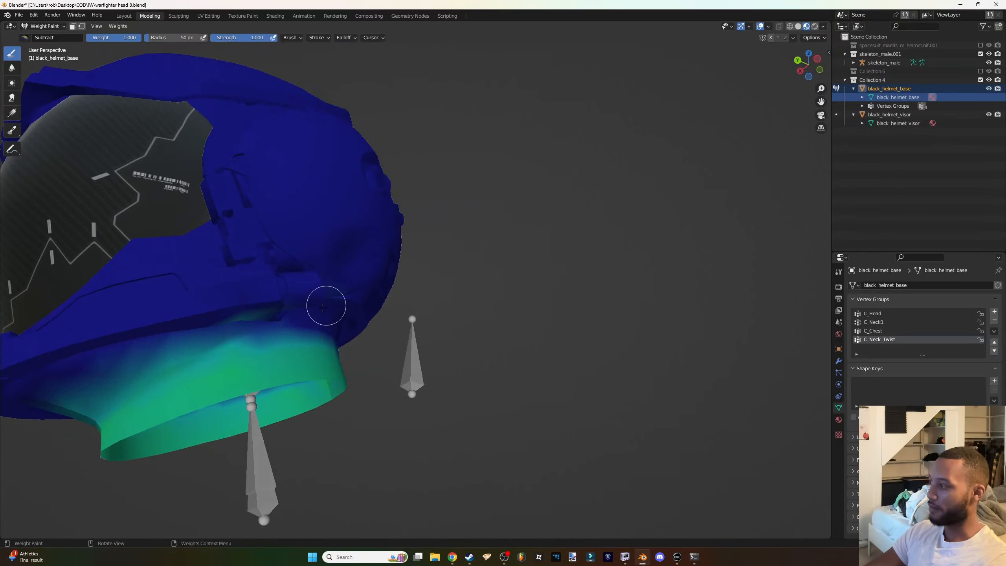
left_click_drag(189, 347, 153, 350)
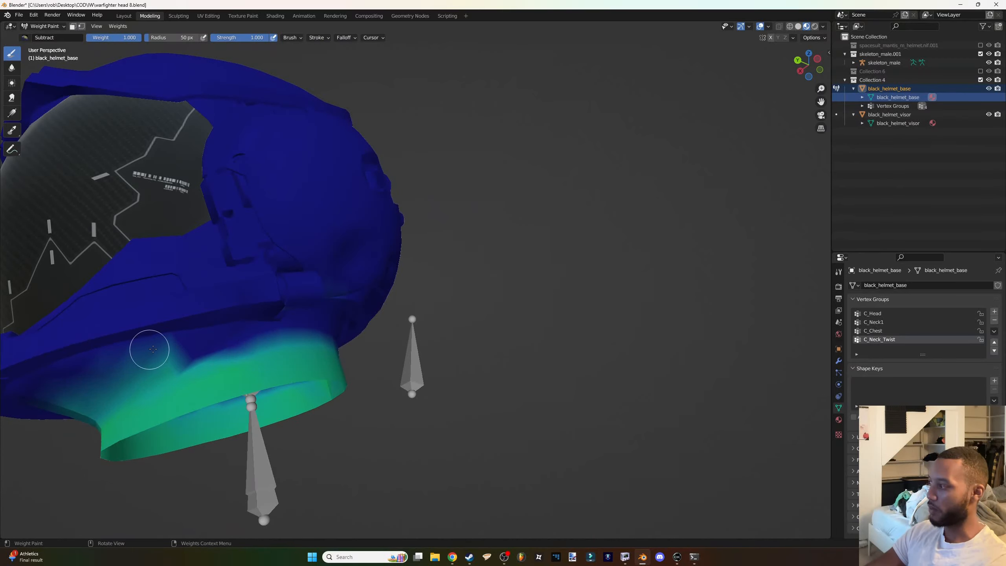
Subtract the C_Neck_Twist weight from the underside of the helmet's chin and around its front neck transition.
middle_click_drag(117, 351, 381, 262)
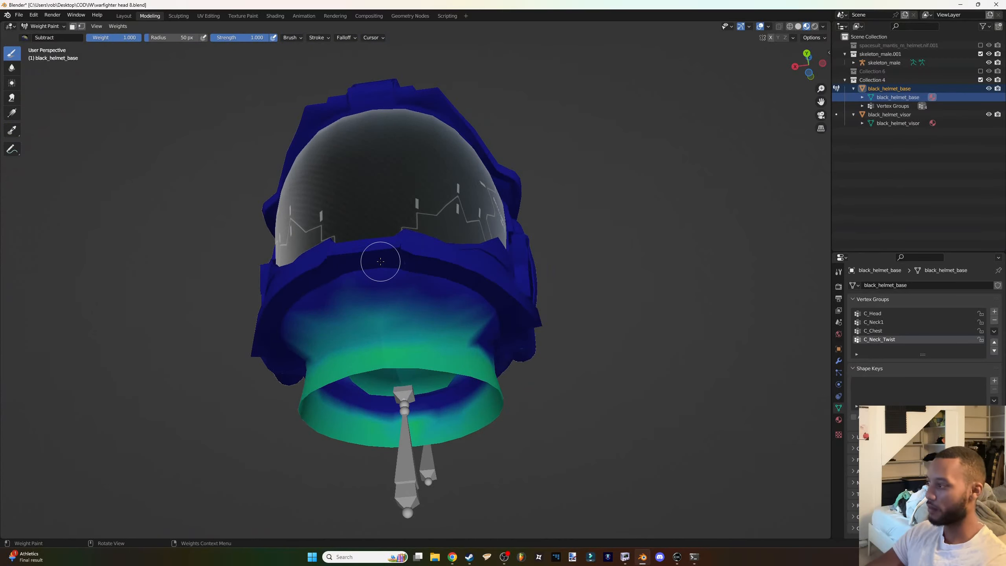
mouse_move(444, 277)
left_mouse_down()
mouse_move(454, 305)
mouse_move(355, 308)
mouse_move(301, 334)
left_mouse_up()
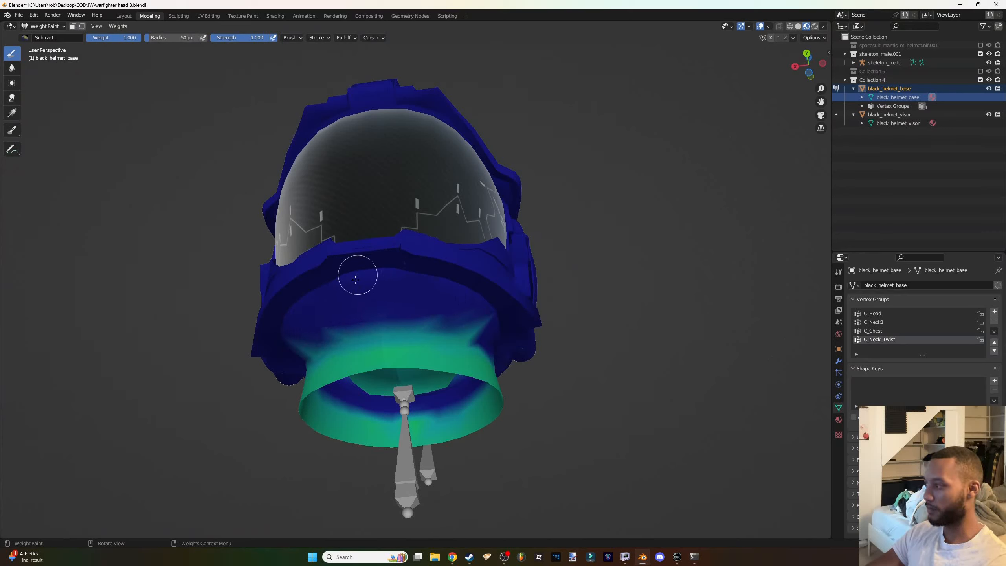
middle_click_drag(438, 301, 573, 293)
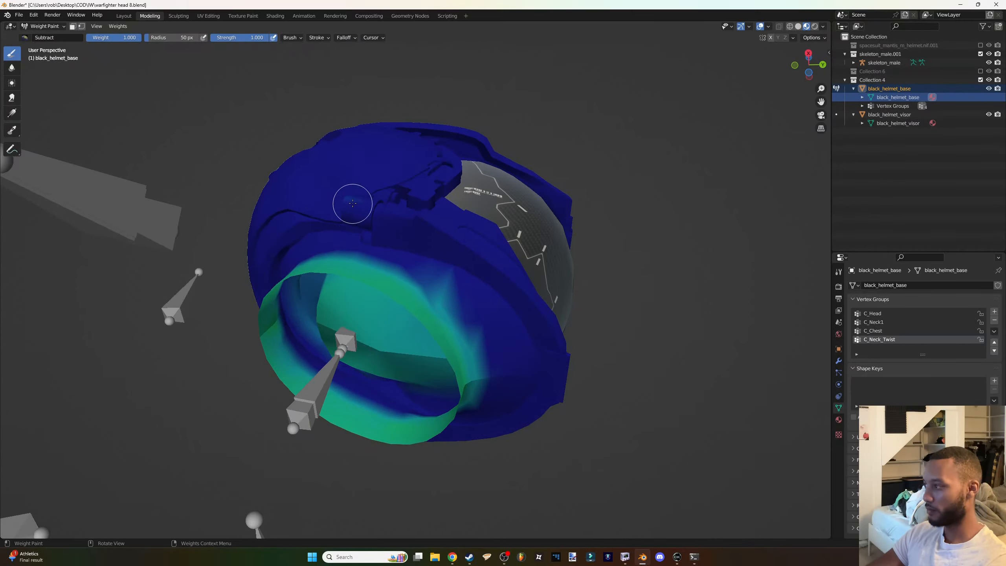
mouse_move(433, 277)
left_mouse_down()
mouse_move(477, 322)
mouse_move(487, 377)
mouse_move(477, 405)
left_mouse_up()
mouse_move(477, 405)
middle_mouse_down()
mouse_move(595, 445)
mouse_move(547, 414)
middle_mouse_up()
Set the brush radius to 57 px, subtract C_Neck_Twist weight from the surfaces inside the neck opening, and save the file.
left_click_drag(158, 38, 177, 38)
left_click(343, 350)
mouse_move(436, 337)
middle_mouse_down()
mouse_move(397, 305)
mouse_move(254, 348)
middle_mouse_up()
left_click_drag(174, 38, 156, 38)
mouse_move(618, 309)
middle_mouse_down()
mouse_move(522, 155)
mouse_move(422, 252)
mouse_move(440, 417)
middle_mouse_up()
left_click_drag(441, 417, 422, 420)
middle_click_drag(422, 420, 453, 264)
left_click_drag(453, 264, 507, 265)
middle_click_drag(507, 266, 460, 258)
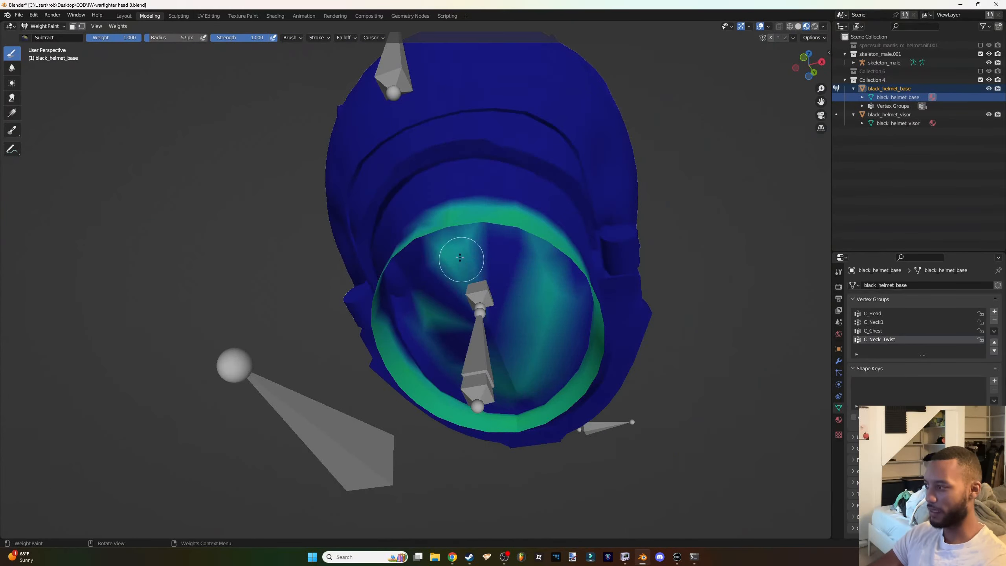
left_click_drag(461, 258, 535, 285)
mouse_move(535, 285)
middle_mouse_down()
mouse_move(448, 317)
mouse_move(337, 246)
mouse_move(412, 236)
middle_mouse_up()
scroll(337, 246, "down", 3)
key("ctrl+s")
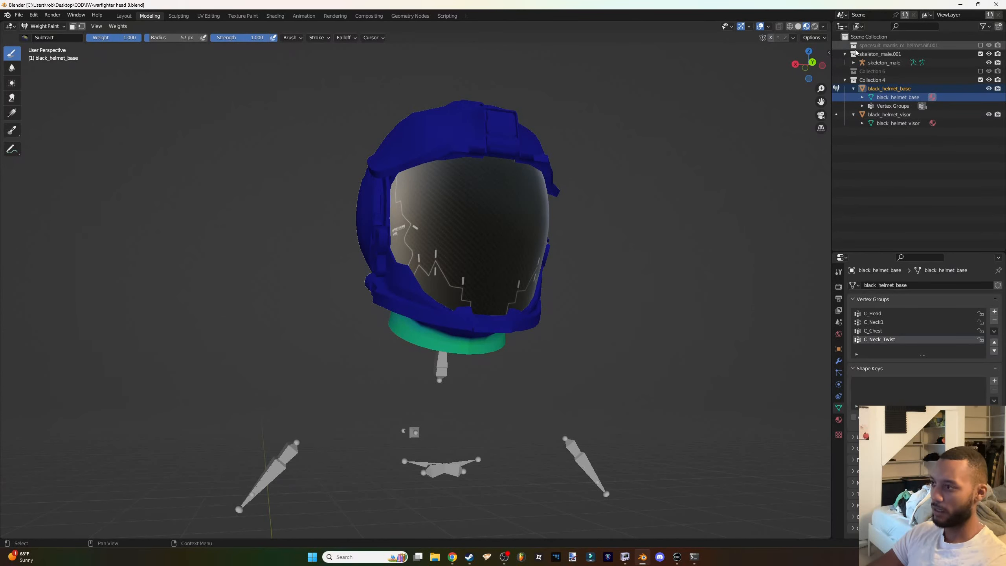
Enable the mantis helmet collection and, in Object Mode, select Spacesuit_Mantis_M_Helmet:0.001 together with black_helmet_visor.
left_click(981, 46)
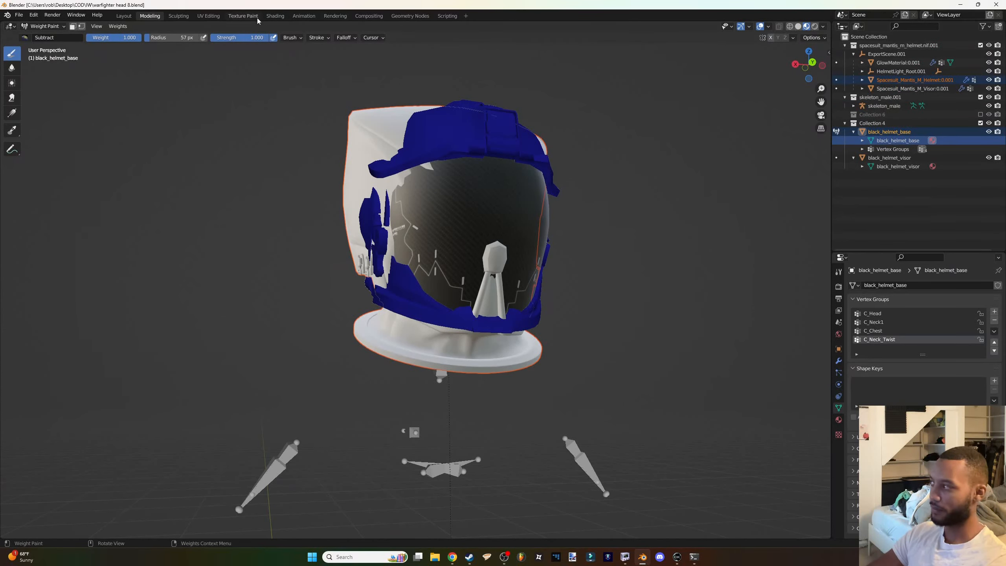
left_click(41, 27)
left_click(43, 40)
left_click(872, 80)
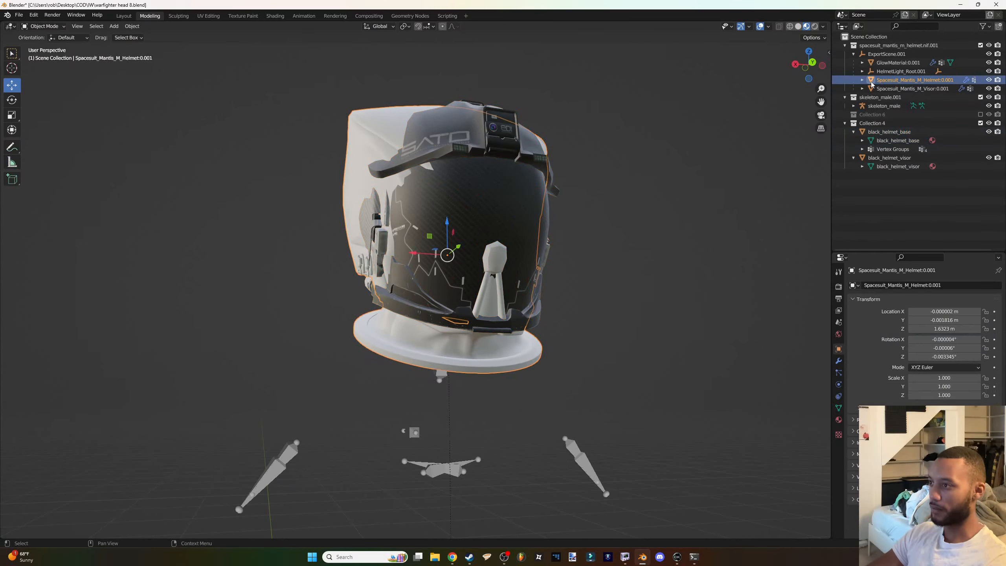
left_click(898, 167)
Add an Armature modifier to black_helmet_base with skeleton_male as its object.
key("Up")
key("Up")
key("Up")
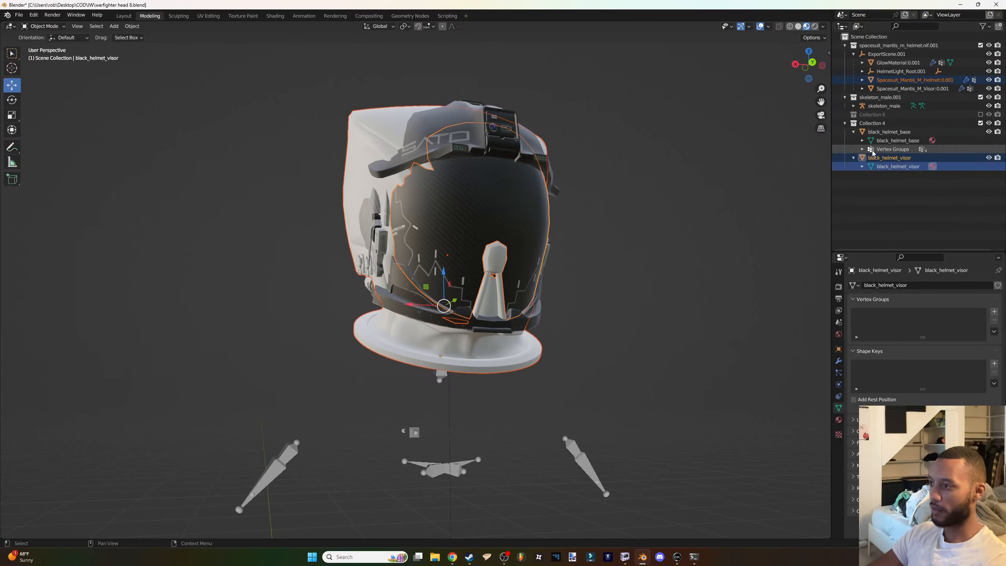
left_click(839, 361)
left_click(907, 285)
left_click(897, 309)
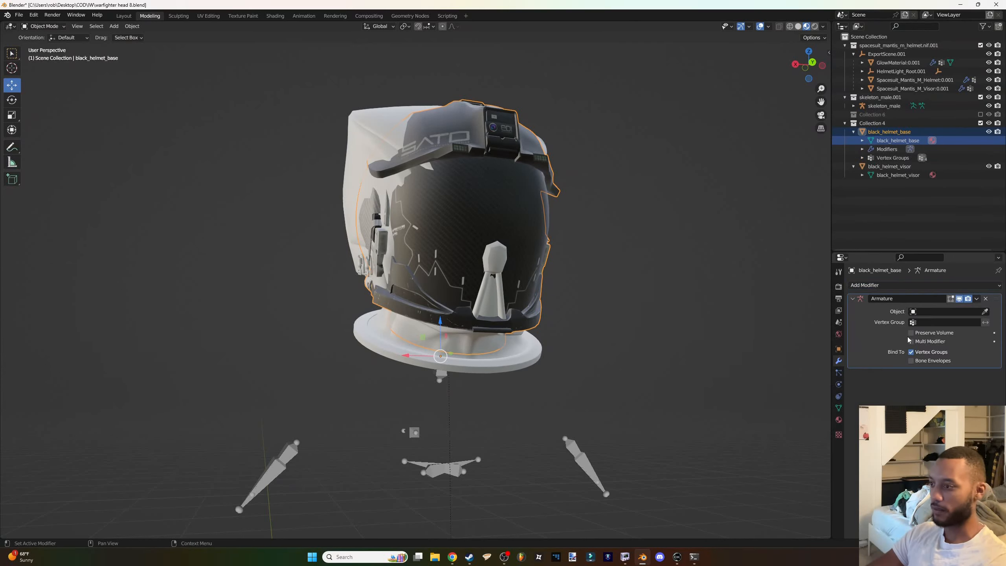
left_click(915, 315)
left_click(924, 322)
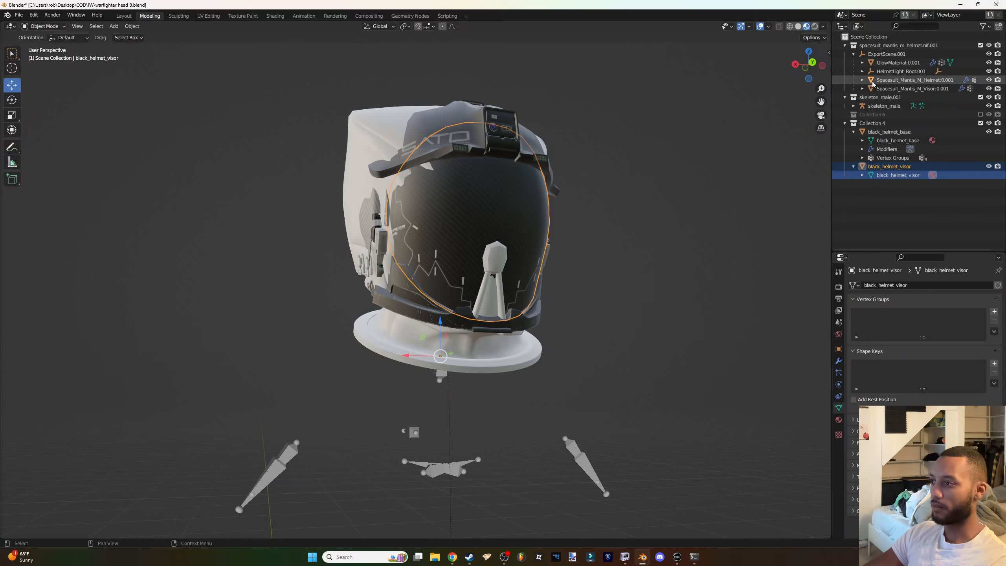
Select Spacesuit_Mantis_M_Helmet:0.001 with black_helmet_visor active, switch to Weight Paint mode and transfer the weights to the visor.
left_click(907, 80)
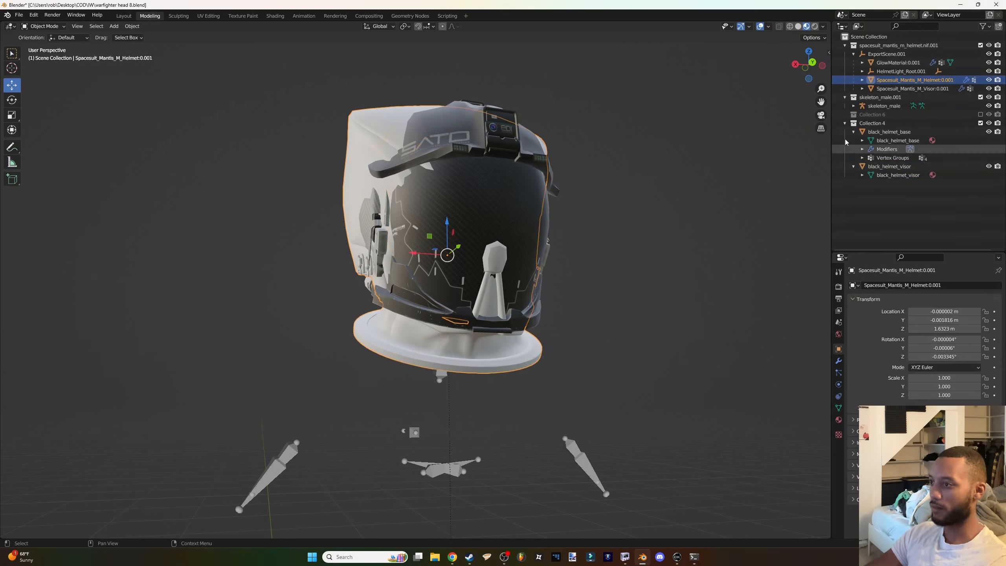
left_click(871, 176)
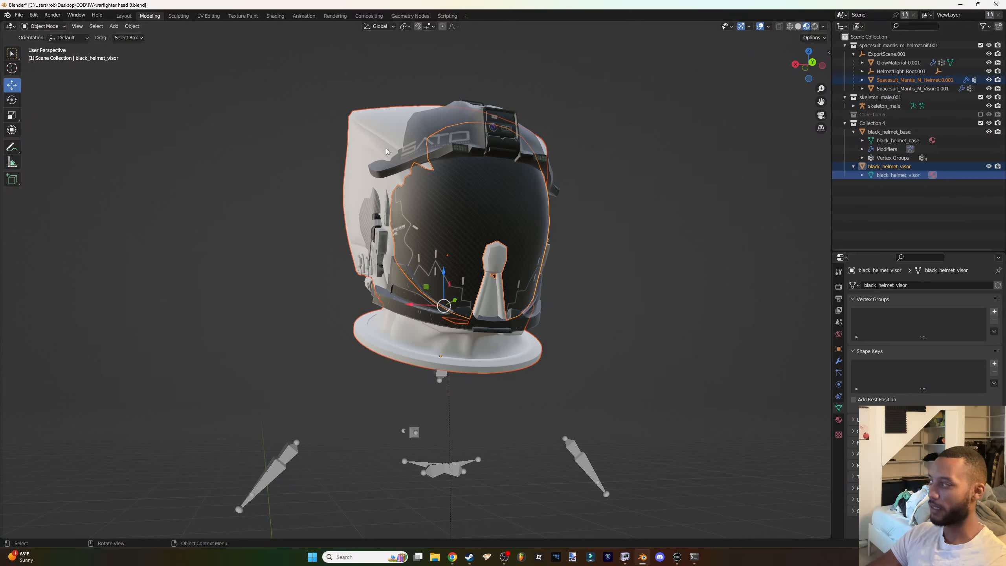
left_click(44, 27)
left_click(41, 75)
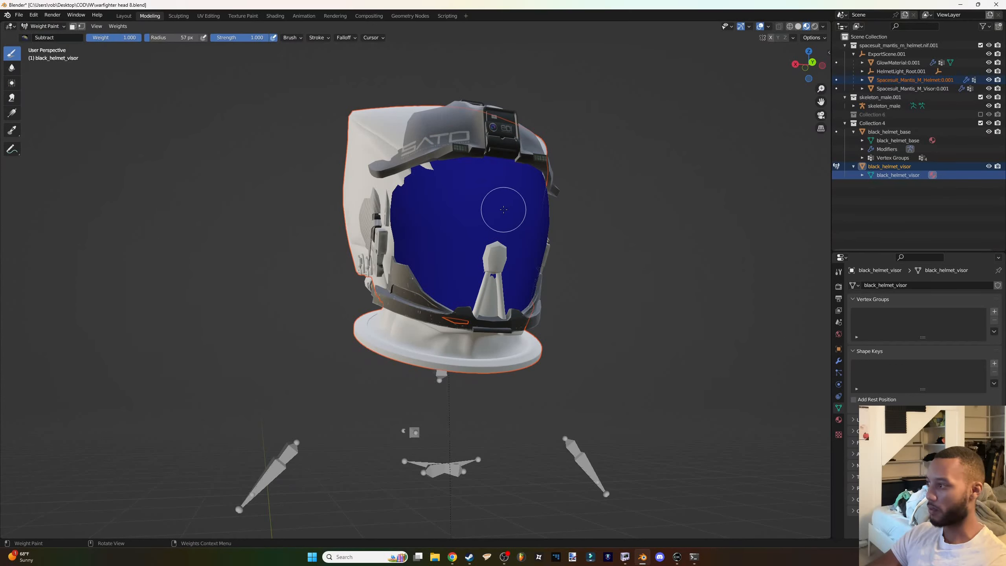
left_click(118, 26)
left_click(150, 136)
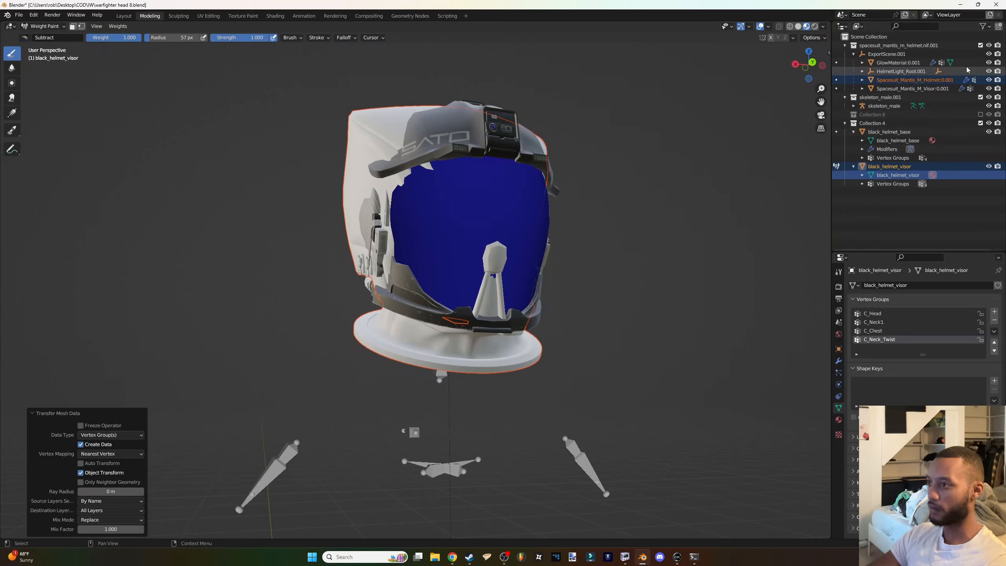
Exclude the mantis helmet collection and check the visor's weights, toggling the visibility of black_helmet_base.
left_click(981, 46)
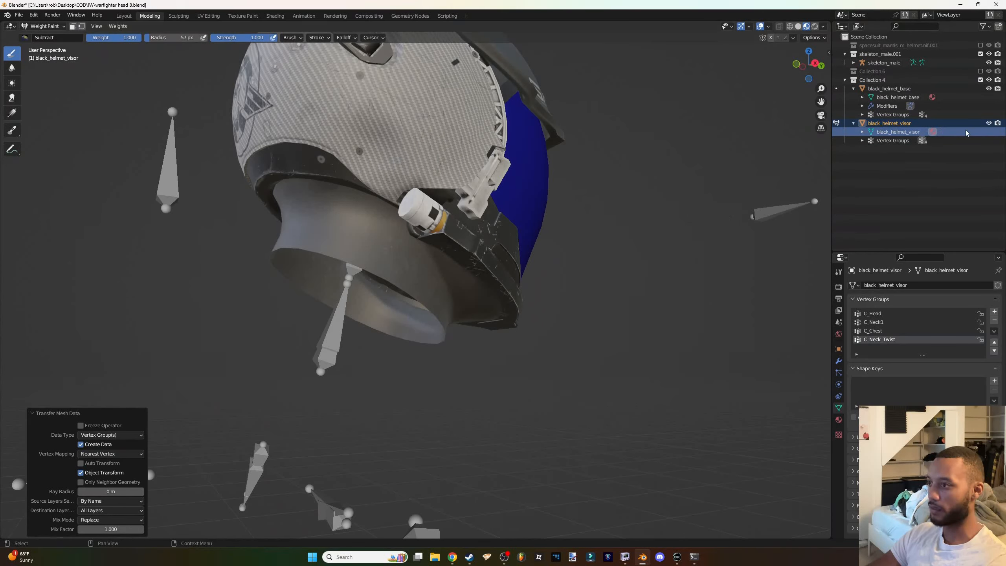
left_click(990, 89)
left_click(989, 89)
middle_click_drag(660, 177, 599, 189)
scroll(599, 190, "down", 2)
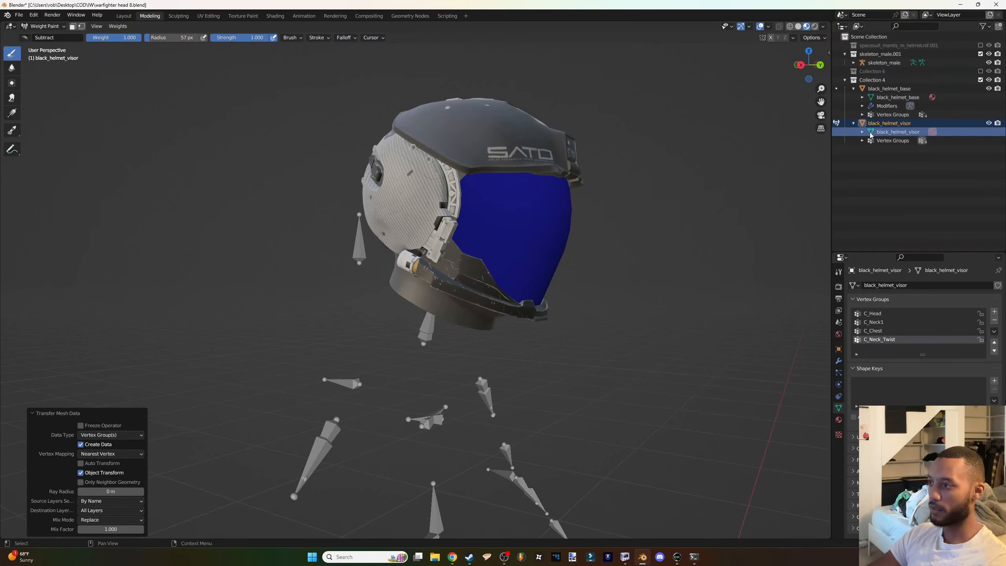
Add an Armature modifier to black_helmet_visor with skeleton_male as its object, and save the file.
left_click(839, 361)
left_click(866, 285)
left_click(907, 310)
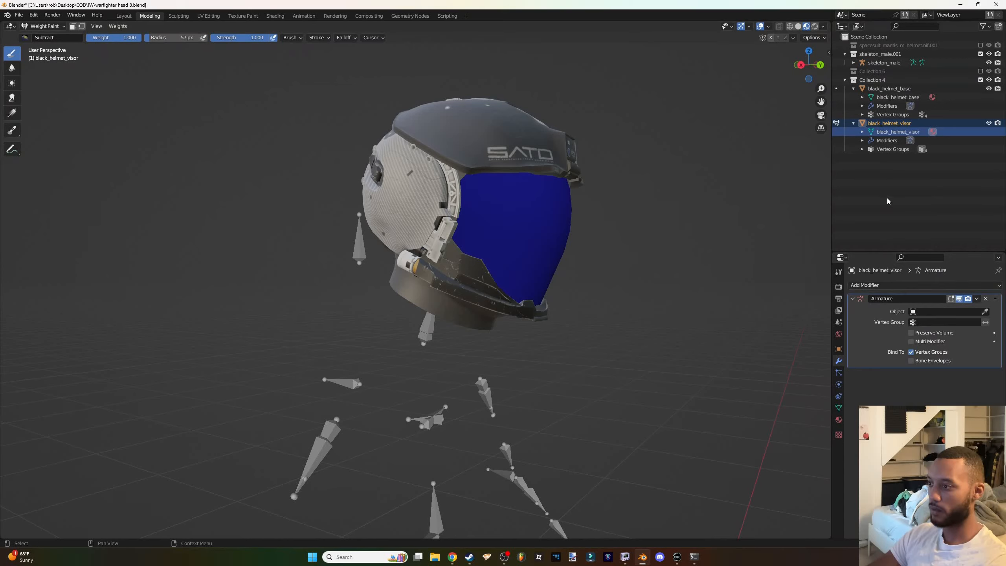
left_click(914, 312)
left_click(924, 322)
left_click(893, 149)
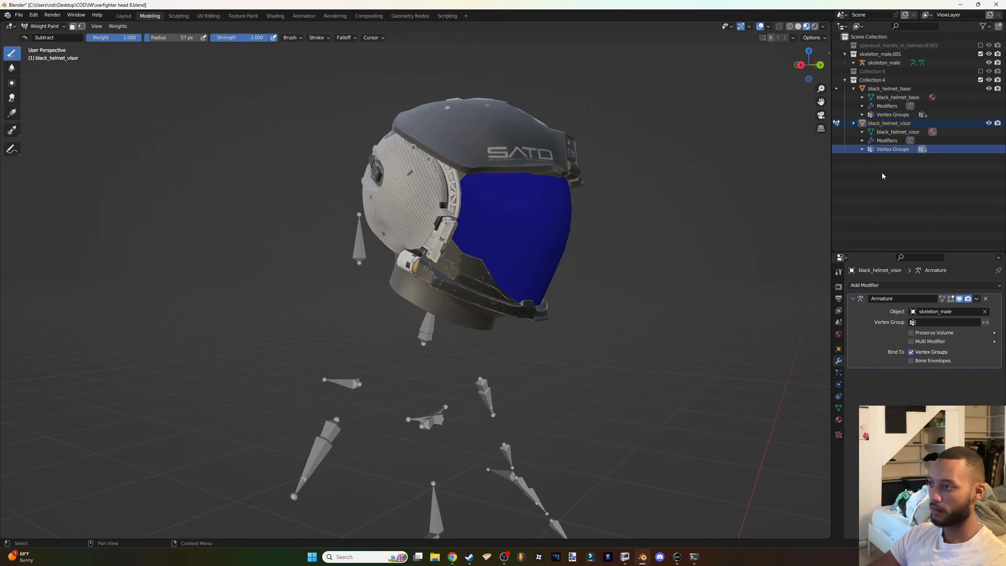
key("ctrl+s")
Review the visor's Armature modifier target and its vertex groups.
middle_click_drag(690, 193, 401, 197)
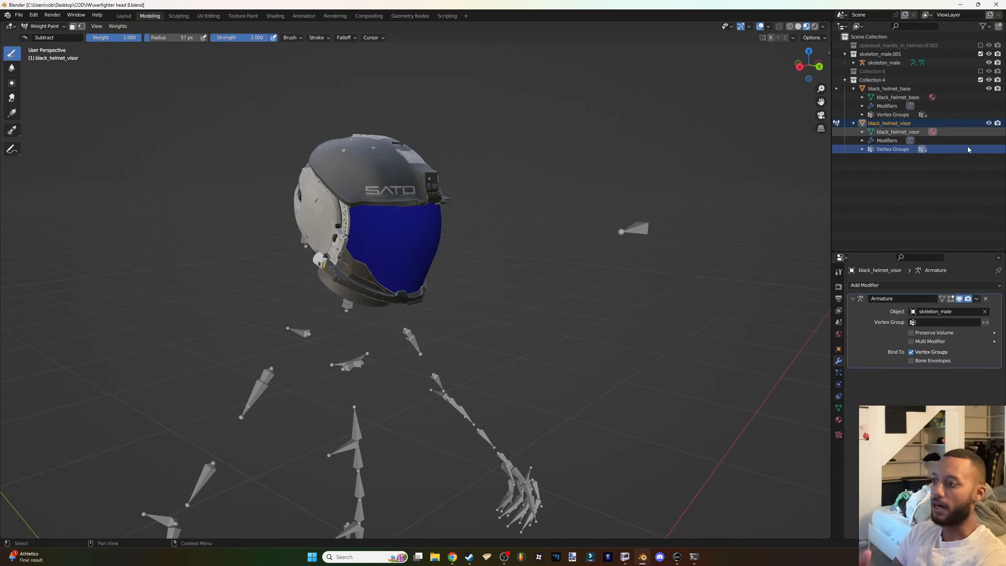
left_click(921, 313)
left_click(872, 145)
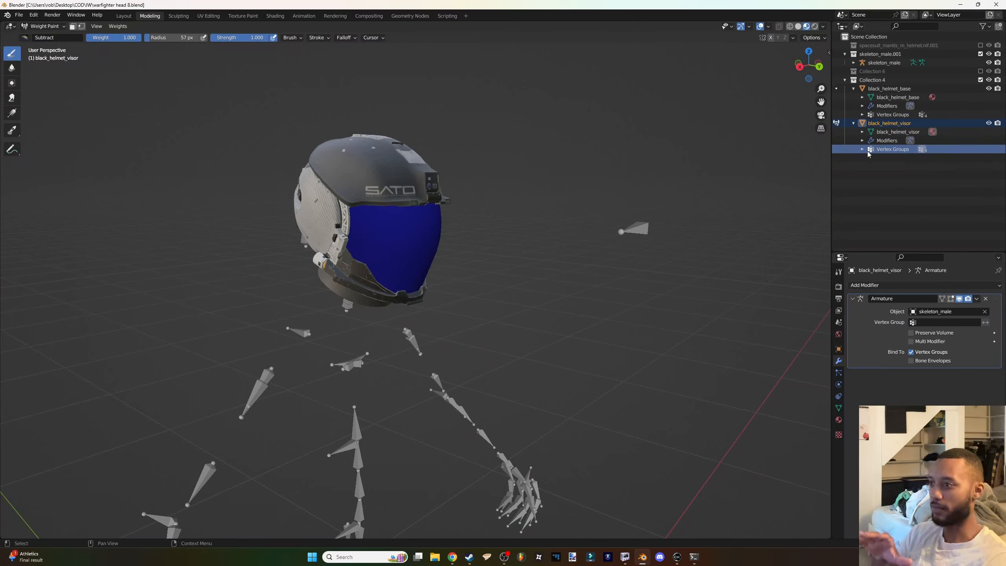
left_click(870, 151)
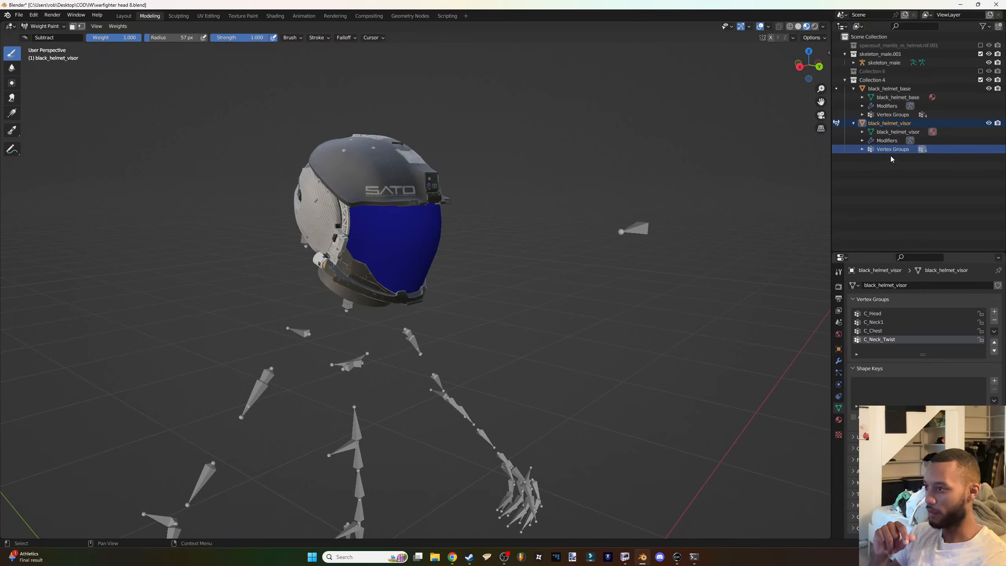
left_click(572, 557)
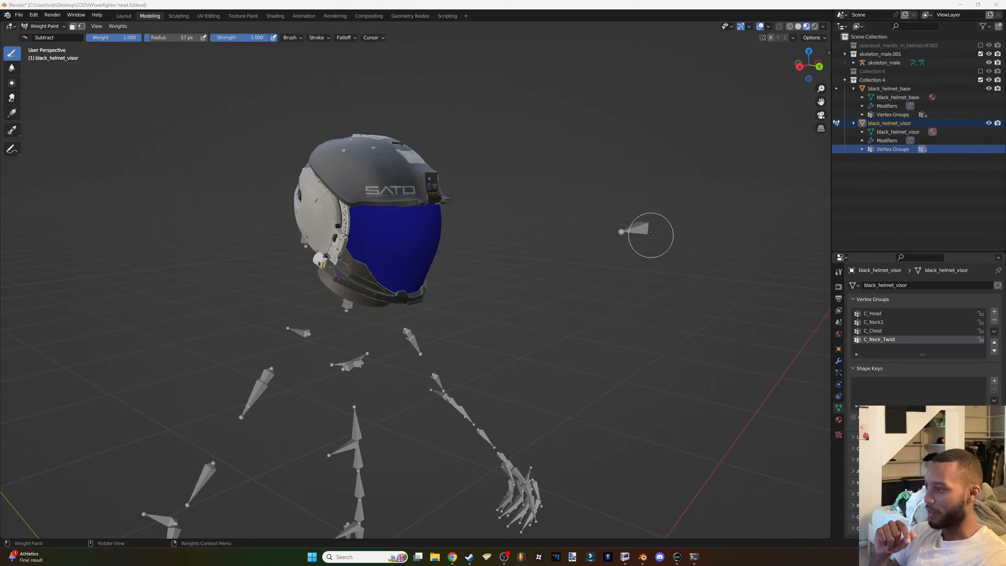
left_click(768, 104)
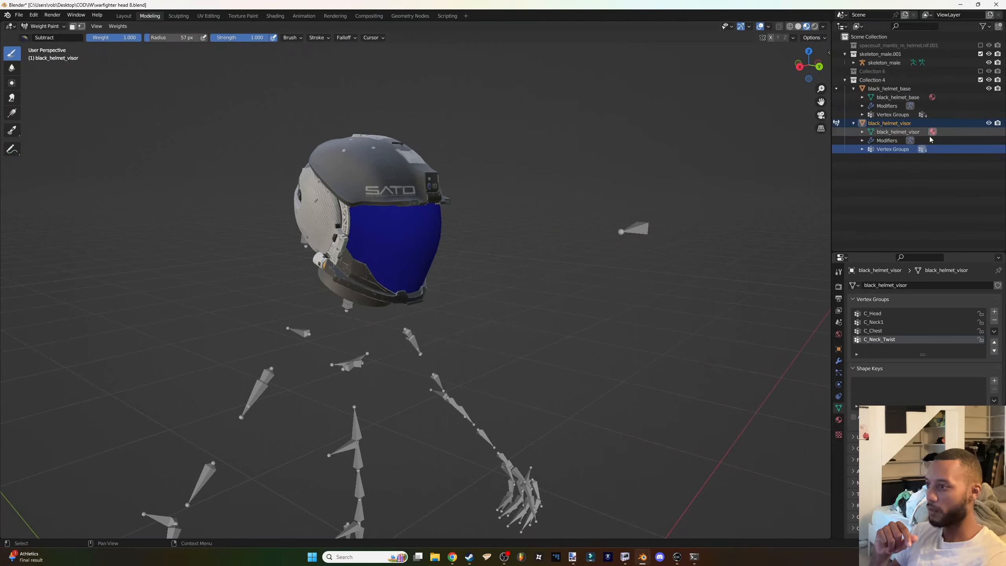
Expand the mesh data of black_helmet_visor and black_helmet_base to examine their assigned materials.
left_click(863, 132)
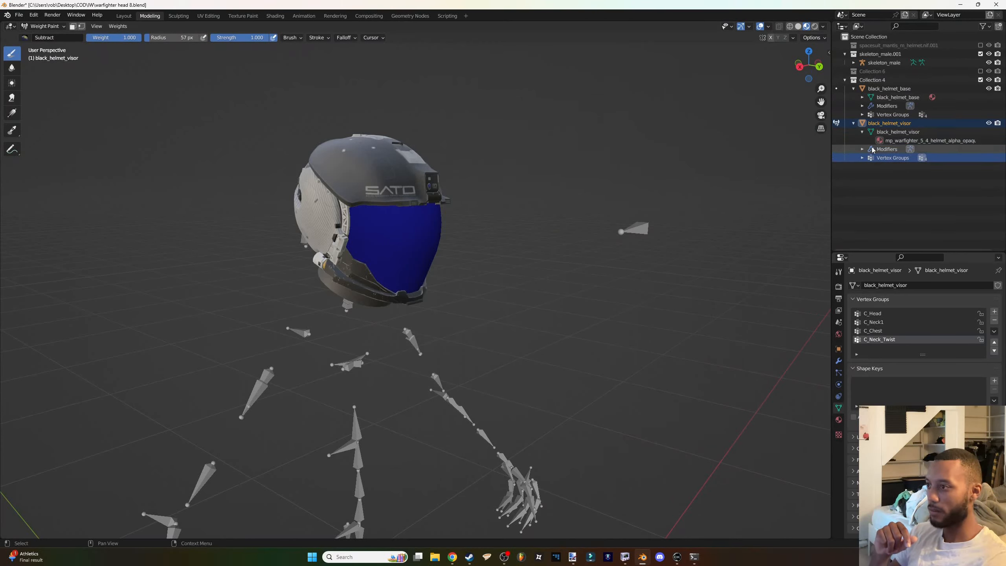
left_click(862, 97)
left_click(919, 105)
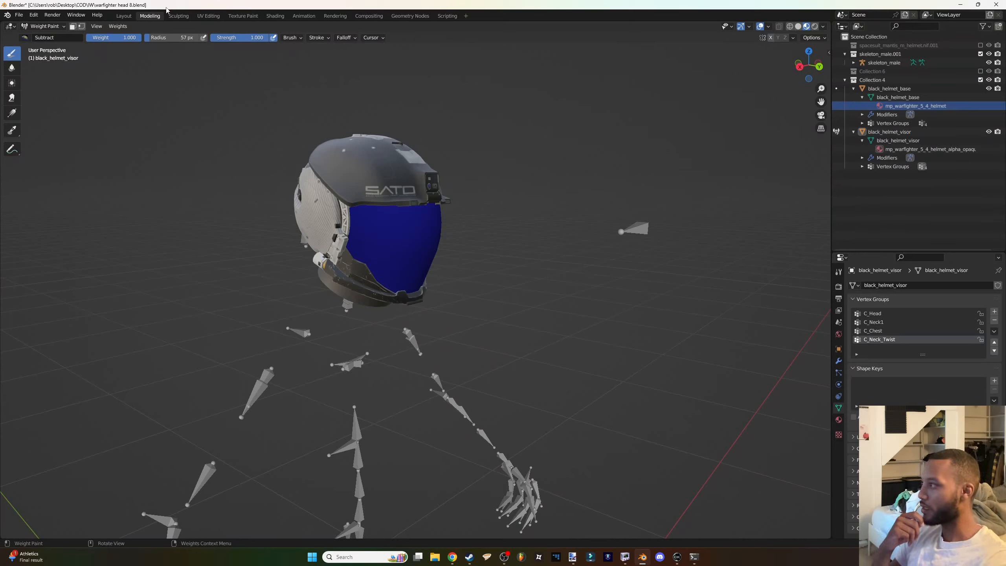
left_click(873, 101)
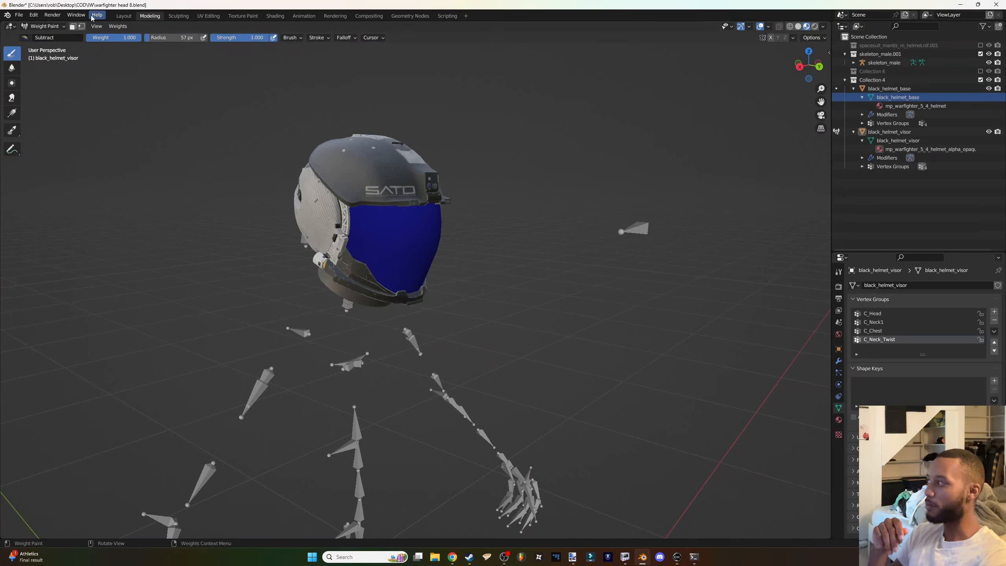
Return to Object Mode and select black_helmet_base.
left_click(61, 28)
left_click(53, 45)
left_click(53, 27)
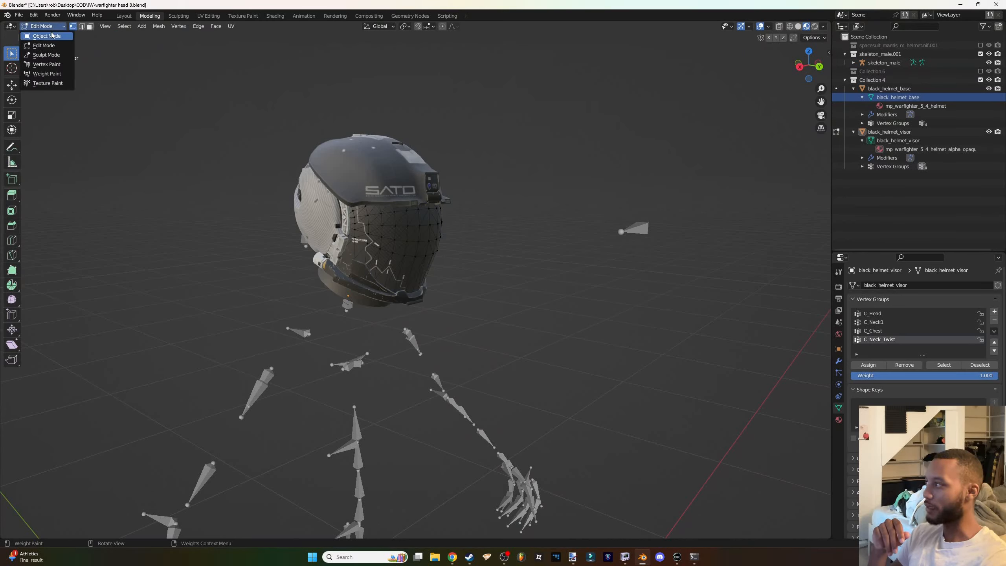
left_click(53, 37)
left_click(417, 158)
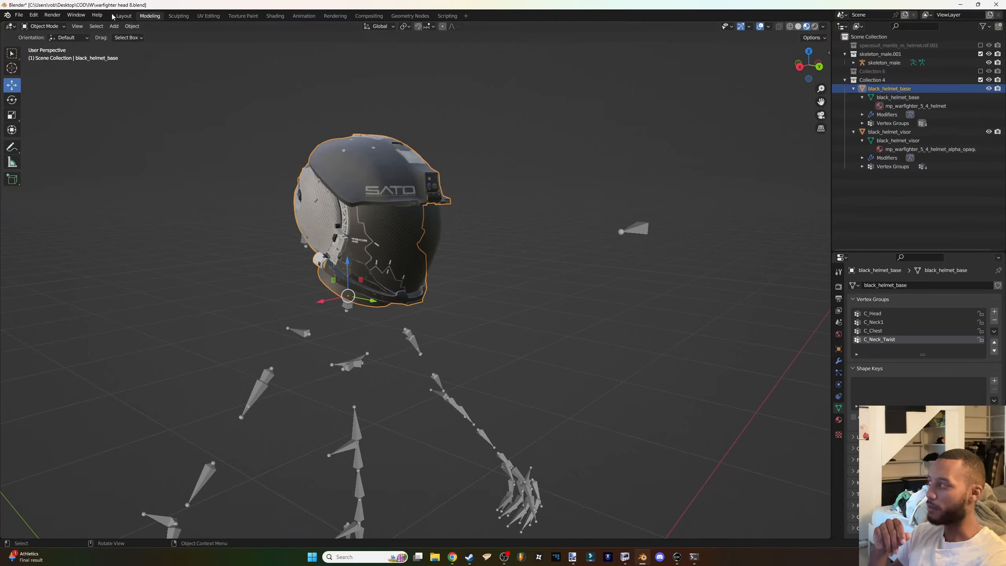
Start a Starfield NIF export of black_helmet_base and browse to the Desktop\COD\IW folder.
left_click(31, 17)
mouse_move(18, 15)
mouse_move(79, 139)
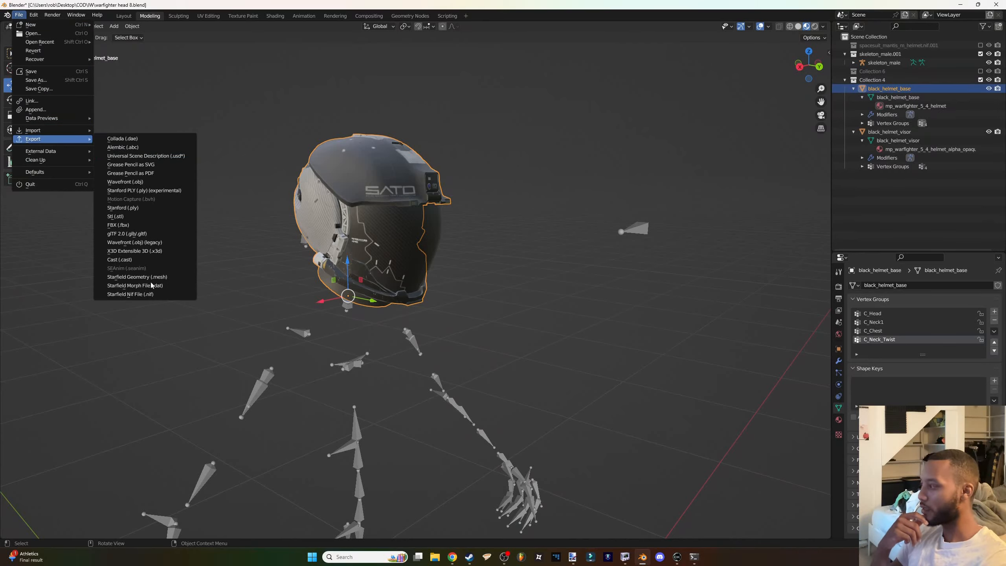
left_click(146, 293)
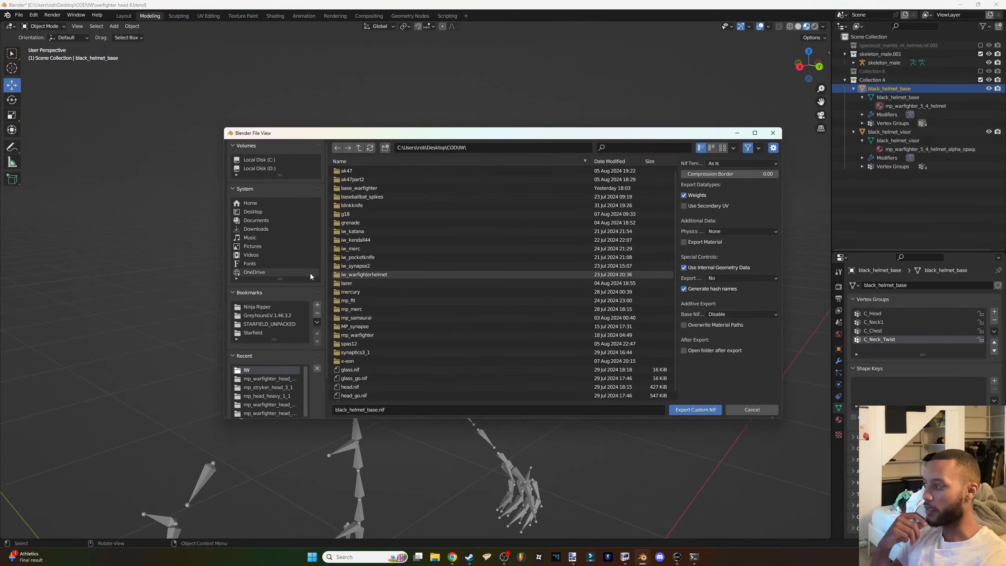
left_click(260, 213)
double_click(375, 172)
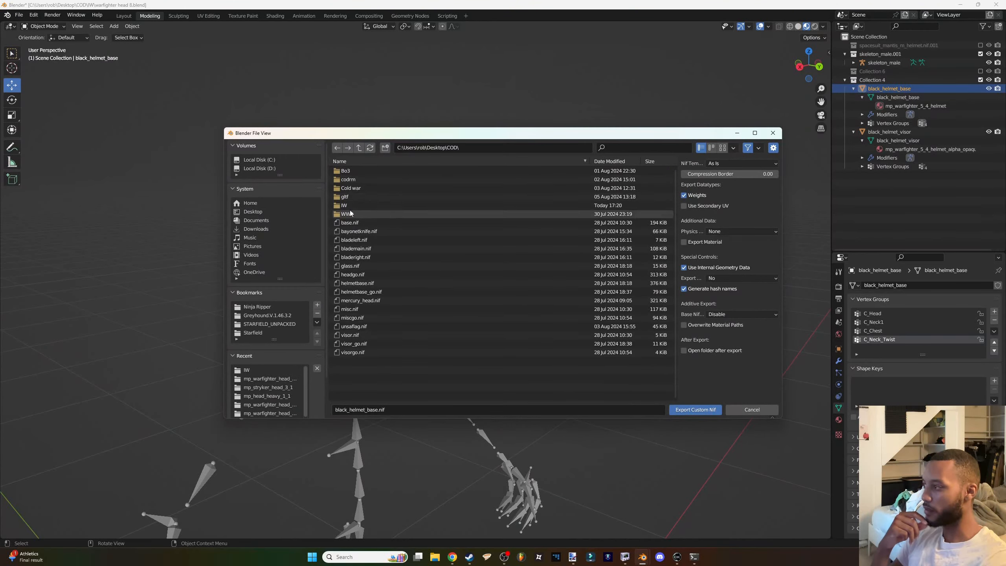
double_click(343, 206)
Create the folder warfighter_balck and export black_helmet_base.nif into it with Generate hash names disabled.
left_click(385, 148)
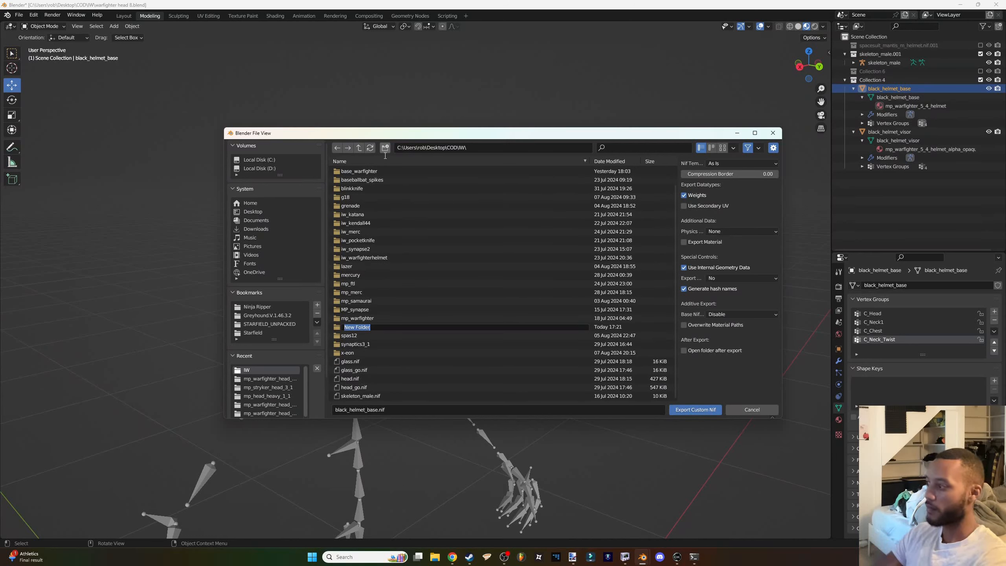
type("wr")
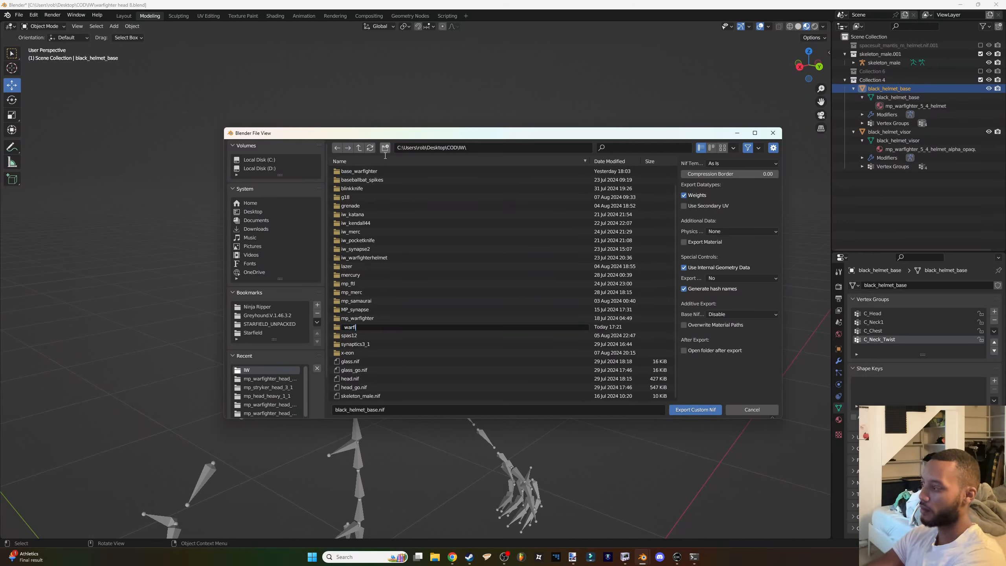
type("rfighter_balck")
key("Return")
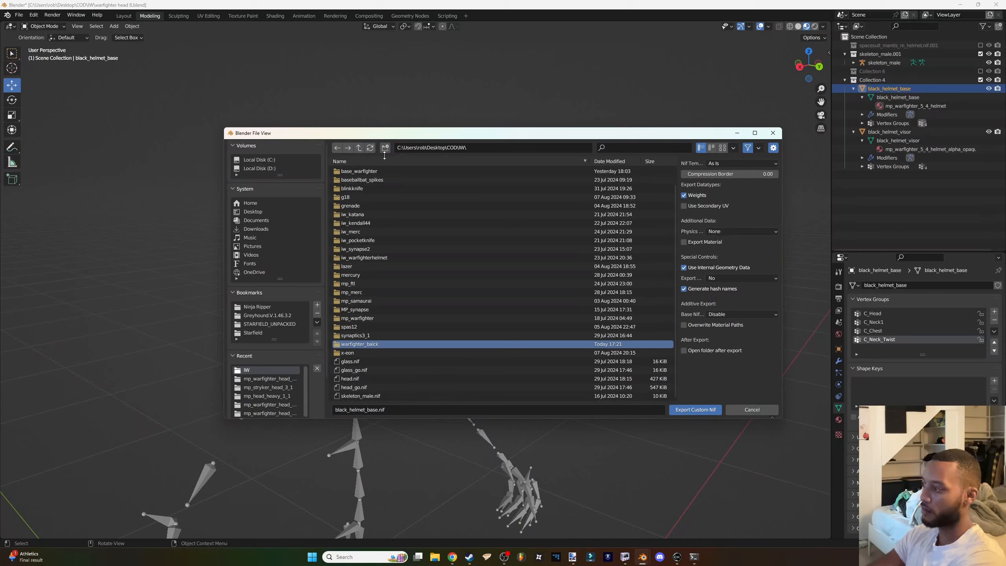
key("Return")
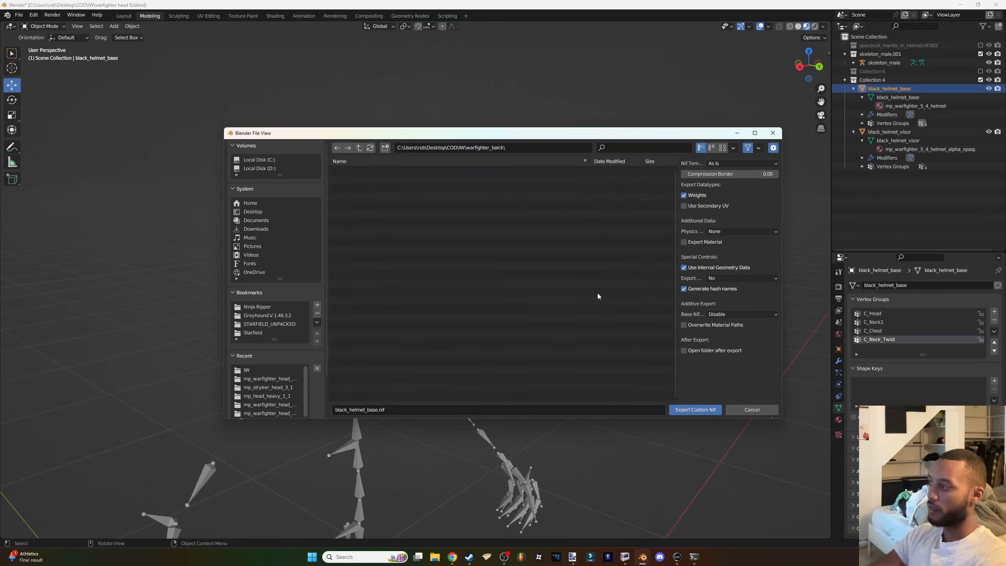
left_click(687, 289)
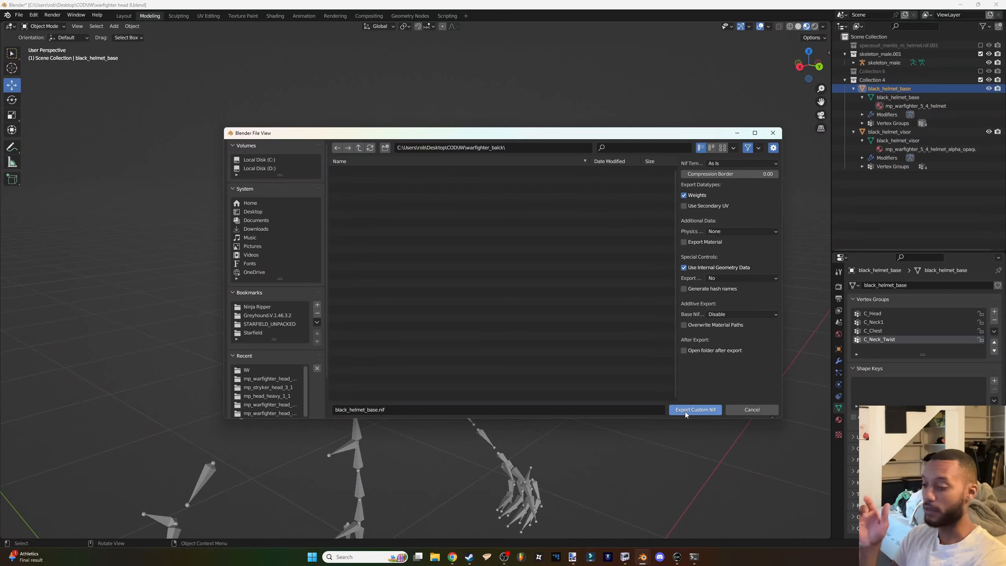
left_click(695, 409)
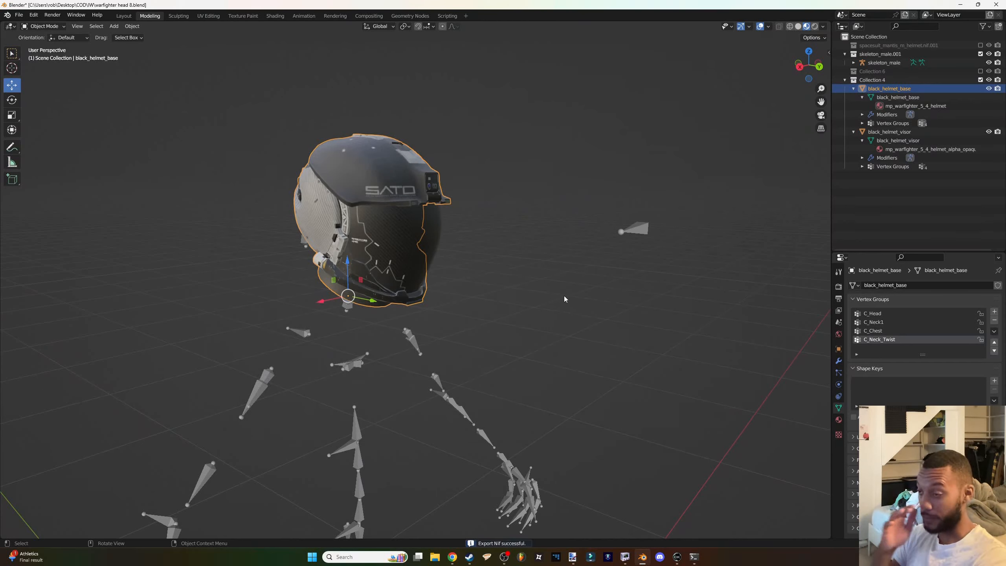
Export black_helmet_visor as the Starfield NIF file black_helmet_visor.nif into the warfighter_balck folder.
left_click(898, 140)
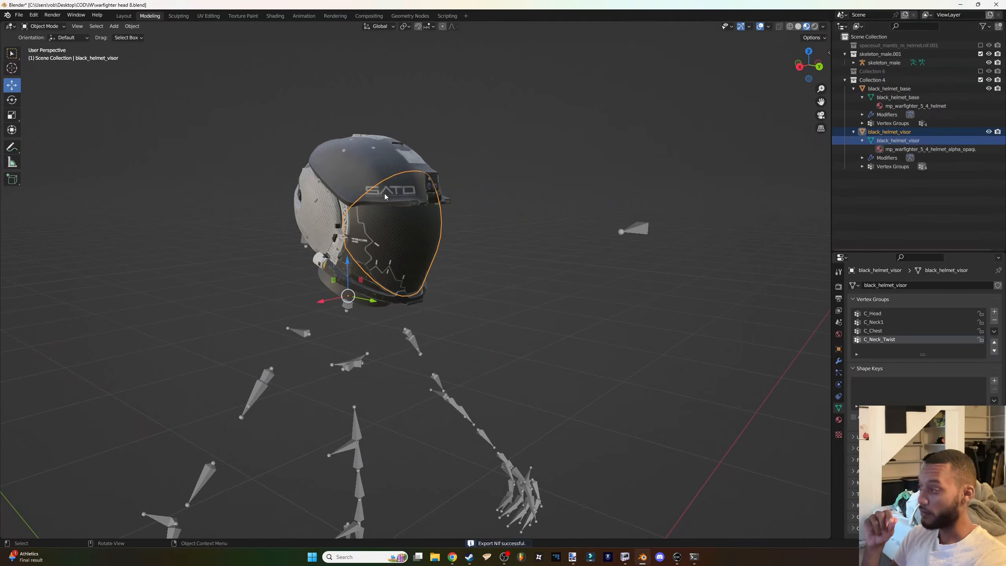
left_click(24, 17)
mouse_move(48, 139)
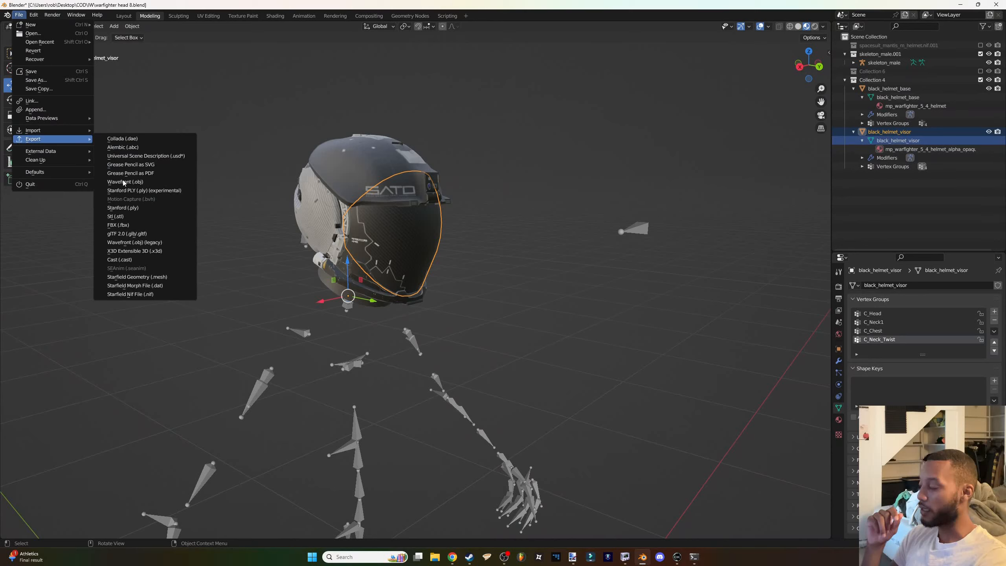
left_click(133, 295)
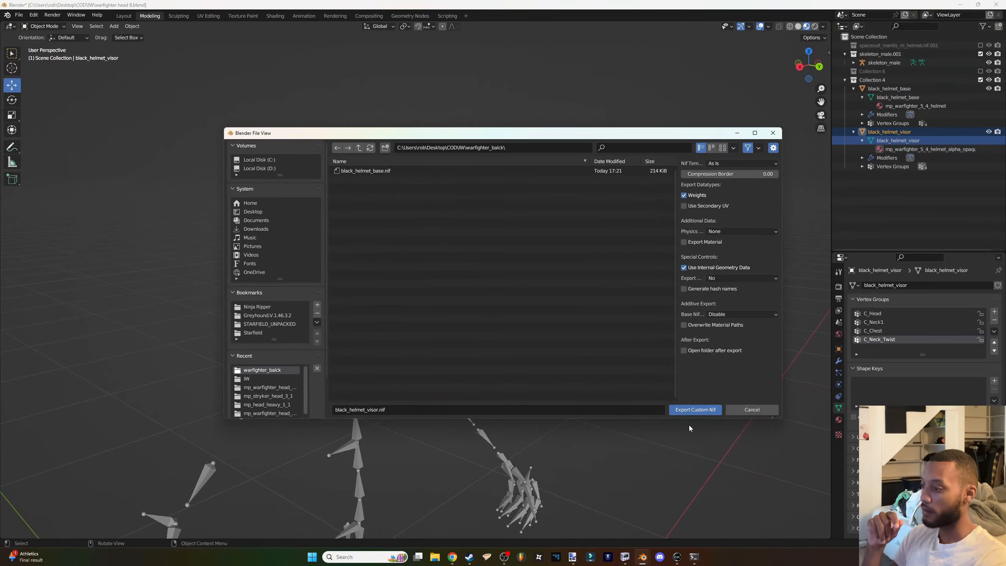
left_click(683, 411)
Save the Blender file warfighter head 8.blend.
middle_click_drag(537, 332, 446, 321)
key("ctrl+s")
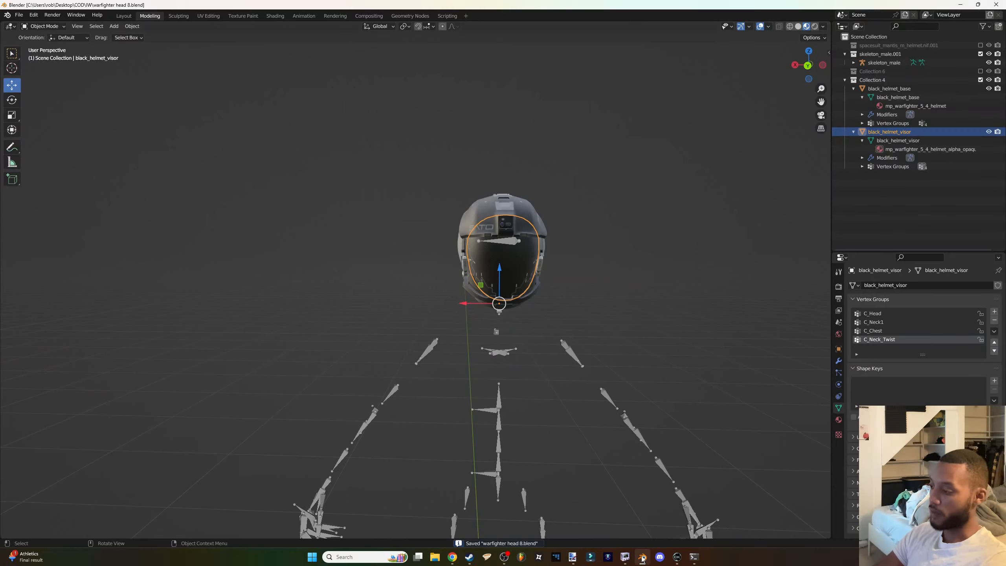
middle_click_drag(513, 206, 532, 258)
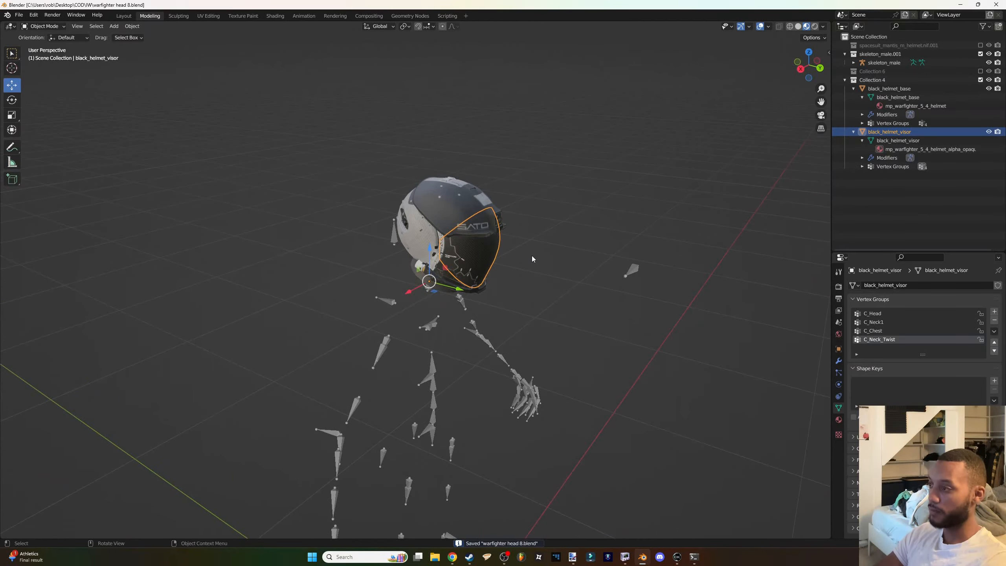
scroll(532, 258, "up", 3)
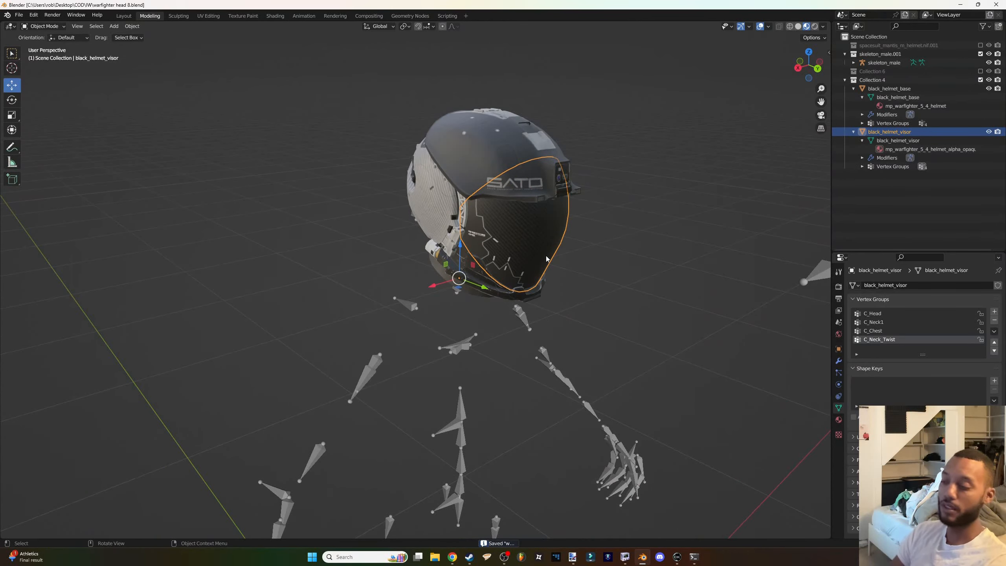
Switch to the open NifSkope windows.
left_click(644, 560)
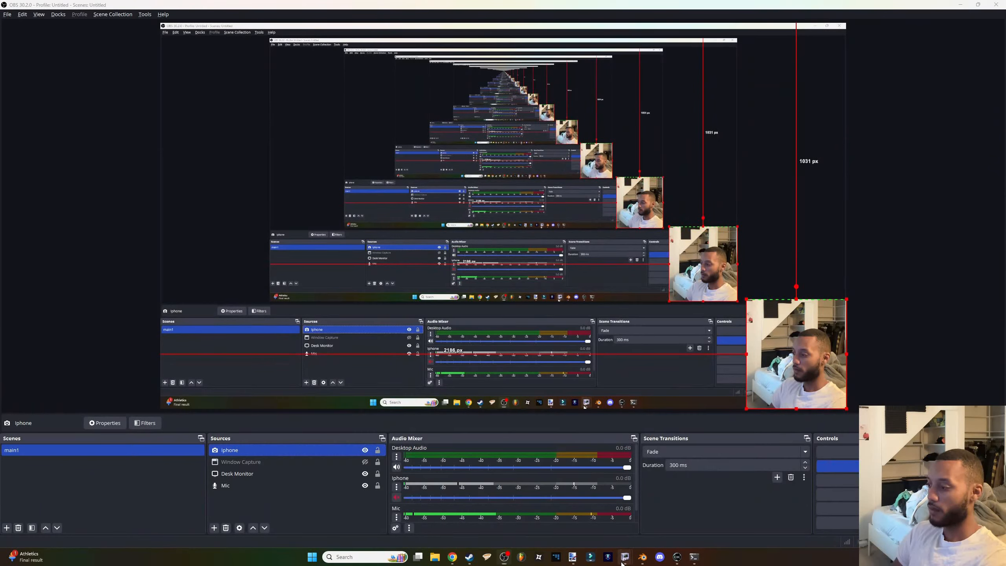
mouse_move(625, 559)
left_click(575, 504)
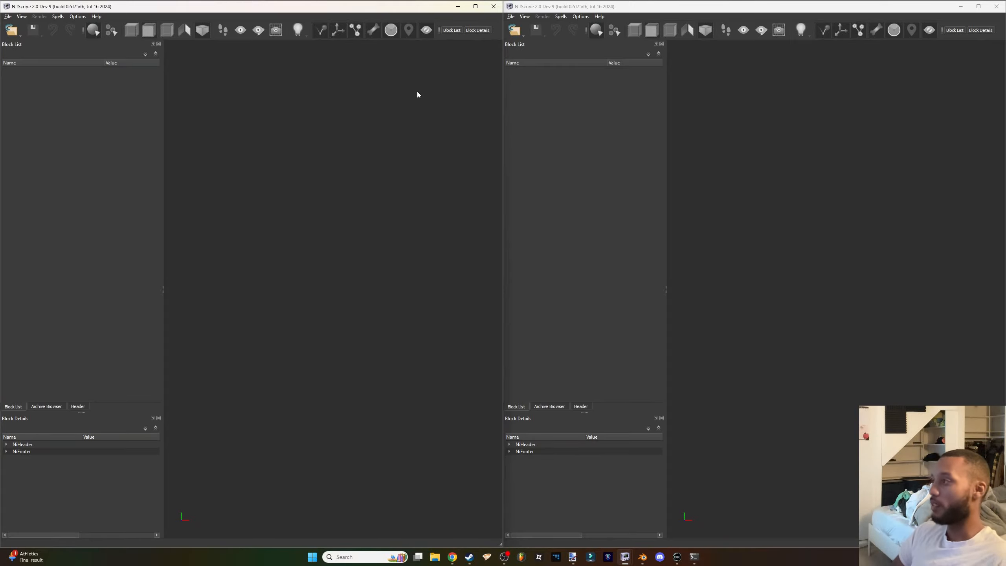
Start opening a file in the second NifSkope window and browse to STARFIELD_UNPACKED\Data\meshes\clothes\spacesuit_mantis.
left_click(517, 37)
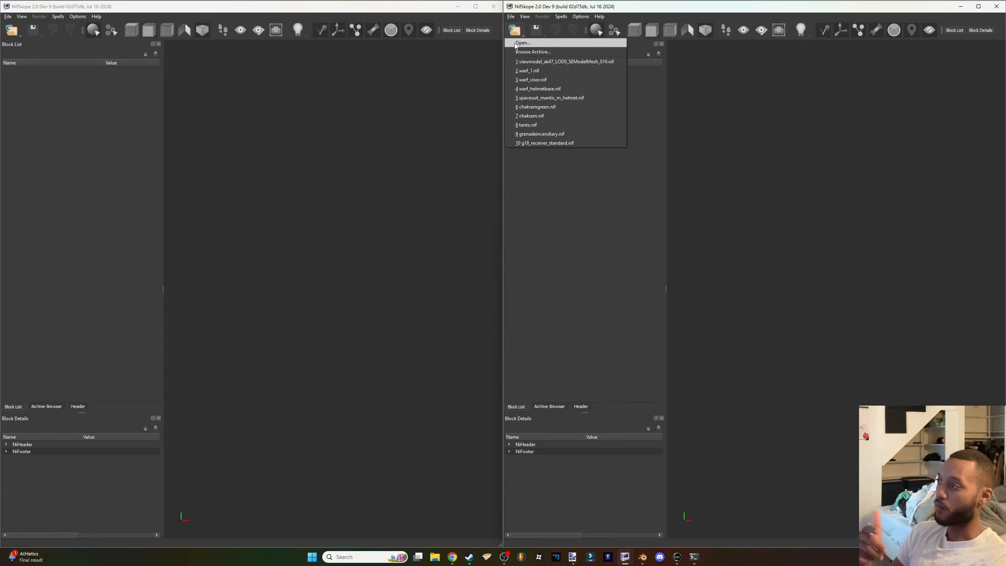
left_click(523, 44)
left_click(548, 168)
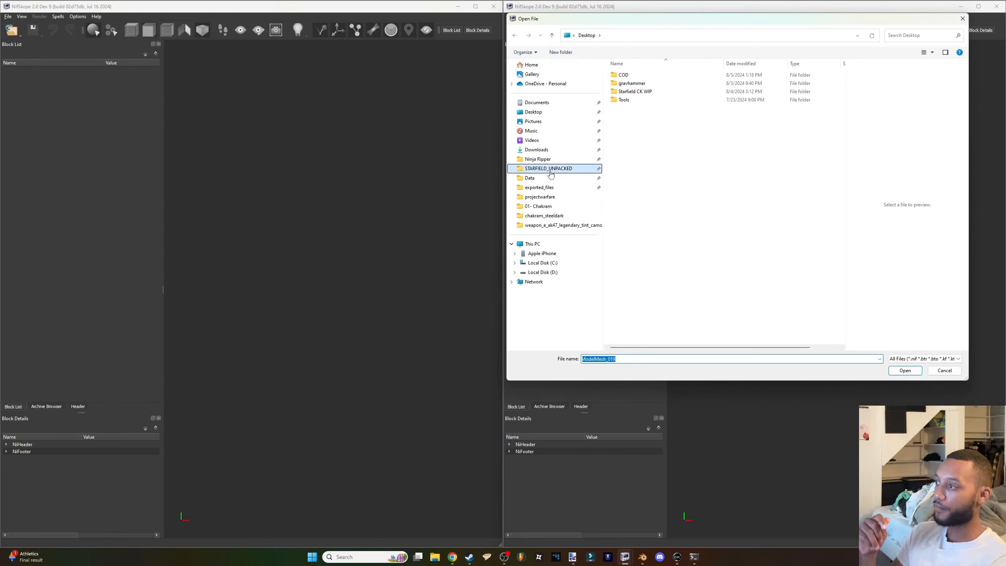
double_click(627, 76)
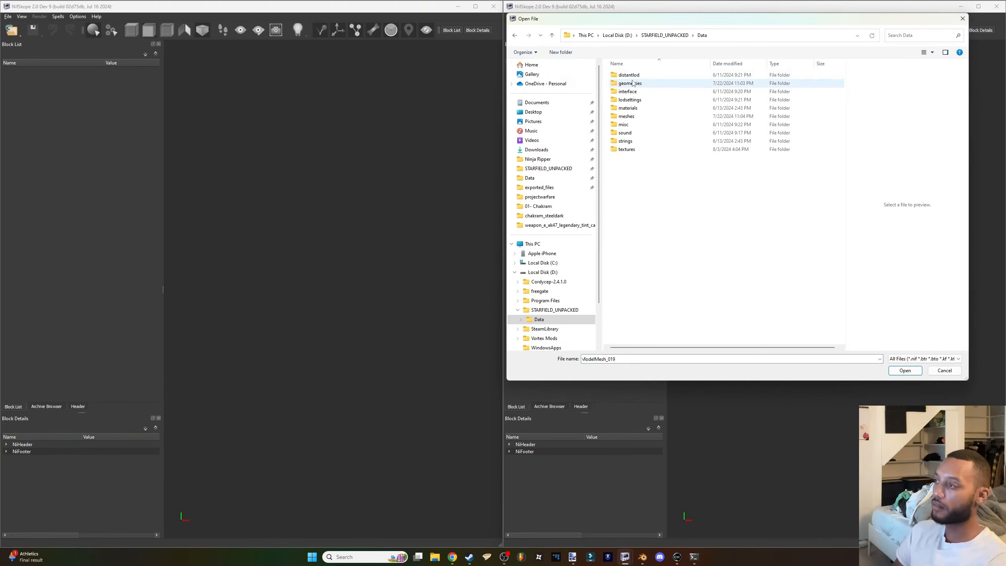
left_click(634, 116)
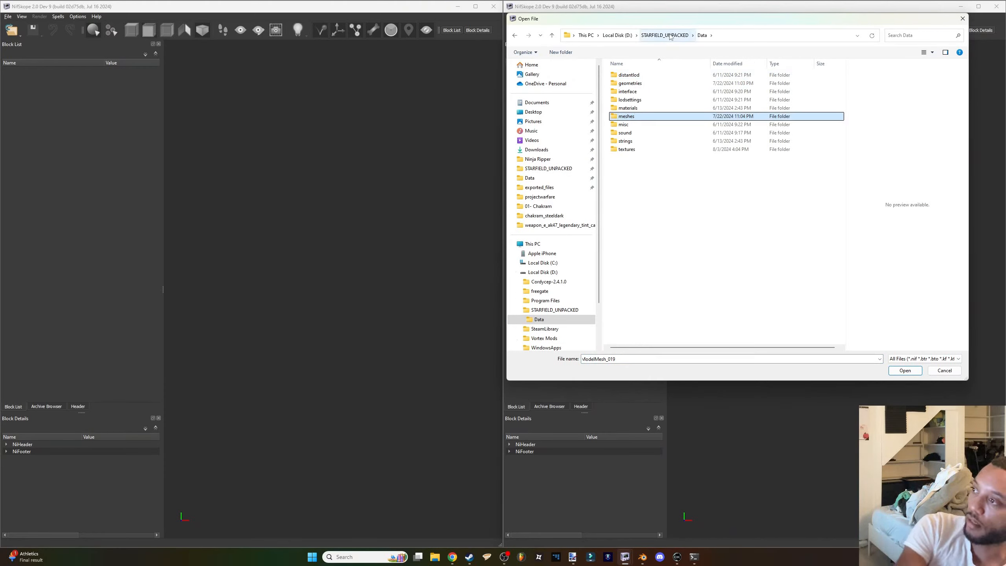
double_click(639, 116)
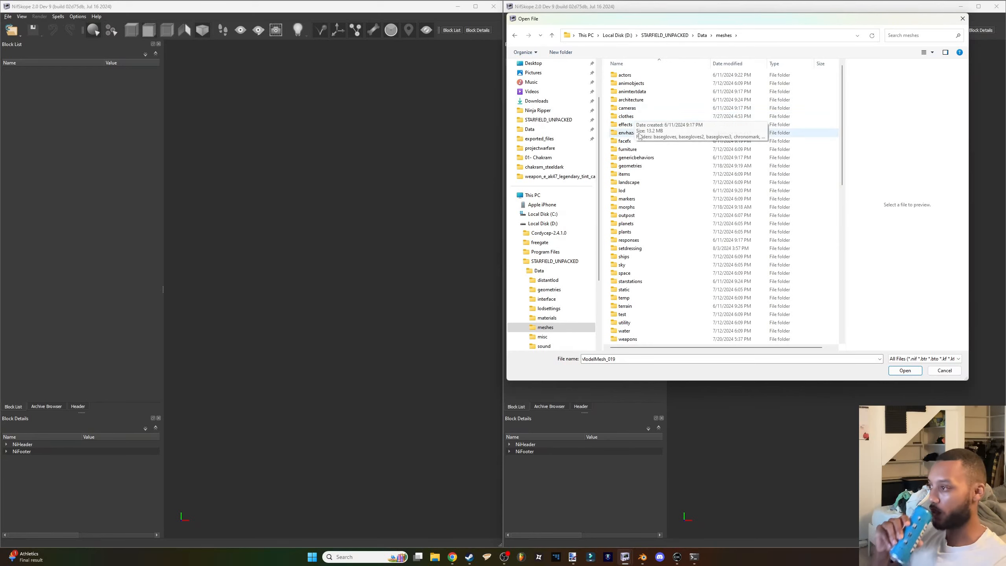
double_click(640, 116)
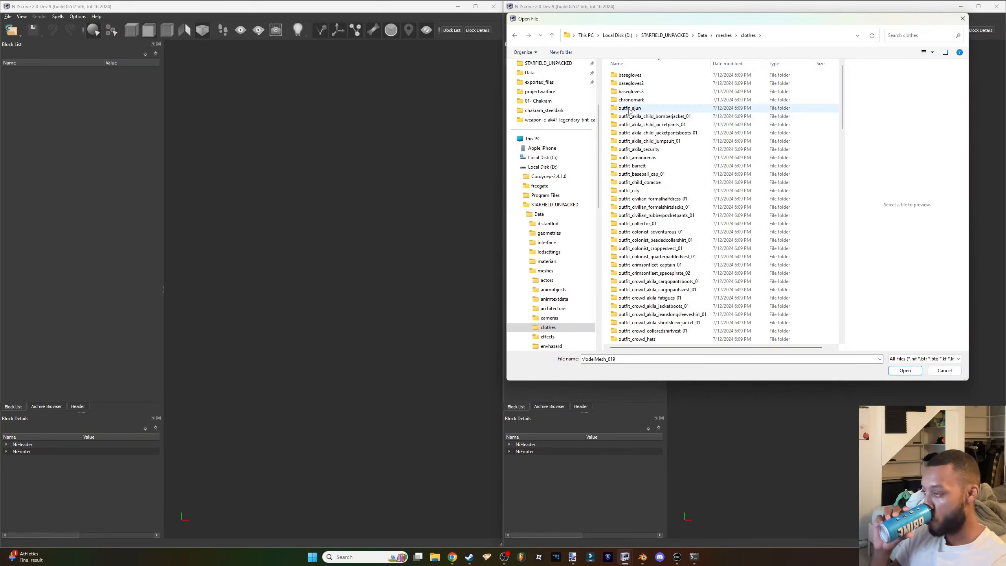
scroll(652, 113, "down", 20)
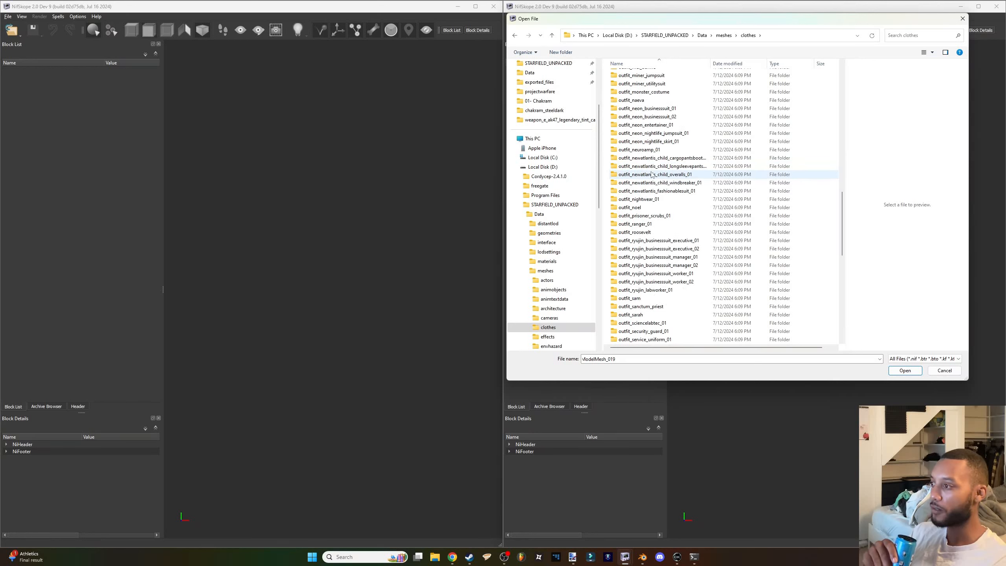
double_click(656, 216)
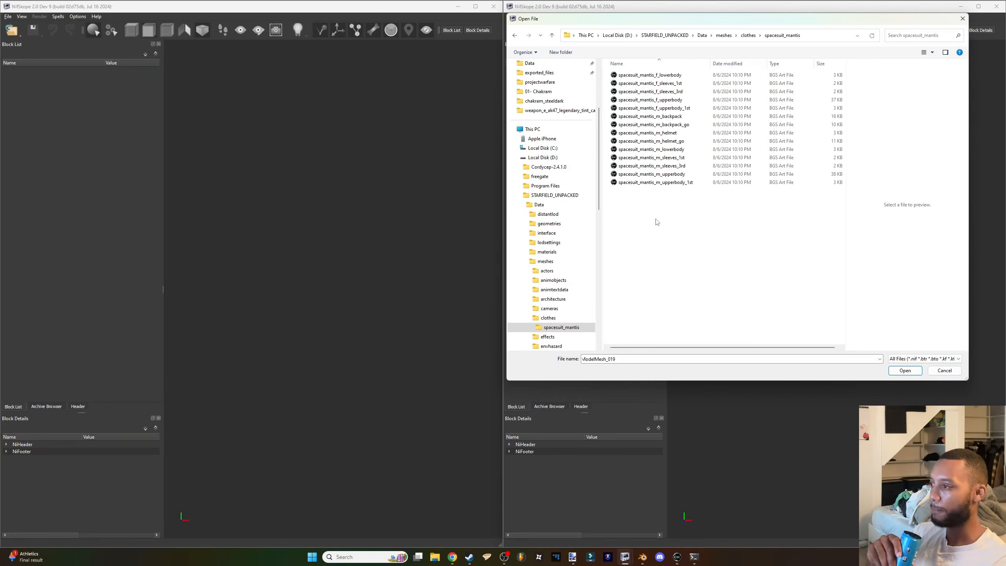
Open spacesuit_mantis_m_helmet from the spacesuit_mantis folder and view the helmet model from an angle.
left_click(675, 134)
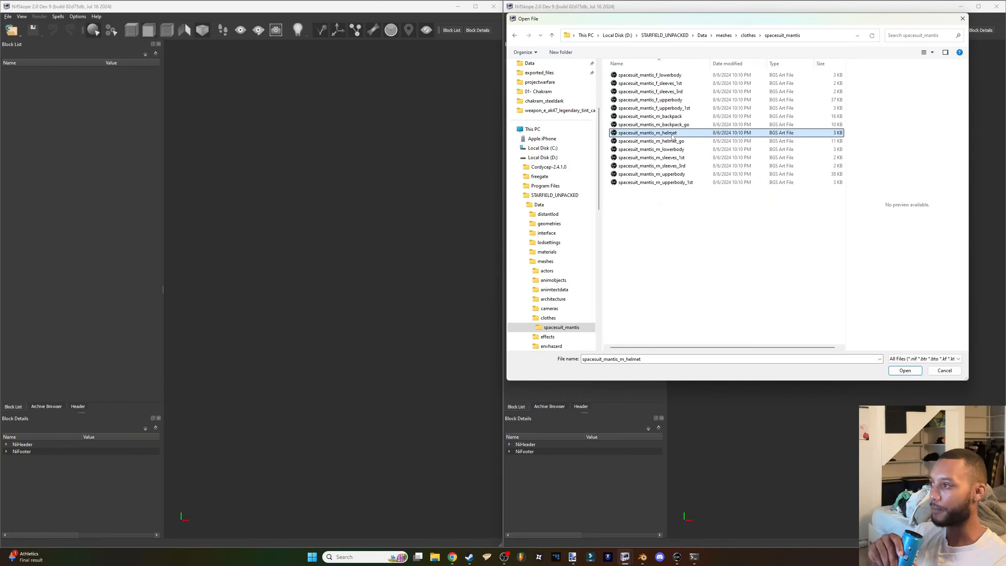
double_click(672, 136)
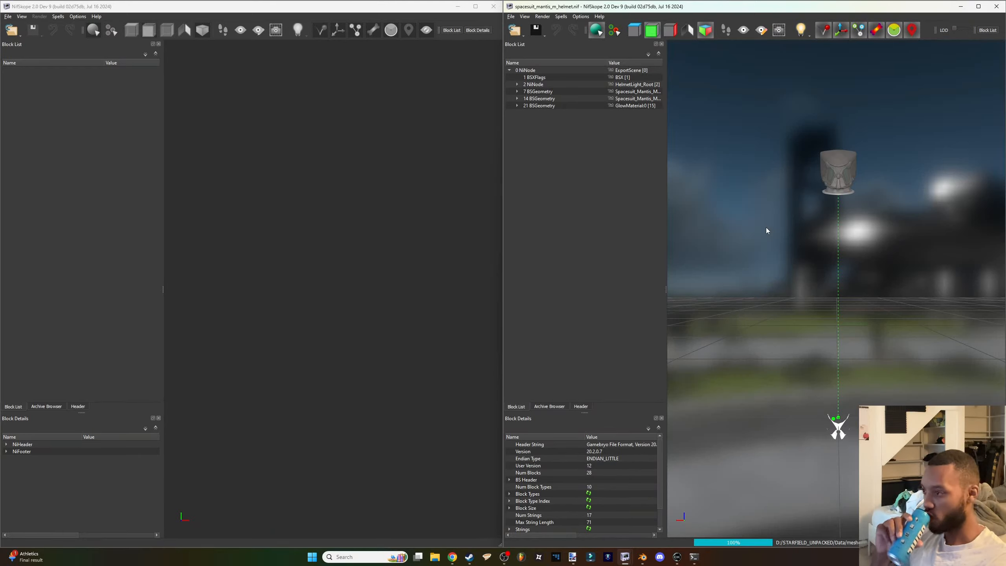
left_click_drag(766, 227, 819, 216)
middle_click_drag(819, 216, 788, 296)
mouse_move(788, 296)
left_mouse_down()
mouse_move(766, 281)
mouse_move(788, 286)
left_mouse_up()
scroll(802, 249, "up", 4)
left_click_drag(803, 246, 820, 230)
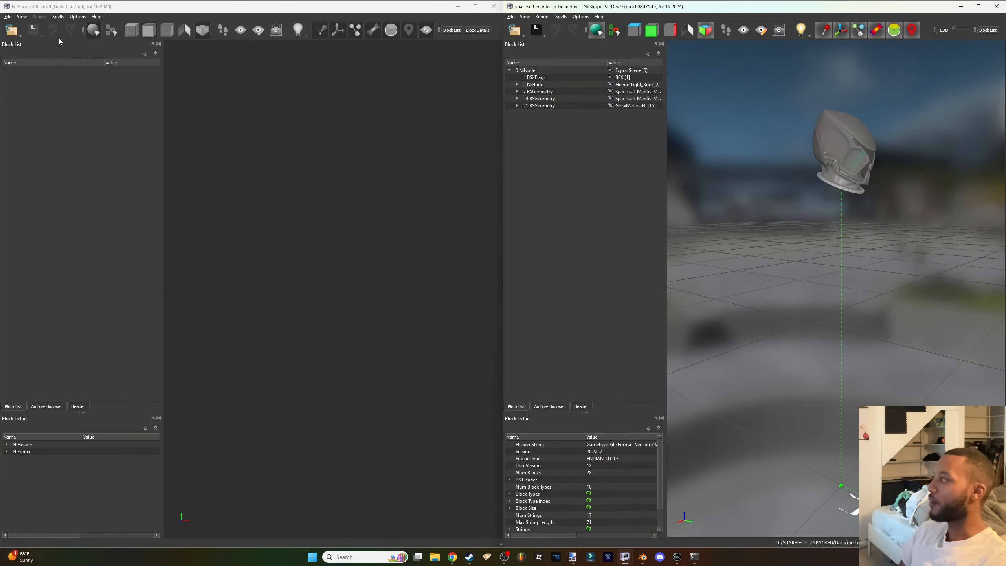
Open black_helmet_base from Desktop > COD > IW > warfighter_balck in the second, empty NifSkope window.
key("ctrl+o")
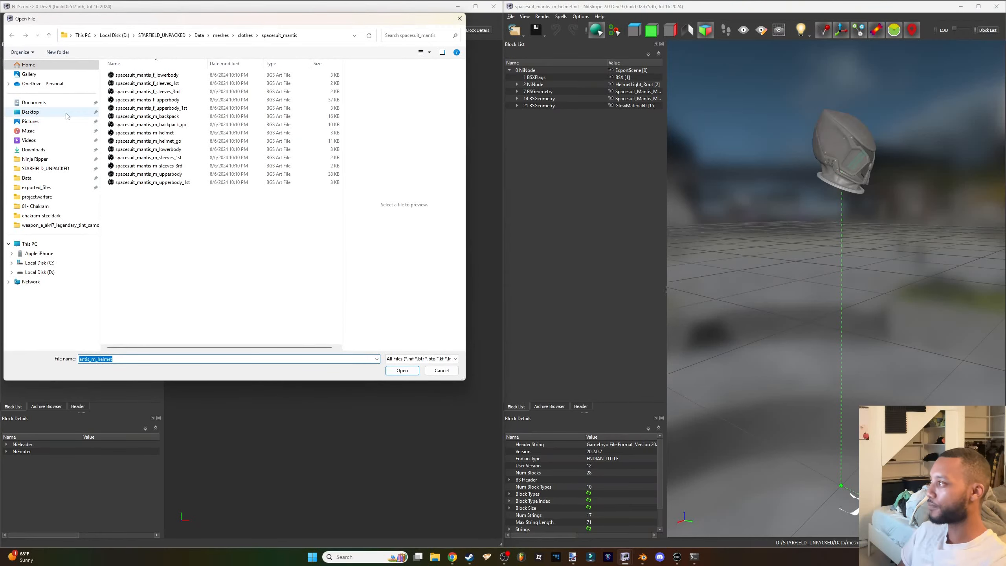
left_click(31, 112)
double_click(125, 78)
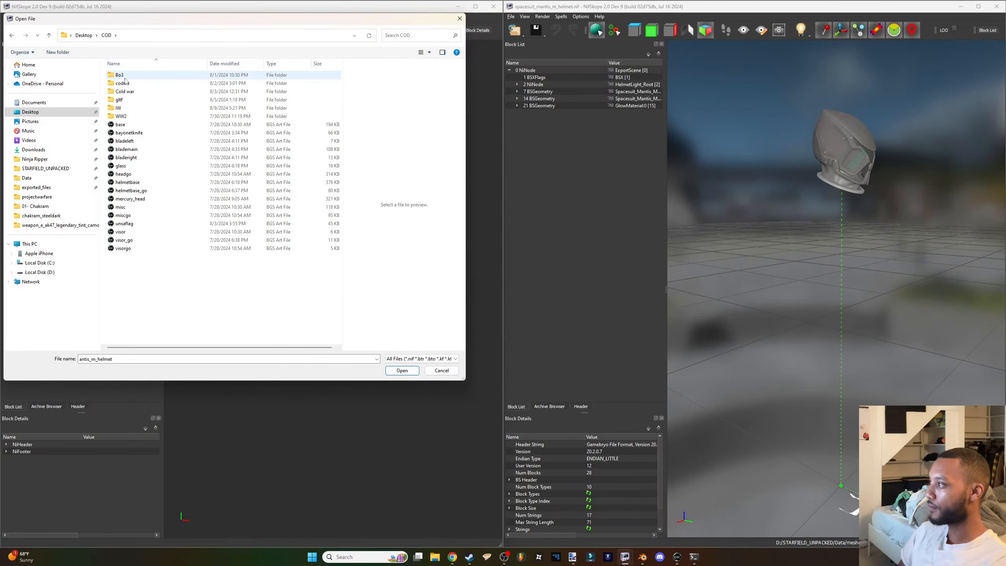
double_click(118, 108)
double_click(135, 252)
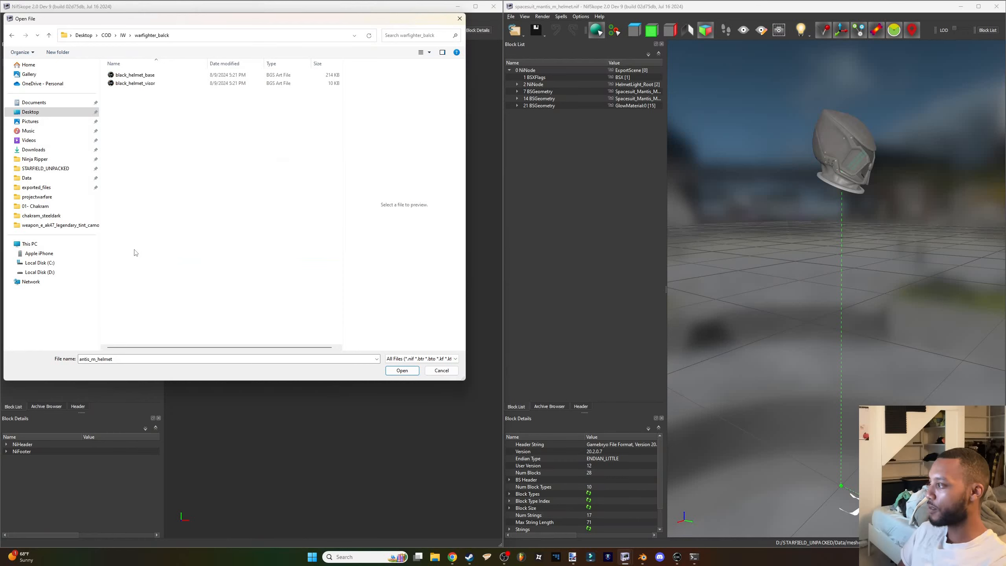
double_click(131, 75)
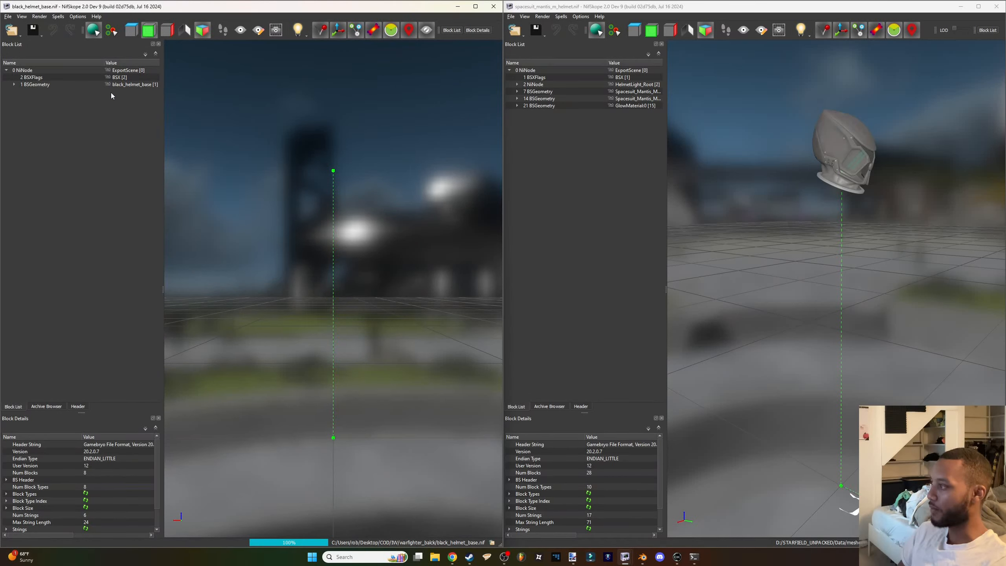
mouse_move(311, 157)
left_mouse_down()
mouse_move(366, 165)
mouse_move(304, 160)
left_mouse_up()
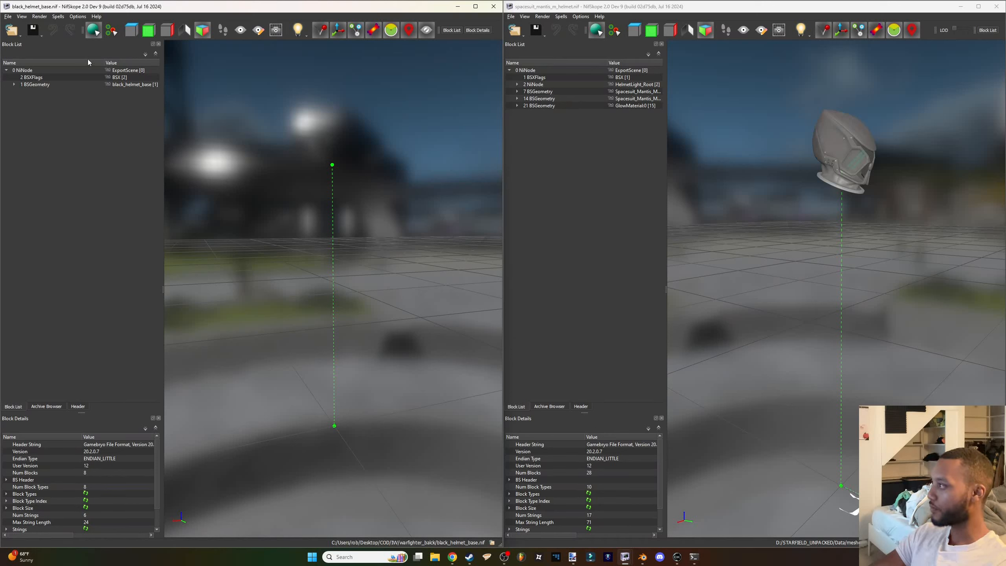
Copy the black_helmet_base BSGeometry branch and paste it onto the root NiNode of spacesuit_mantis_m_helmet.
left_click(34, 85)
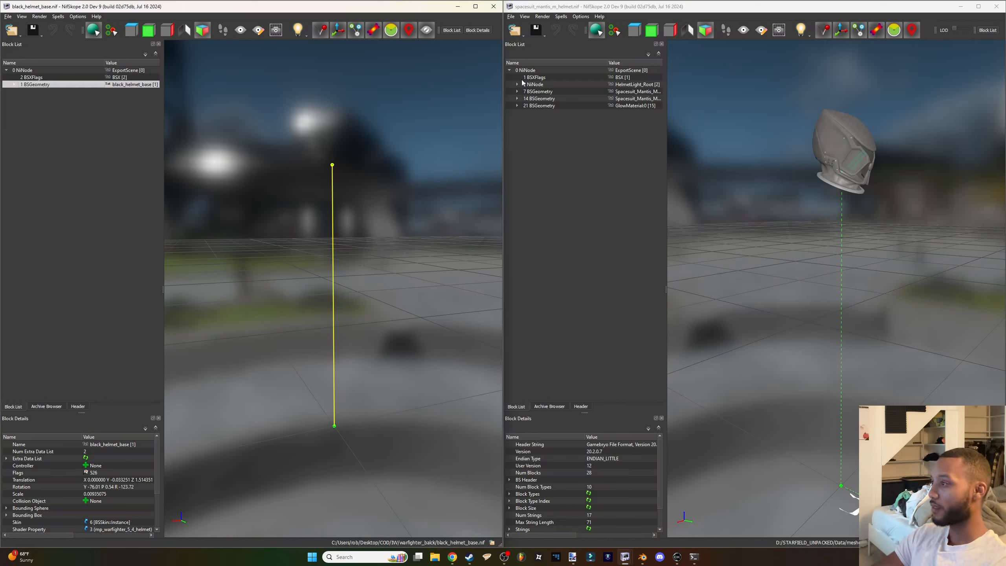
left_click(567, 8)
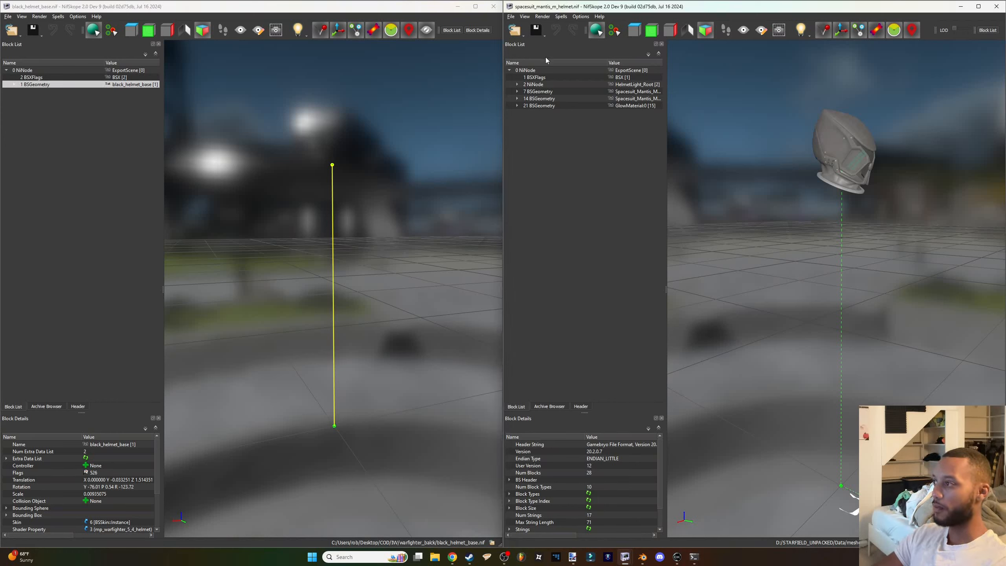
left_click(526, 70)
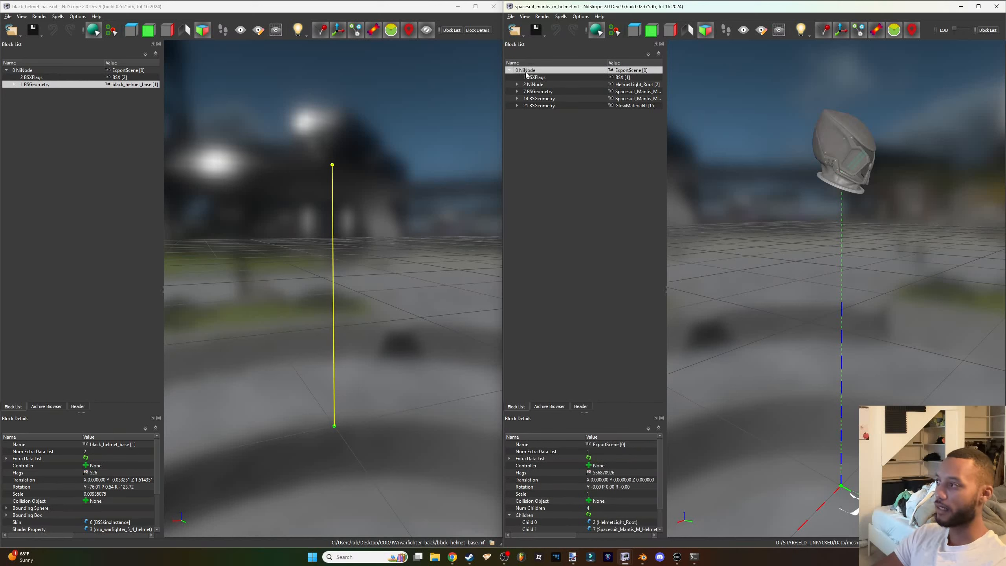
key("ctrl+v")
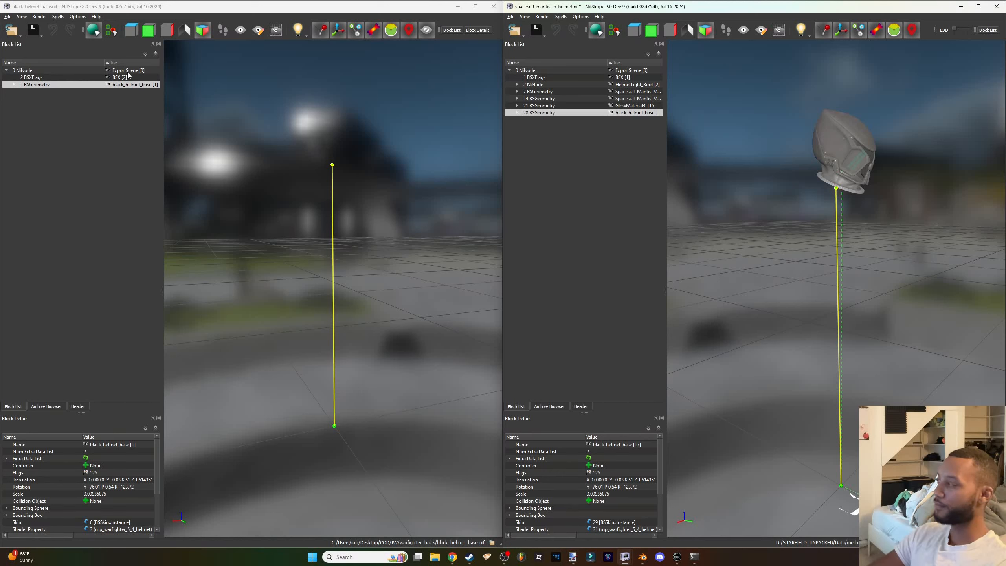
Open black_helmet_visor in place of the helmet base file and paste its BSGeometry branch onto the mantis helmet's root NiNode.
left_click(16, 31)
left_click(36, 42)
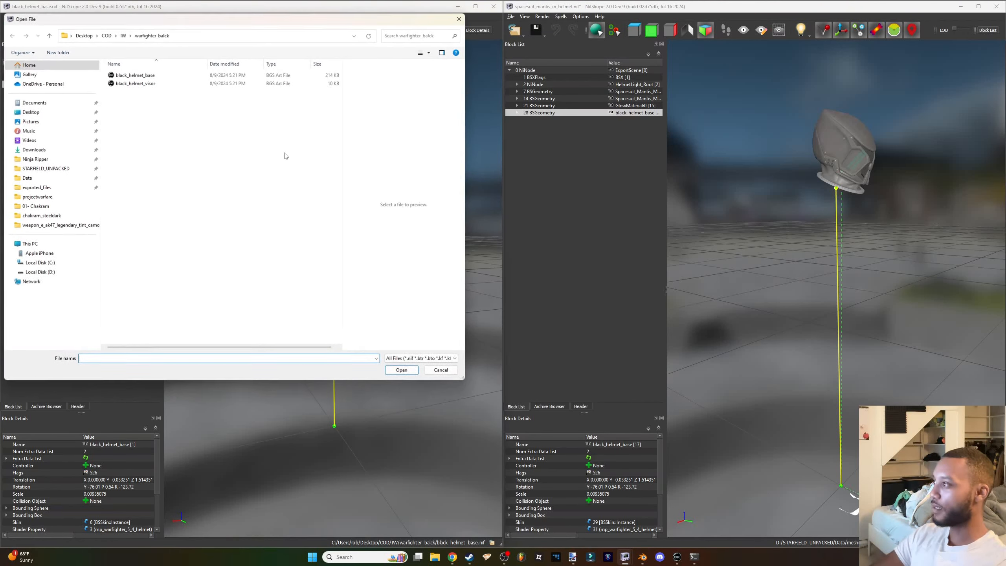
double_click(149, 84)
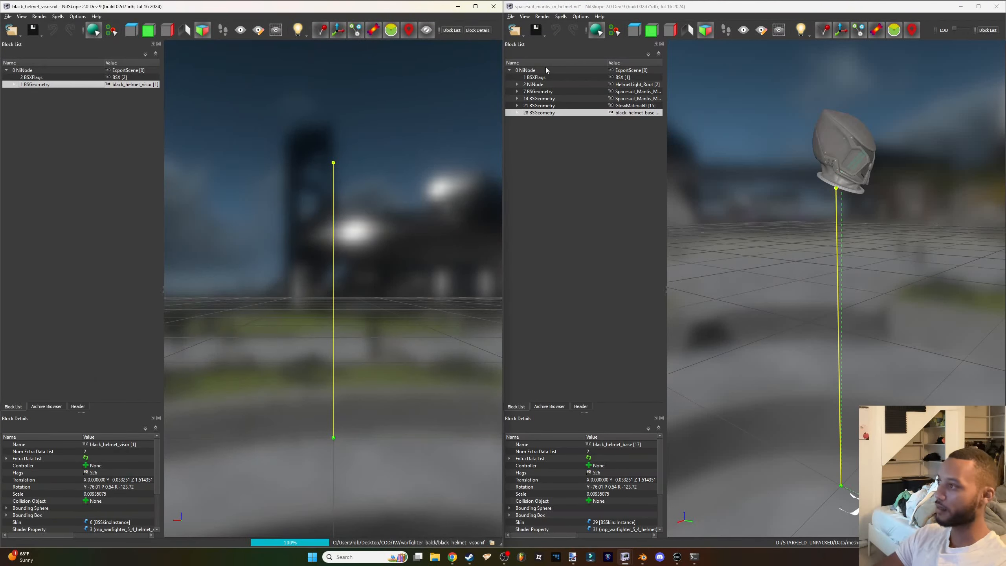
left_click(546, 70)
key("ctrl+v")
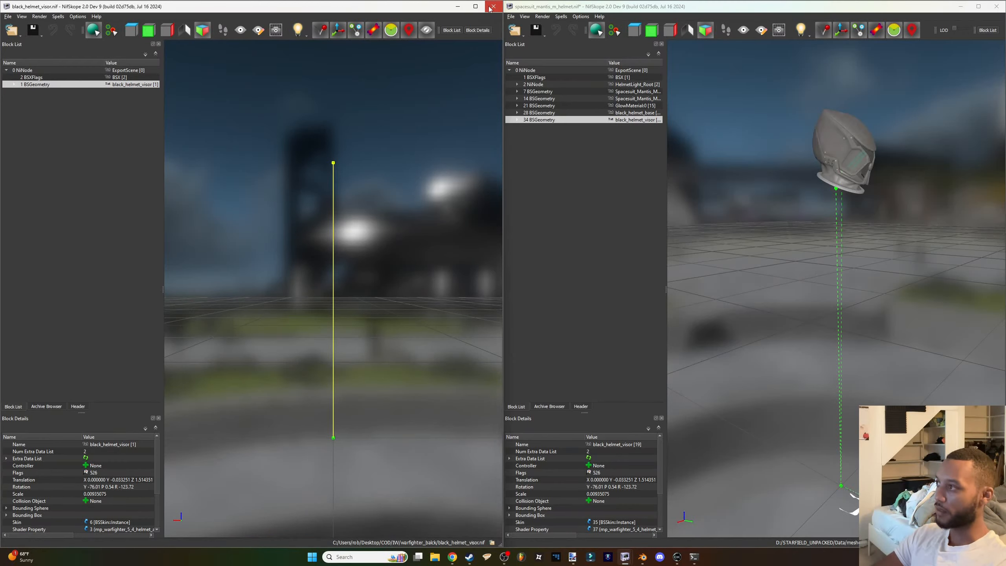
Close the black_helmet_visor window, maximize the mantis helmet window, and enlarge the block details with black_helmet_base selected.
left_click(494, 6)
left_click_drag(583, 7, 362, 8)
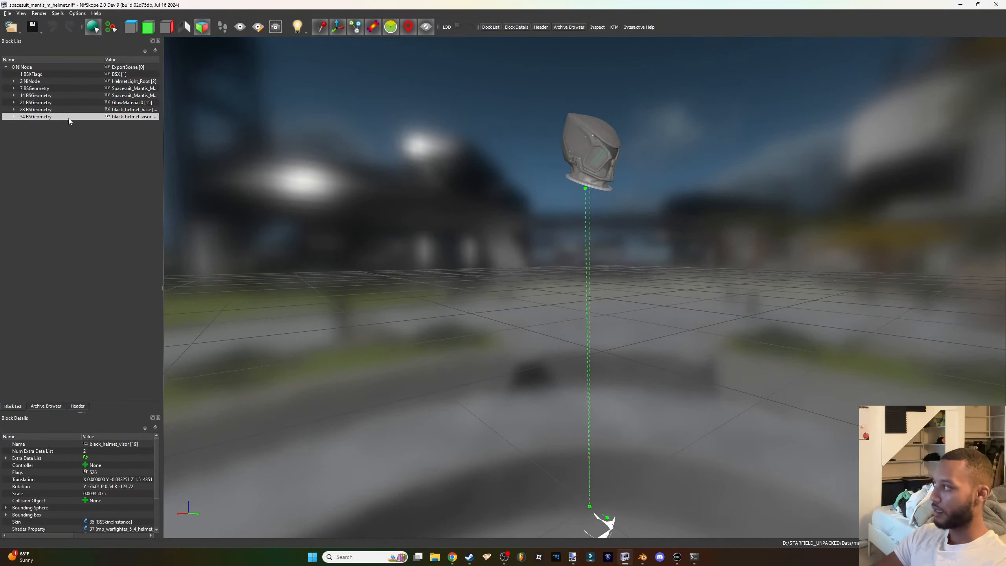
left_click(62, 109)
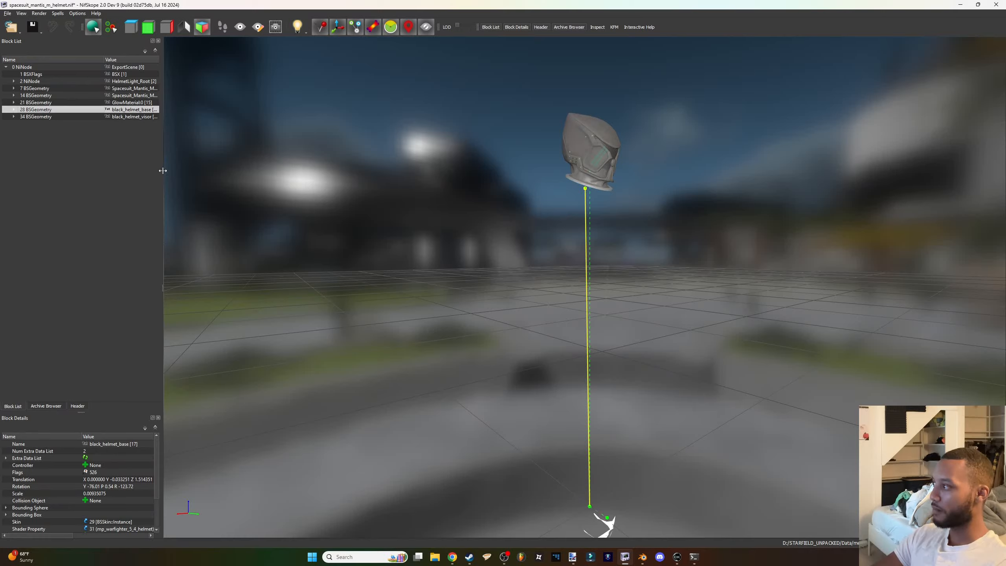
left_click_drag(162, 171, 309, 171)
left_click_drag(164, 413, 165, 335)
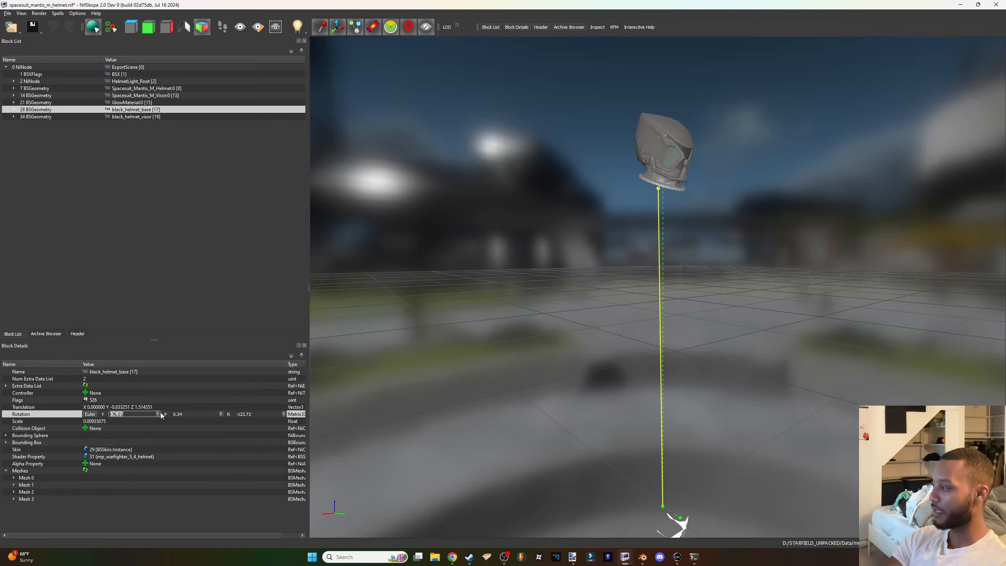
Set the pitch rotation of the black_helmet_base geometry to 90 and check its alignment with the mantis helmet.
key("Return")
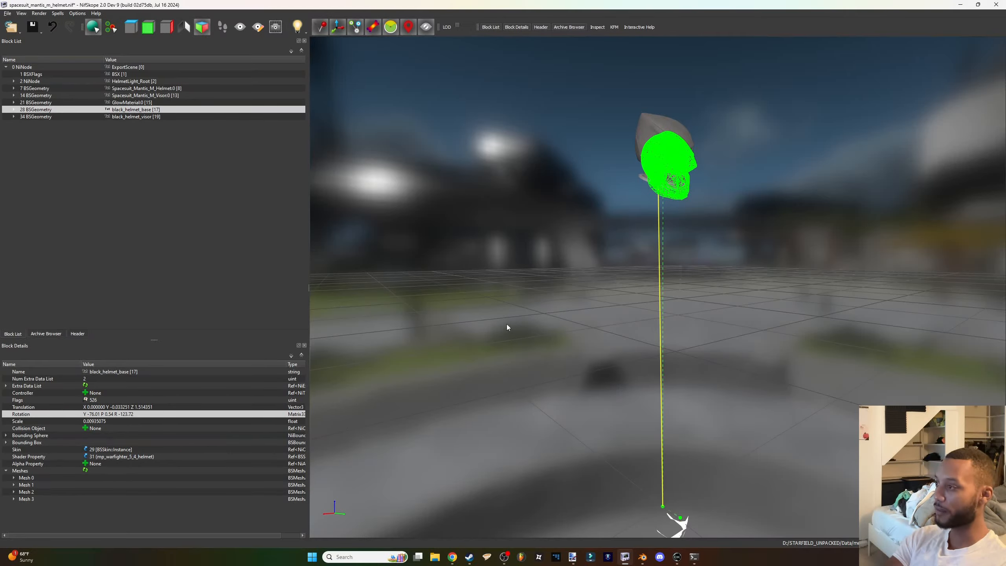
mouse_move(508, 328)
left_mouse_down()
mouse_move(430, 346)
mouse_move(504, 336)
left_mouse_up()
mouse_move(558, 164)
left_mouse_down()
mouse_move(496, 182)
mouse_move(546, 179)
left_mouse_up()
double_click(108, 415)
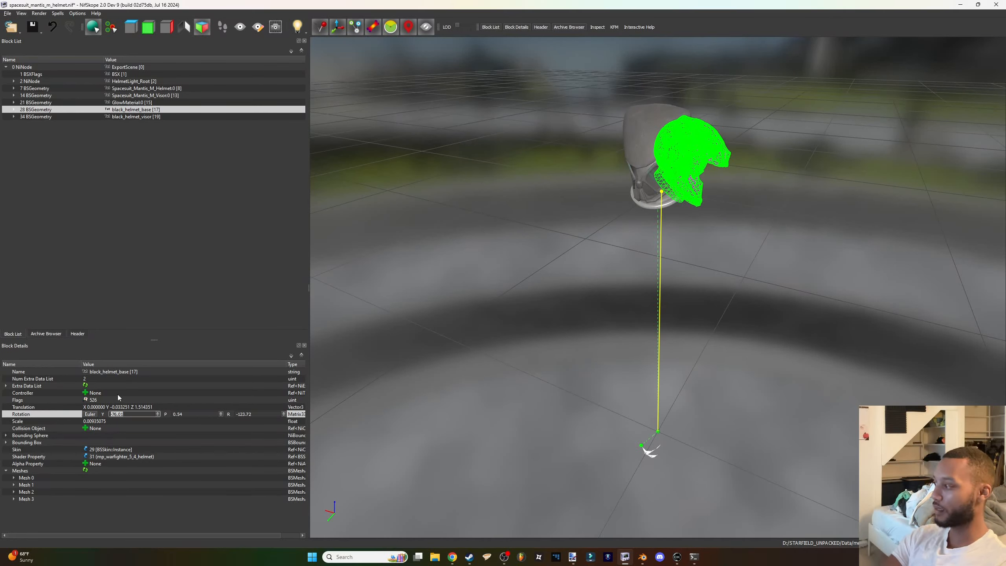
left_click(184, 415)
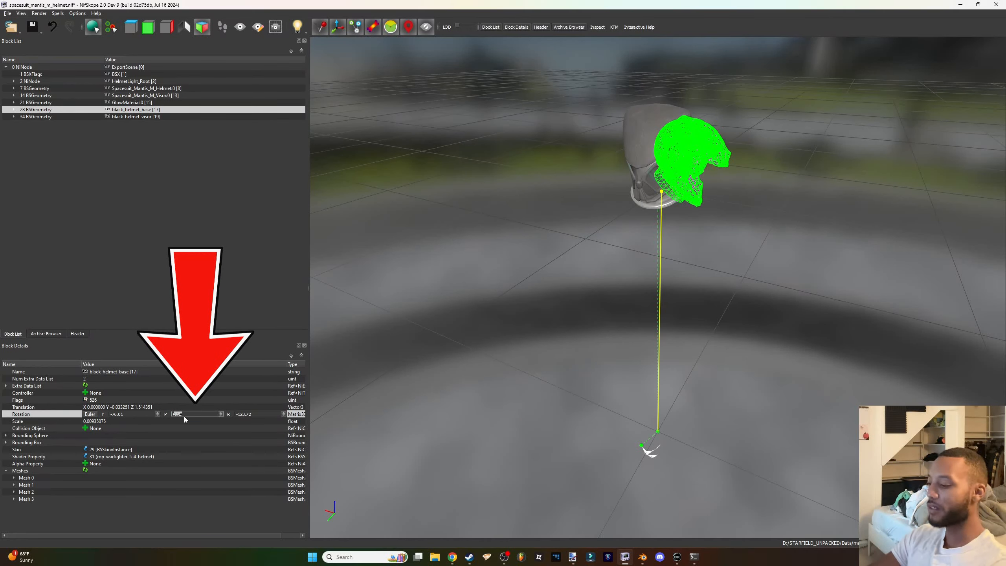
type("90")
key("Return")
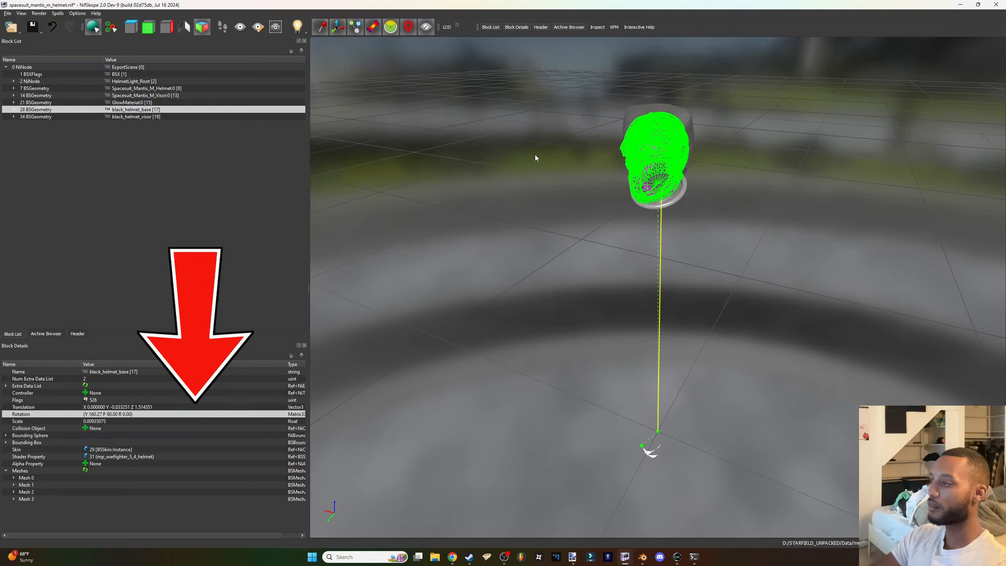
left_click_drag(535, 154, 564, 145)
scroll(564, 145, "up", 2)
middle_click_drag(565, 145, 550, 338)
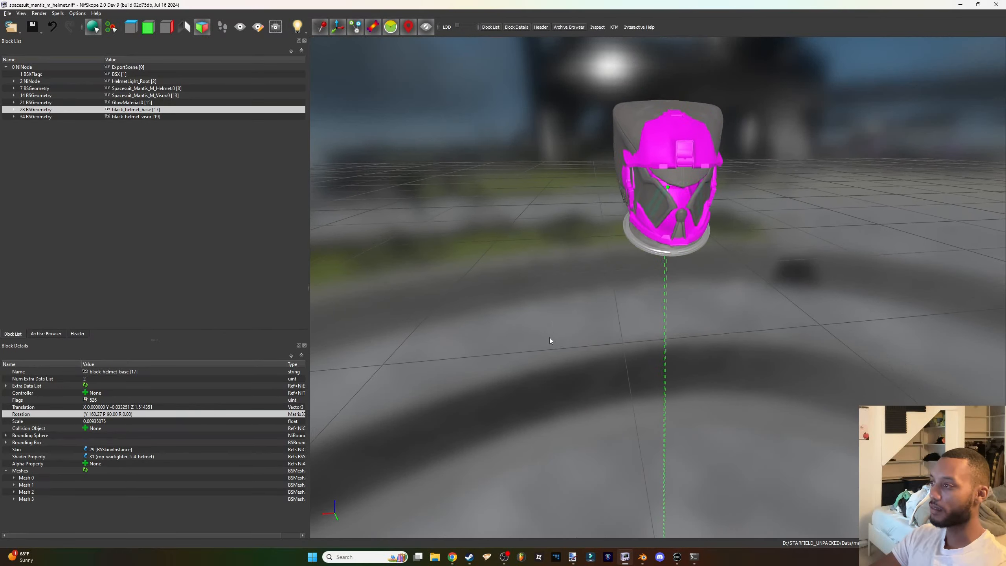
scroll(545, 274, "up", 2)
scroll(545, 274, "up", 2)
left_click_drag(548, 220, 552, 211)
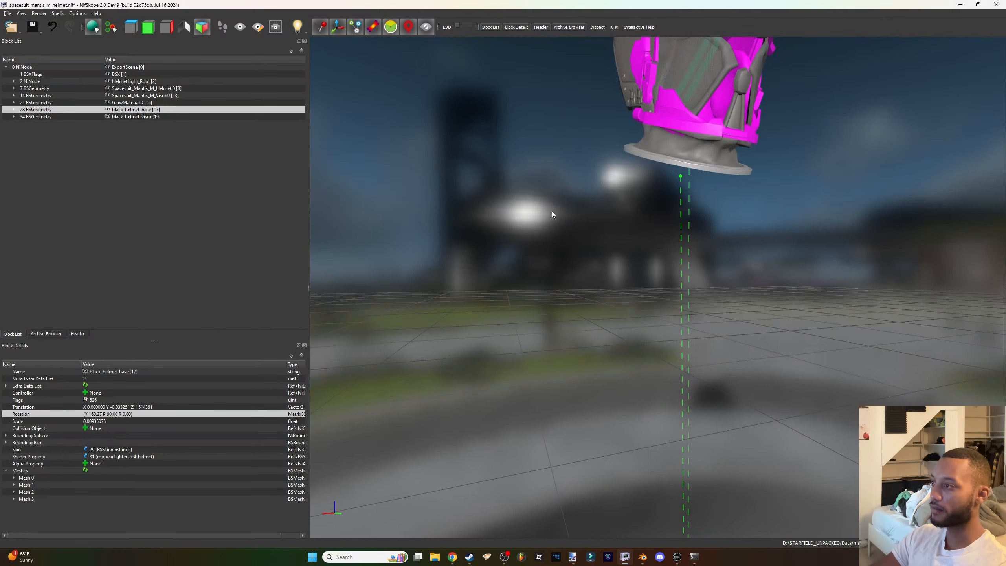
middle_click_drag(552, 211, 510, 372)
Set the pitch rotation of the black_helmet_visor geometry to 90 to align it with the helmet base.
left_click(44, 116)
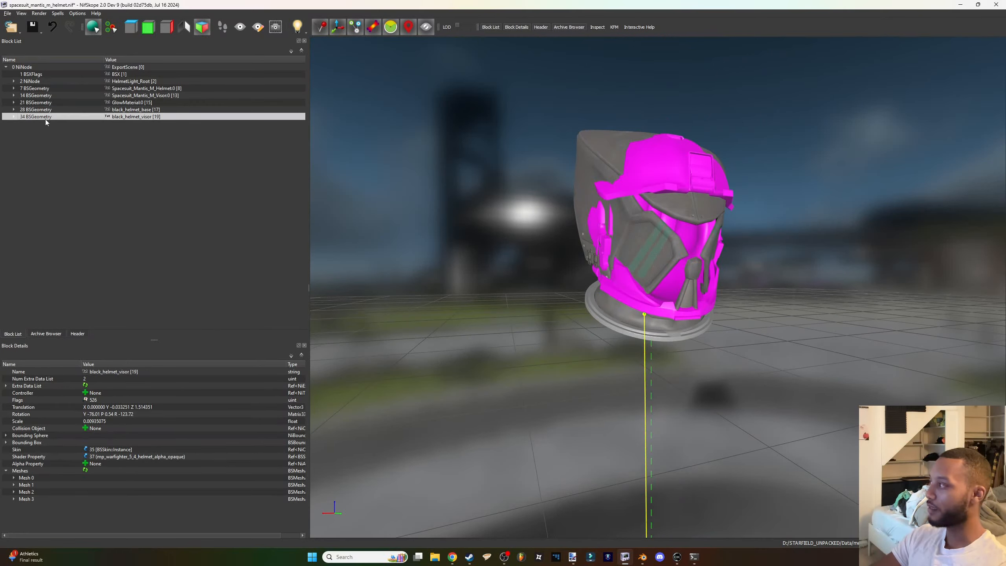
double_click(106, 414)
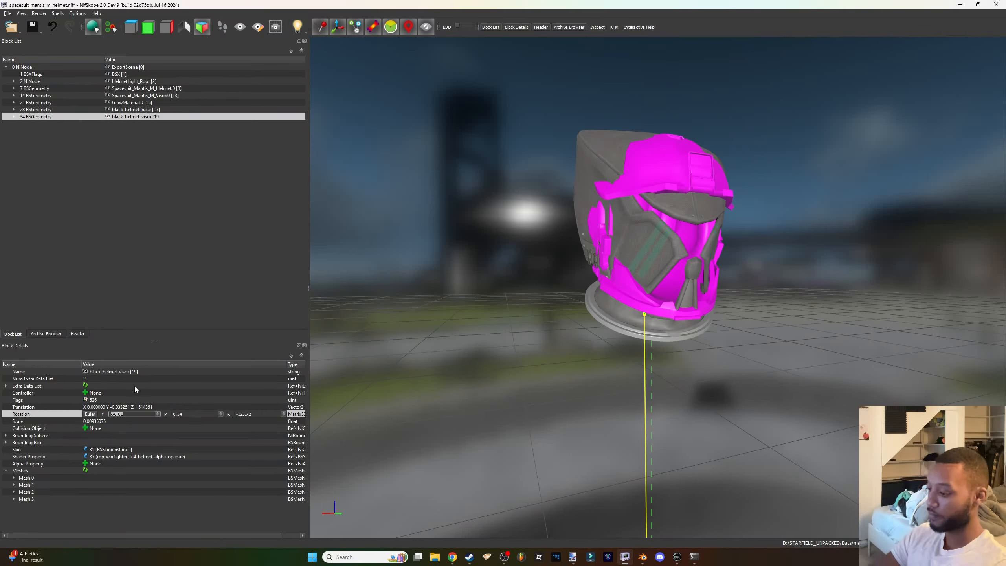
key("Return")
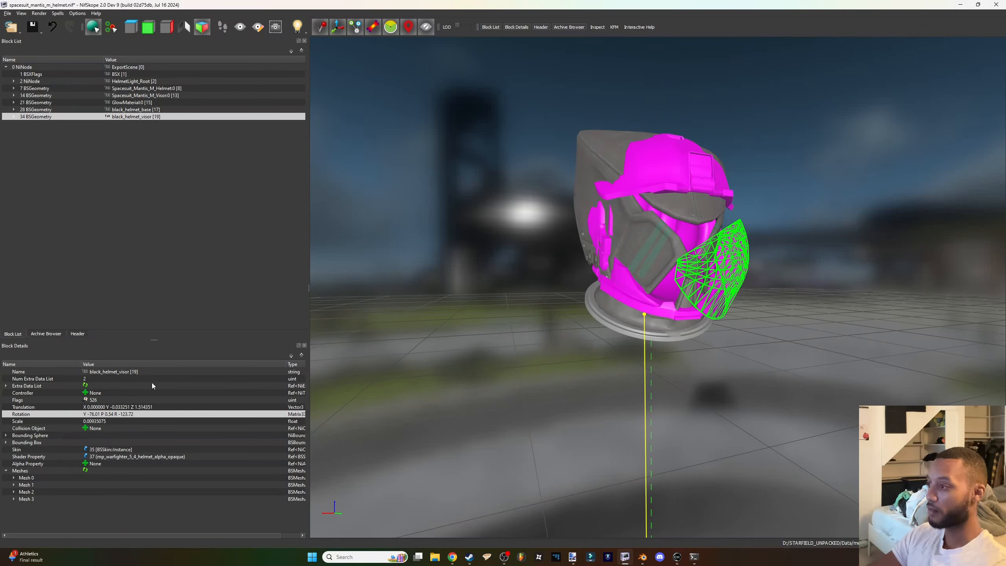
double_click(157, 414)
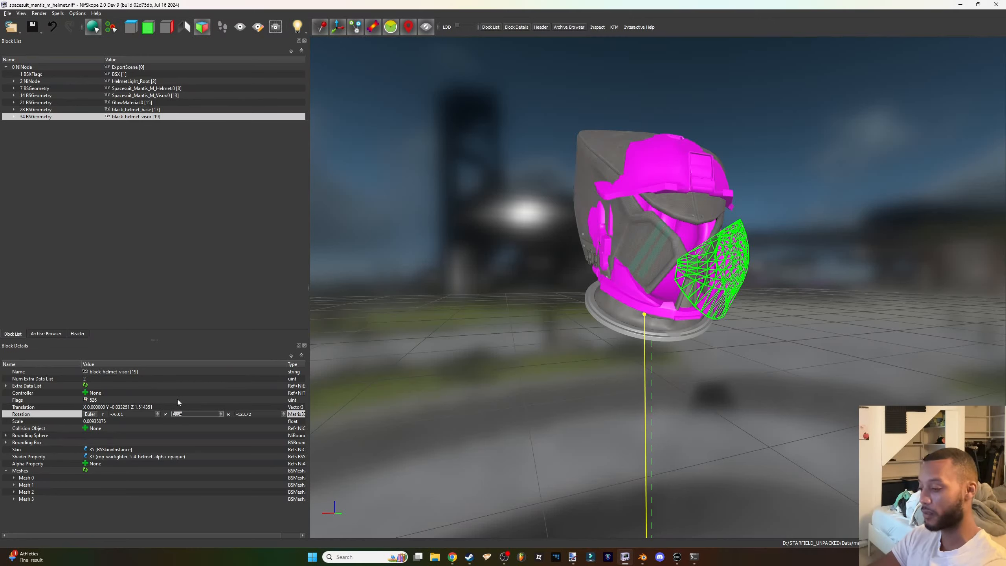
key("Return")
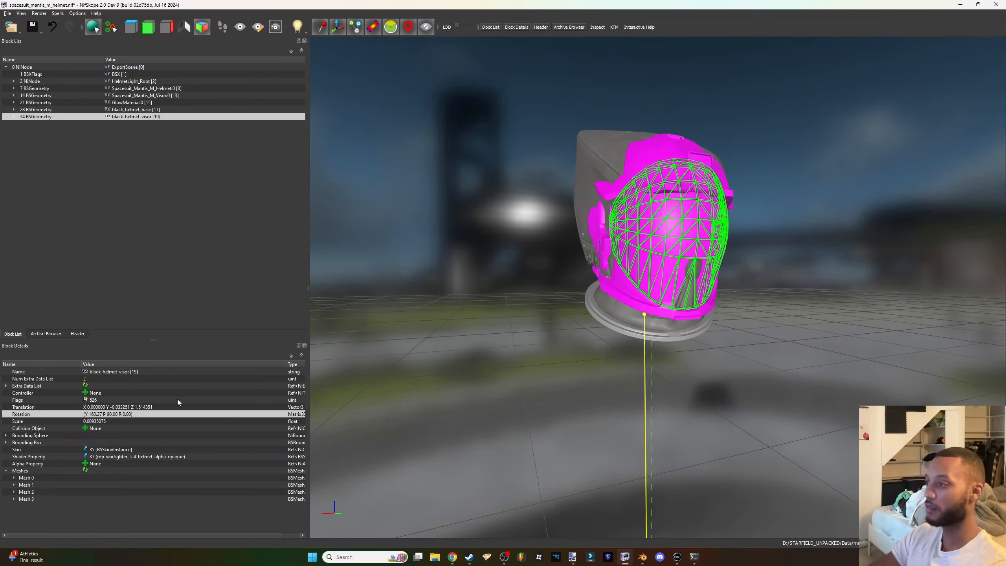
left_click_drag(490, 289, 491, 285)
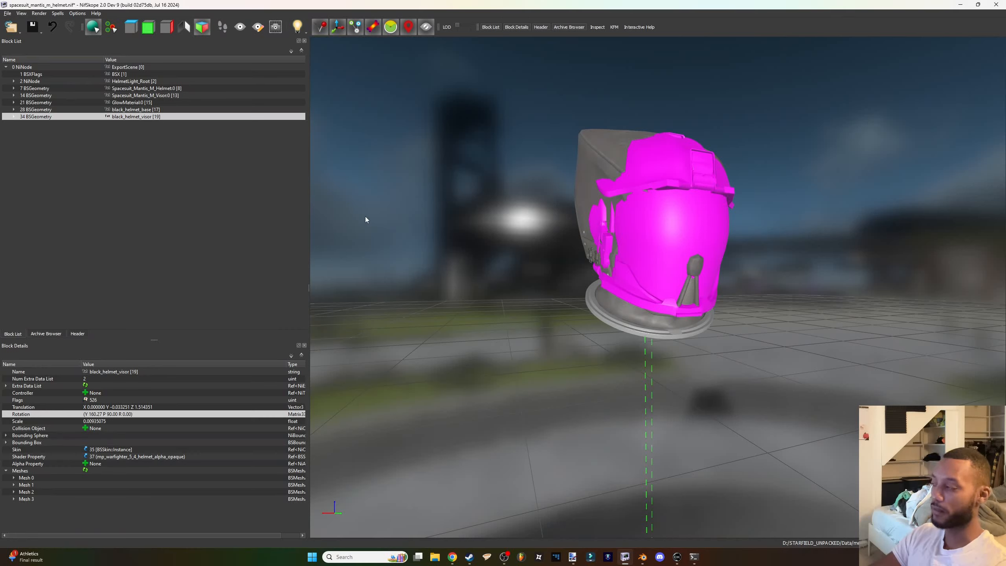
Start saving the helmet NIF under a new name and browse to Starfield's Data/meshes/clothes/ProjectWarfare/protagonist1 folder.
left_click(34, 35)
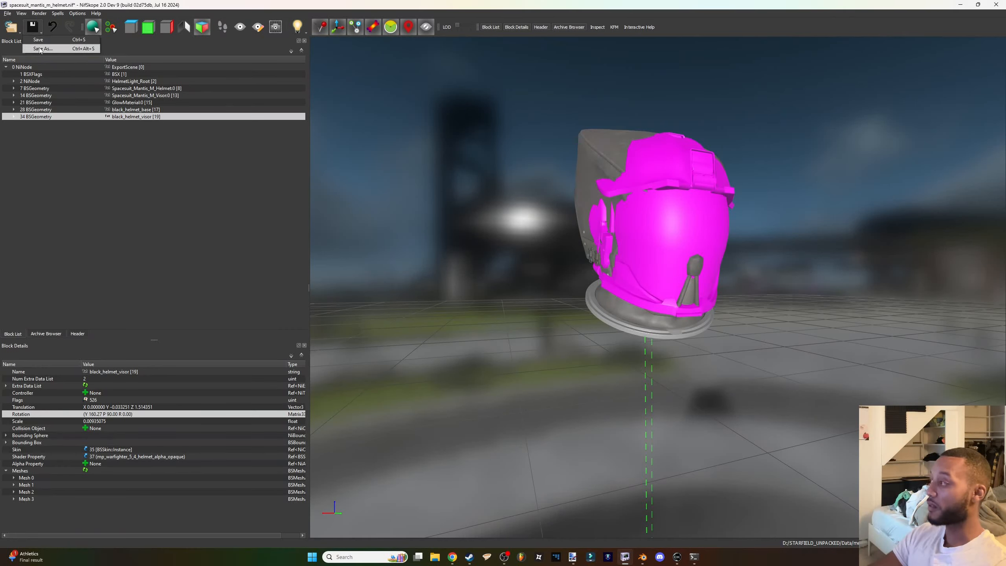
left_click(42, 50)
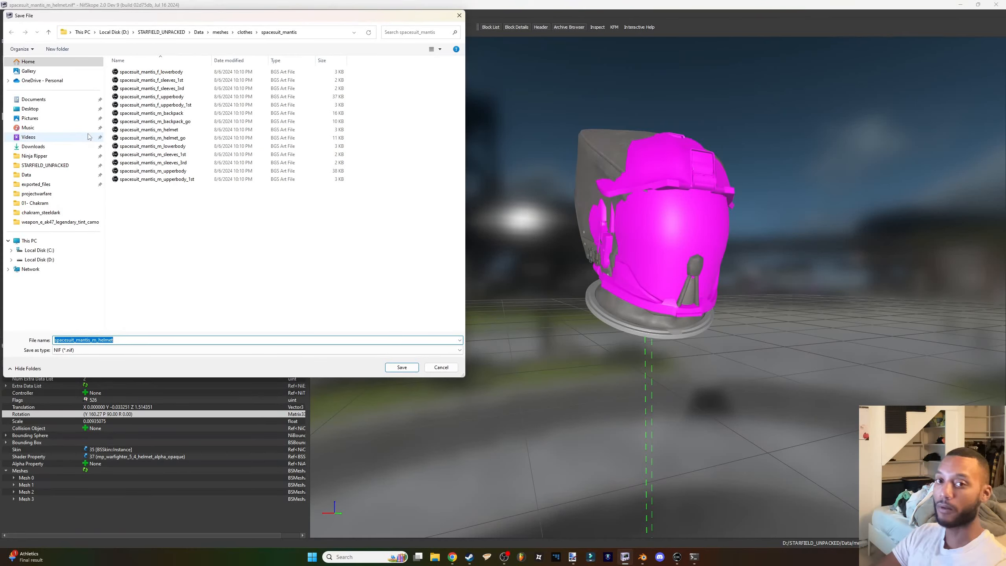
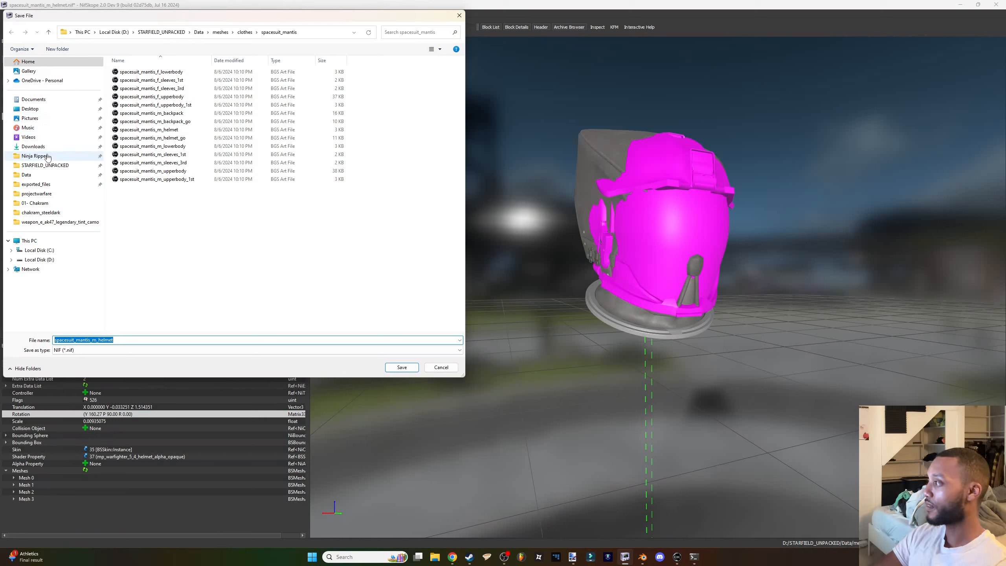
left_click(40, 177)
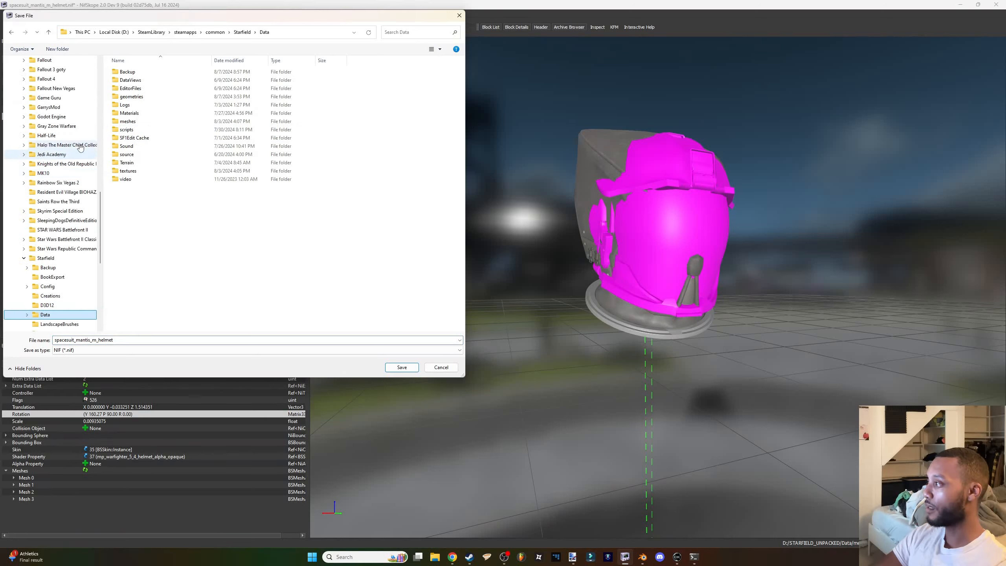
double_click(138, 122)
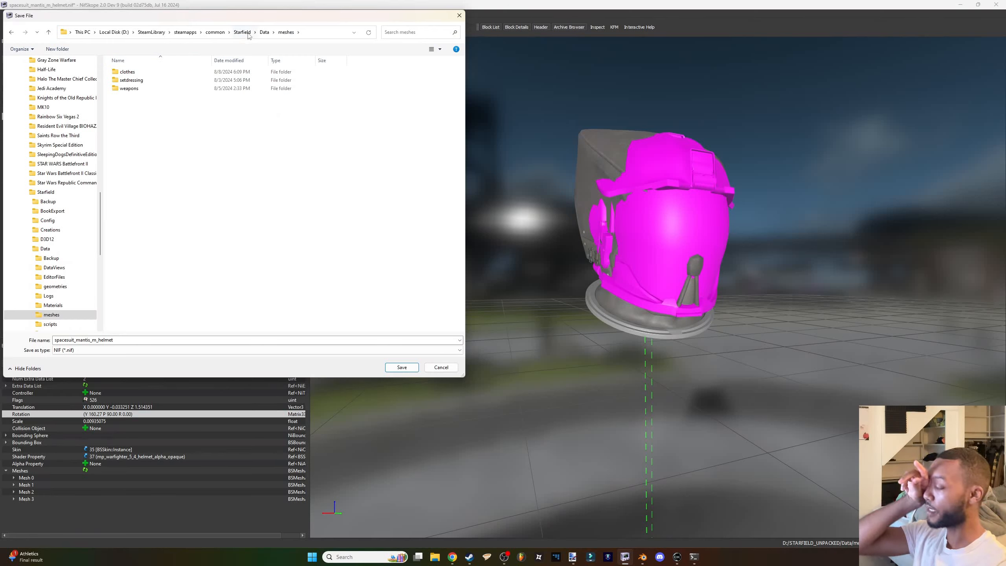
left_click(147, 74)
double_click(148, 74)
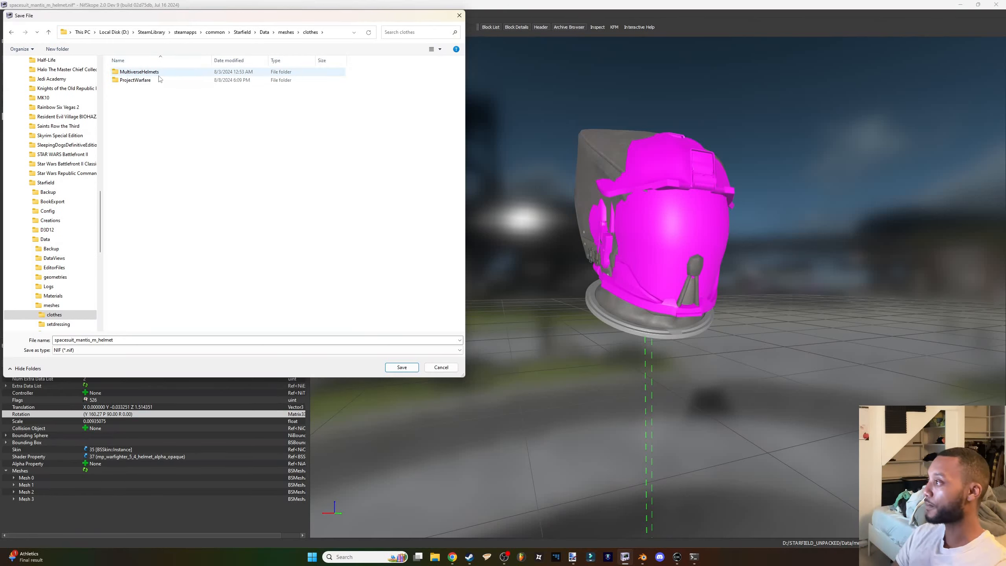
double_click(137, 82)
left_click(126, 72)
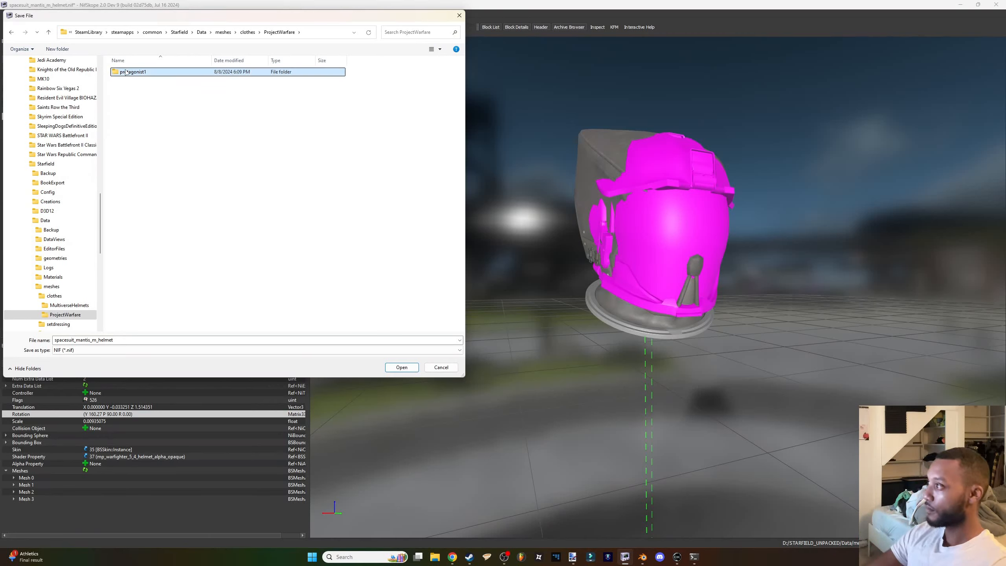
double_click(126, 72)
left_click(126, 73)
Name the file warf_2, based on the existing warf_1 name, and save it as a NIF in the protagonist1 folder.
double_click(63, 340)
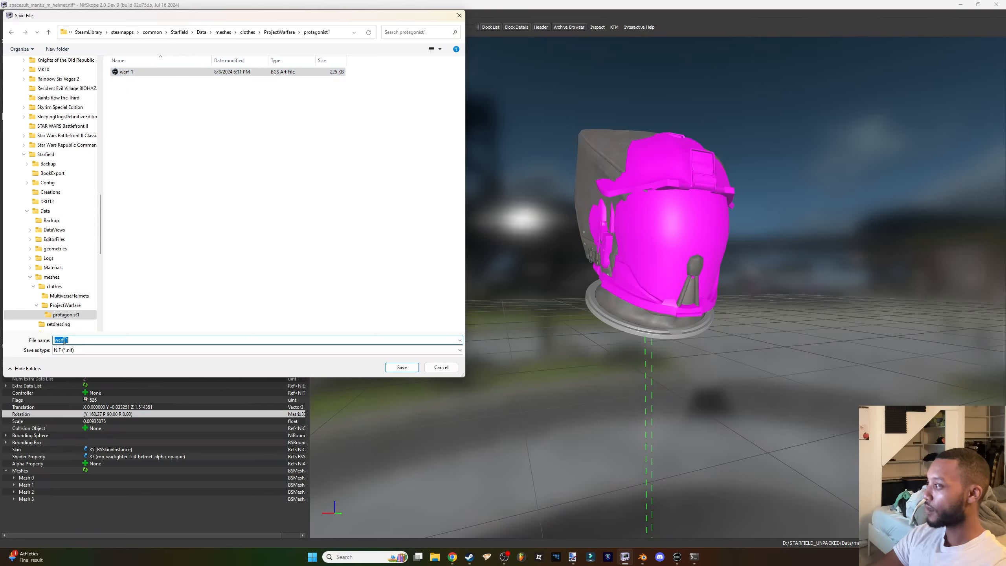
left_click_drag(69, 341, 66, 340)
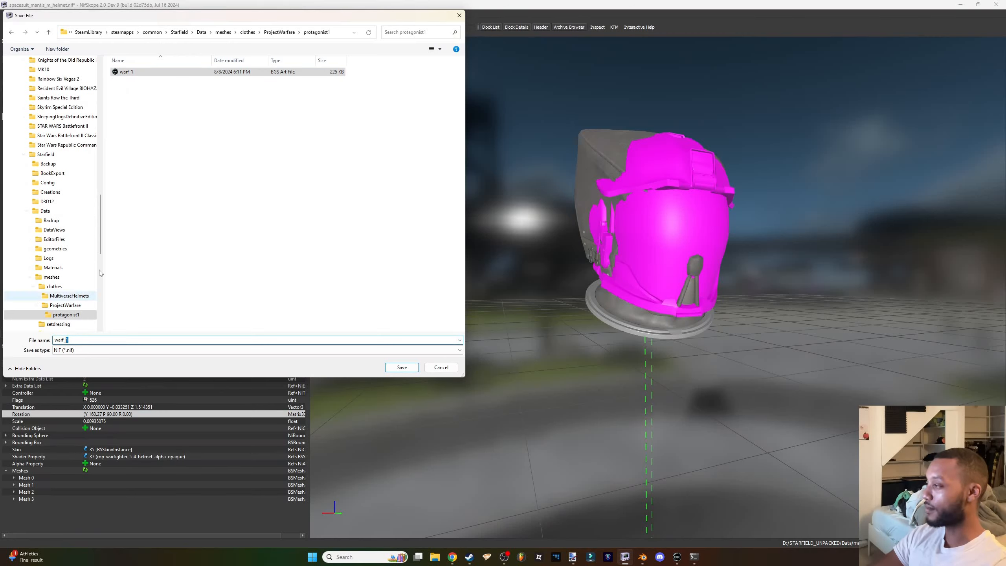
left_click(163, 99)
left_click(67, 340)
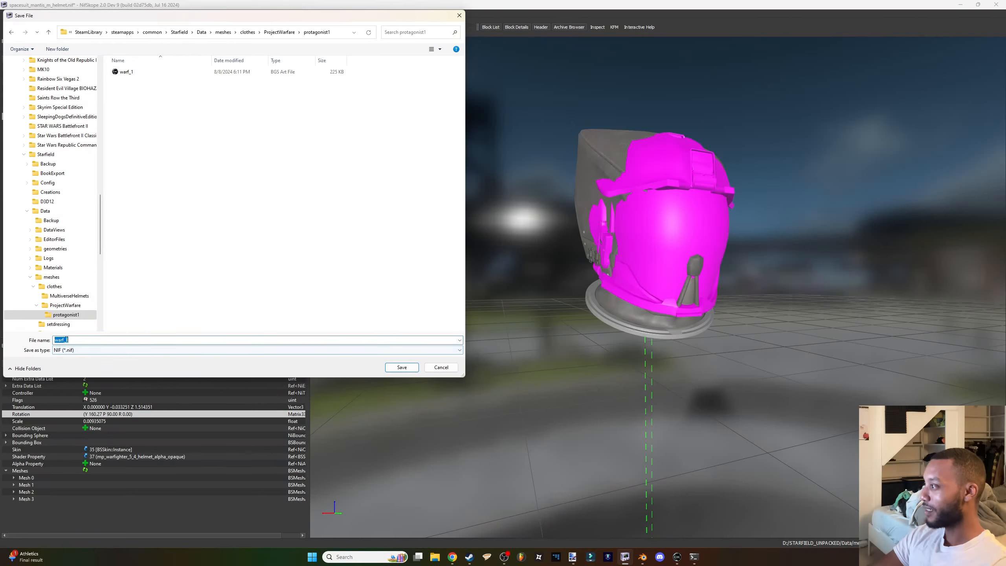
left_click_drag(69, 340, 65, 340)
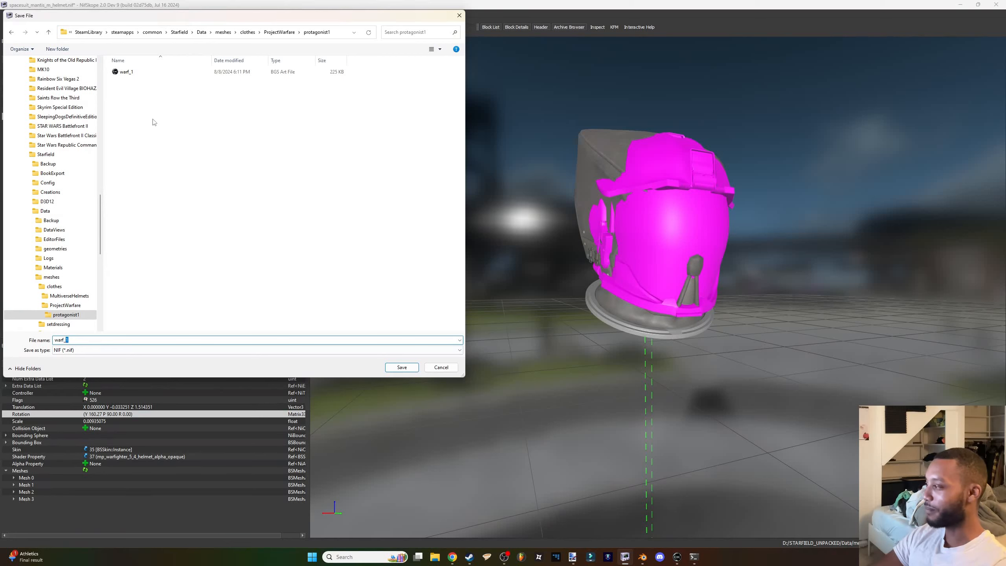
type("2")
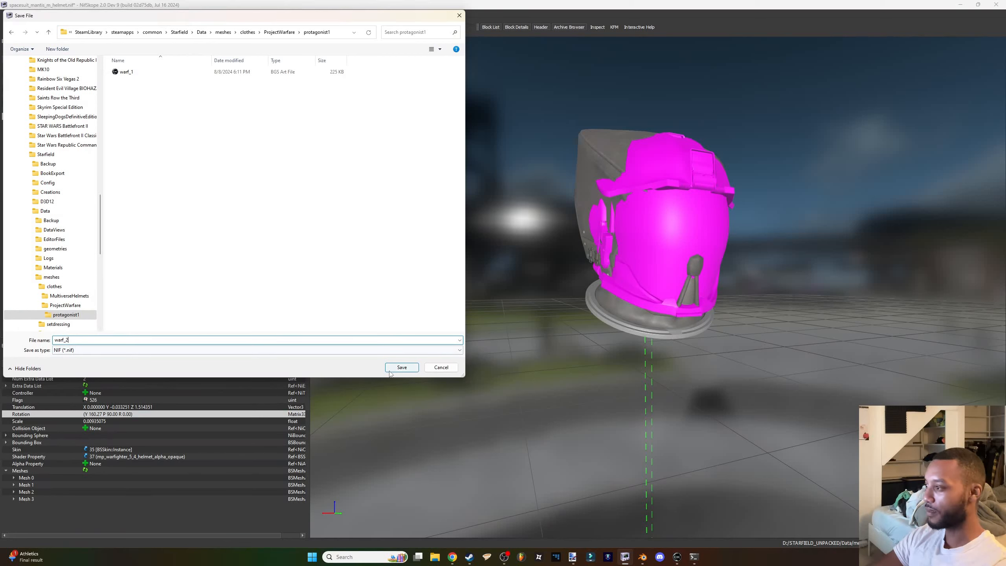
left_click(401, 367)
Delete the original Spacesuit_Mantis_M_Helmet and Spacesuit_Mantis_M_Visor geometry blocks, keeping HelmetLight_Root and GlowMaterial.
left_click(591, 282)
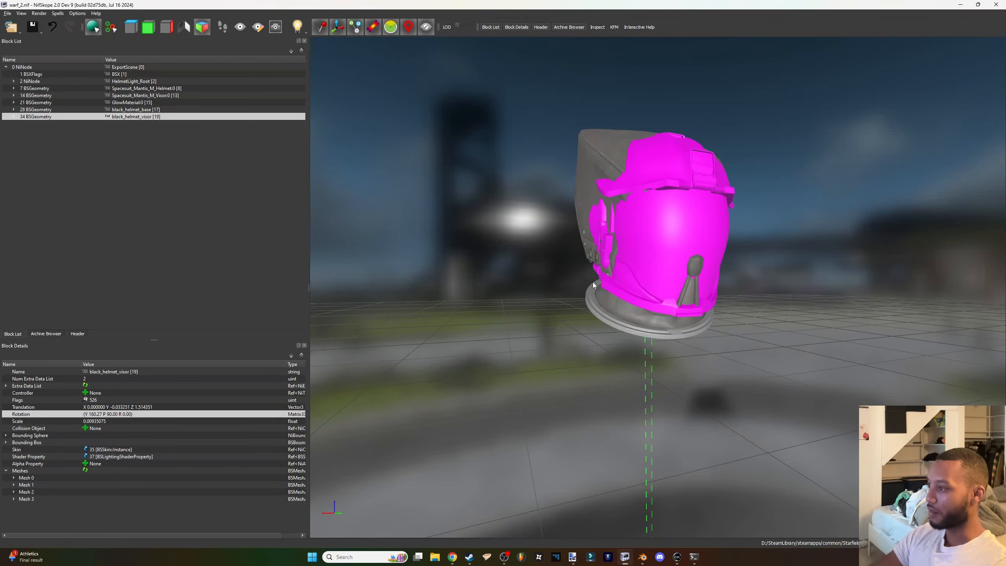
left_click_drag(580, 219, 594, 229)
left_click(616, 202)
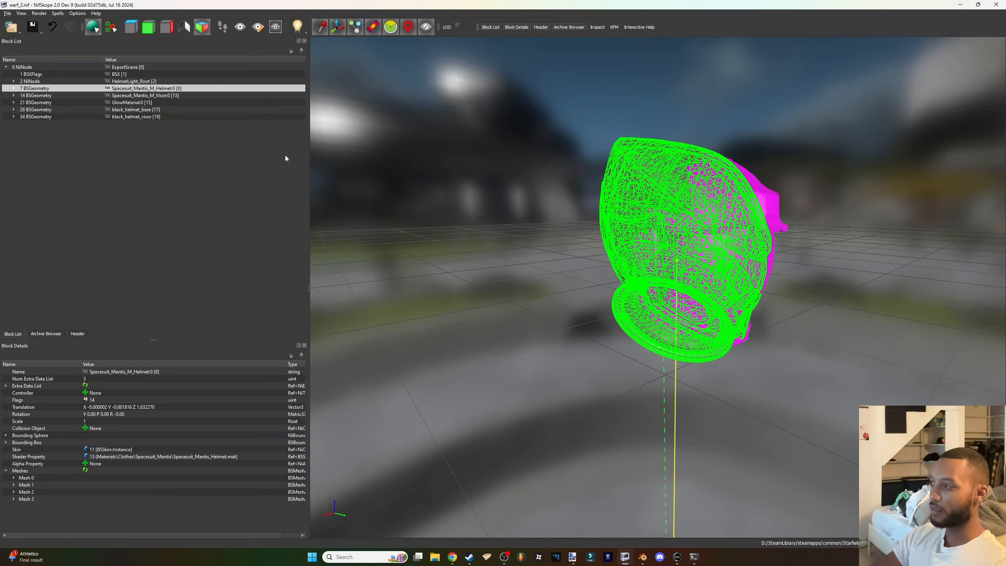
key("Delete")
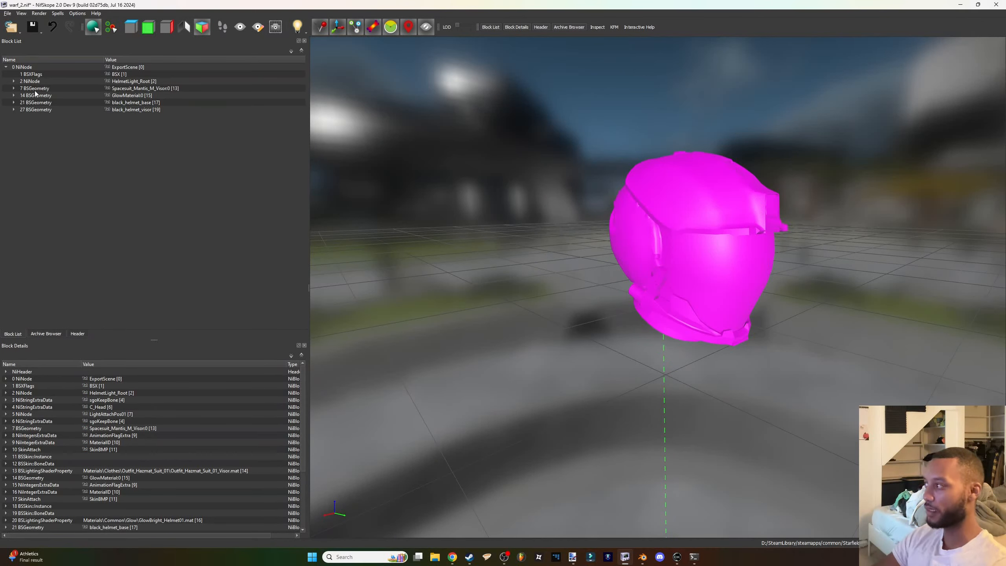
left_click(148, 89)
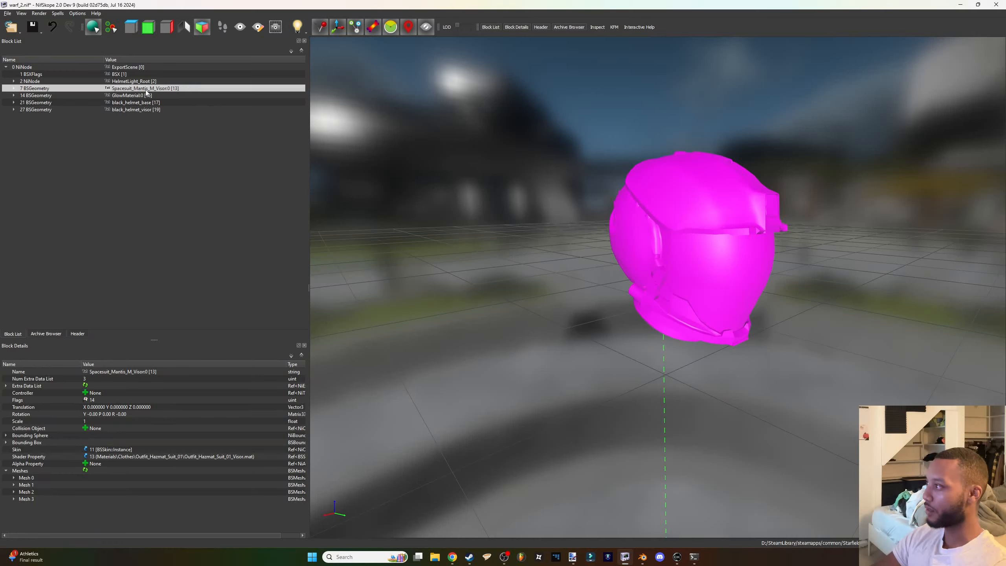
key("Delete")
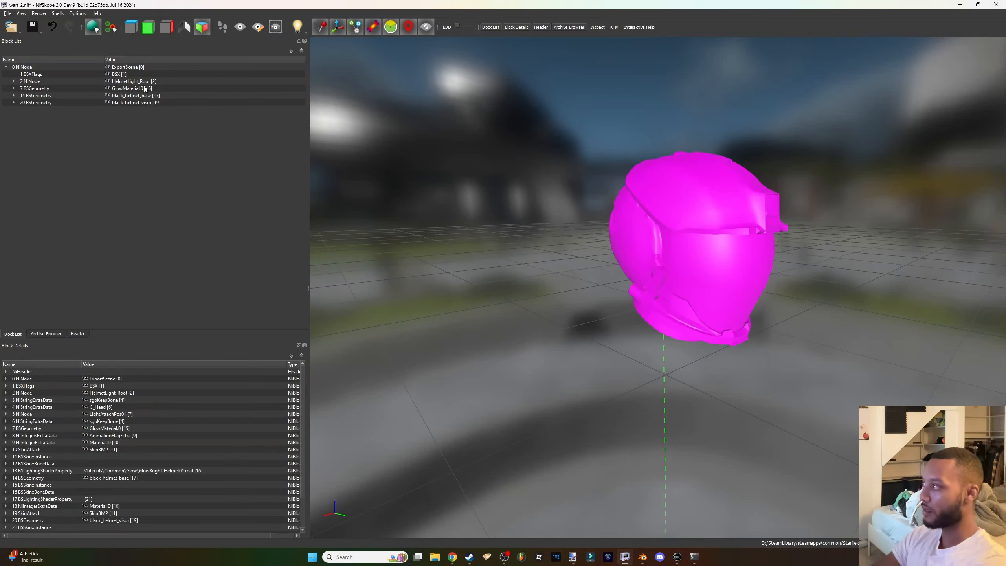
left_click(141, 83)
left_click(131, 89)
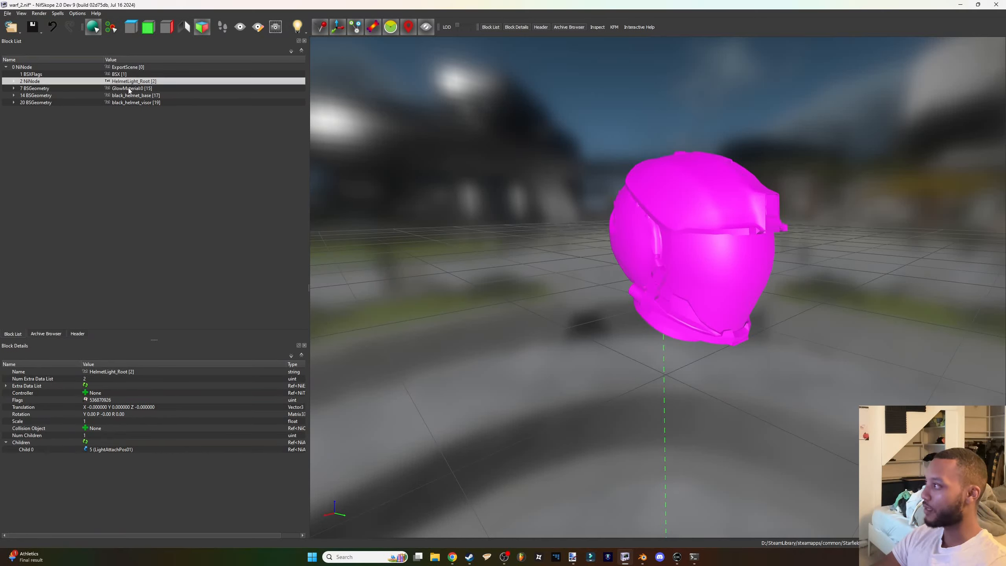
left_click_drag(456, 236, 577, 324)
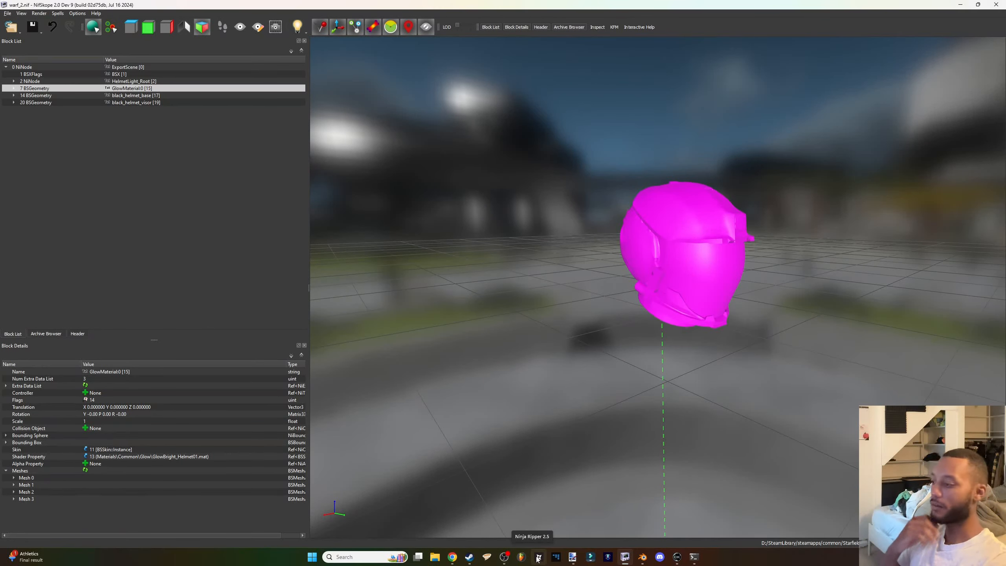
Open paint.net, check the helmet's material names in Blender, and open Greyhound's exported_files folder in File Explorer.
left_click(572, 557)
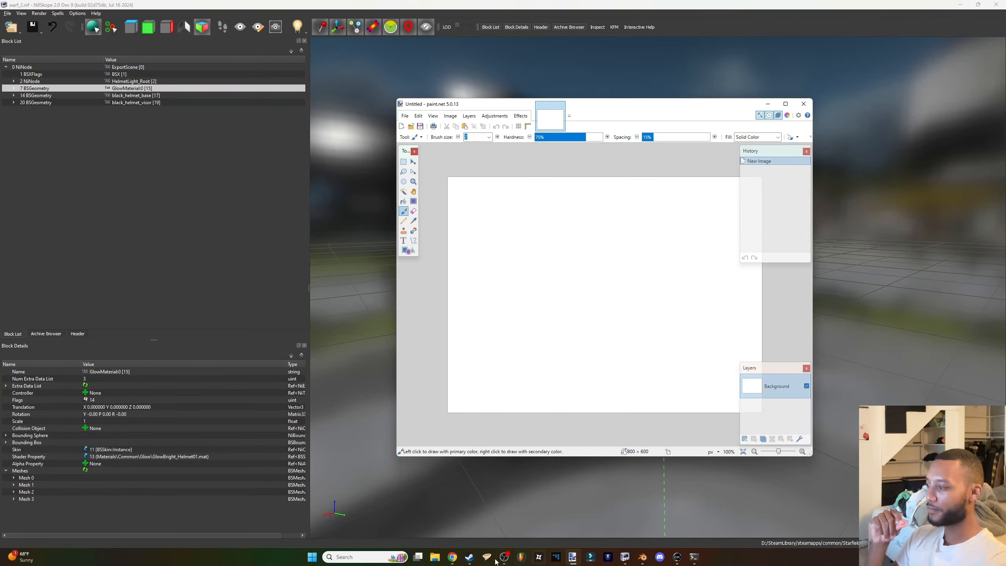
left_click(643, 558)
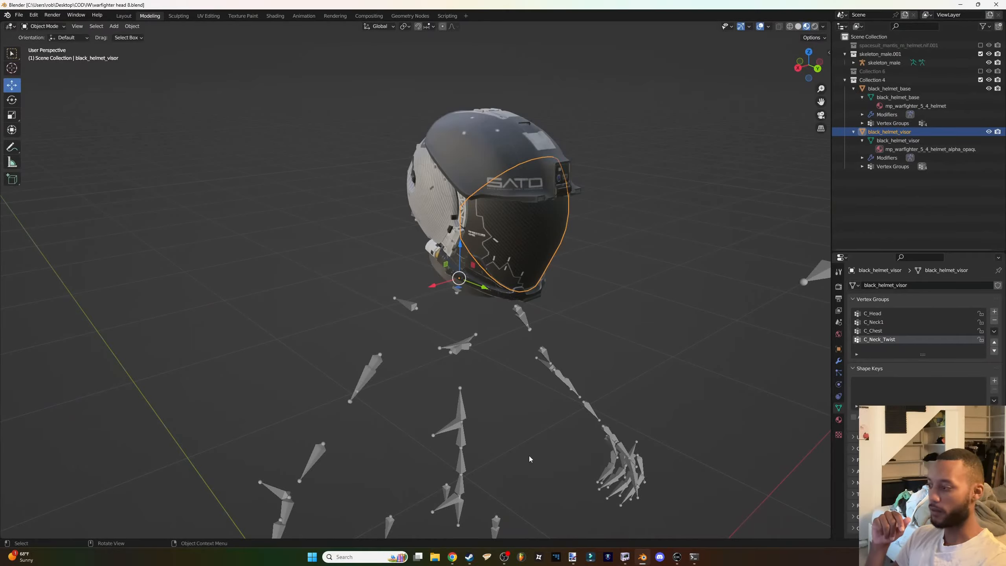
left_click(437, 560)
left_click_drag(579, 88, 342, 79)
left_click(192, 262)
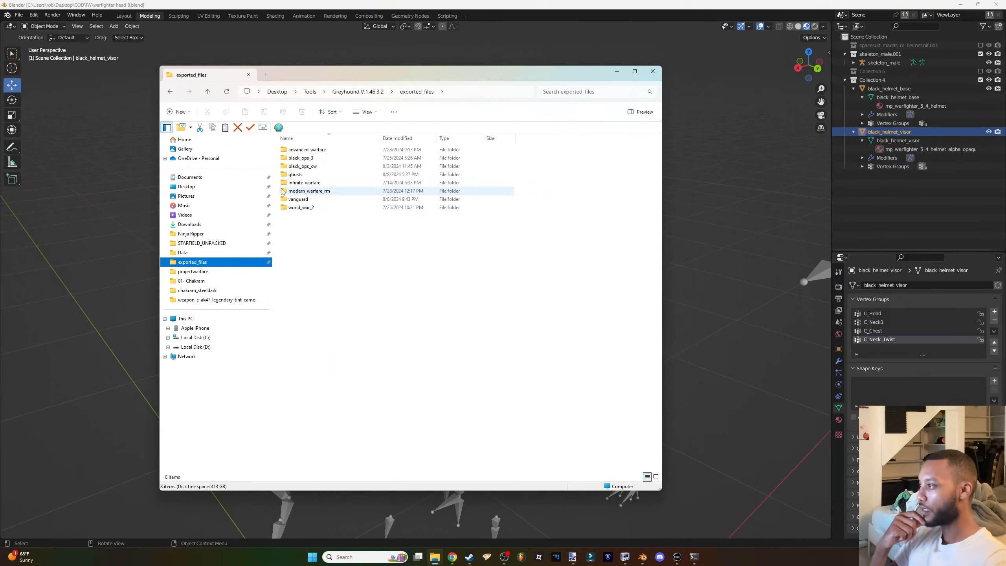
From infinite_warfare's xmodels/_images, open the mp_warfighter_5_4_helmet and mp_warfighter_5_4_helmet_alpha_opaque color and normal images in paint.net.
double_click(331, 184)
double_click(325, 150)
mouse_move(660, 149)
left_mouse_down()
mouse_move(661, 302)
mouse_move(664, 283)
left_mouse_up()
double_click(324, 336)
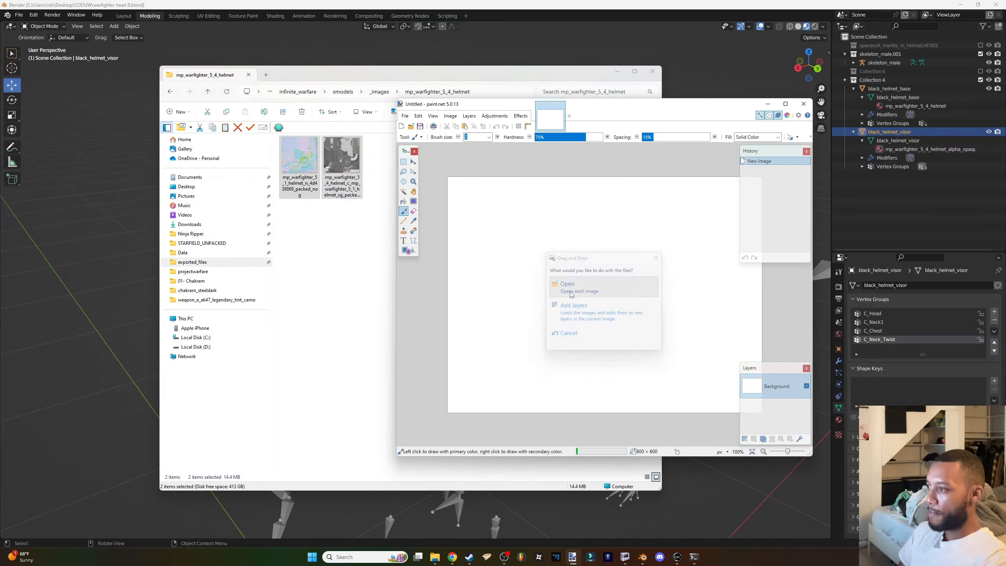
left_click(571, 294)
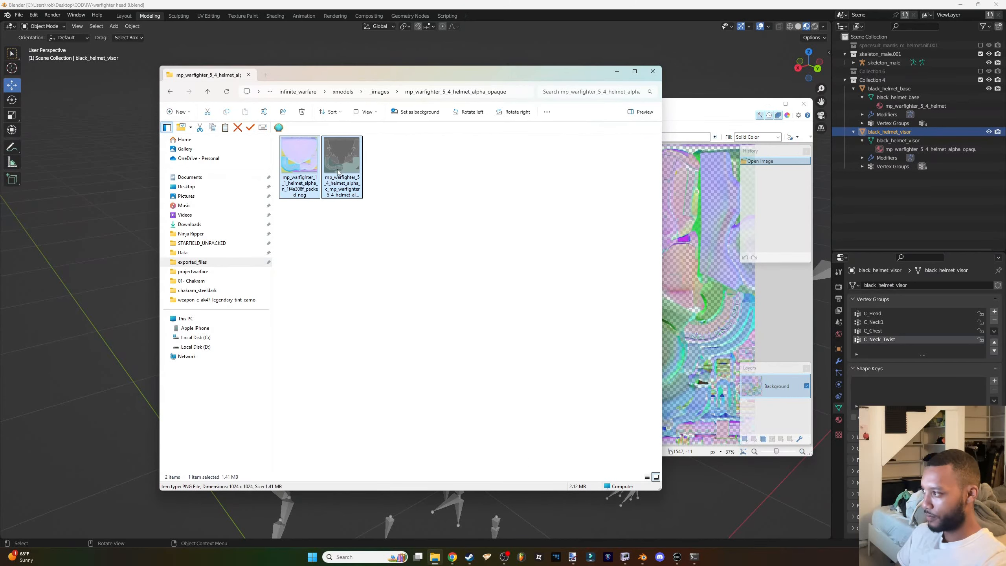
left_click(580, 117)
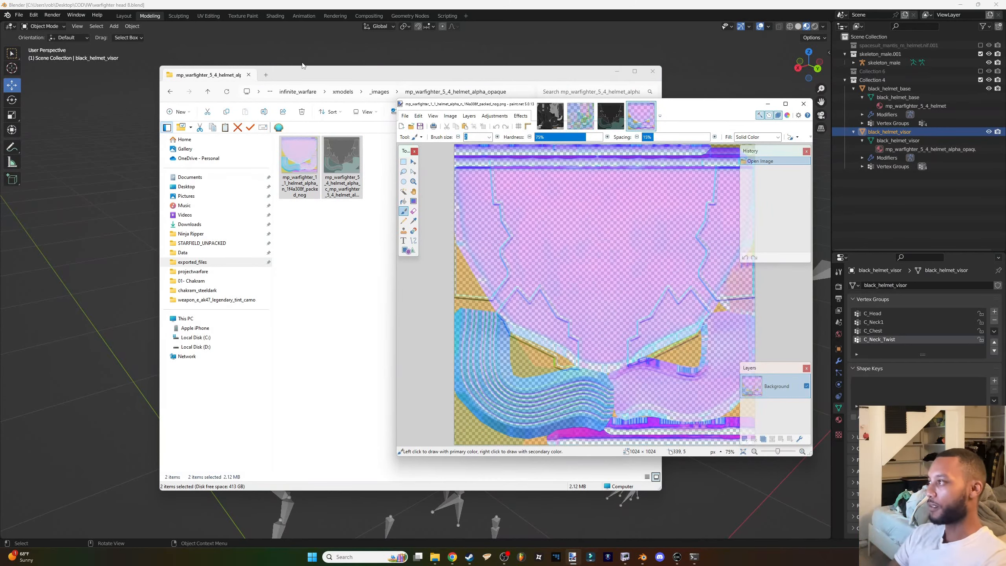
Browse to Starfield's Data/textures/clothes/ProjectWarfare/protagonist1 folder to check how its texture files are named.
left_click(183, 253)
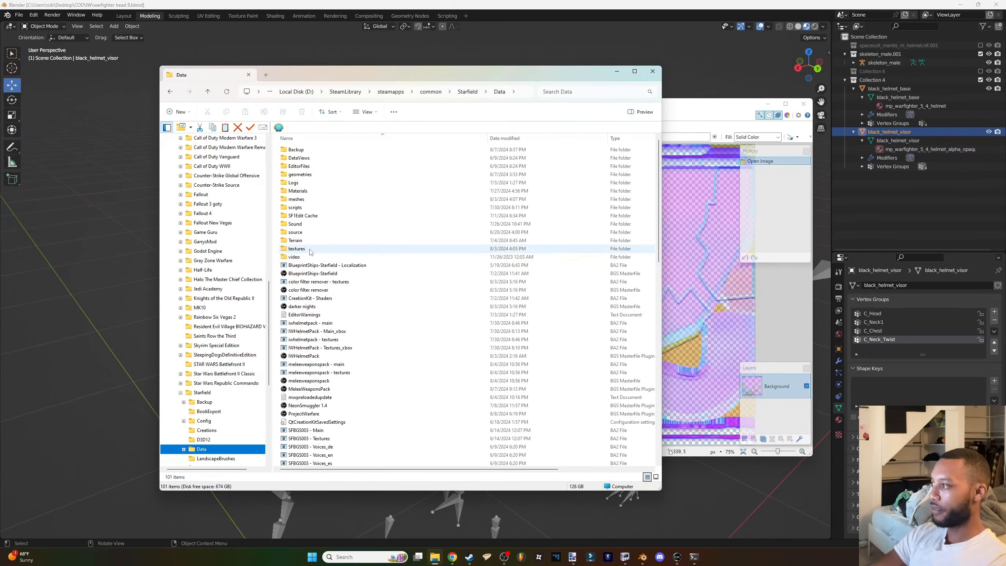
double_click(310, 250)
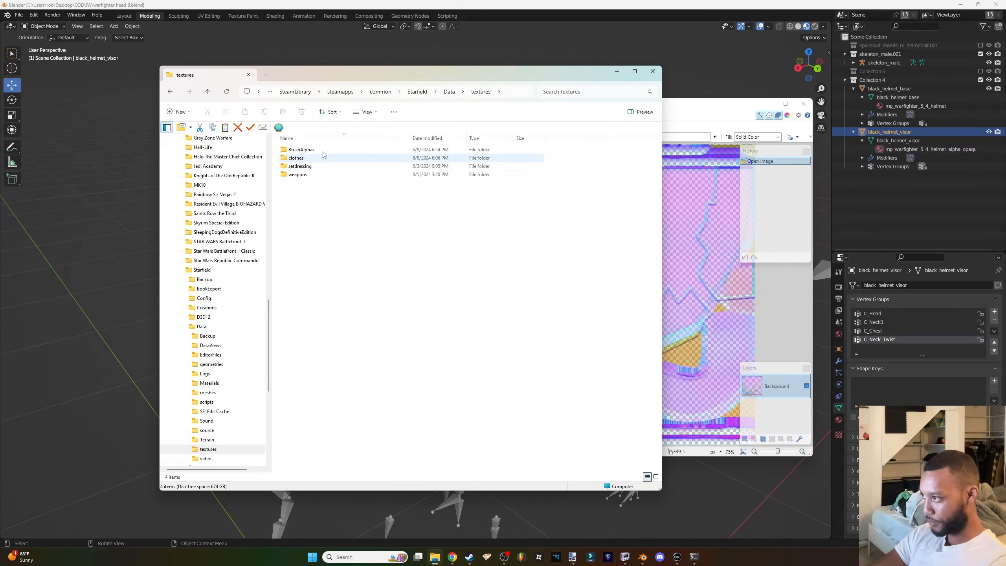
double_click(299, 159)
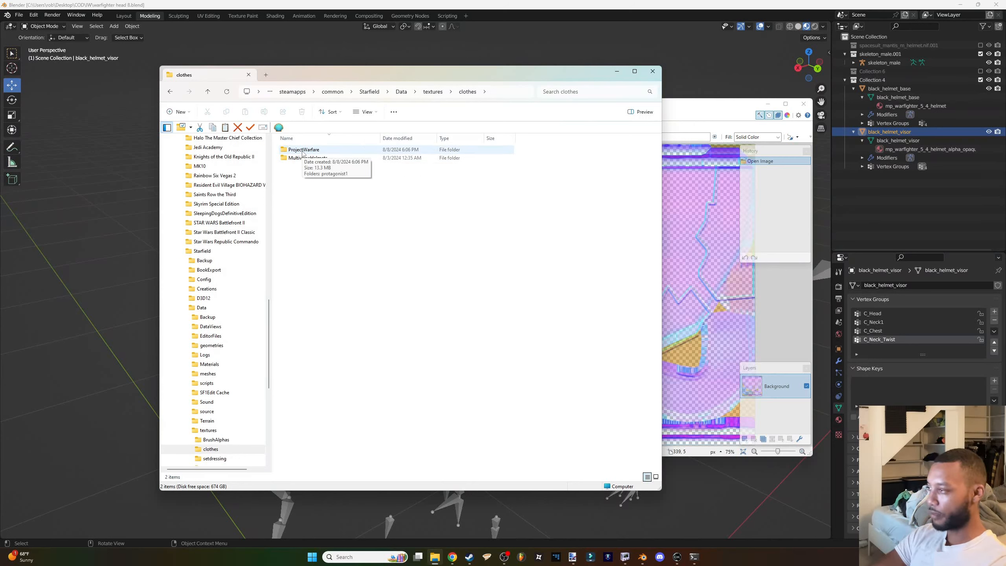
double_click(303, 149)
double_click(329, 151)
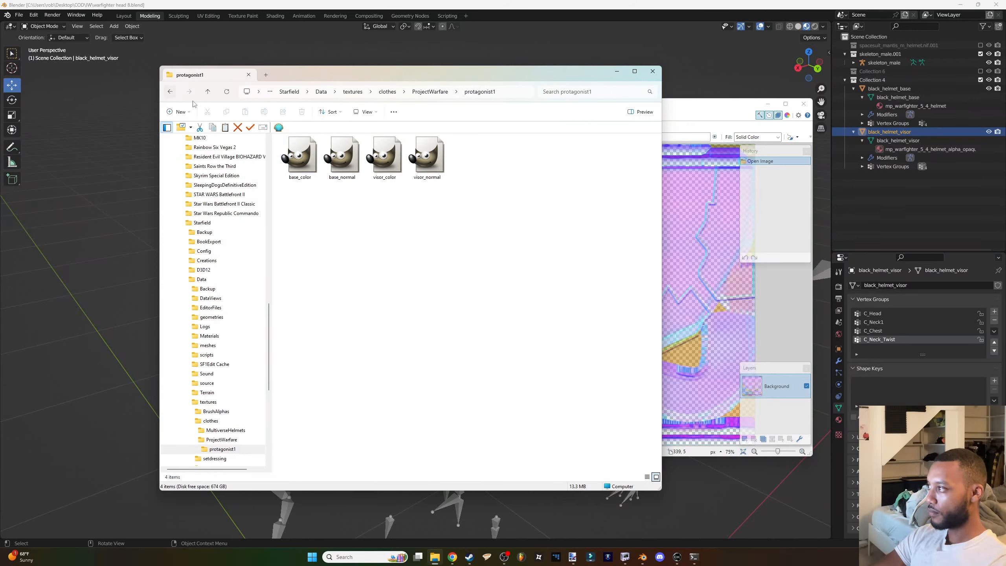
Create a folder named protagonist2 in textures/clothes/ProjectWarfare and open it.
left_click(170, 92)
left_click(181, 127)
type("protagonist2")
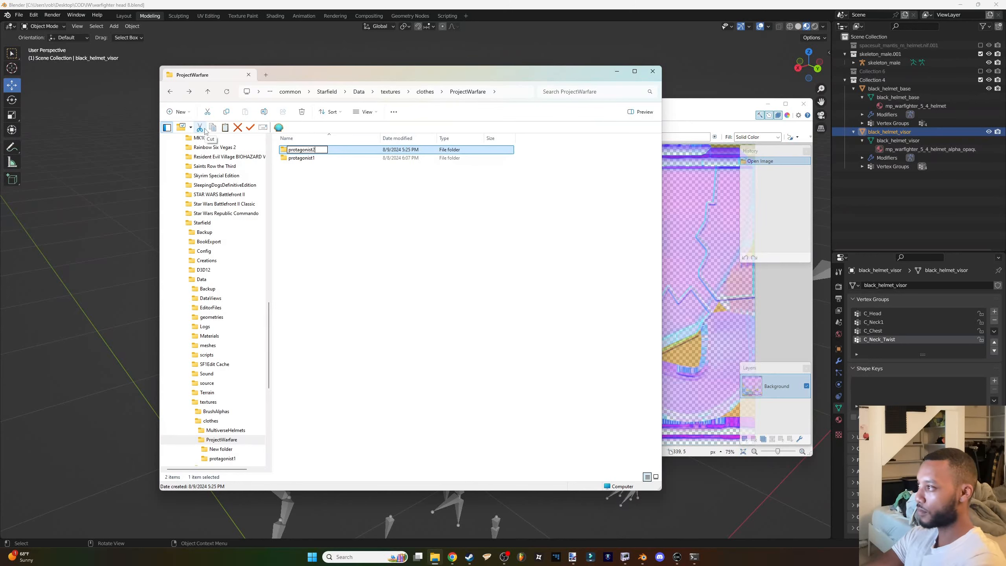
key("Return")
double_click(367, 160)
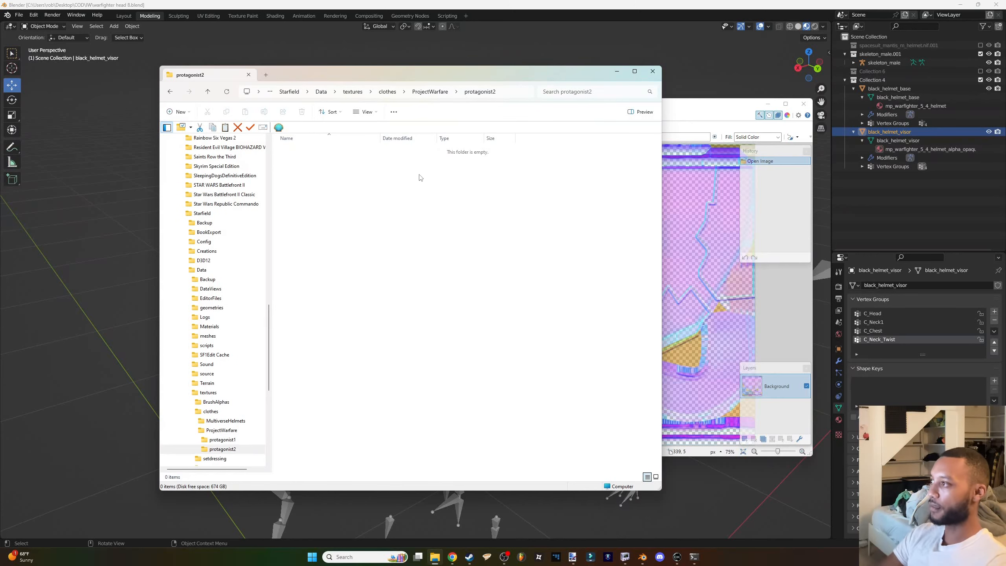
Save the helmet base's color image from paint.net as a DDS file named base_color in the protagonist2 textures folder.
left_click(671, 140)
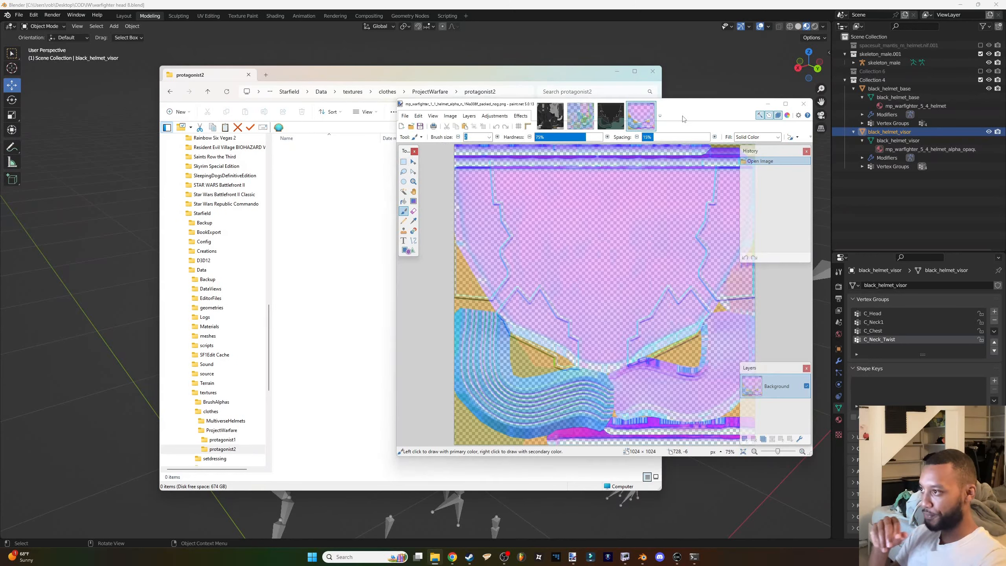
left_click(543, 124)
left_click(405, 116)
left_click(421, 175)
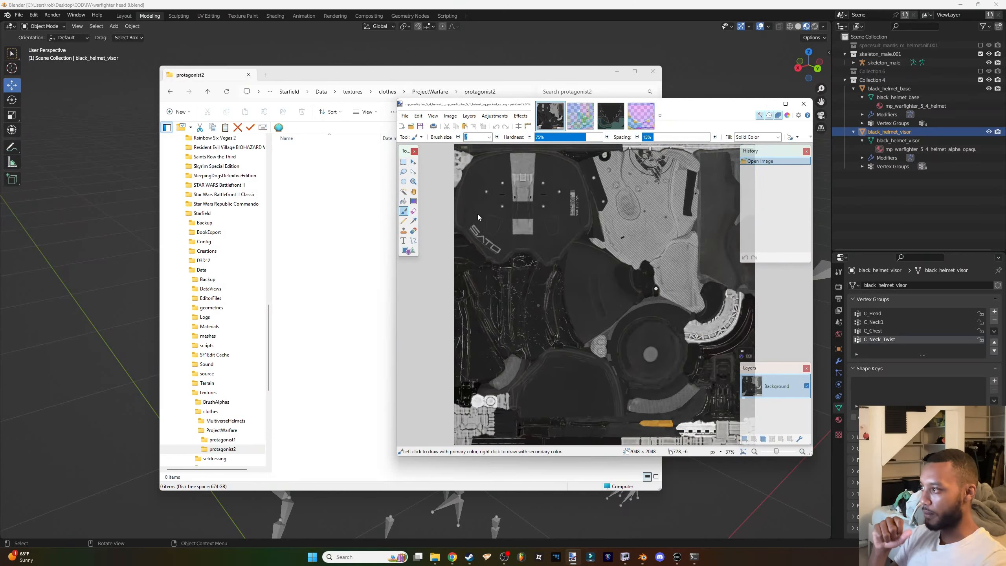
left_click(738, 121)
key("ctrl+v")
key("Return")
left_click(555, 332)
left_click(515, 358)
double_click(555, 322)
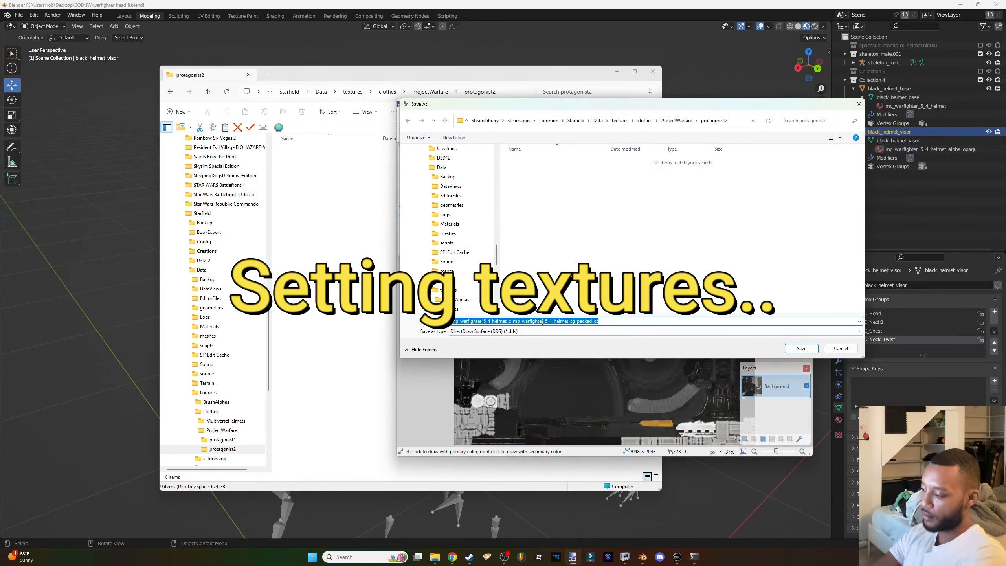
type("base_color")
key("Return")
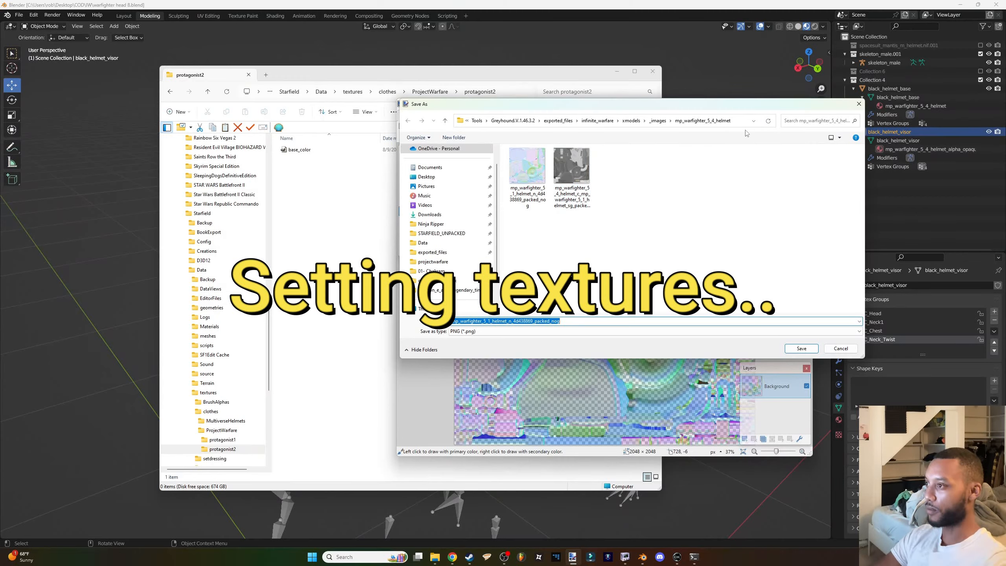
Save the helmet base's normal image as a DDS file named base_normal in the protagonist2 textures folder.
key("ctrl+v")
key("Return")
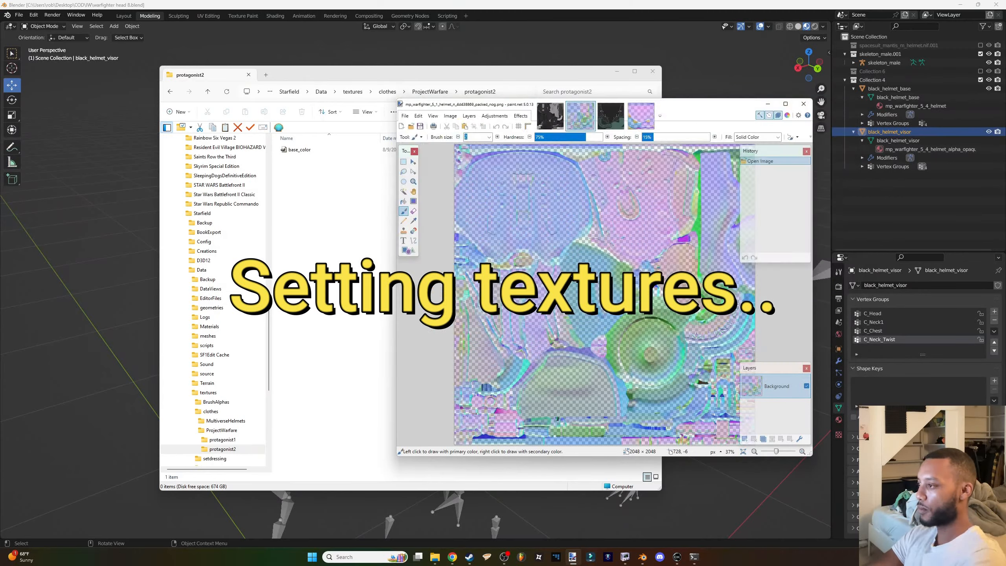
left_click(799, 467)
Save the helmet_alpha color image as a DDS file named visor_color in the protagonist2 textures folder.
left_click(610, 116)
key("ctrl+shift+s")
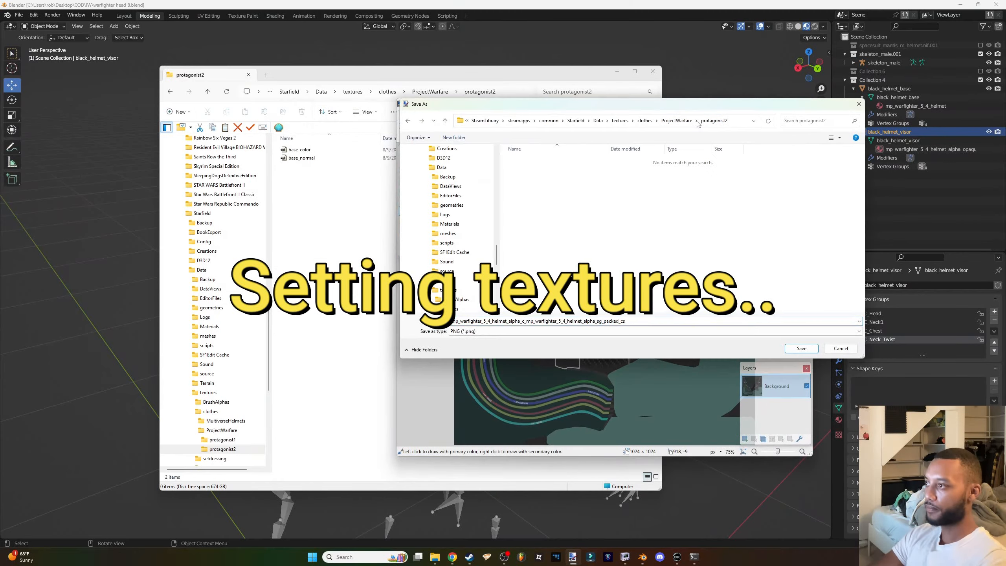
left_click(555, 333)
left_click(515, 358)
left_click(522, 168)
key("Return")
left_click(357, 133)
left_click(799, 468)
Save the helmet_alpha normal image as a DDS file named visor_normal in the protagonist2 textures folder.
left_click(641, 116)
key("ctrl+shift+s")
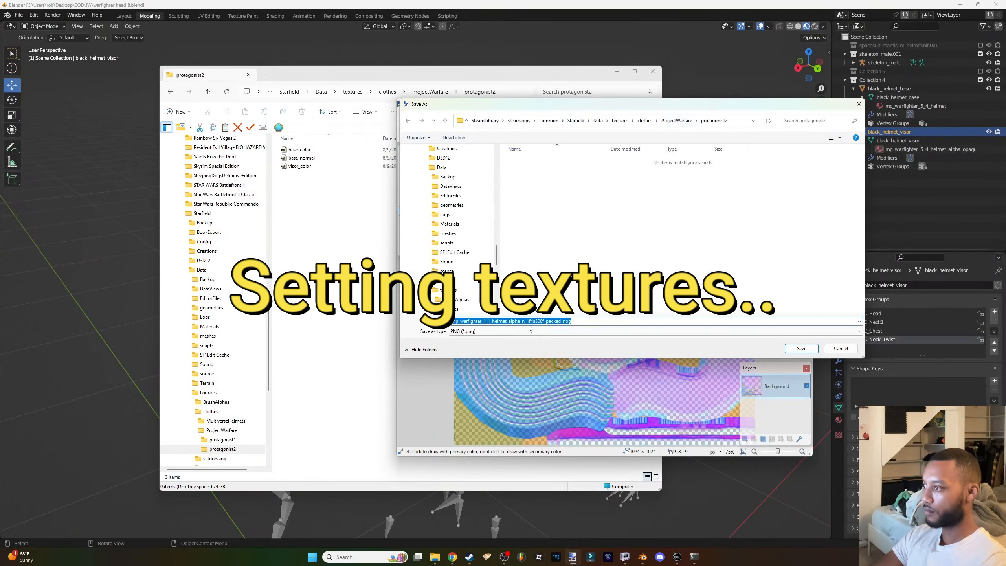
left_click(555, 333)
left_click(515, 357)
left_click(522, 178)
key("Return")
key("Return")
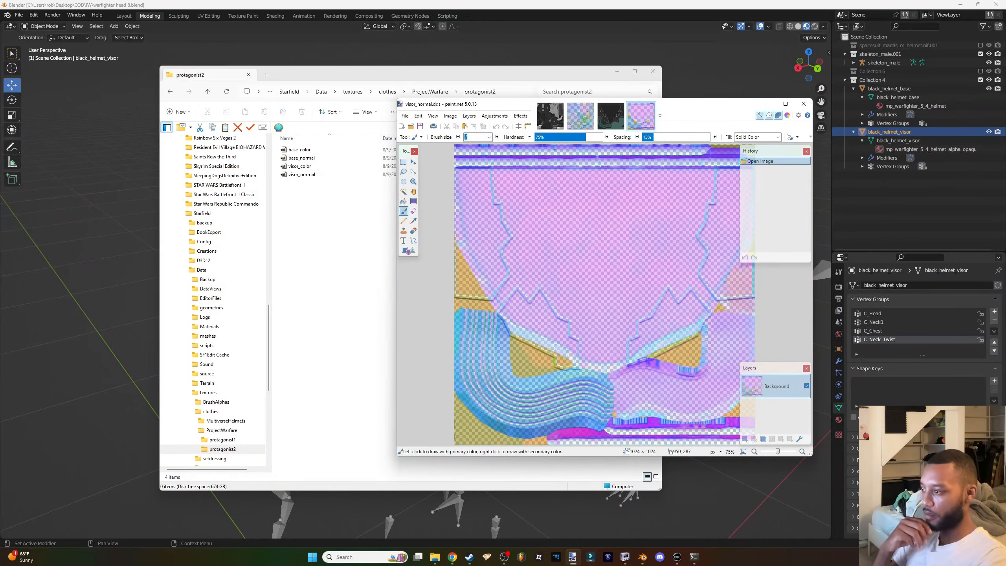
Switch to NifSkope and inspect how the warf_2 helmet looks without its materials.
left_click(677, 557)
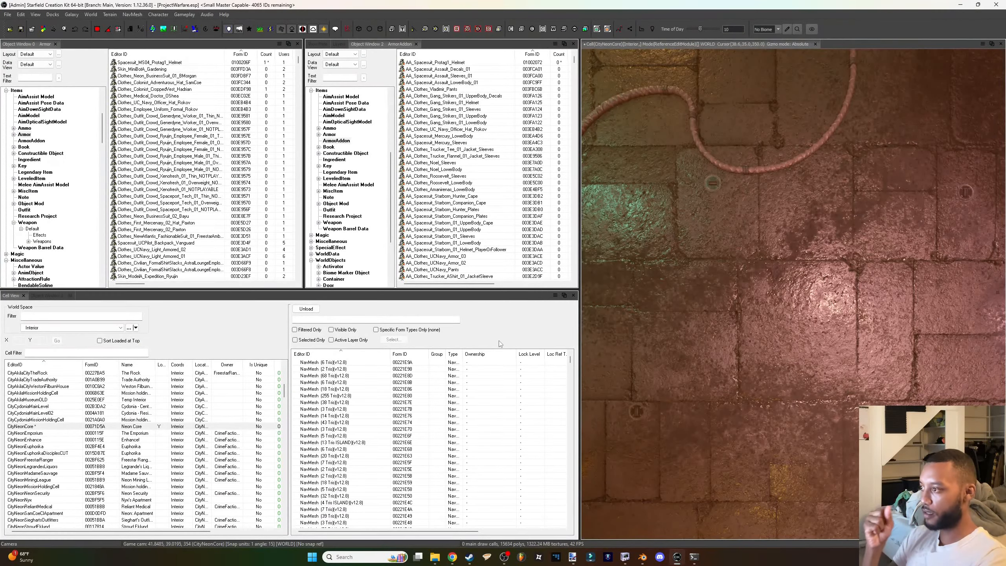
left_click(625, 557)
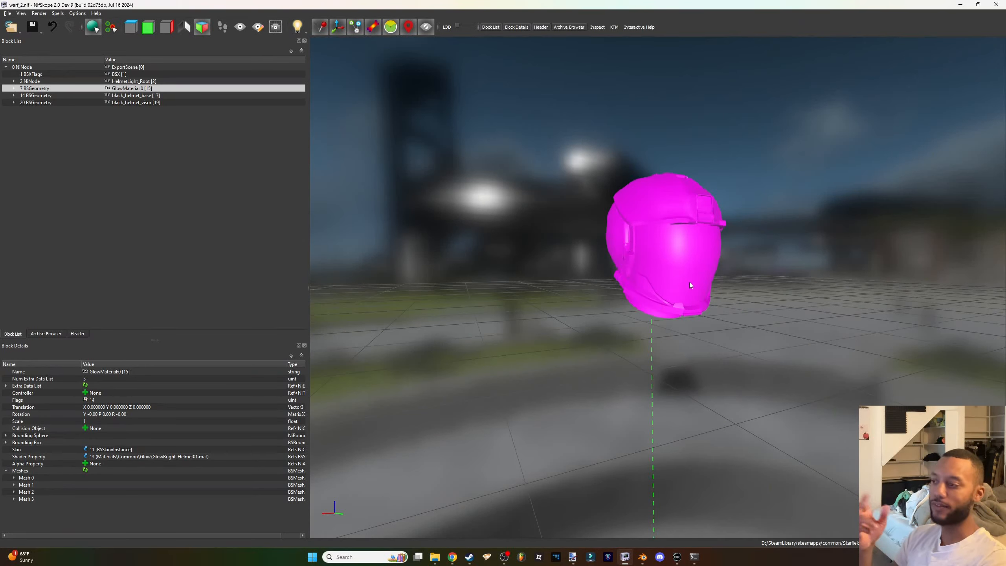
left_click_drag(692, 280, 658, 206)
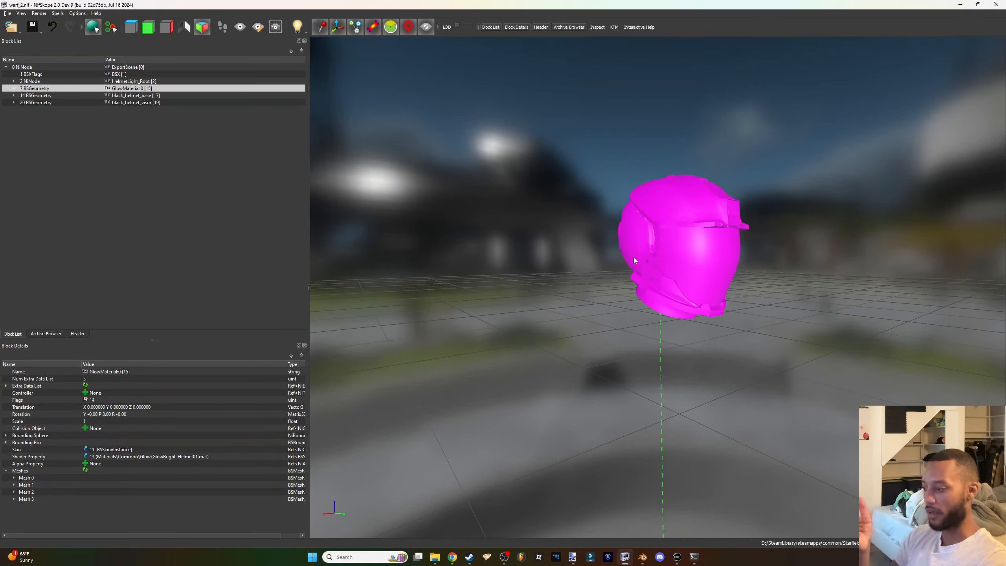
Switch to the Starfield Creation Kit, open the Material Editor and enable the Albedo and Normal textures on the untitled material.
left_click(677, 557)
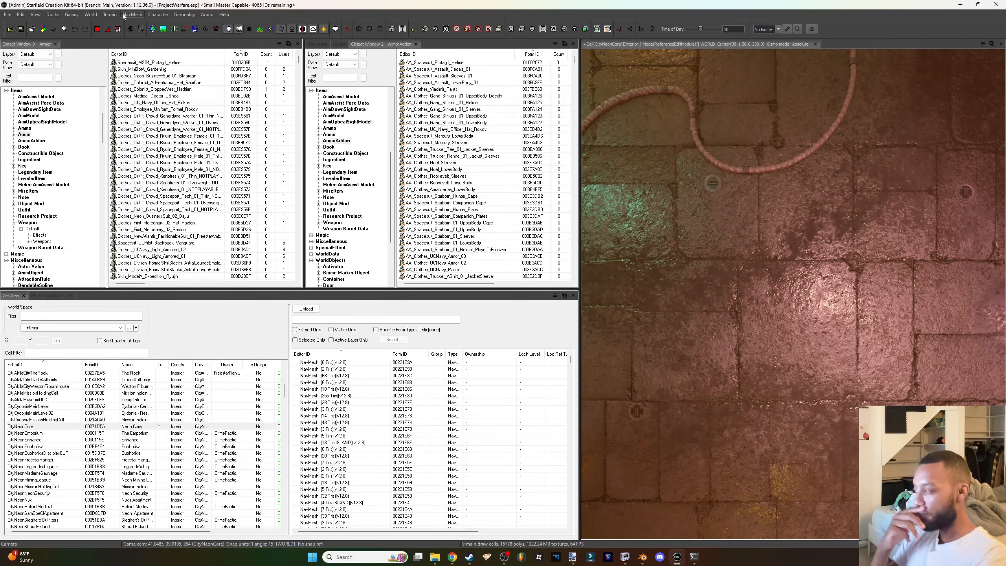
left_click(45, 30)
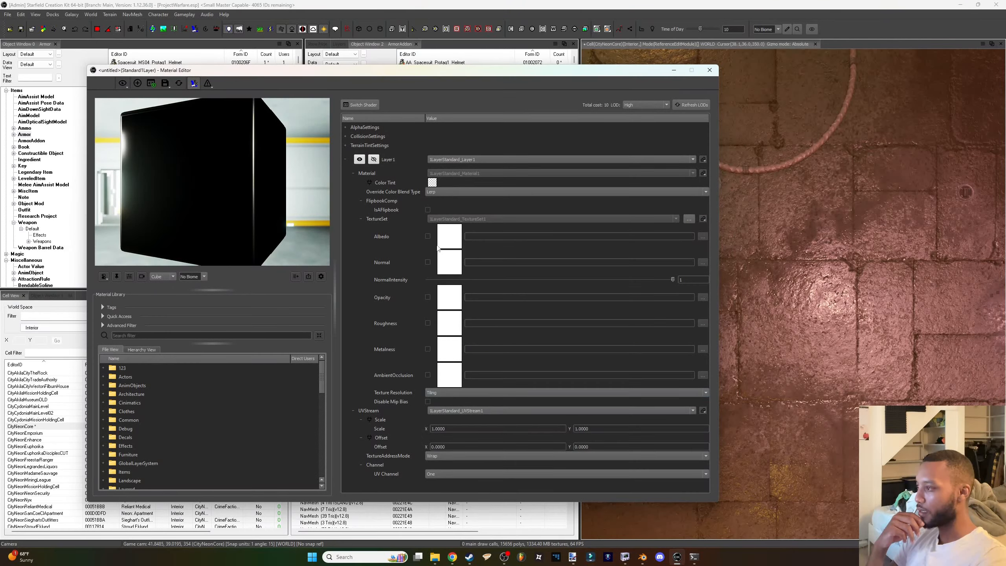
left_click(428, 236)
left_click(428, 262)
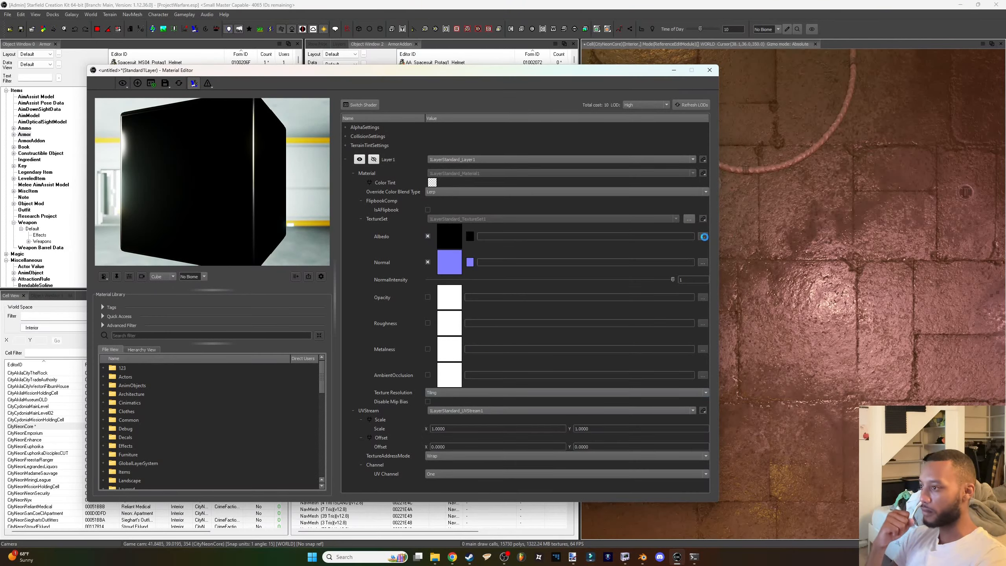
Assign base_color.dds as Albedo and base_normal.dds as Normal from textures/clothes/ProjectWarfare/protagonist2.
scroll(342, 305, "down", 3)
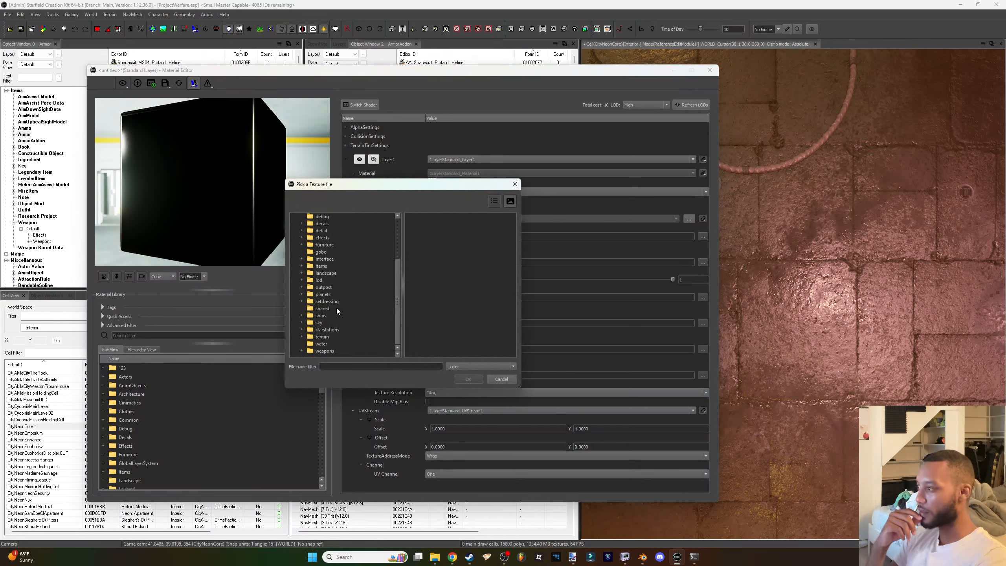
scroll(335, 317, "up", 3)
double_click(317, 266)
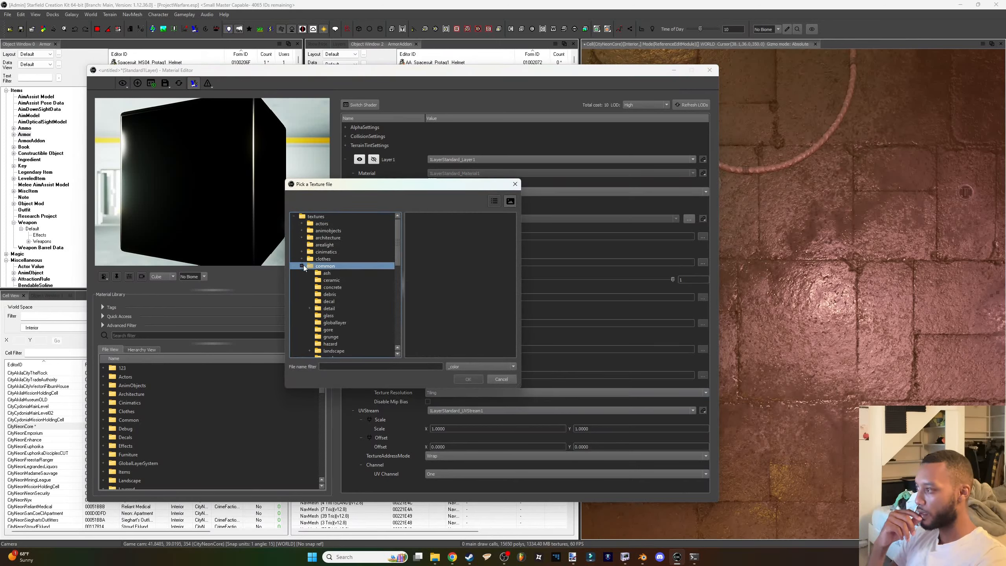
left_click(303, 266)
double_click(322, 260)
scroll(328, 268, "down", 5)
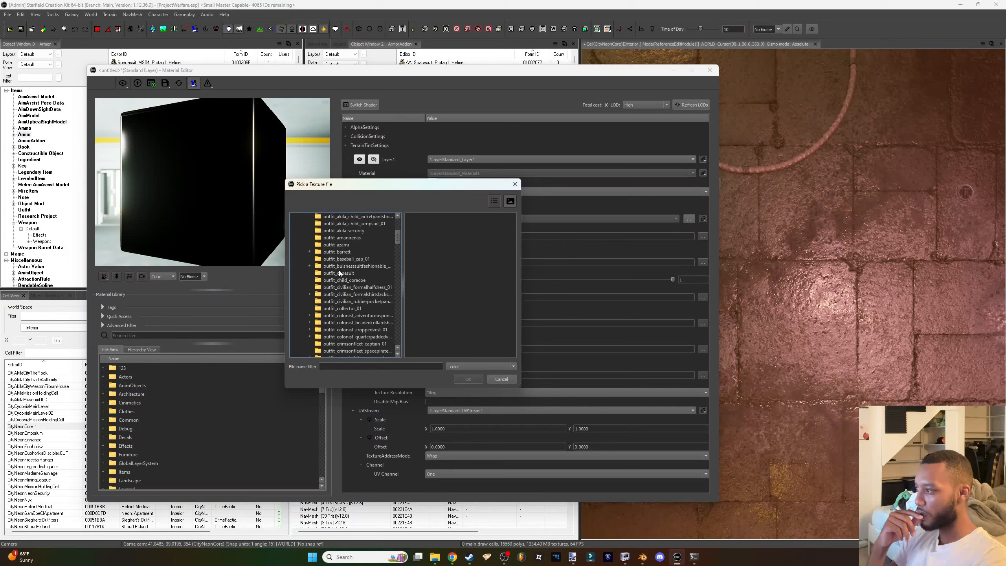
scroll(341, 272, "down", 15)
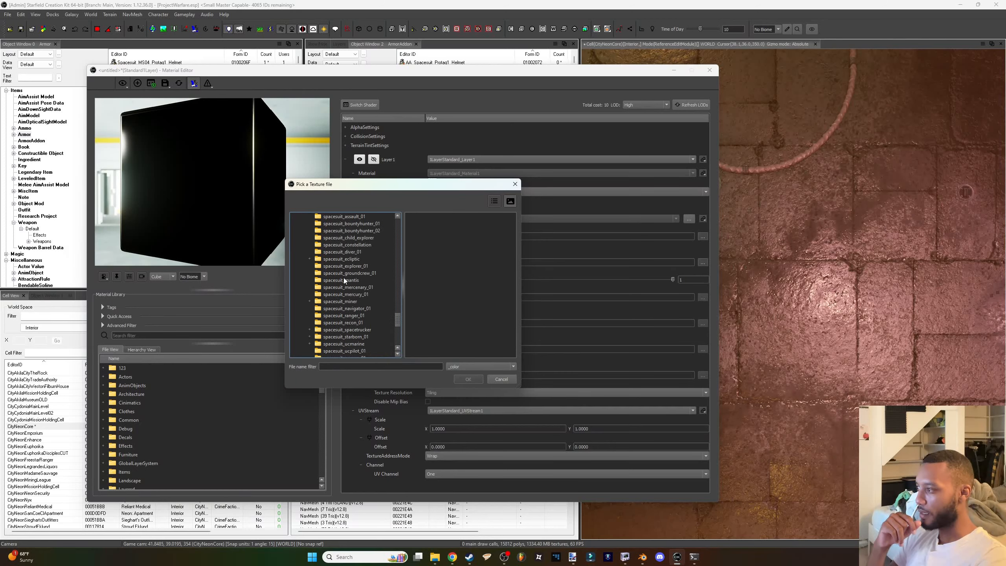
scroll(344, 277, "up", 3)
double_click(341, 274)
left_click(344, 287)
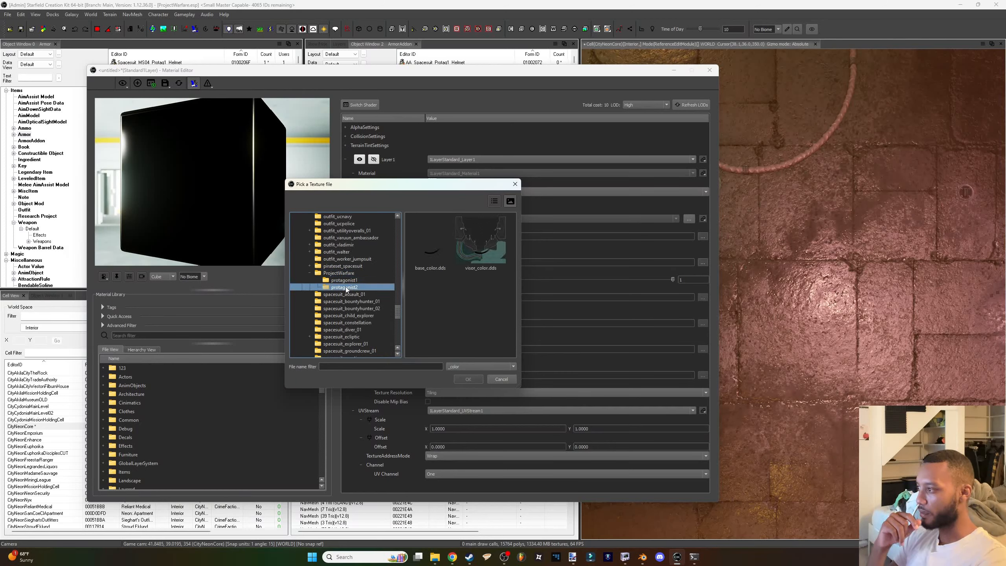
double_click(431, 242)
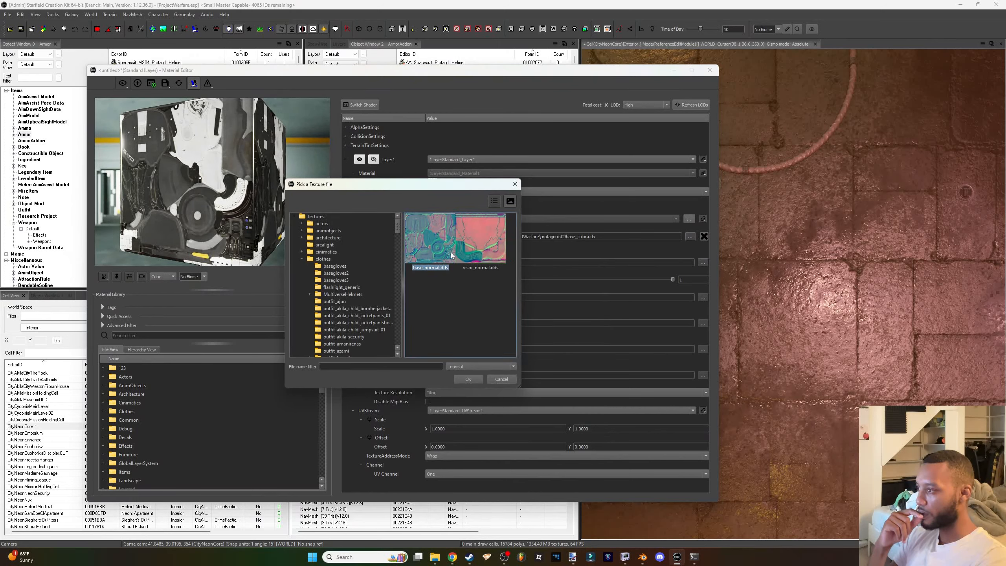
double_click(443, 254)
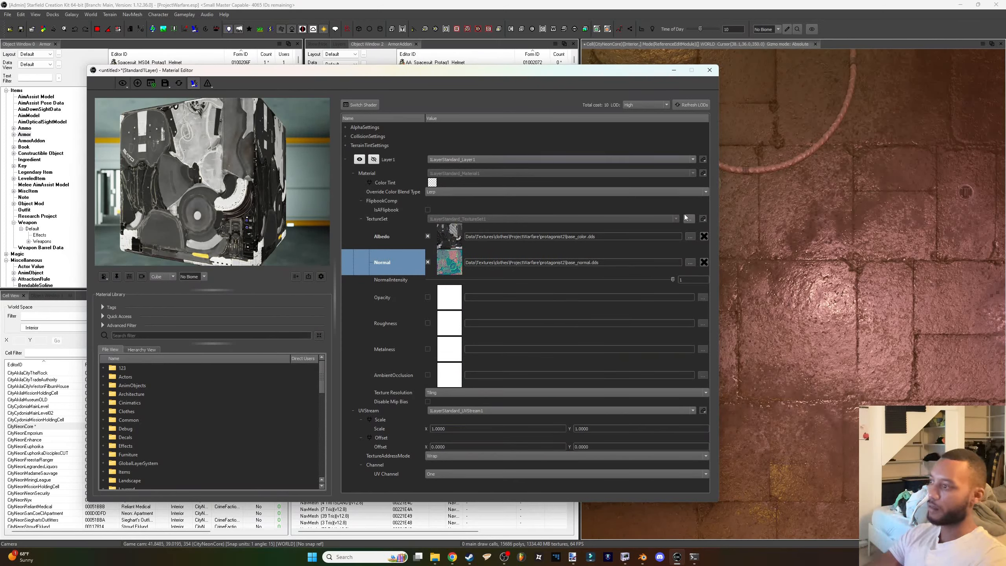
Start saving the material and browse to the Data/Materials/Clothes/ProjectWarfare folder.
key("ctrl+s")
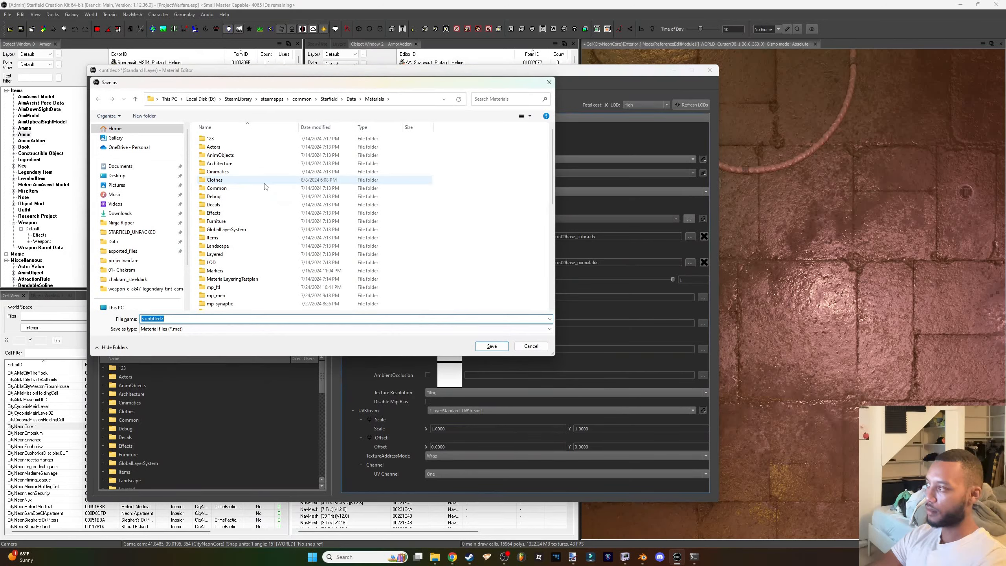
double_click(215, 180)
scroll(244, 193, "down", 5)
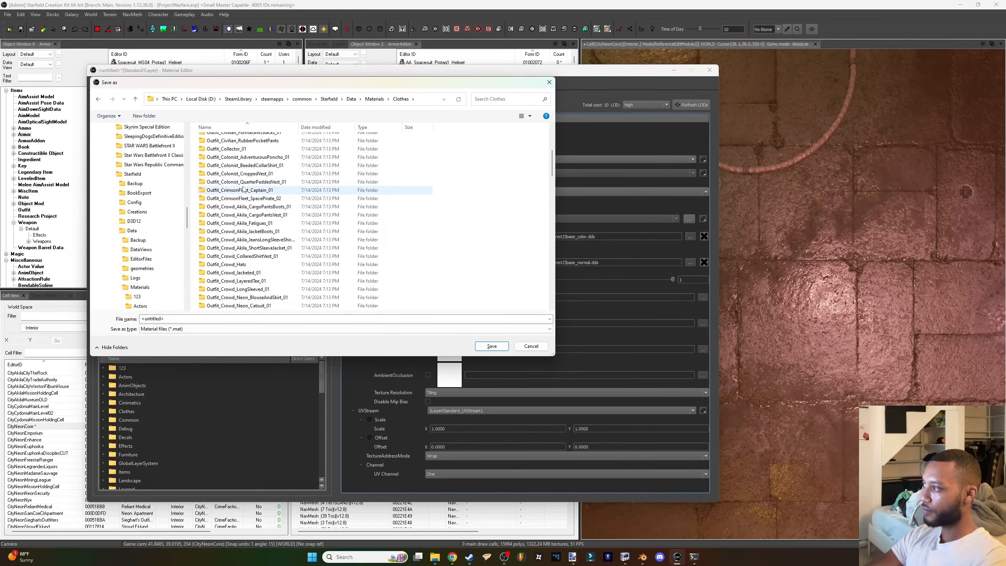
scroll(244, 193, "down", 8)
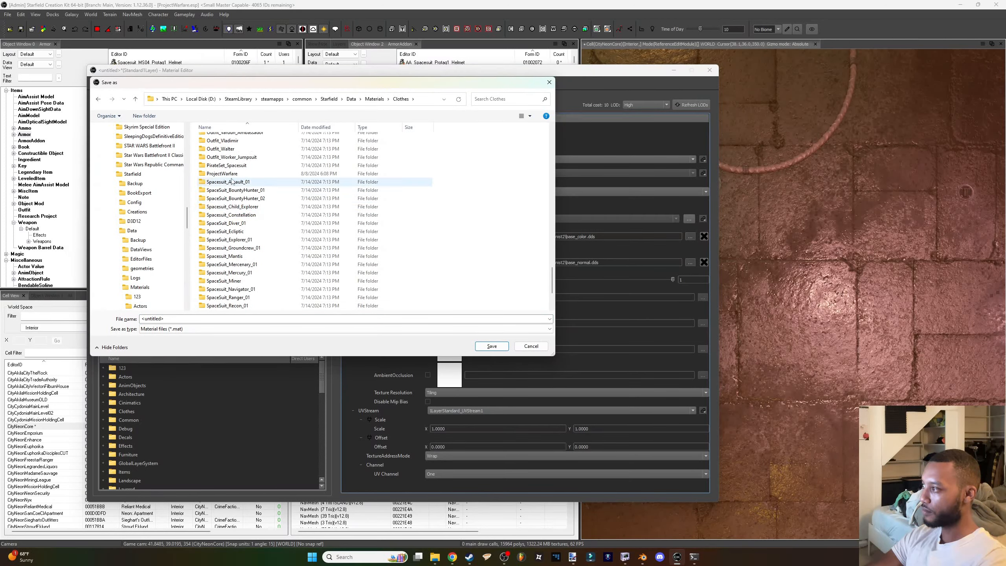
left_click(233, 176)
double_click(233, 175)
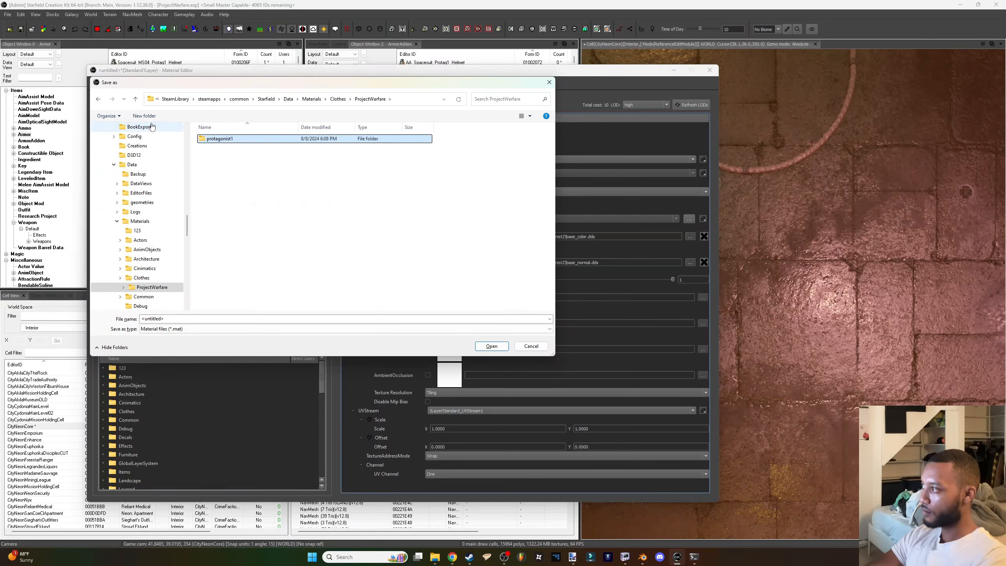
Create a folder named protagonist2 in ProjectWarfare and save the material in it as base.
type("protatgonist2")
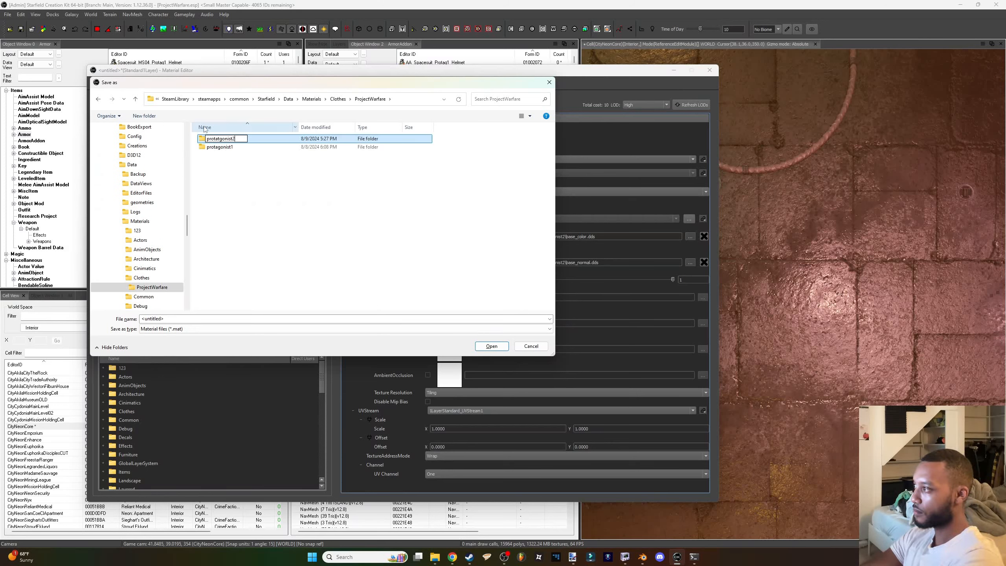
key("Return")
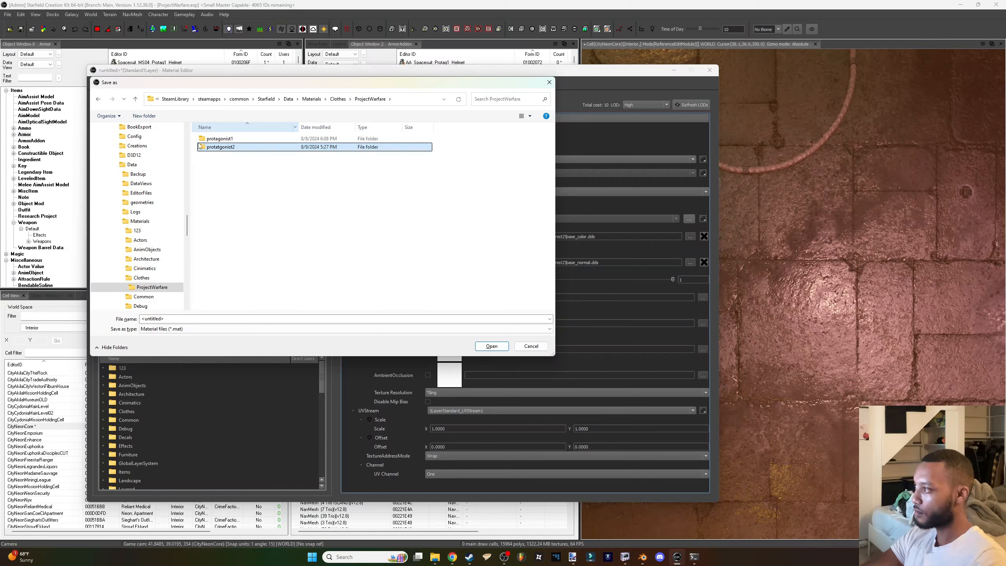
left_click(219, 147)
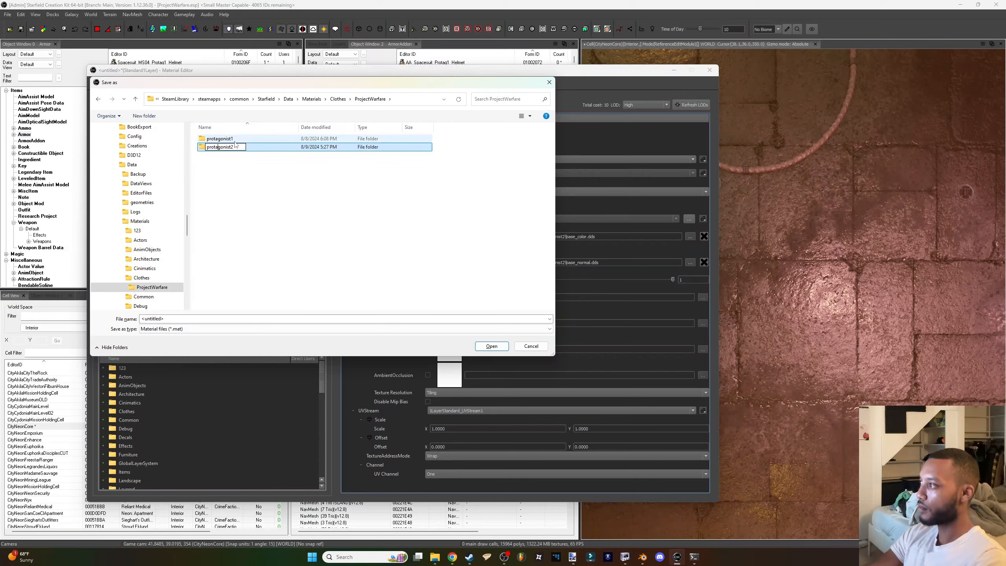
key("Return")
key("Return")
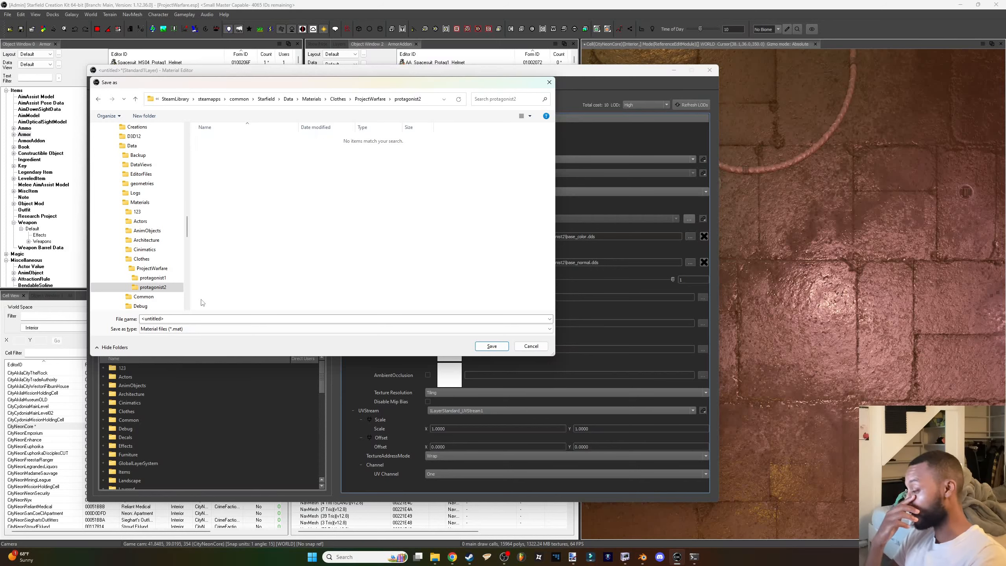
type("base")
key("Return")
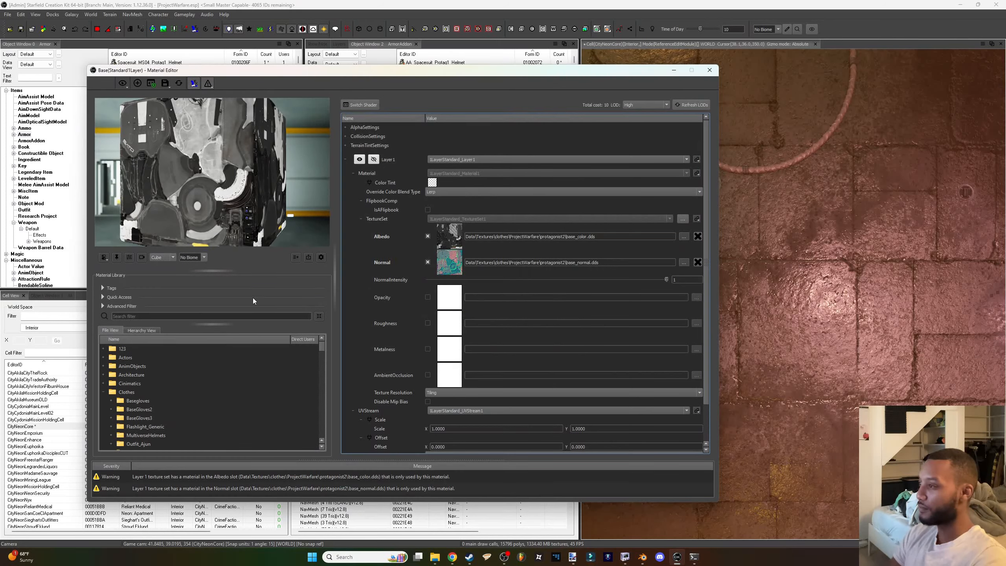
Create a new material named visor with the Standard1Layer shader model and save it in the protagonist2 materials folder.
left_click(138, 84)
scroll(412, 283, "down", 5)
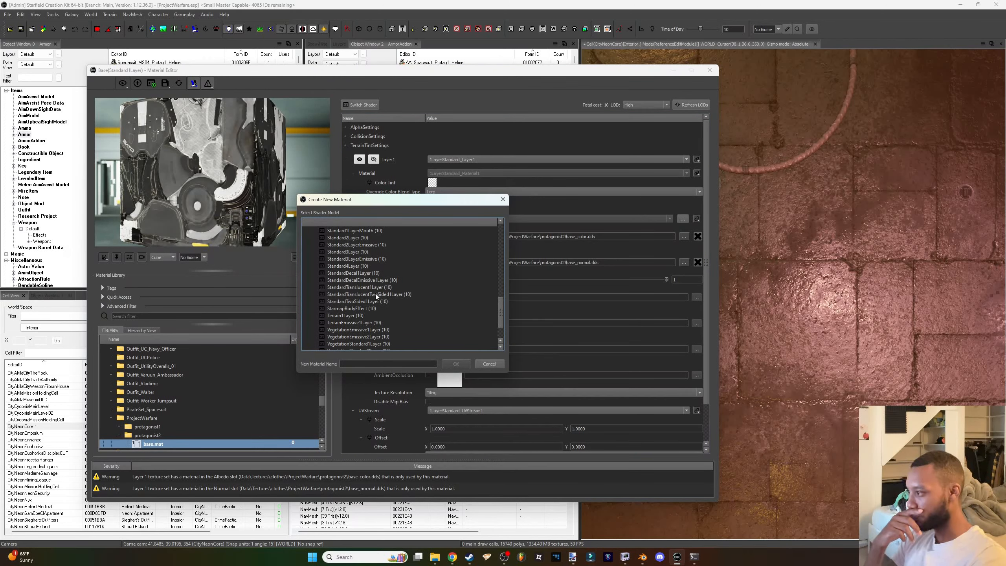
scroll(377, 295, "up", 12)
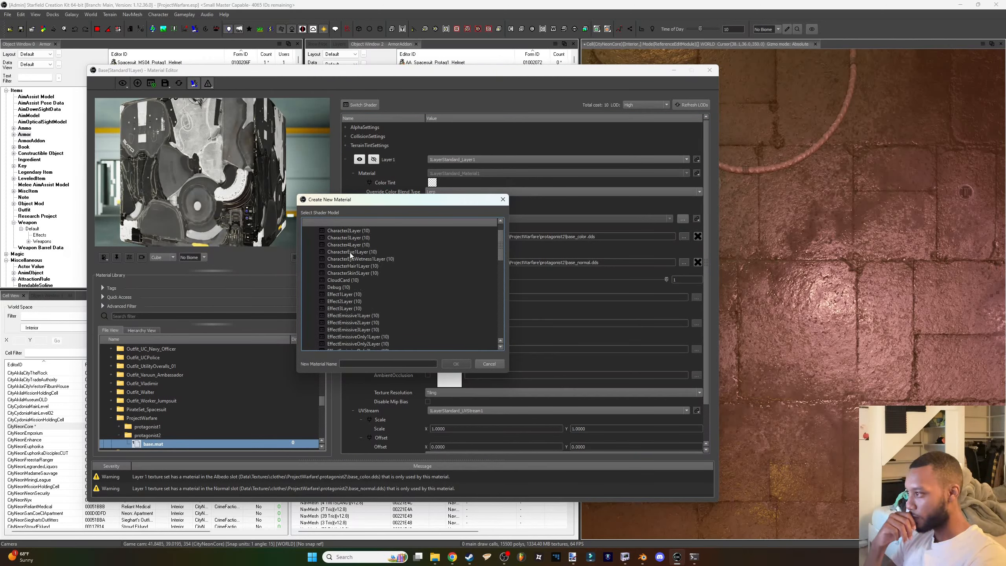
scroll(349, 254, "down", 10)
left_click(355, 267)
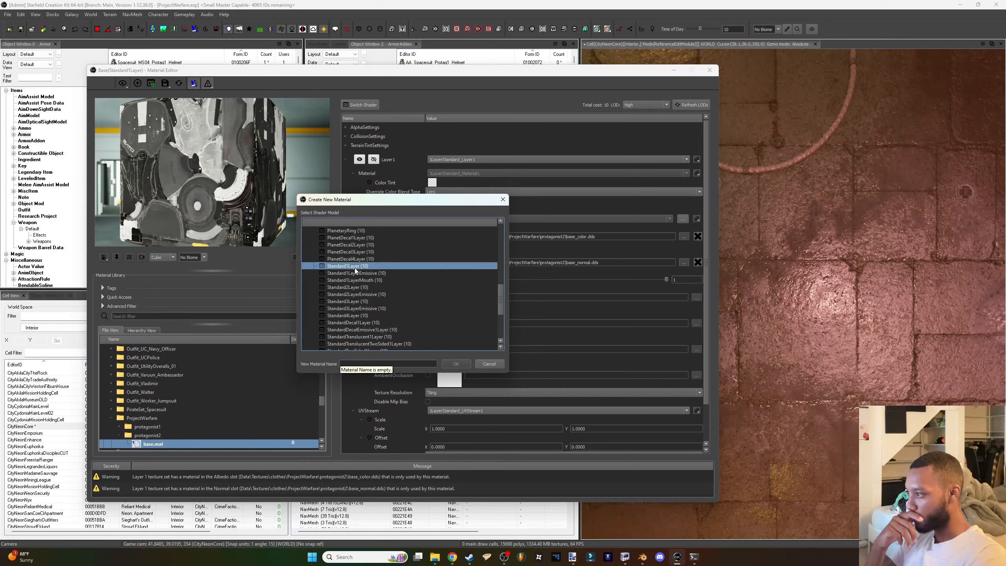
left_click(373, 359)
type("v")
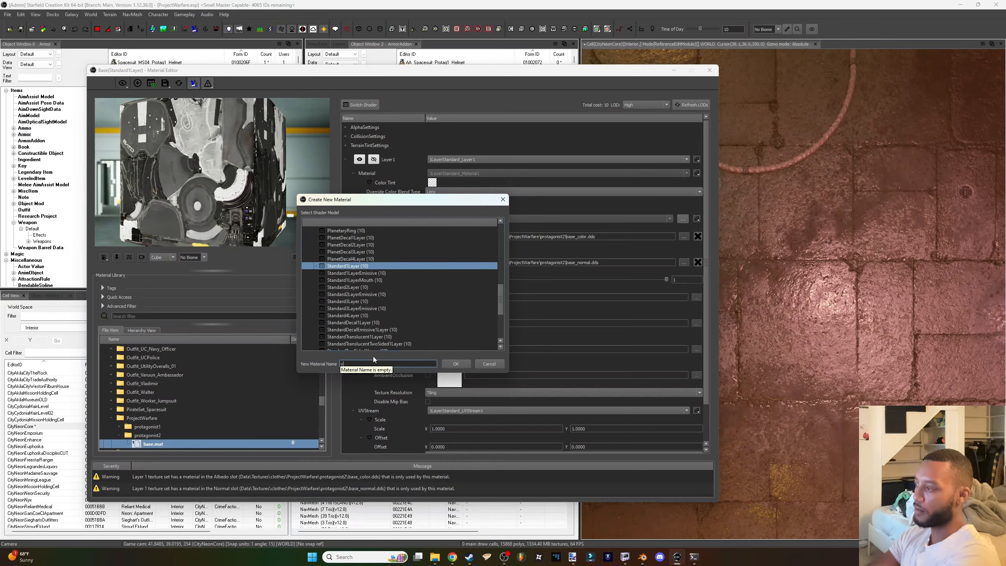
type("isor")
key("Return")
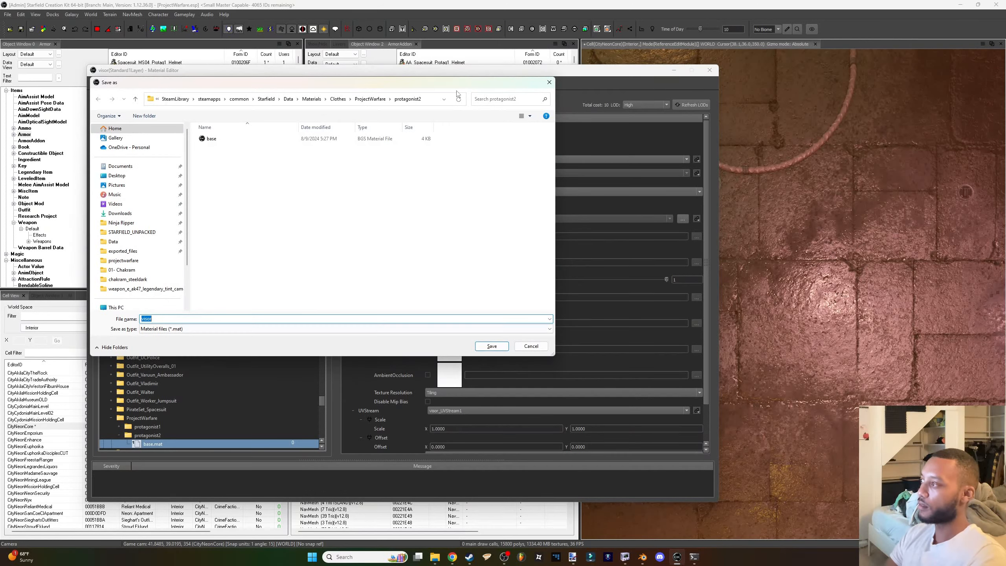
key("Return")
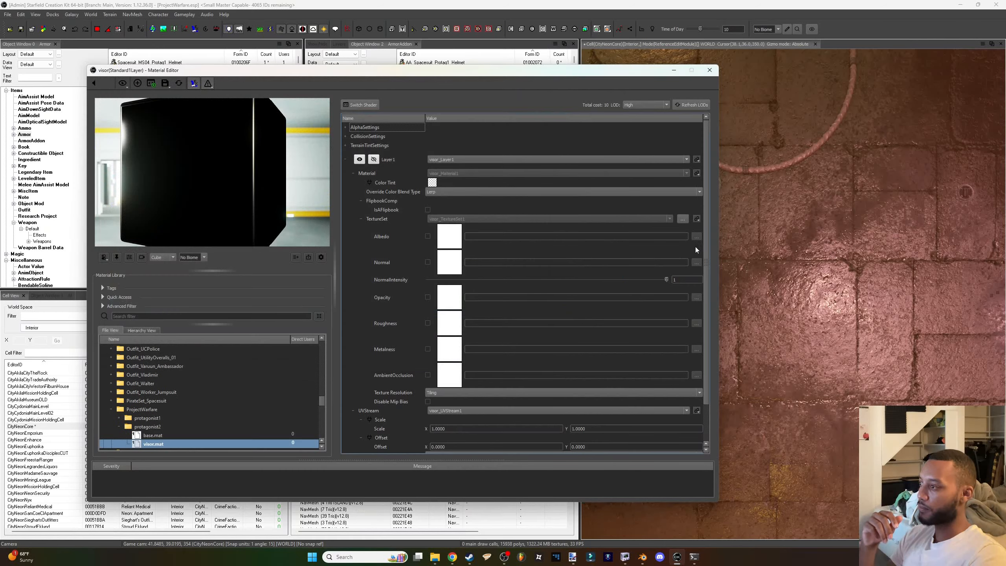
Assign visor_color.dds as the visor material's Albedo and visor_normal.dds as its Normal, and save the material.
left_click(428, 236)
left_click(427, 262)
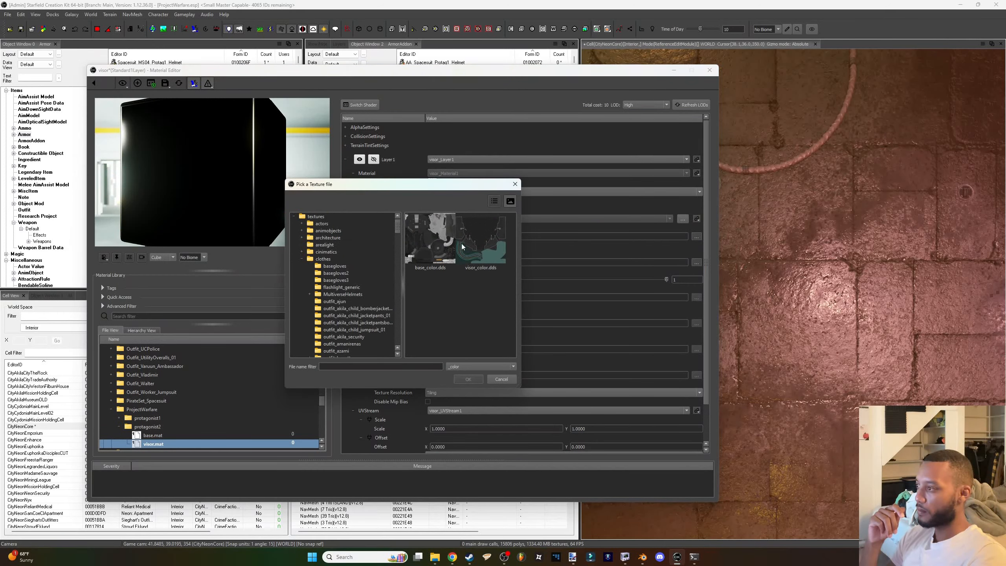
double_click(464, 245)
left_click(698, 260)
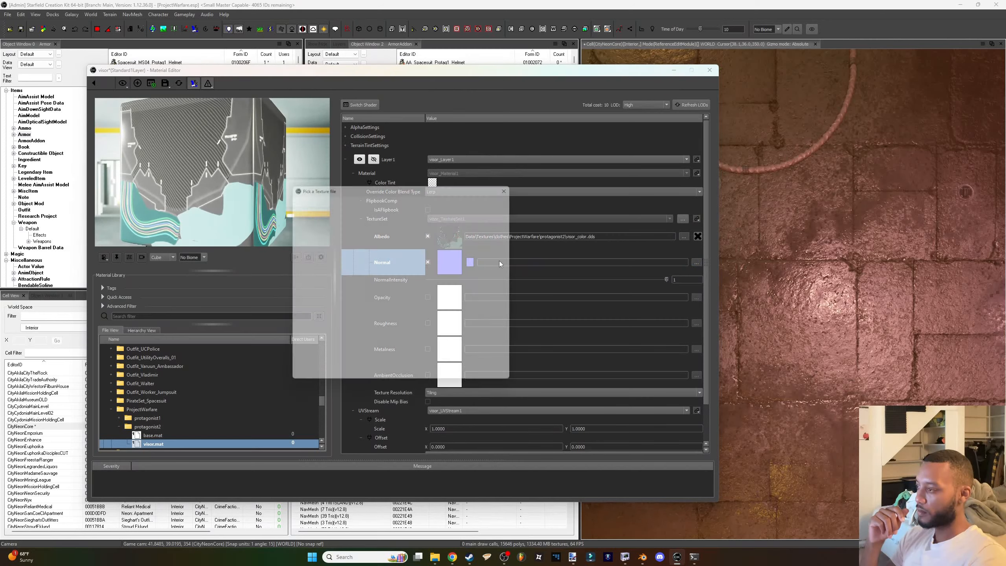
double_click(480, 254)
key("ctrl+s")
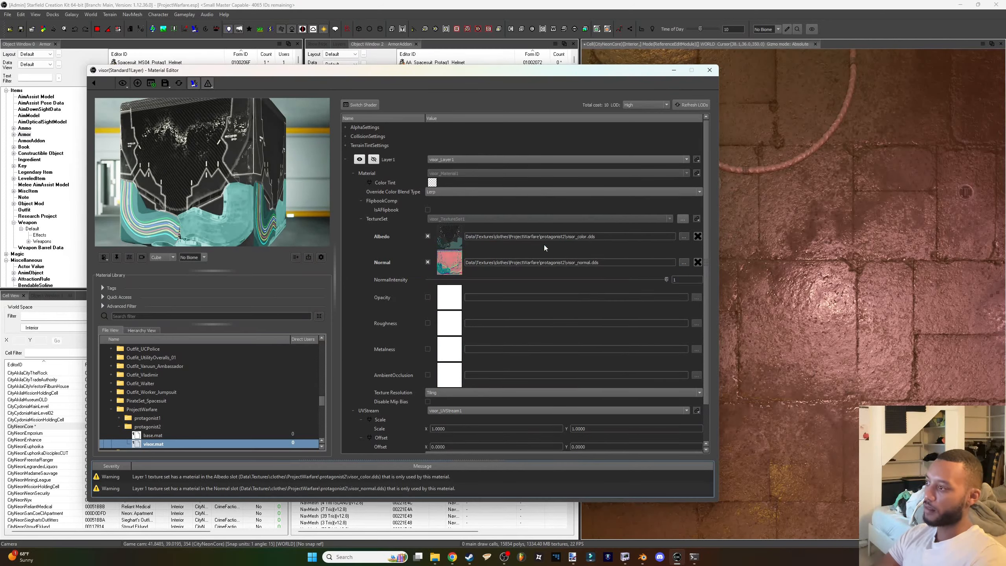
Close the Material Editor, switch to NifSkope, auto-detect the game resource paths in its settings and apply them.
left_click(709, 69)
left_click(625, 557)
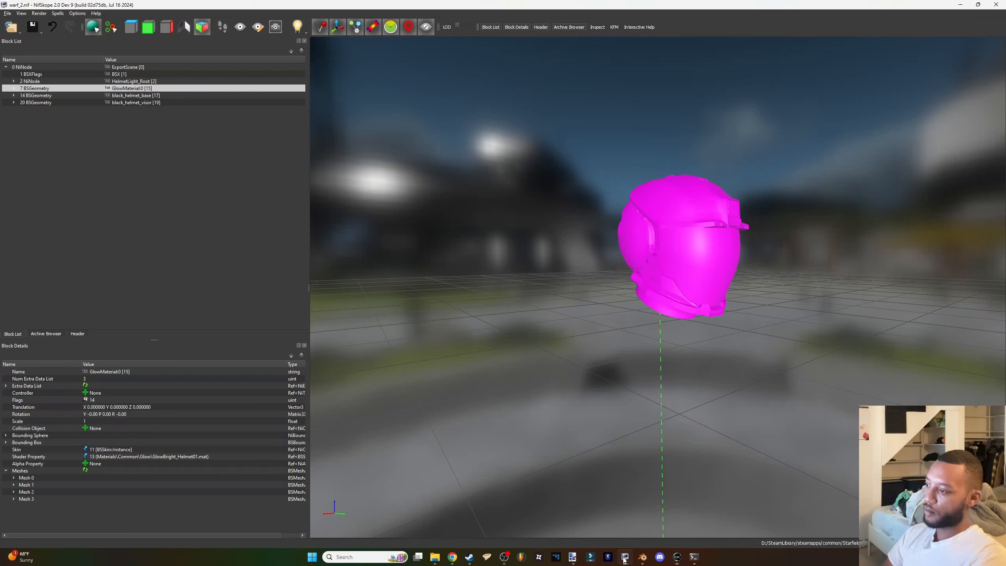
left_click(77, 13)
left_click(88, 22)
left_click(355, 186)
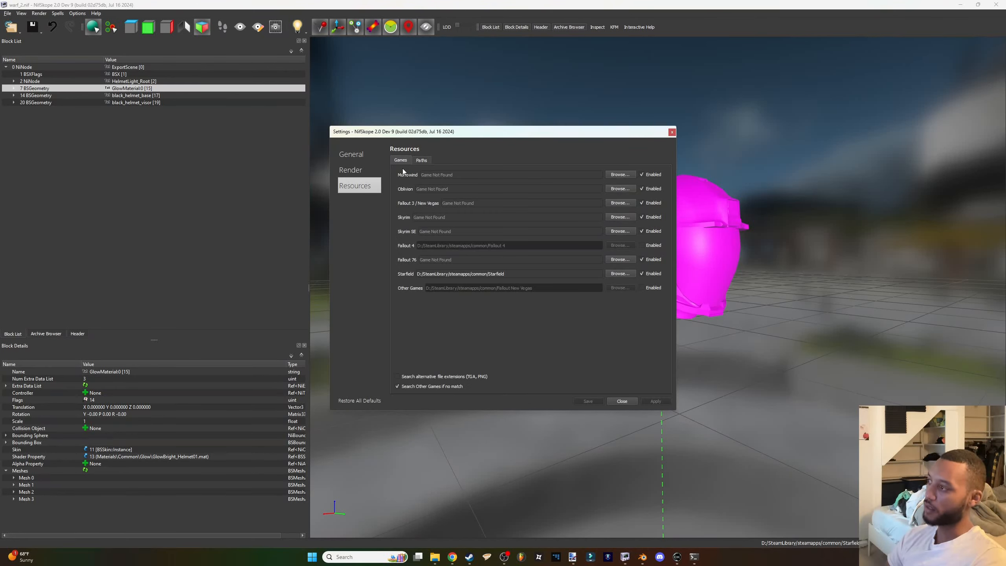
left_click(421, 160)
left_click(641, 244)
left_click(658, 403)
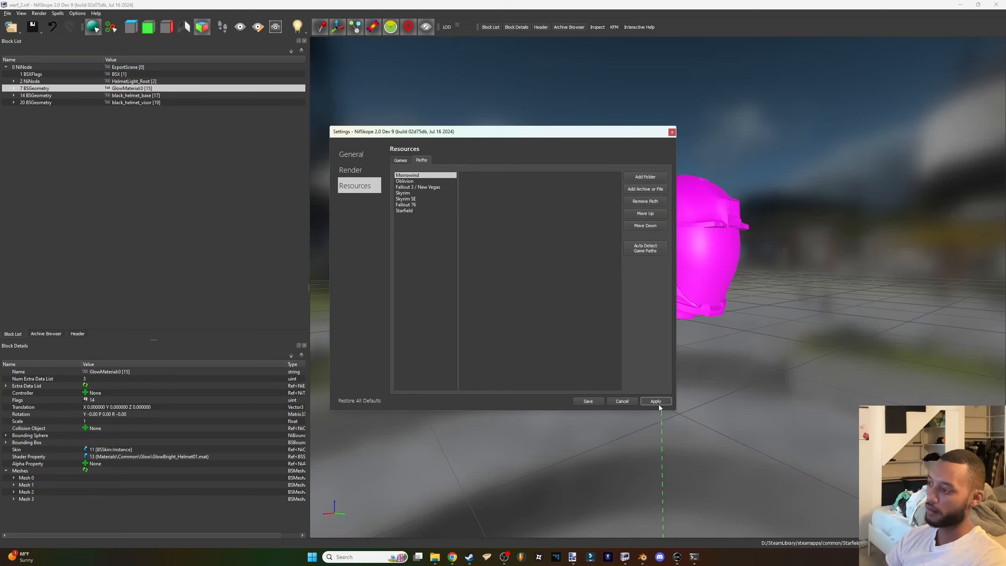
key("Escape")
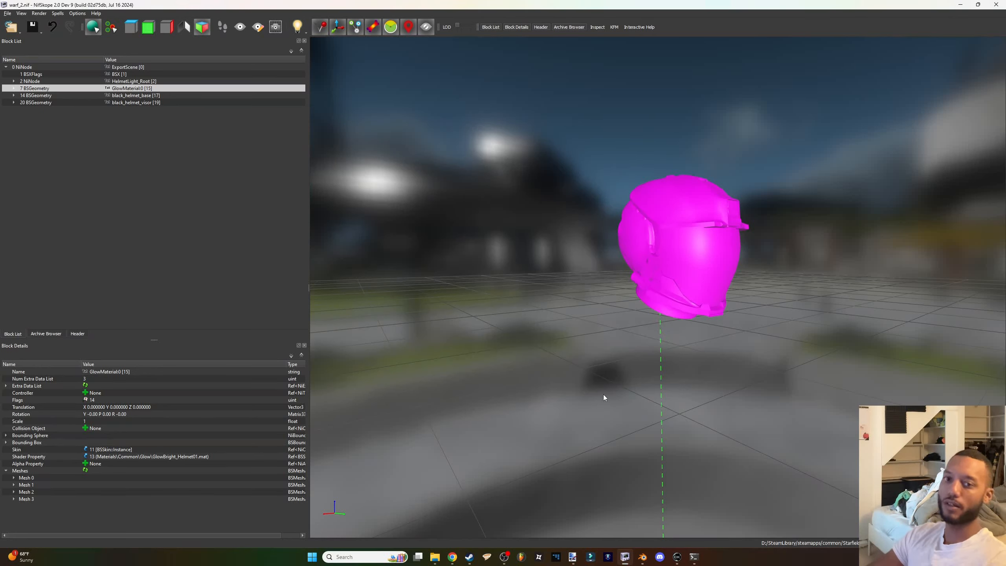
Assign materials/clothes/projectwarfare/protagonist2/base.mat as the name of black_helmet_base's BSLightingShaderProperty.
left_click(650, 234)
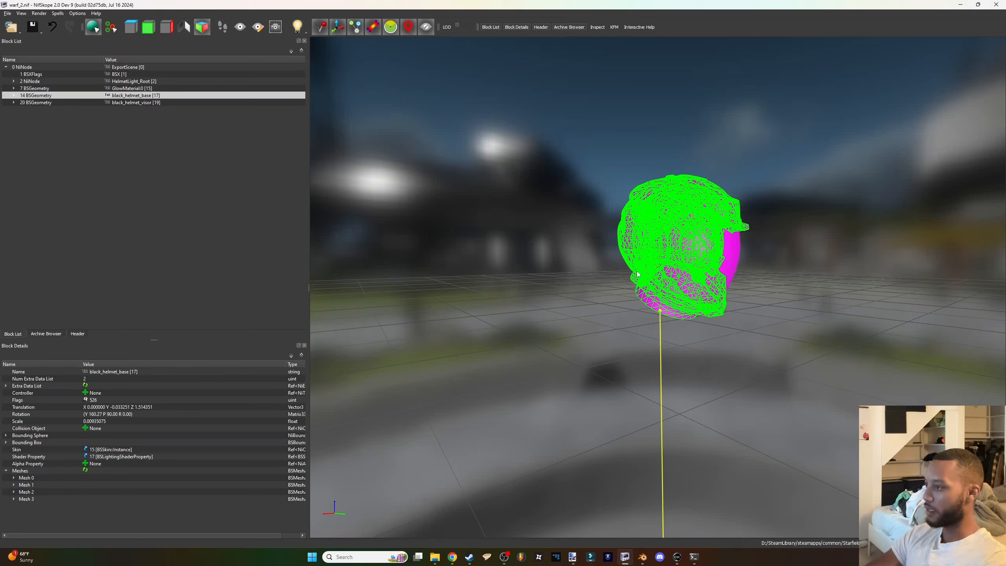
double_click(90, 458)
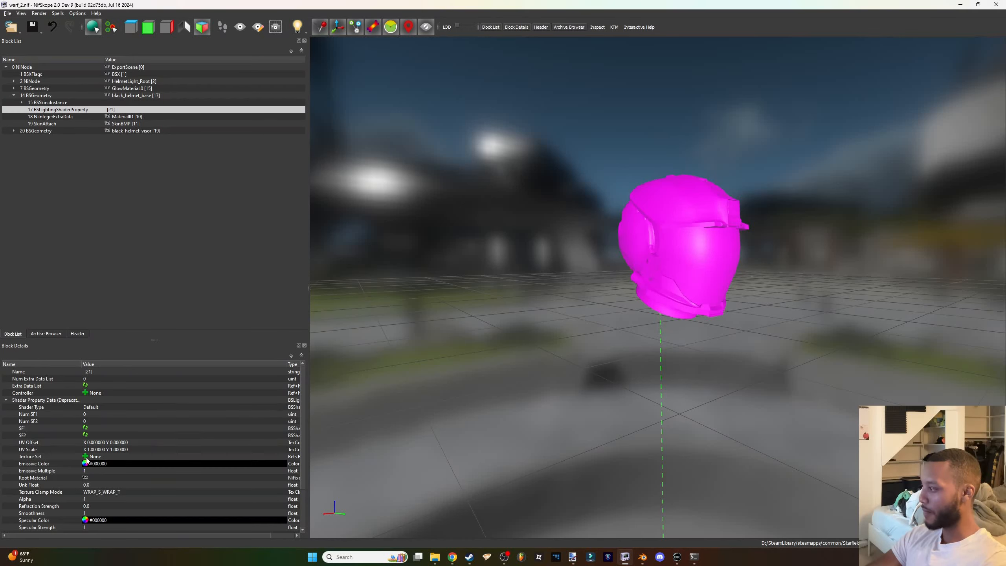
right_click(108, 372)
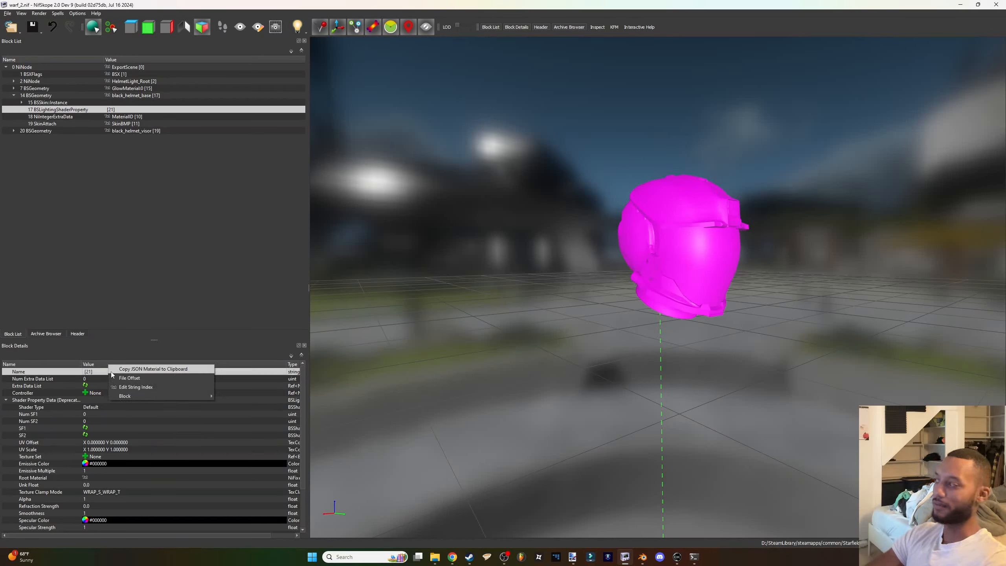
left_click(121, 388)
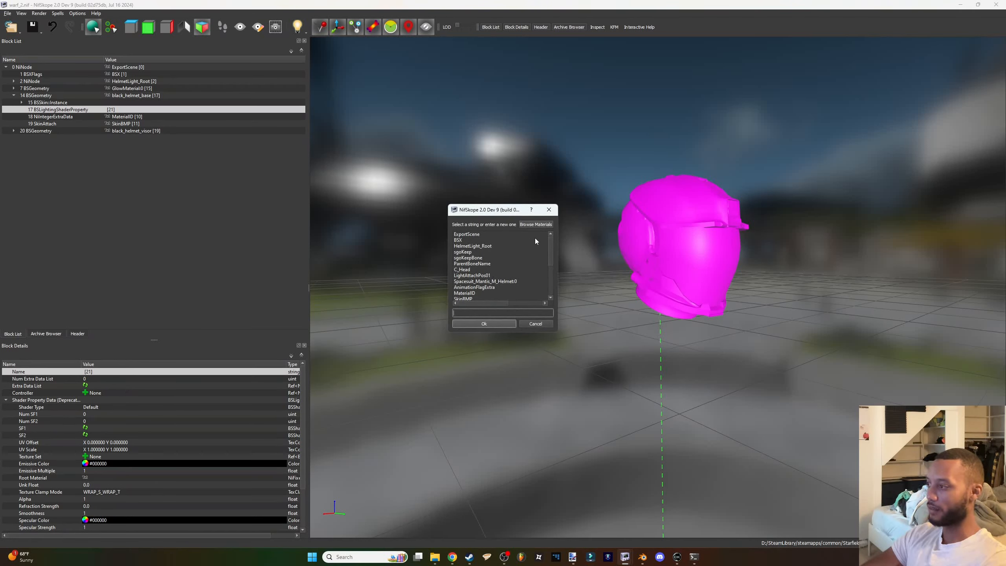
left_click(536, 225)
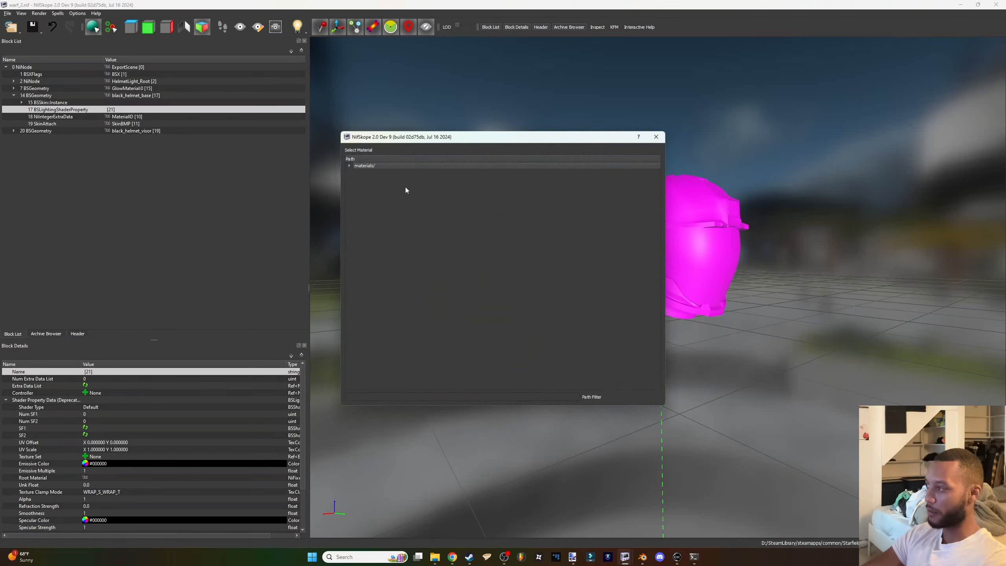
double_click(396, 166)
double_click(373, 219)
scroll(393, 283, "down", 20)
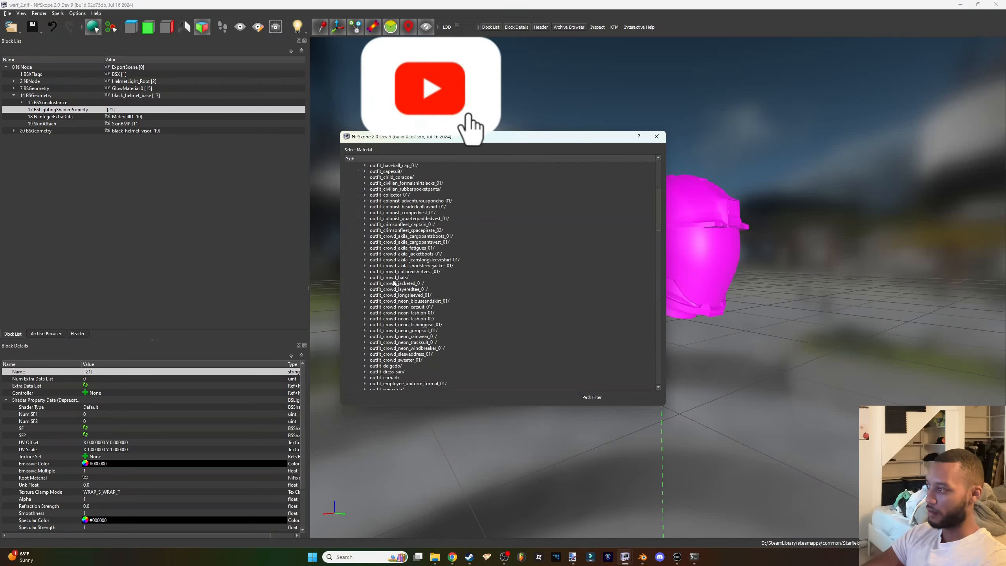
scroll(391, 285, "down", 5)
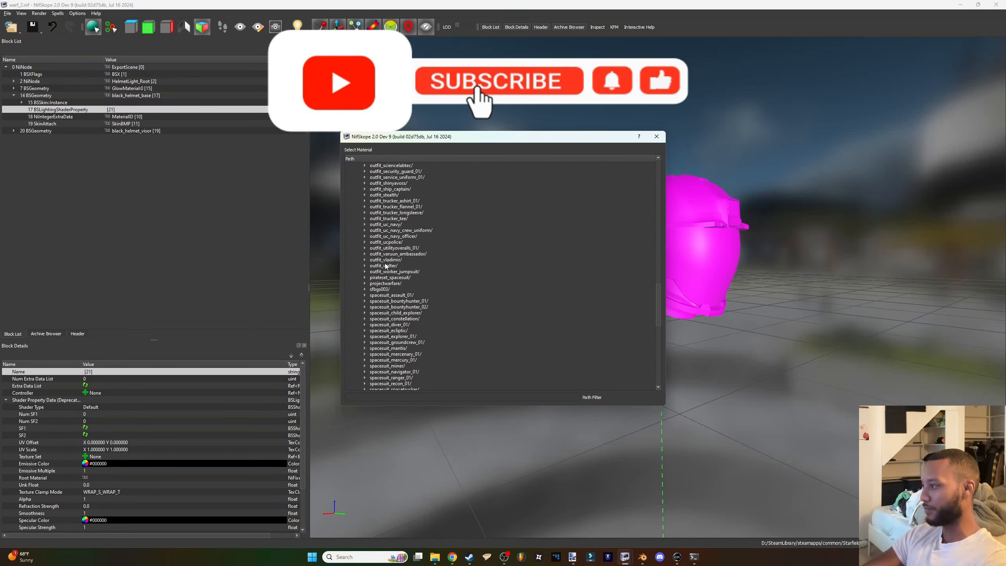
double_click(380, 283)
double_click(392, 295)
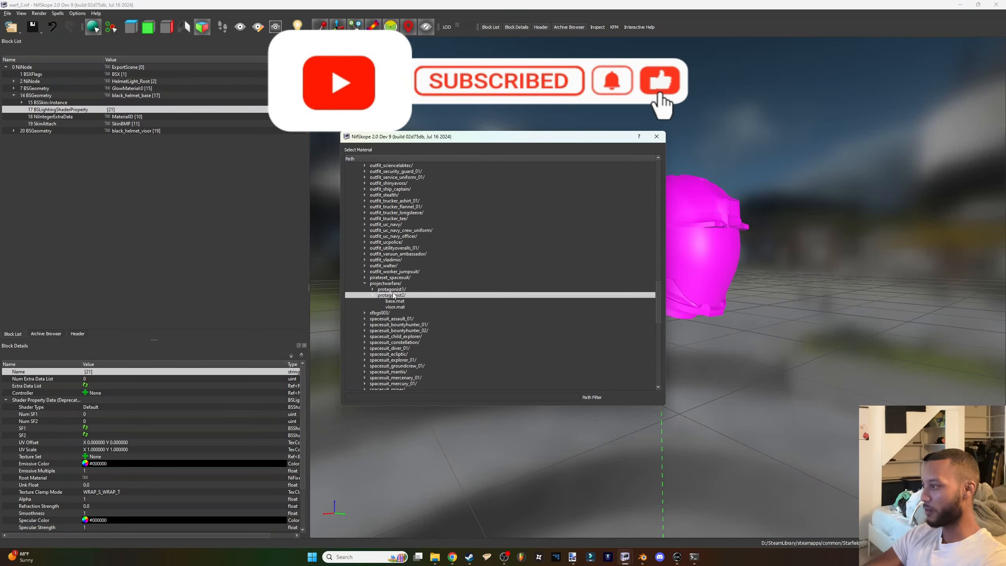
double_click(394, 301)
left_click(480, 325)
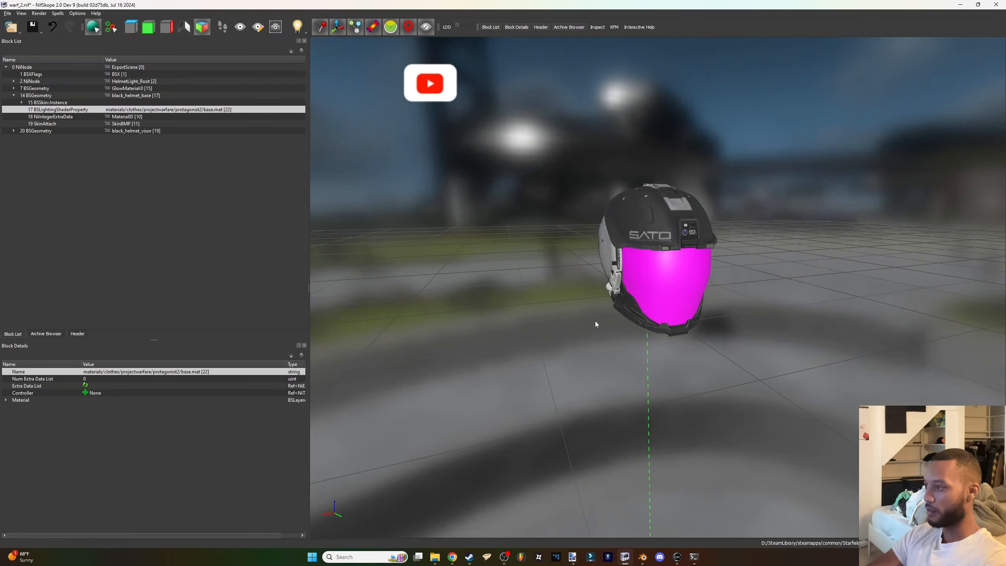
Assign materials/clothes/projectwarfare/protagonist2/visor.mat as the name of black_helmet_visor's BSLightingShaderProperty.
scroll(595, 326, "up", 5)
left_click(613, 275)
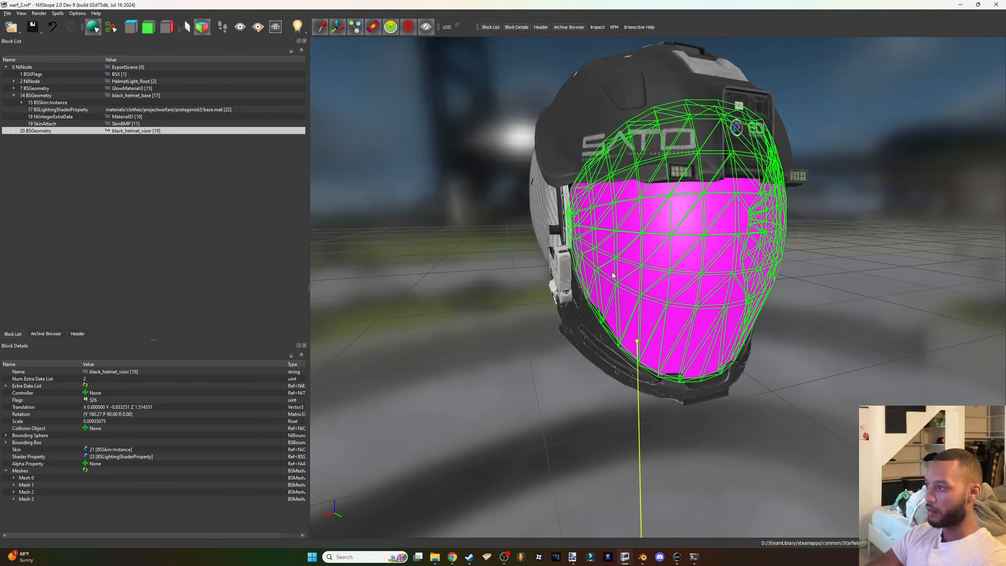
left_click(85, 457)
right_click(112, 373)
left_click(137, 387)
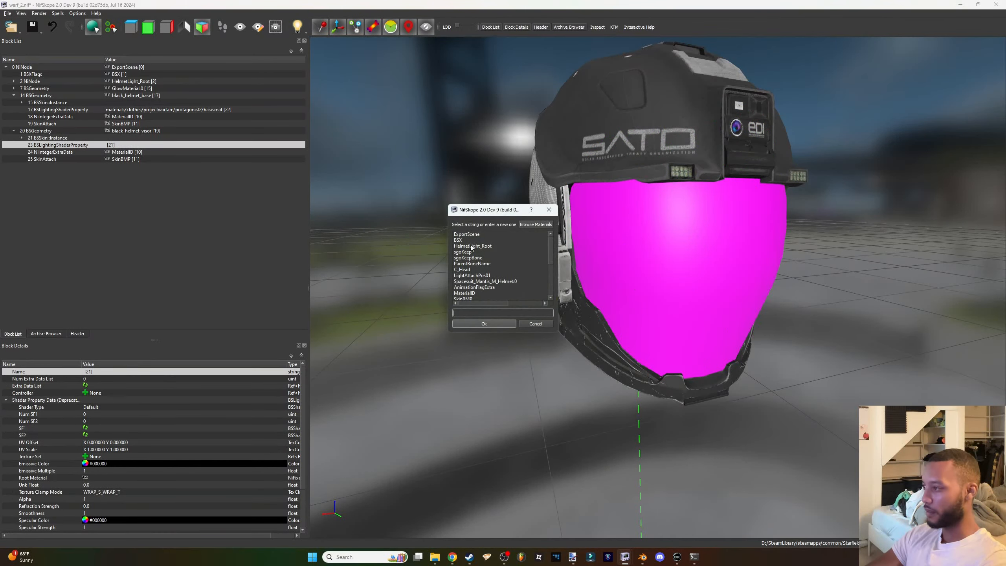
left_click(536, 224)
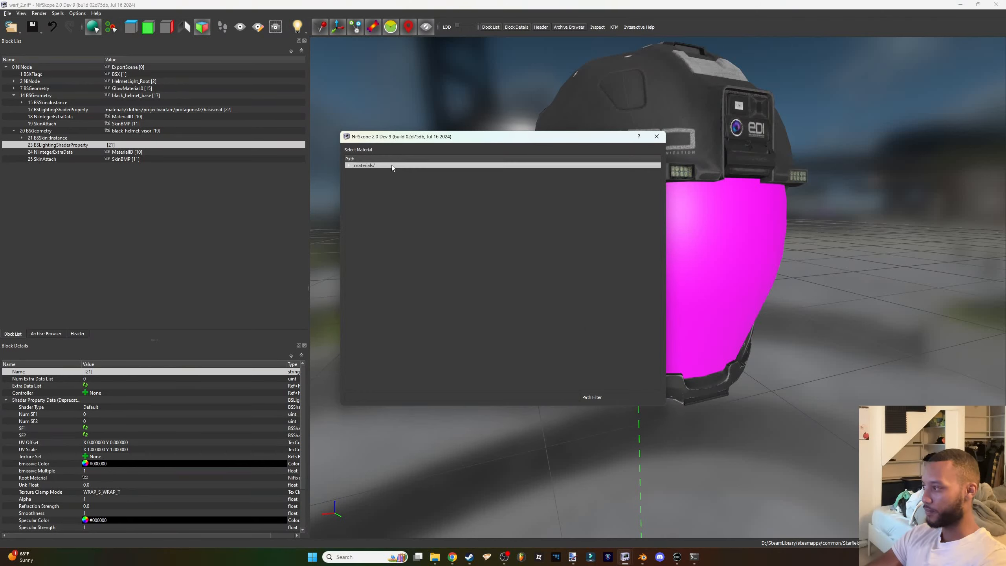
double_click(392, 166)
scroll(392, 286, "down", 5)
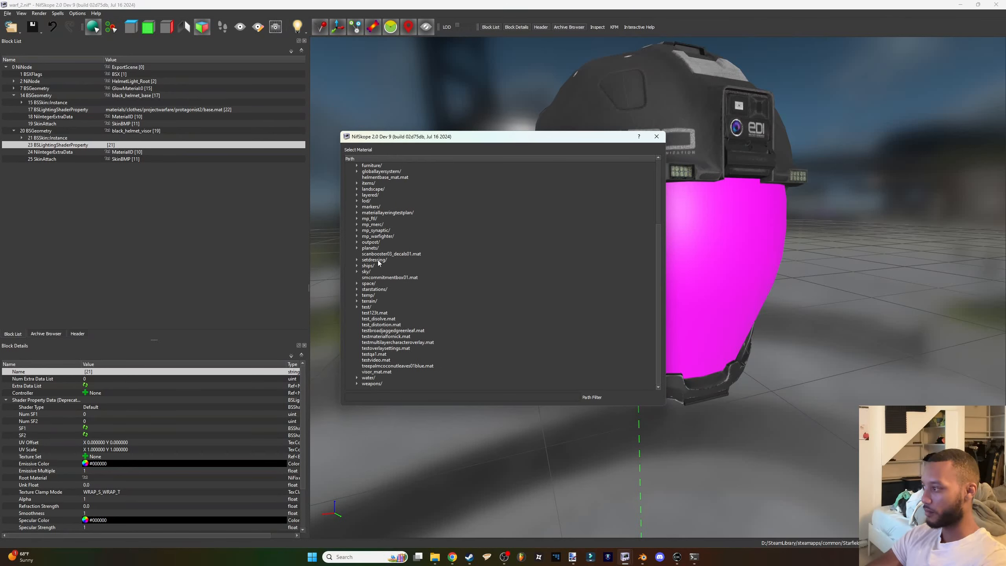
scroll(369, 268, "up", 5)
double_click(375, 219)
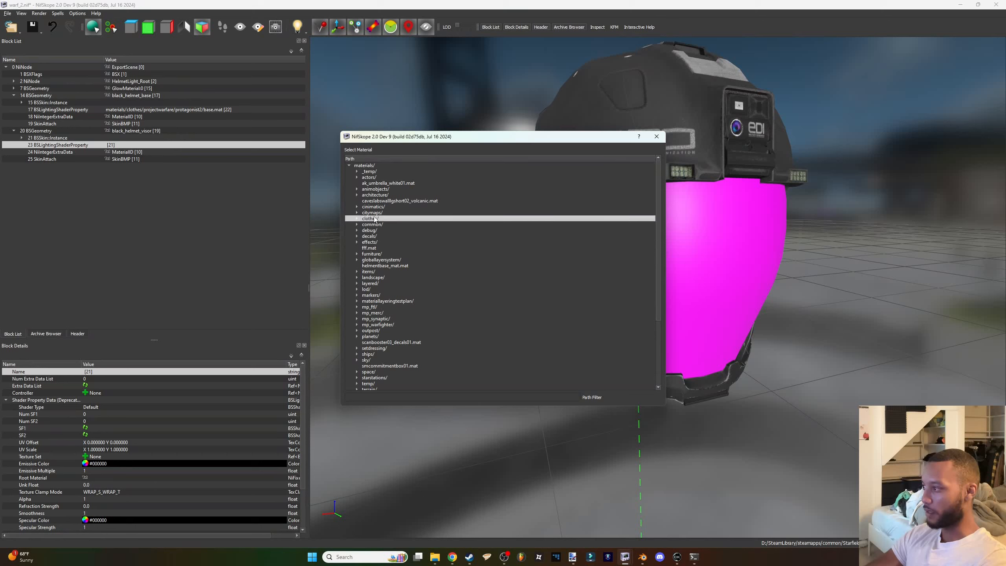
scroll(388, 284, "down", 15)
scroll(388, 284, "down", 20)
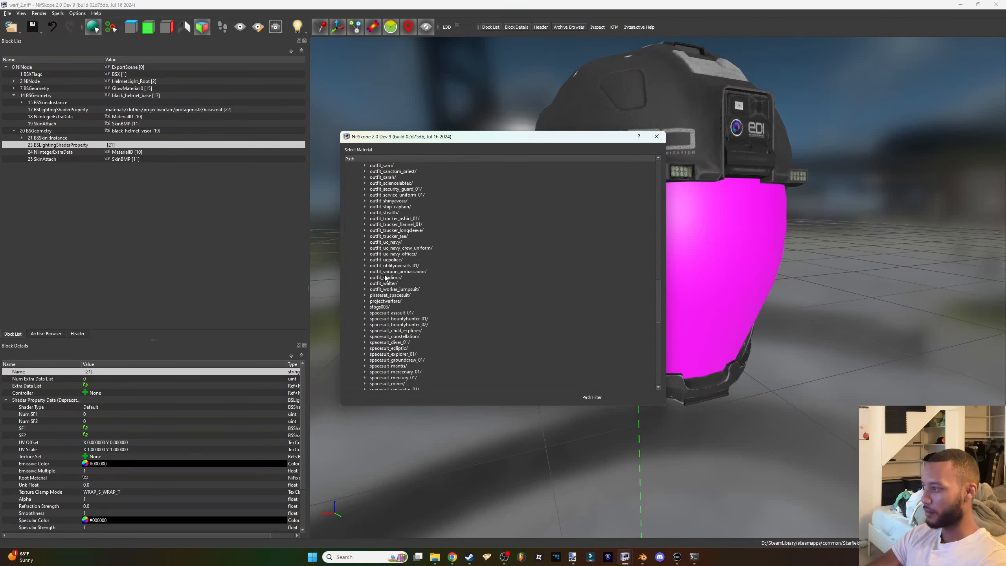
double_click(383, 212)
double_click(388, 218)
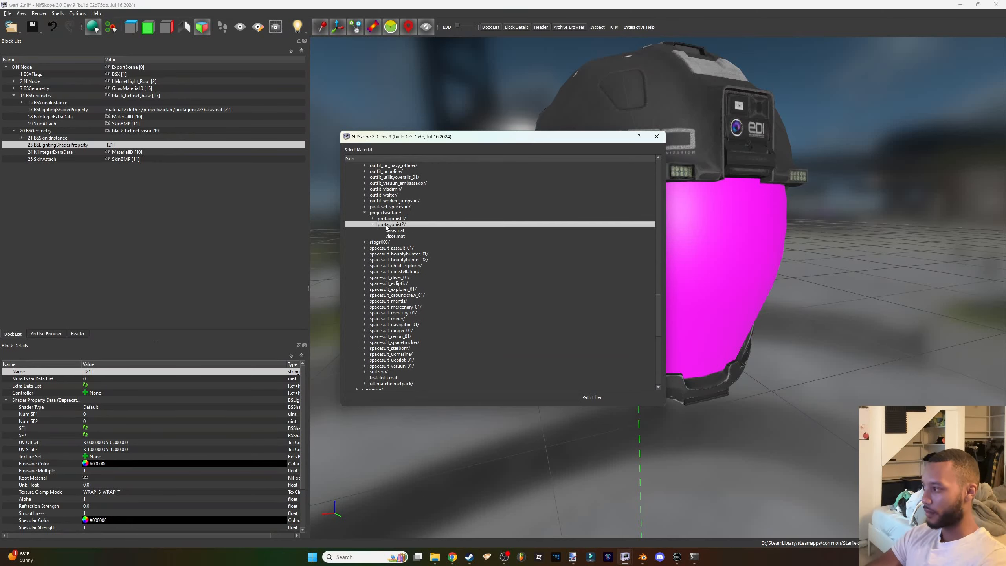
double_click(390, 237)
left_click(478, 324)
left_click_drag(478, 326, 519, 337)
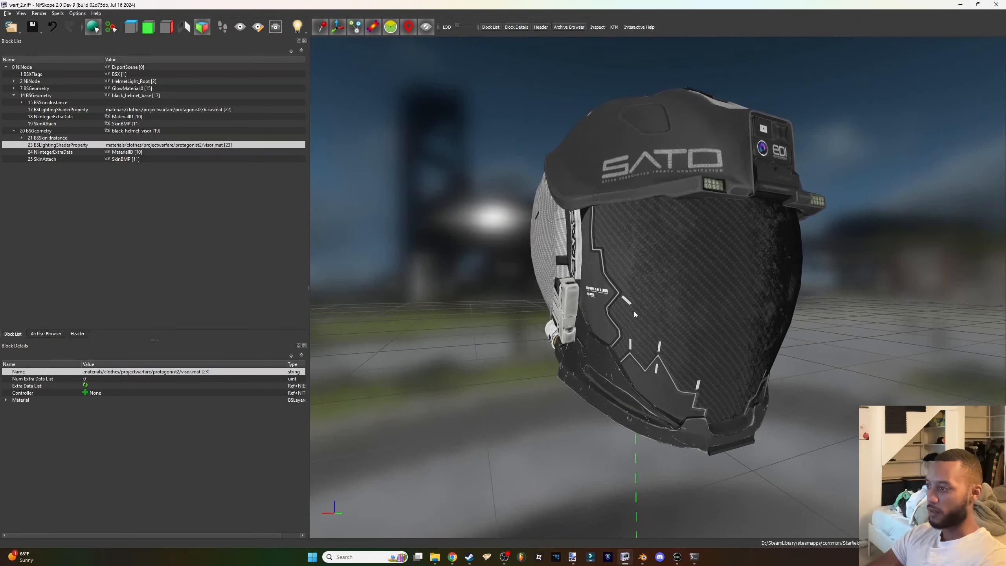
left_click(131, 130)
double_click(90, 456)
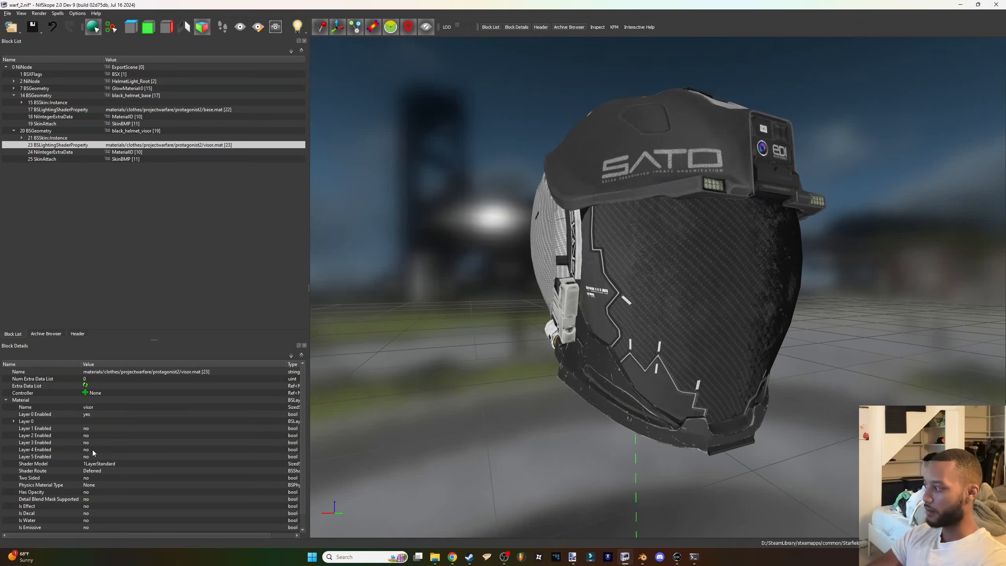
double_click(130, 375)
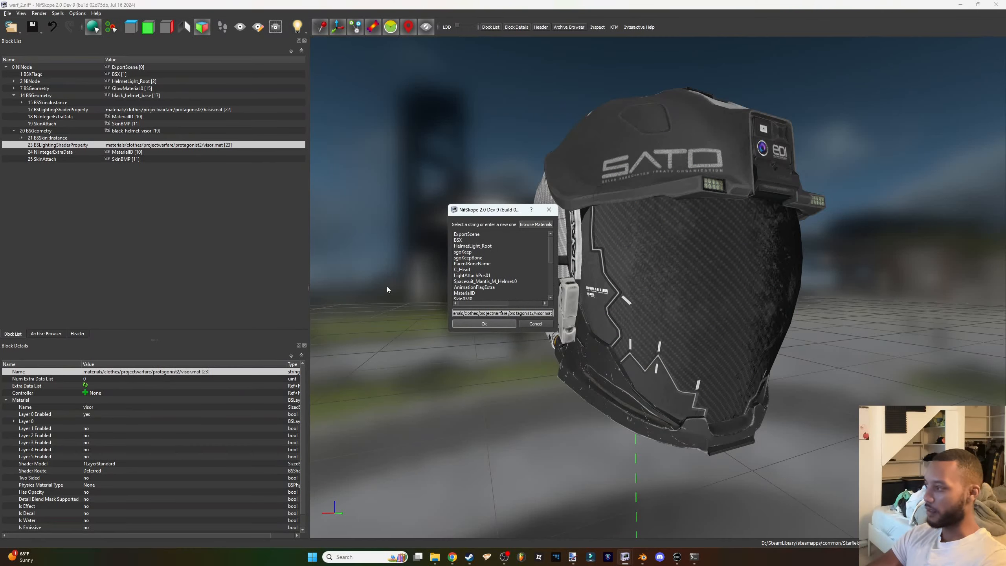
left_click(536, 224)
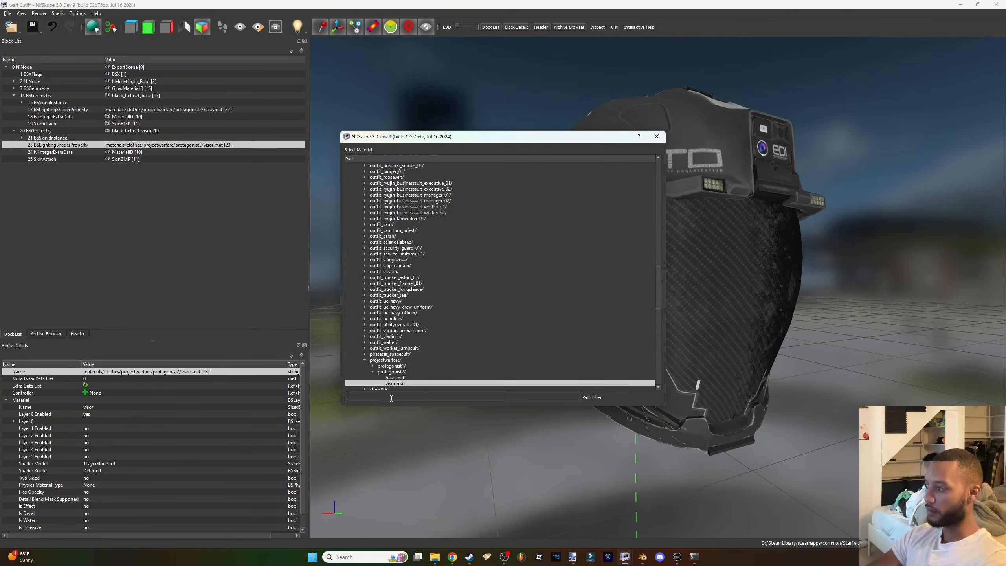
scroll(371, 216, "up", 20)
type("gla")
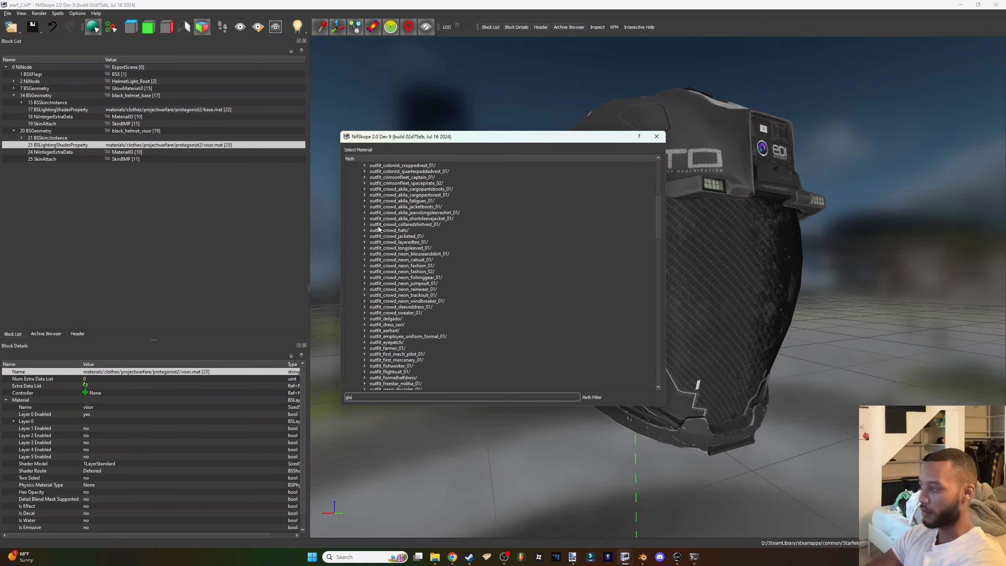
type("ss")
key("Escape")
Save warf_2.nif and switch to the Creation Kit.
left_click_drag(508, 314, 482, 319)
key("ctrl+s")
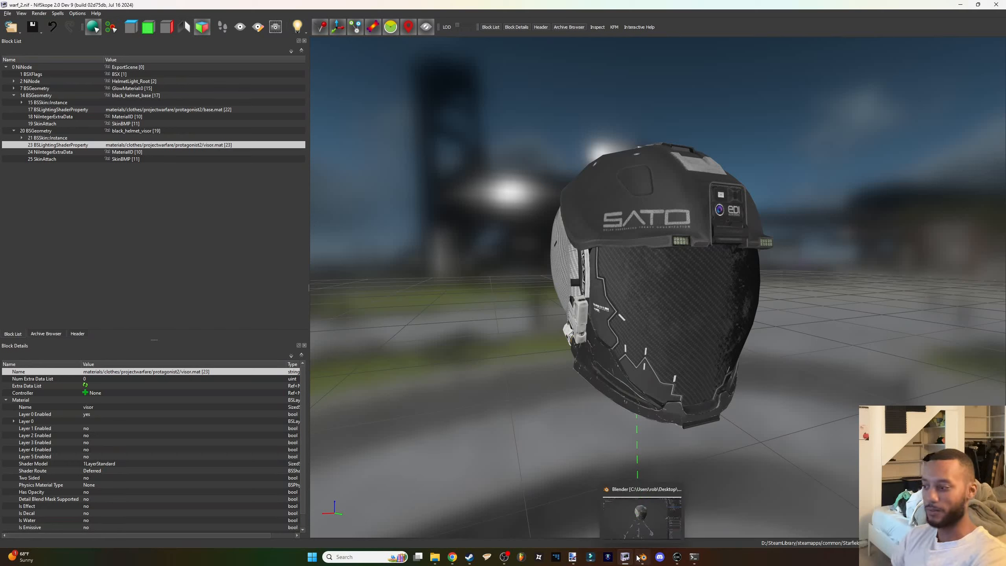
left_click(625, 556)
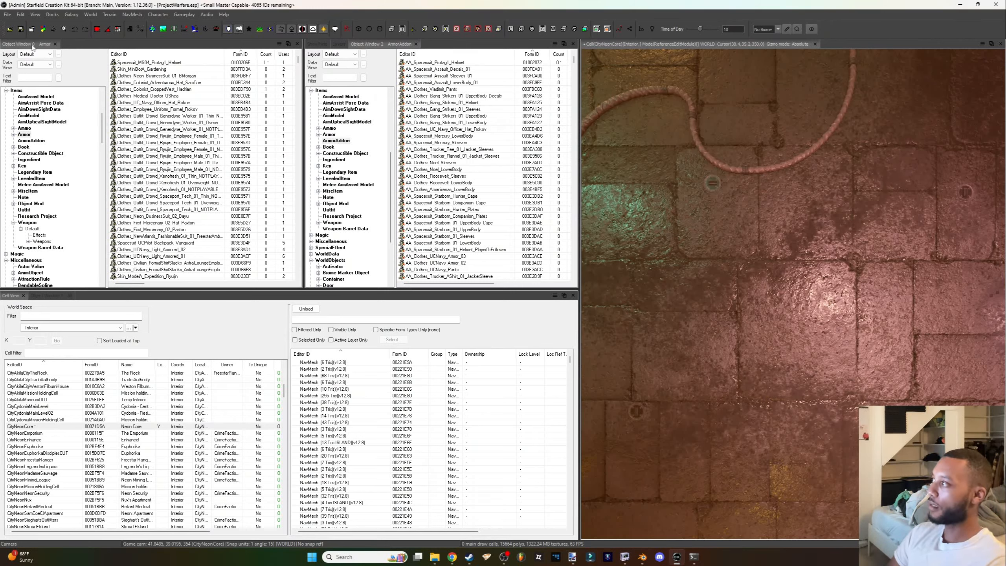
Review the list of plugin and master files loaded with ProjectWarfare.esp, leaving the selection as is.
left_click(8, 15)
left_click(16, 24)
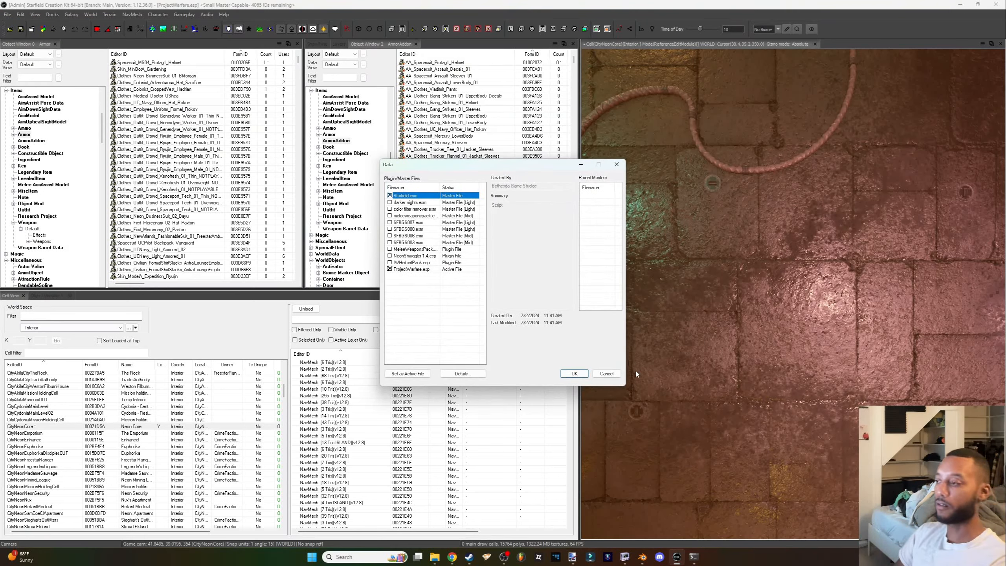
left_click(599, 374)
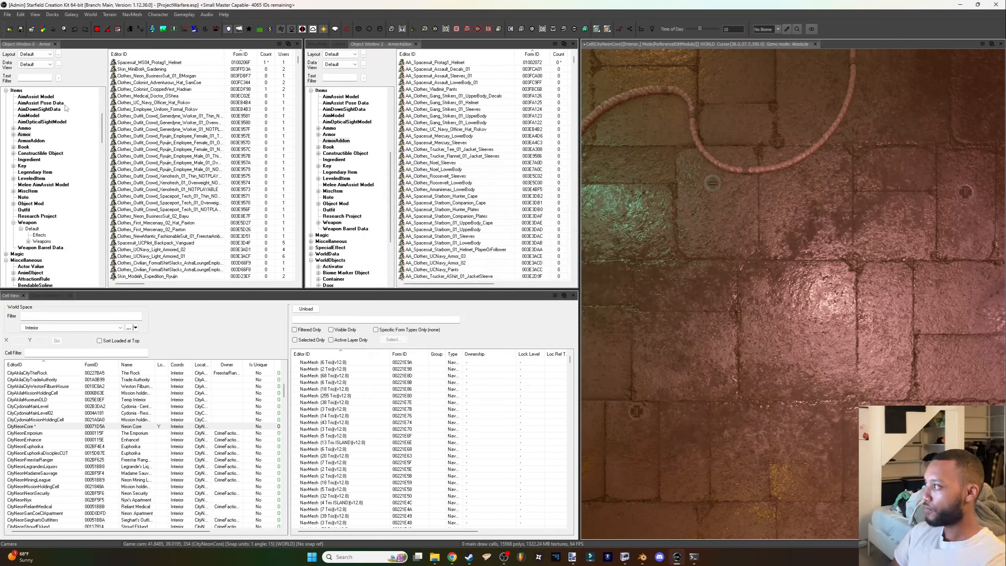
Show the Armor category in the first Object Window and the ArmorAddon category in the second.
left_click(46, 295)
left_click(11, 295)
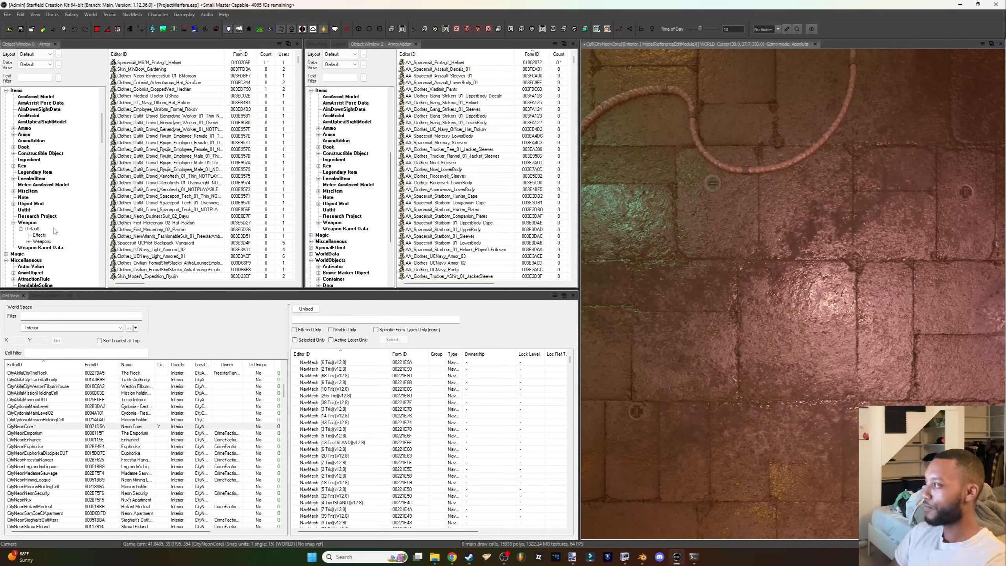
left_click(25, 134)
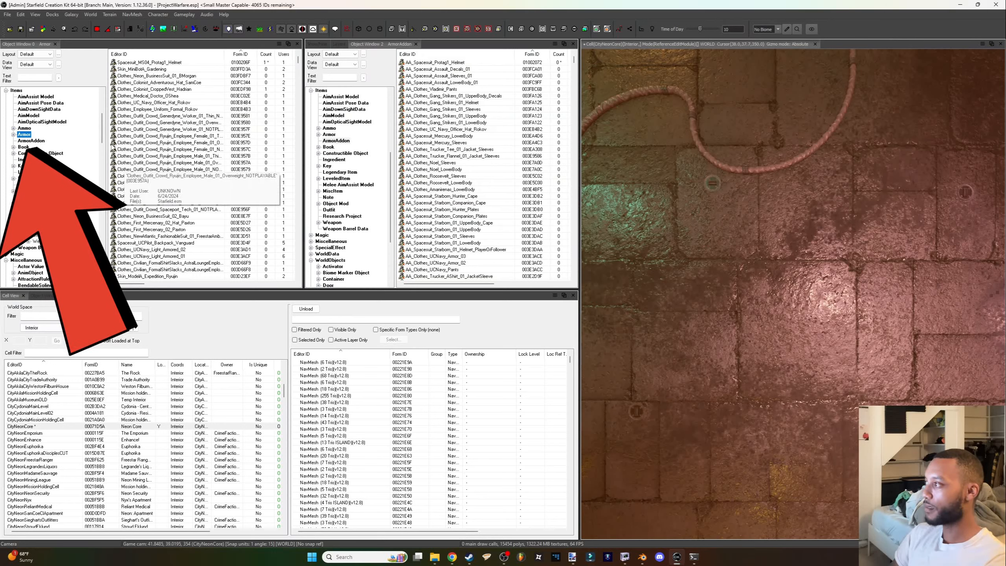
left_click(335, 141)
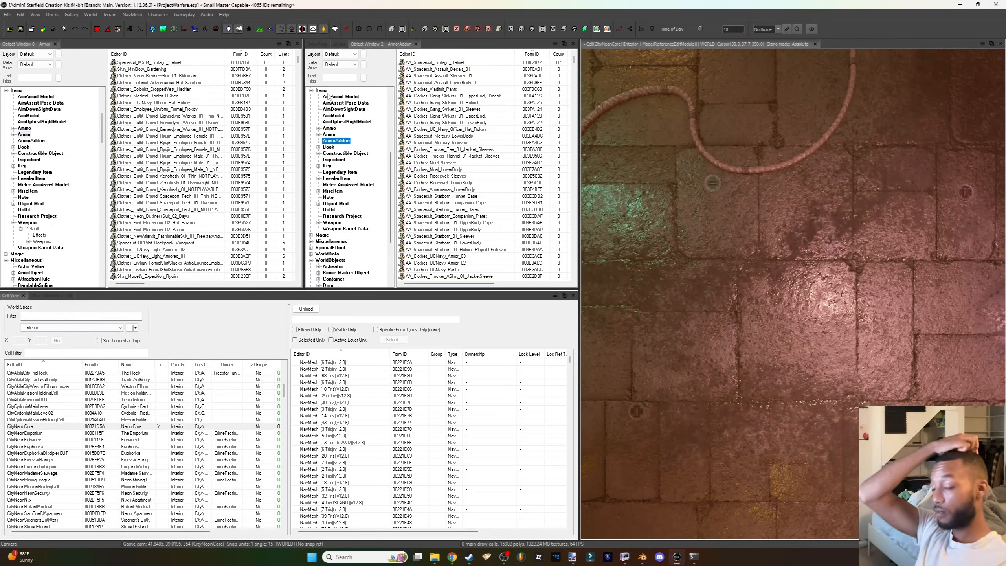
Filter the Armor list by "mantis" and select Spacesuit_MS04_Mantis_Helmet.
left_click(336, 78)
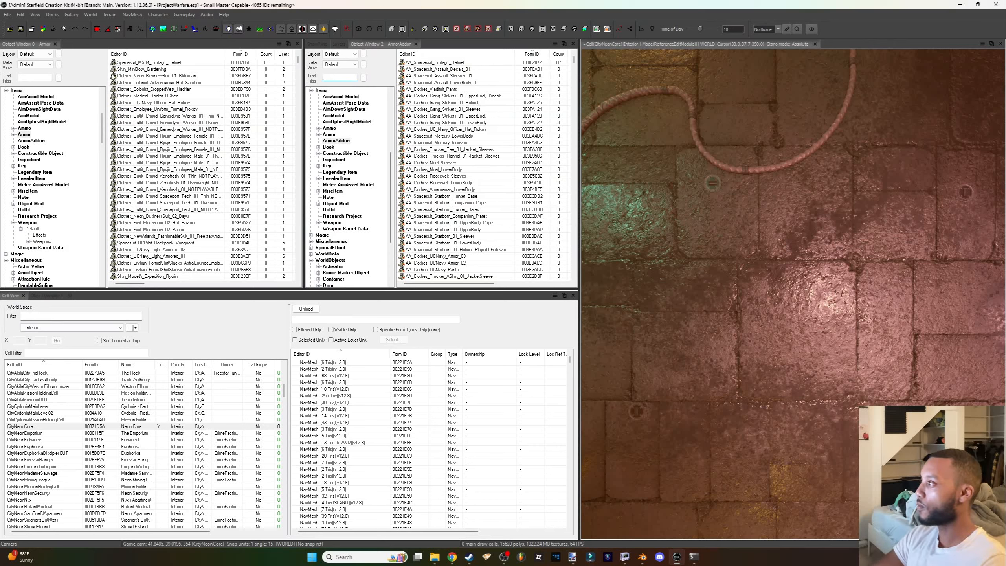
left_click(44, 77)
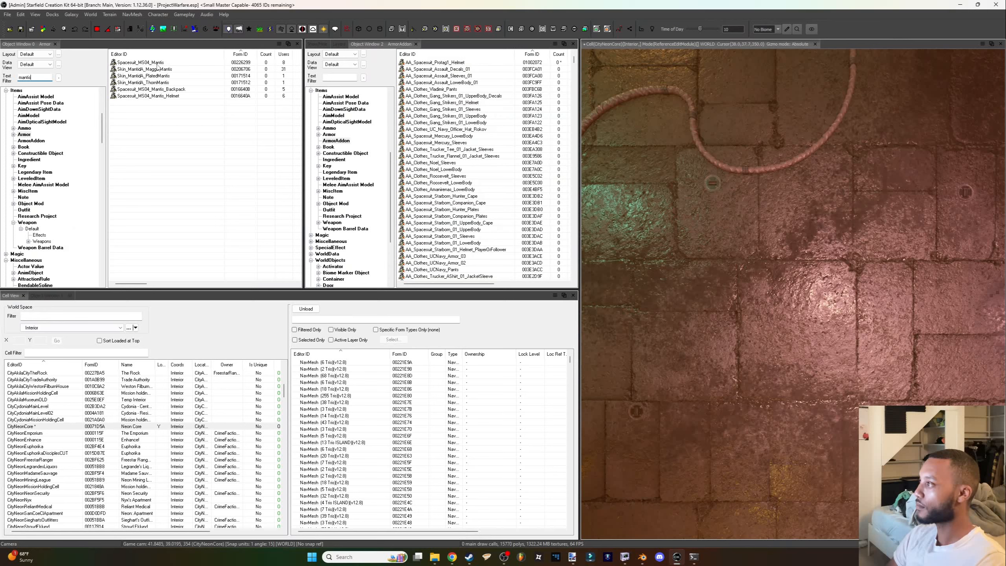
left_click(158, 64)
left_click(166, 97)
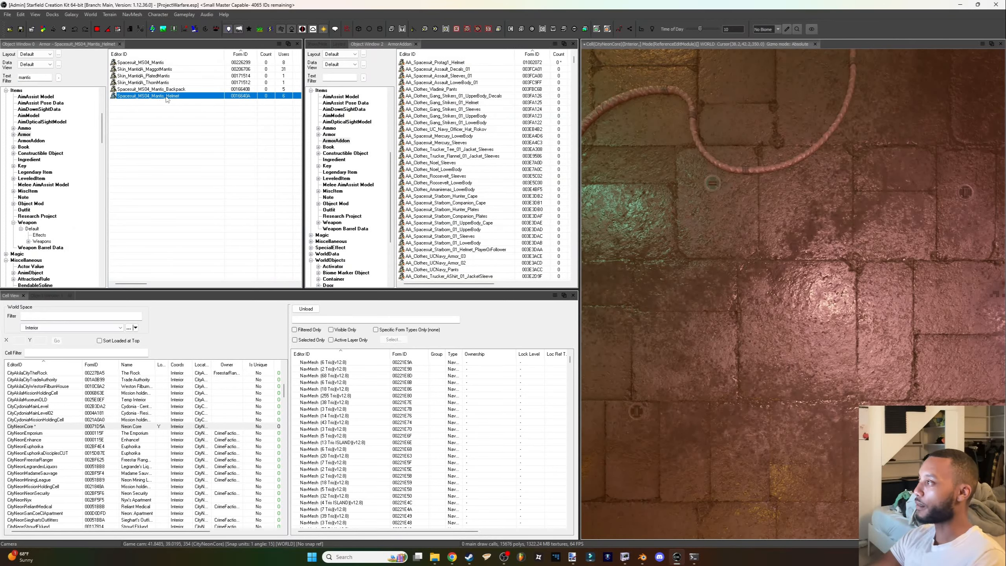
Open the Mantis helmet armor record, change its ID to Spacesuit_MS04_Protag2_Helmet and set its name to "UNSA Special".
double_click(175, 97)
left_click_drag(272, 149, 285, 151)
type("Prota")
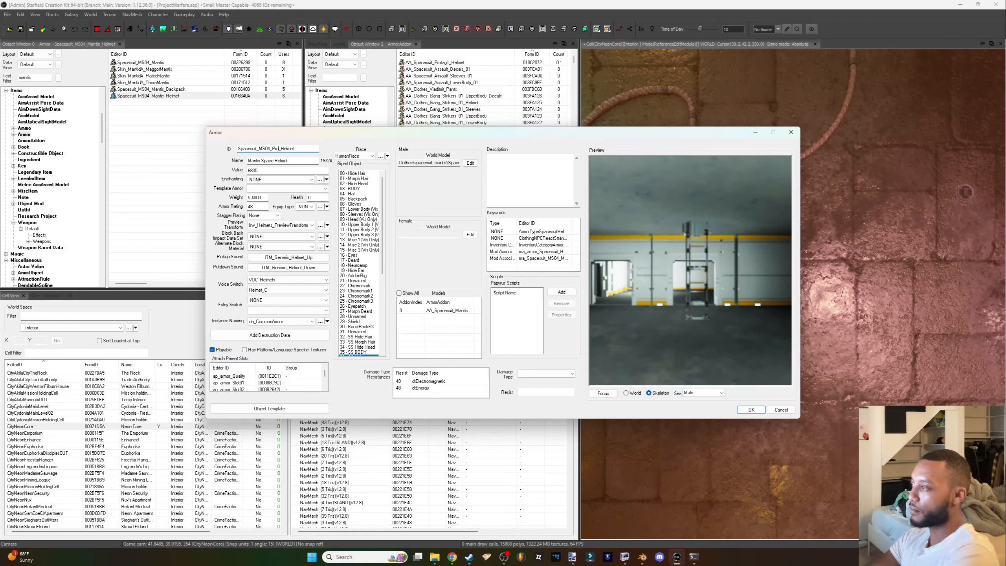
type("g2")
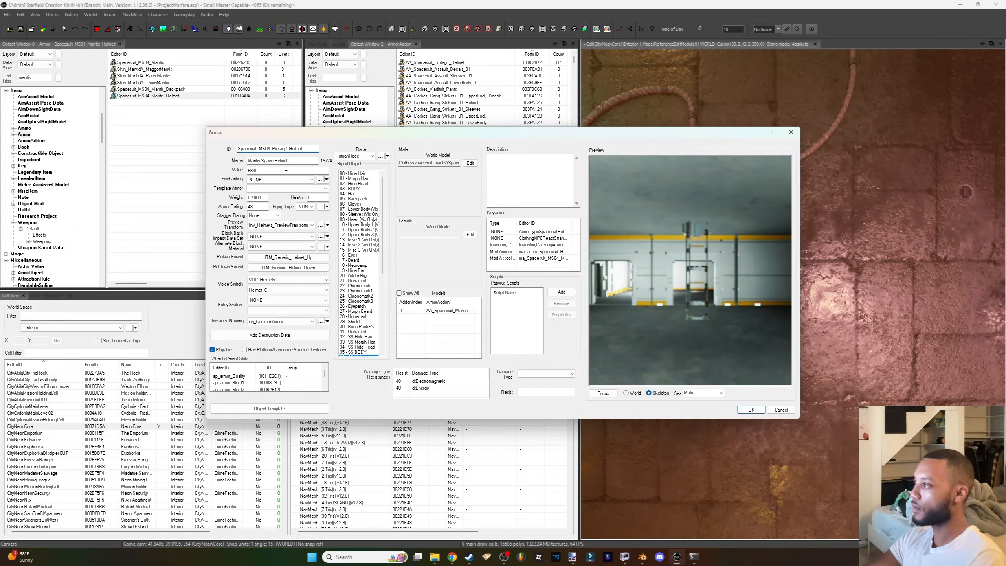
key("Tab")
type("UNSA S")
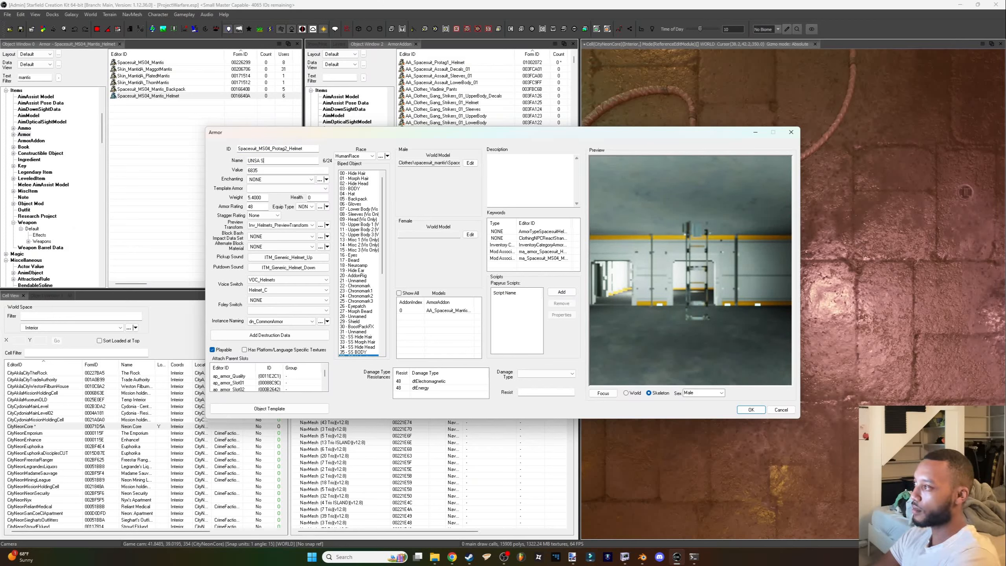
type("pecial")
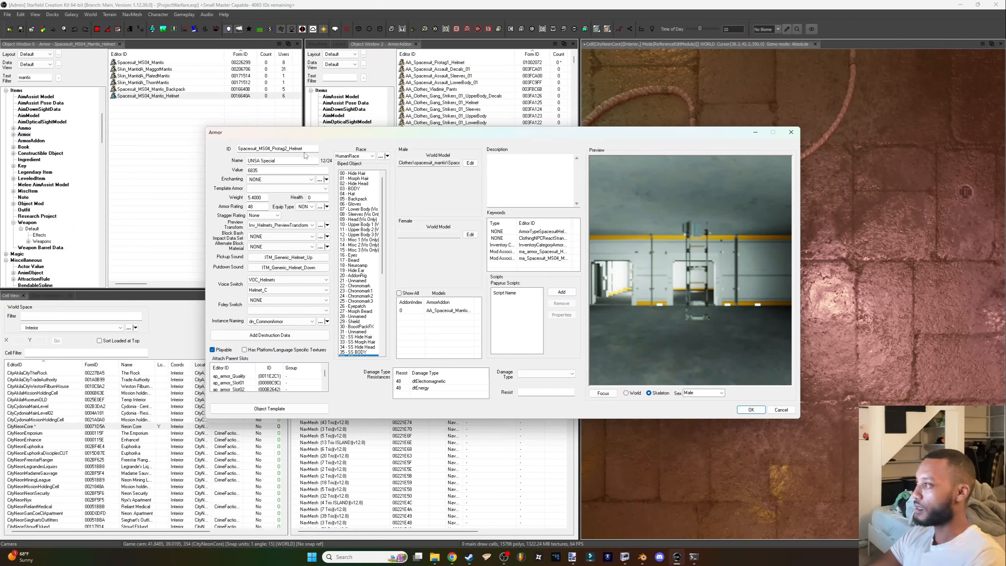
Set the helmet armor's value to 150000, weight to 6.2 and armor rating to 125.
key("Tab")
type("1500")
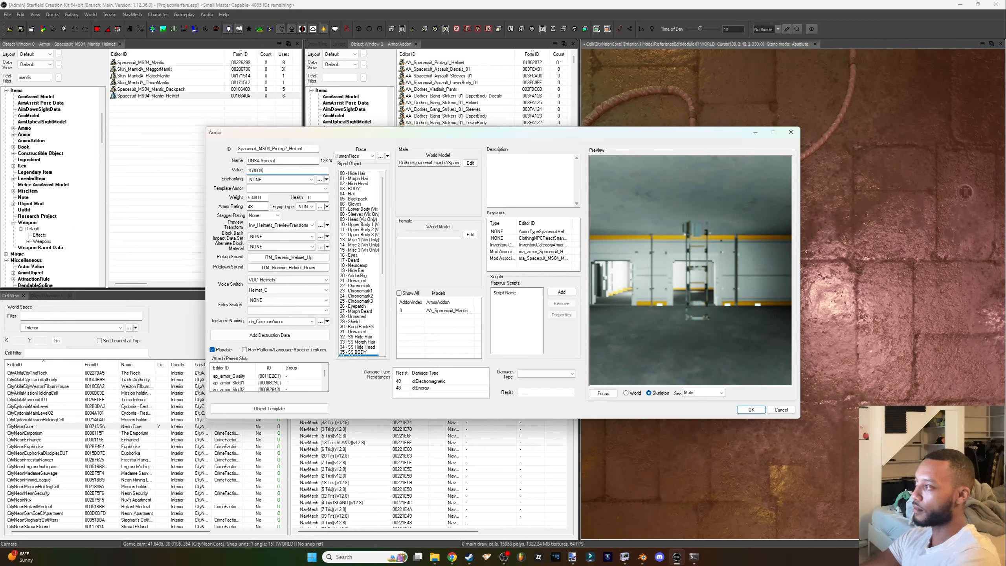
double_click(268, 197)
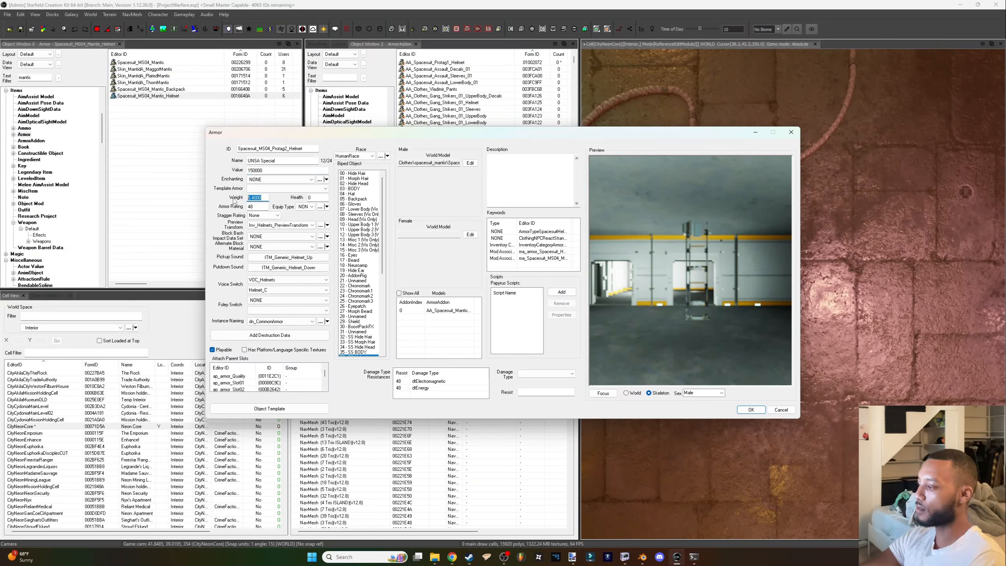
type("6.2")
key("Tab")
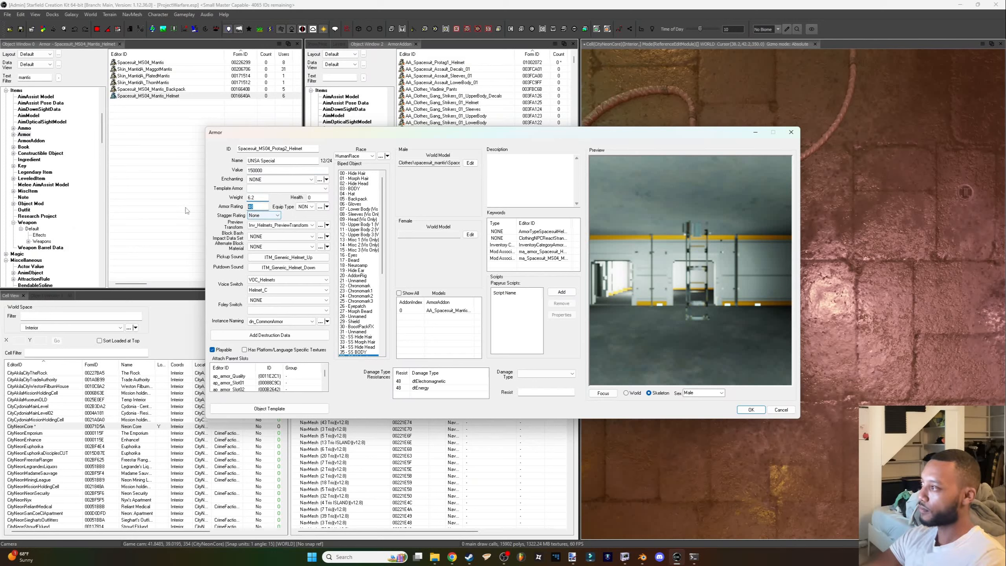
type("125")
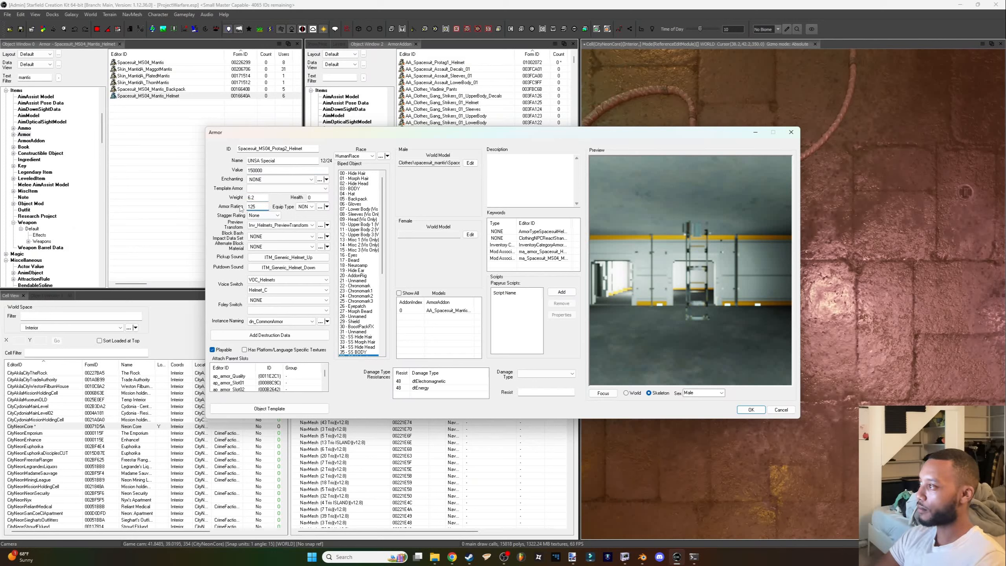
Set the damage resistances to 150 for dtElectromagnetic and 125 for dtEnergy, and save the armor as a new form.
double_click(401, 381)
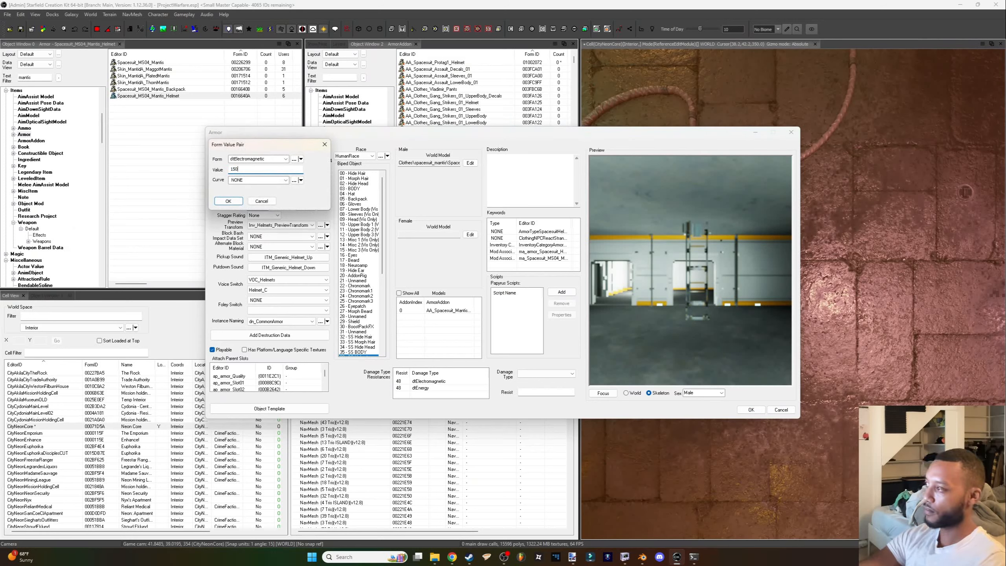
left_click(229, 201)
double_click(419, 388)
type("125")
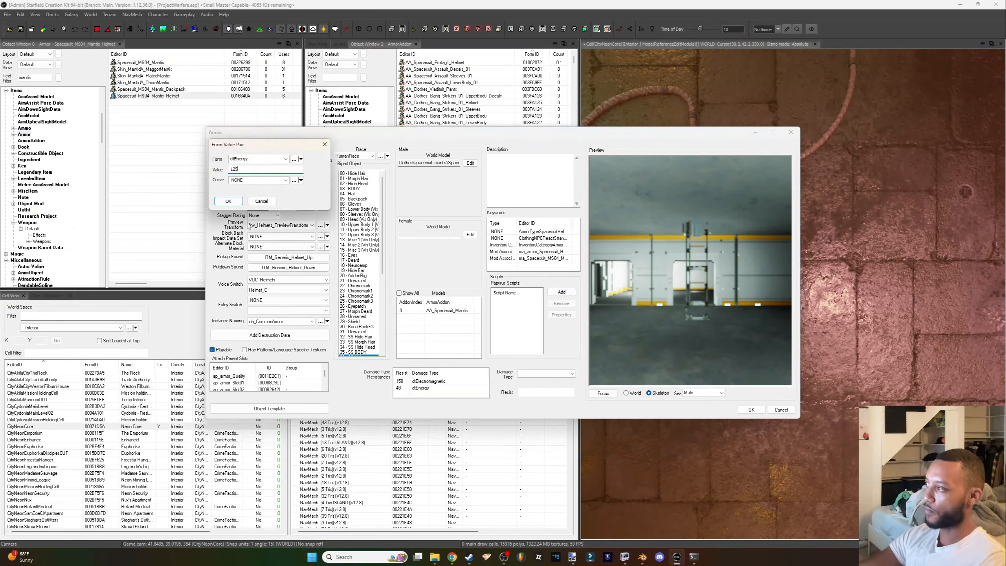
left_click(230, 202)
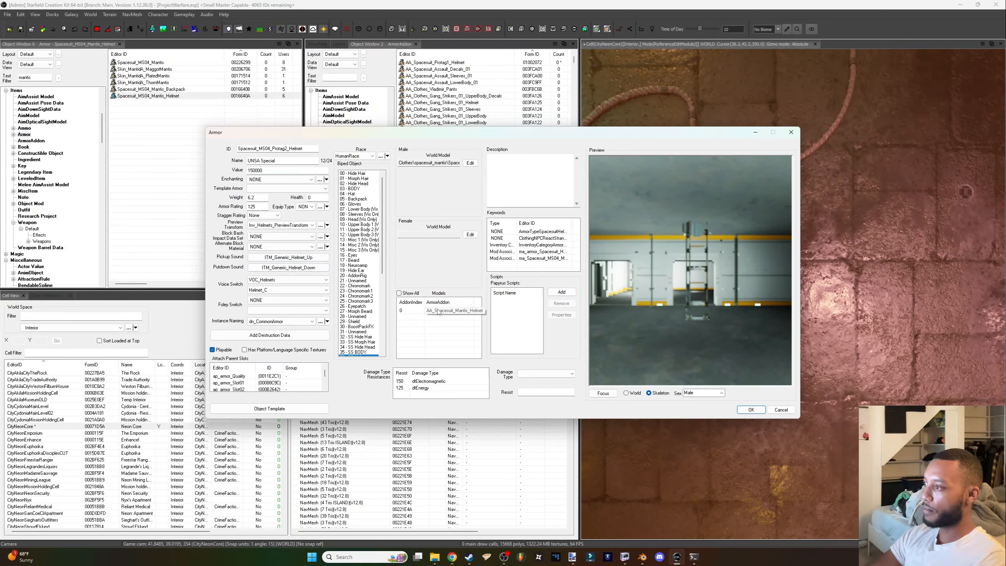
left_click(752, 410)
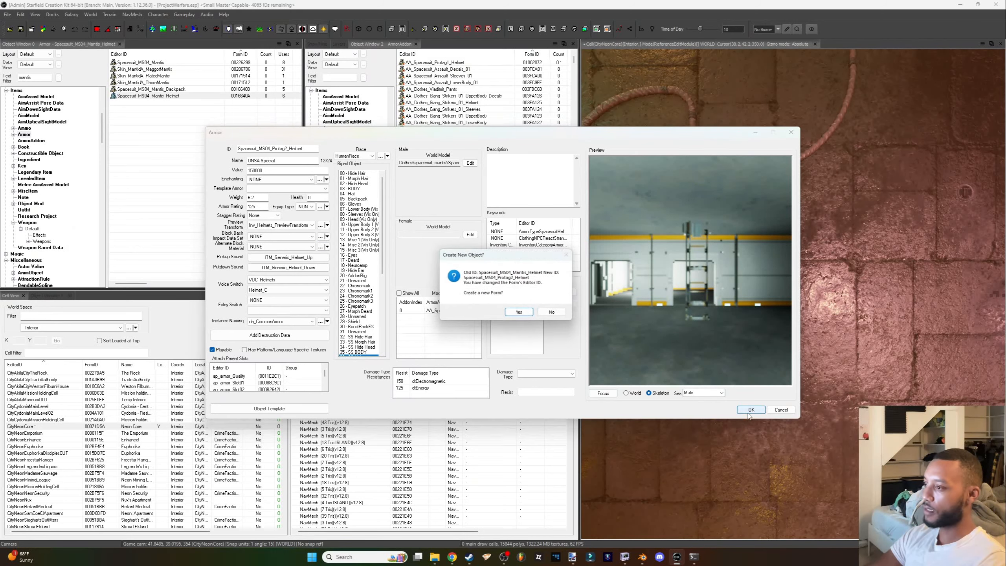
left_click(517, 313)
Filter the Armor list by "protag2" and open Spacesuit_MS04_Protag2_Helmet for editing.
double_click(41, 77)
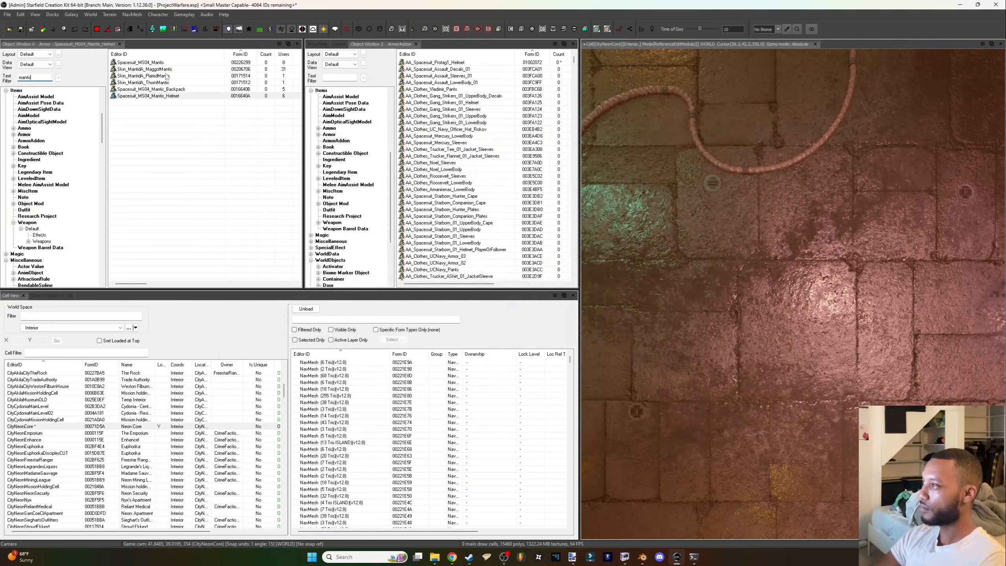
type("protag2")
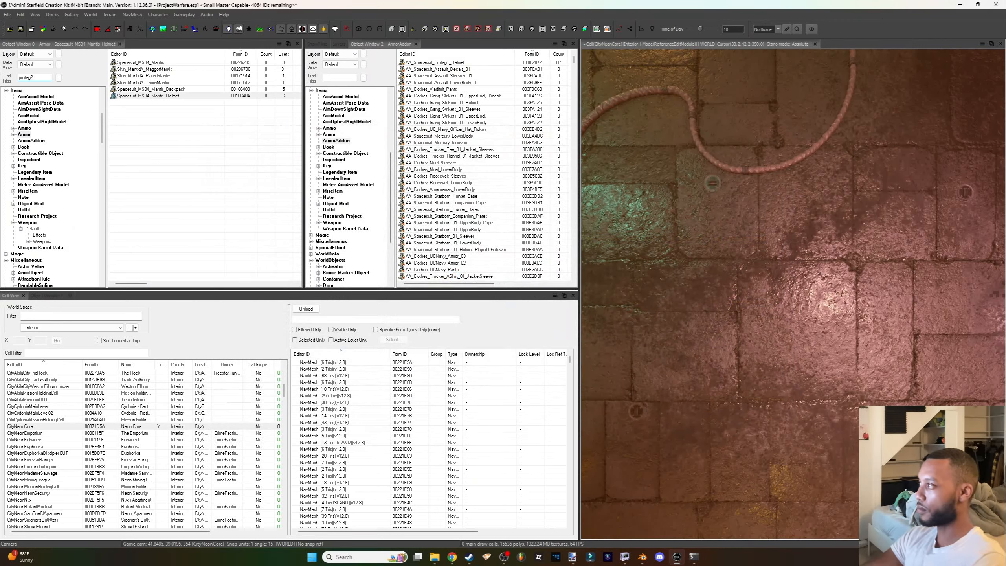
double_click(147, 63)
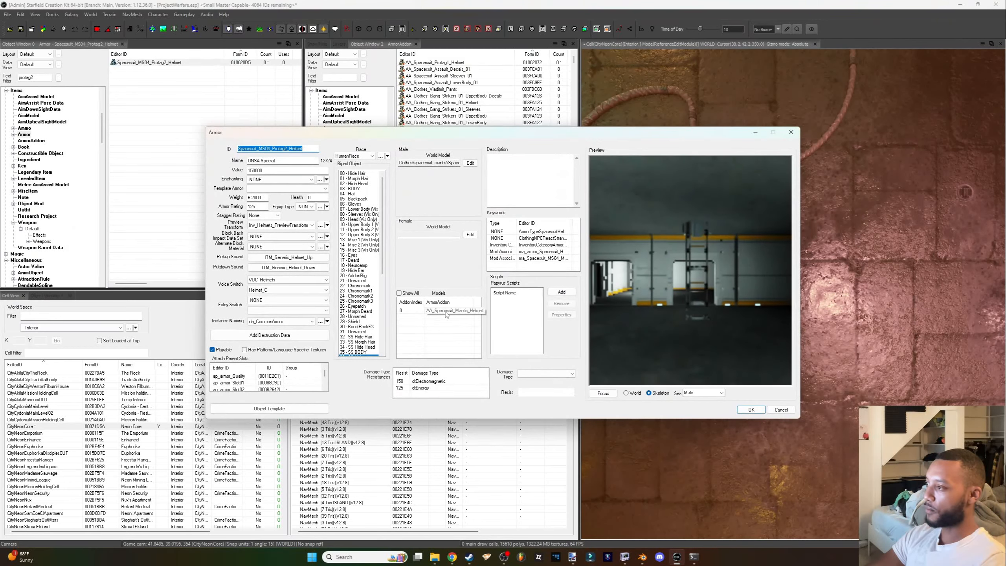
Open the armor's AA_Spacesuit_Mantis_Helmet addon and change its ID to AA_Spacesuit_Protag2_Helmet.
left_click(434, 314)
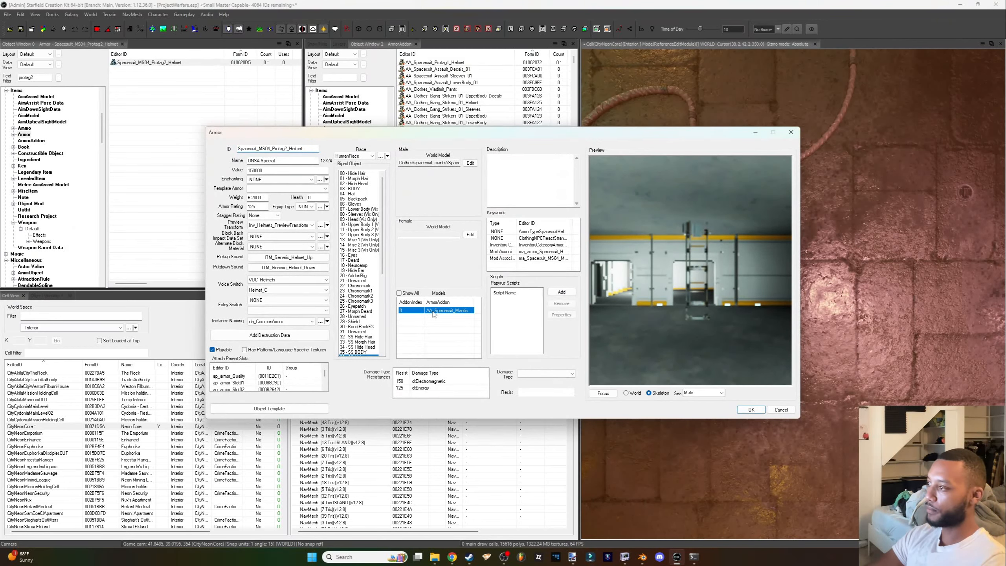
left_click(438, 102)
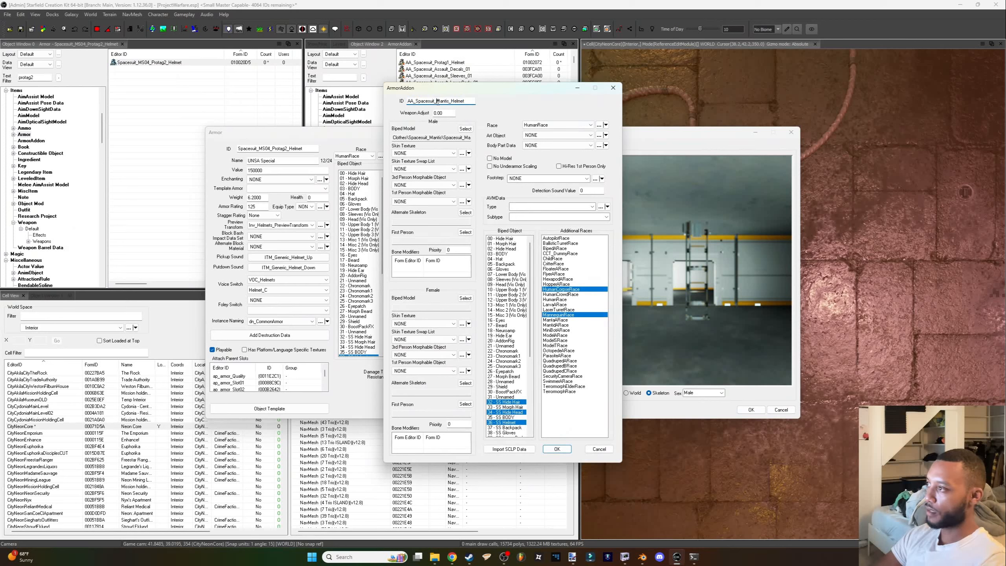
type("Protag2")
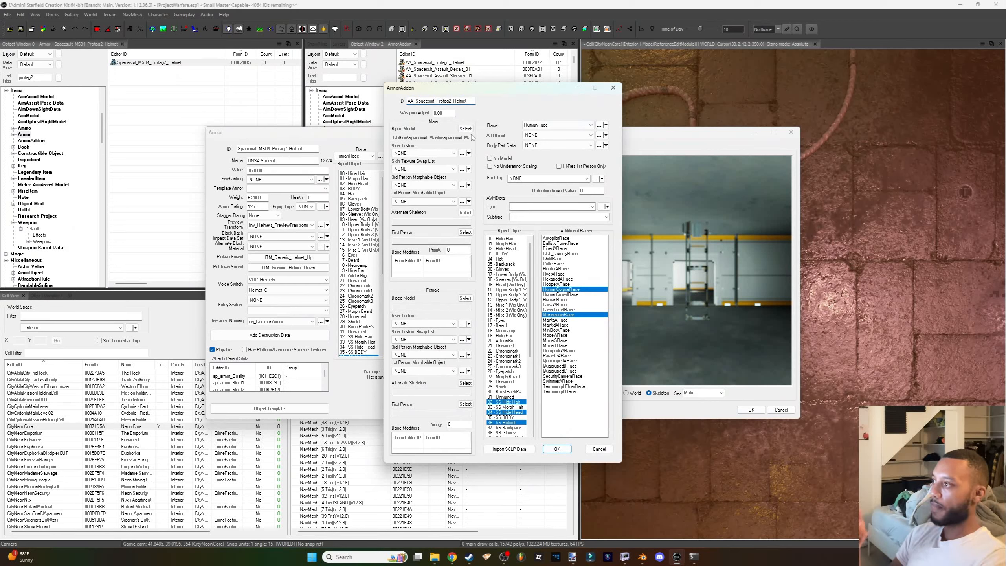
Replace the addon's male biped model with warf_2.nif from the projectwarfare protagonist1 folder and inspect it in the preview.
left_click(466, 129)
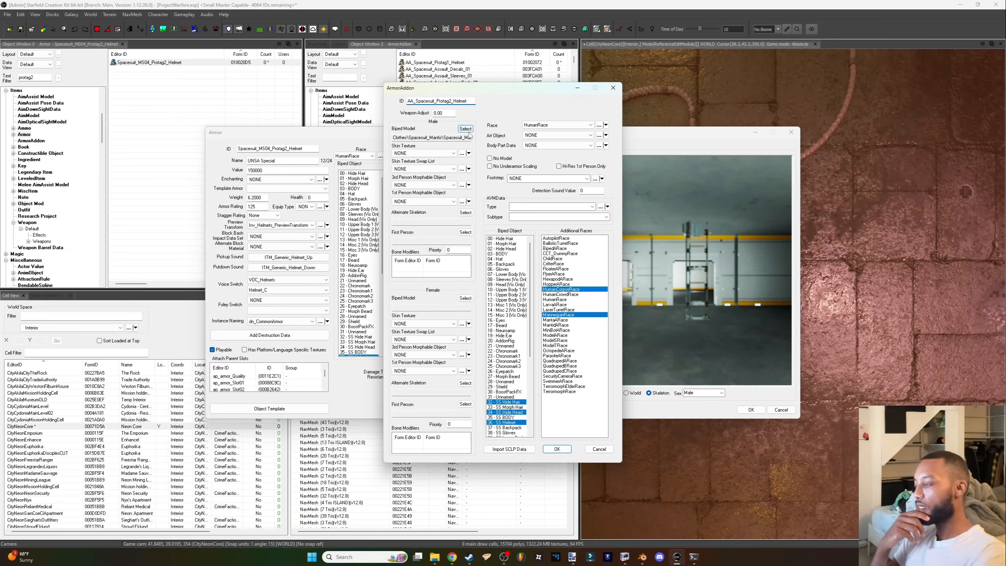
left_click_drag(563, 249, 583, 268)
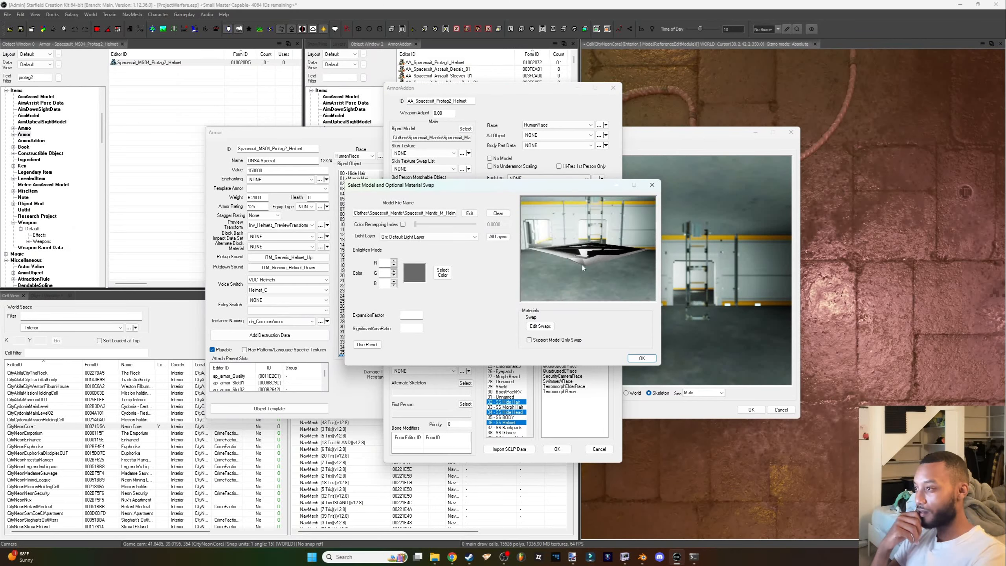
scroll(583, 268, "up", 5)
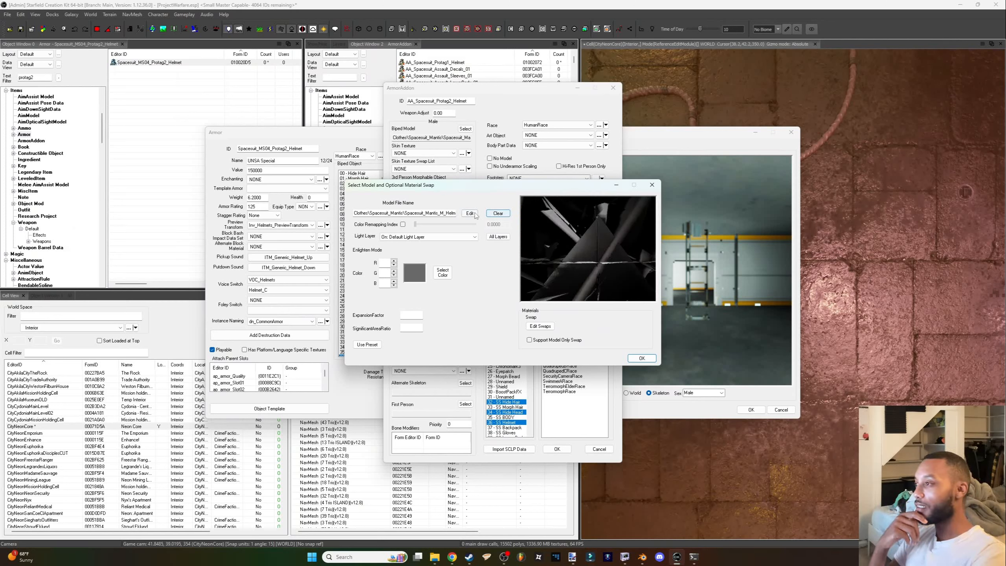
left_click(494, 214)
left_click(470, 214)
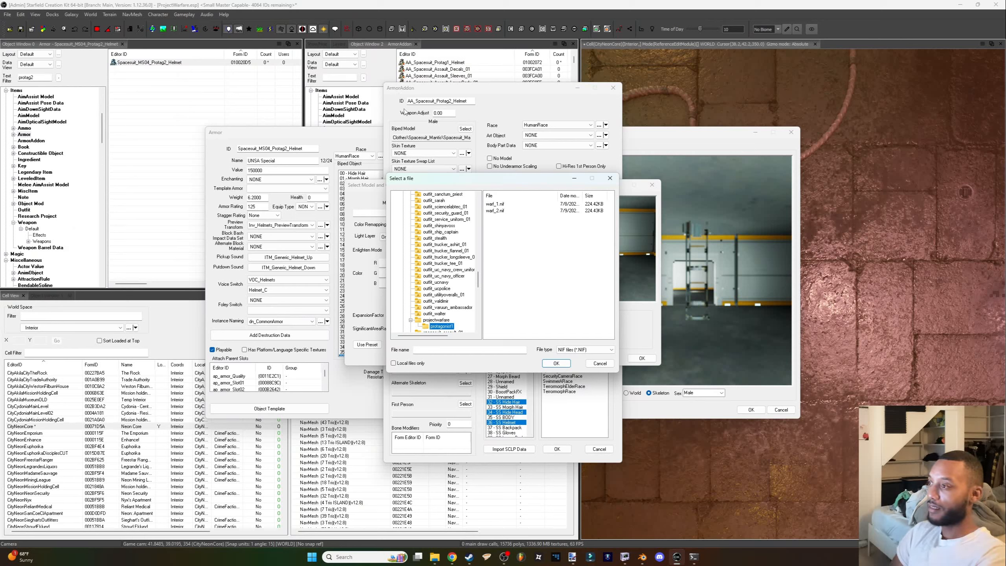
left_click(500, 211)
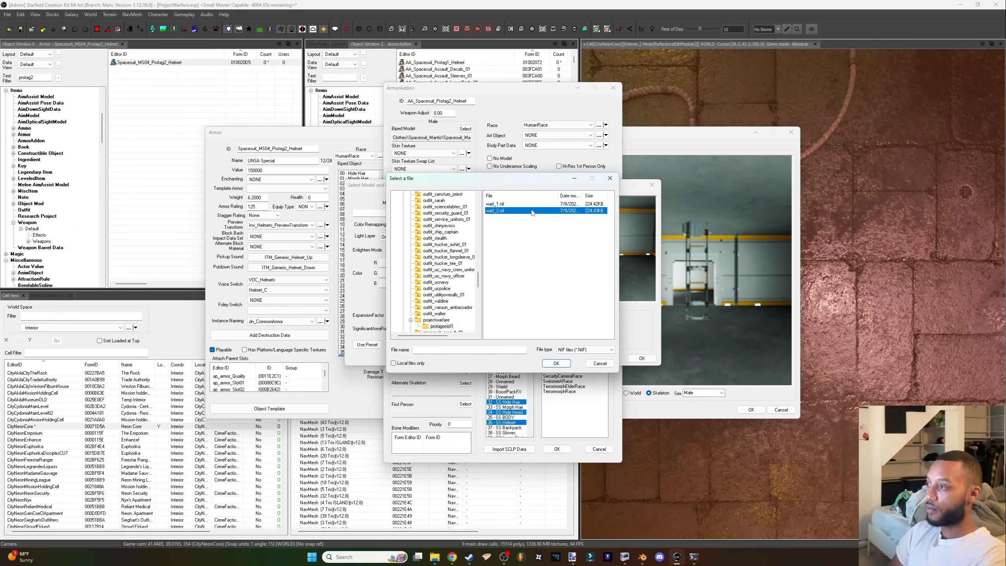
left_click(564, 367)
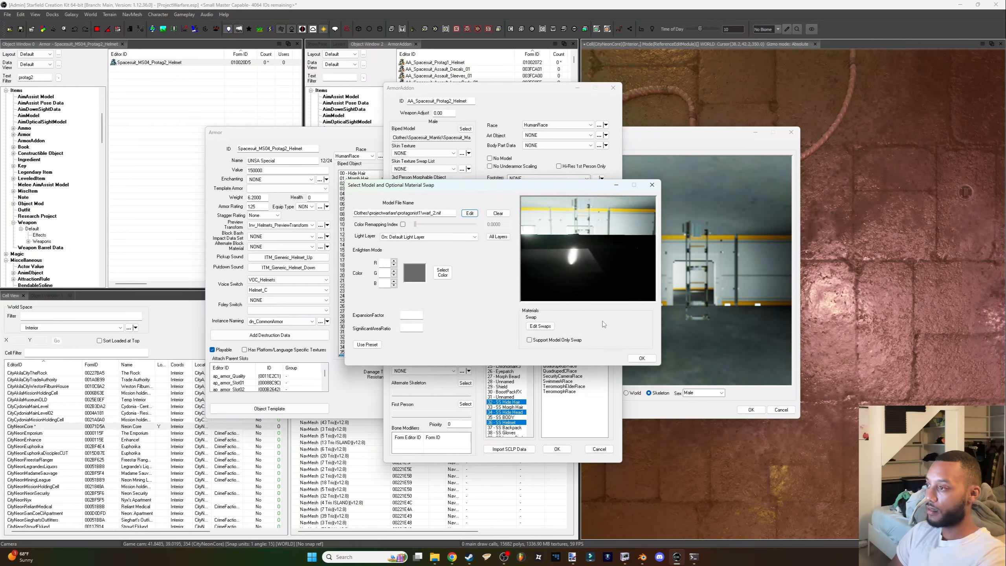
mouse_move(578, 255)
middle_mouse_down()
mouse_move(595, 237)
mouse_move(588, 242)
middle_mouse_up()
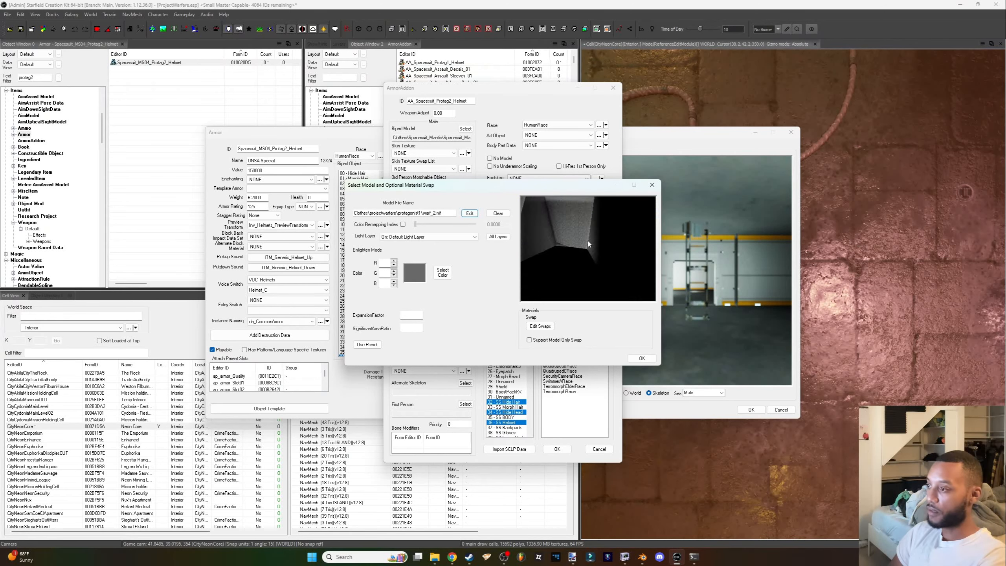
Accept the new biped model and save the edited armor addon as a new form.
left_click(642, 358)
left_click(558, 450)
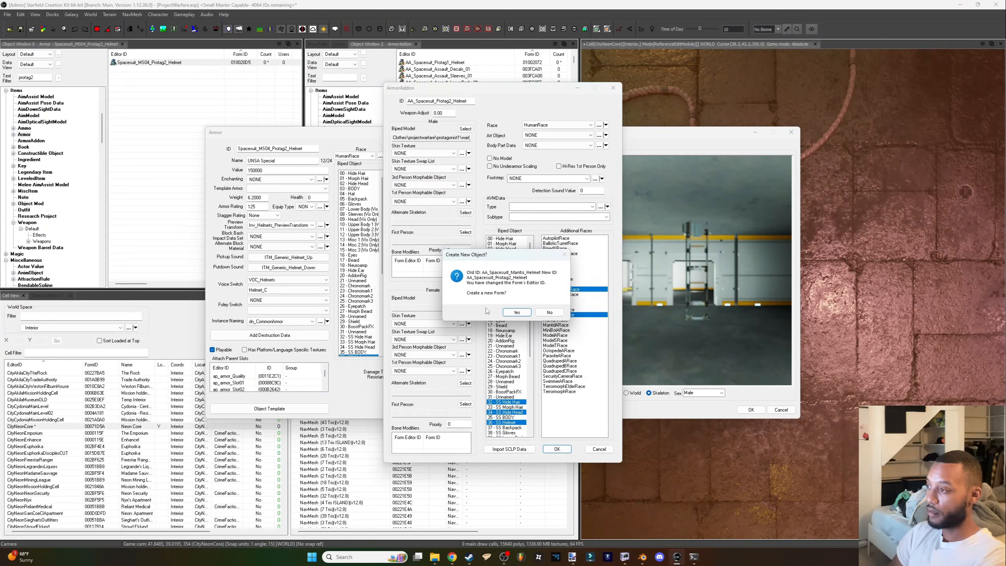
left_click(520, 315)
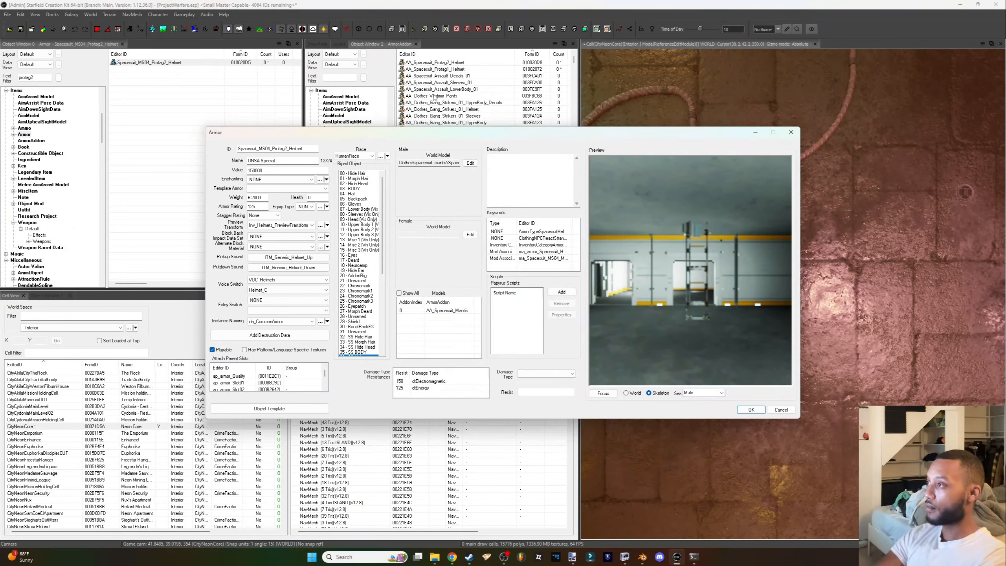
Replace the Mantis addon in the armor's model list with AA_Spacesuit_Protag2_Helmet from the ArmorAddon list.
left_click(452, 311)
key("Delete")
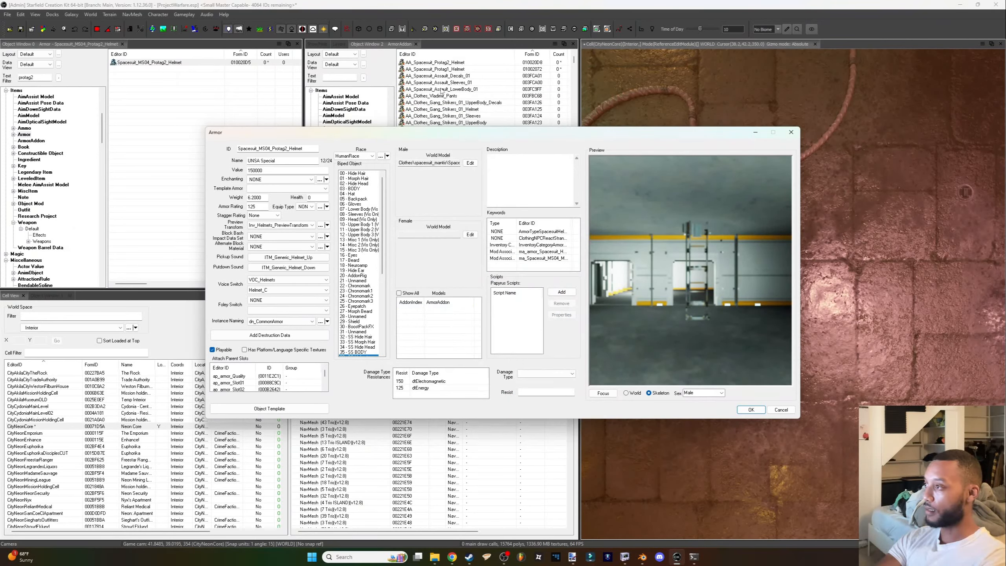
left_click_drag(447, 64, 452, 312)
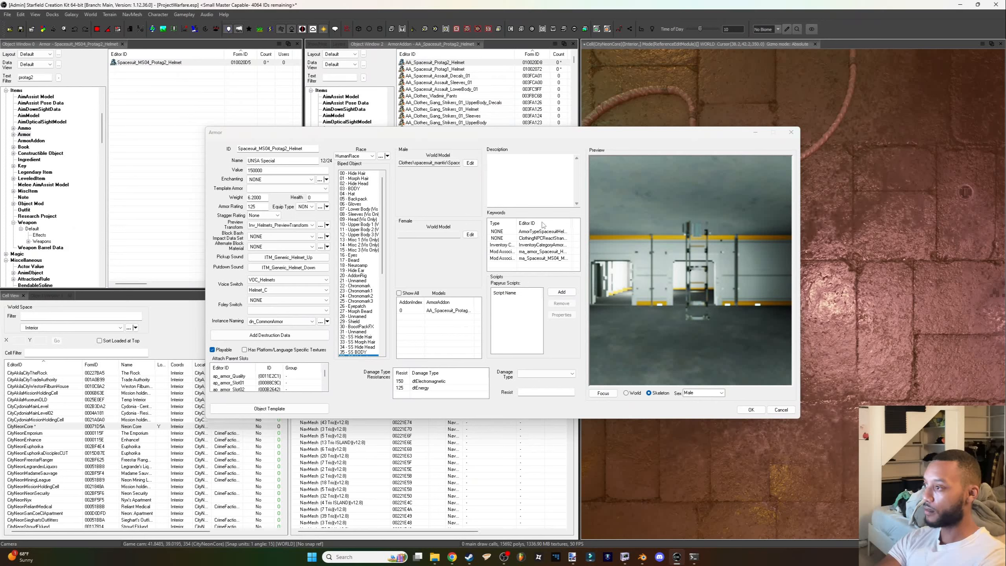
Create a new keyword form named ma_Spacesuit_MS04_Protag2_Helmet from the armor's MS04 Mantis mod association keyword.
left_click_drag(571, 224, 581, 223)
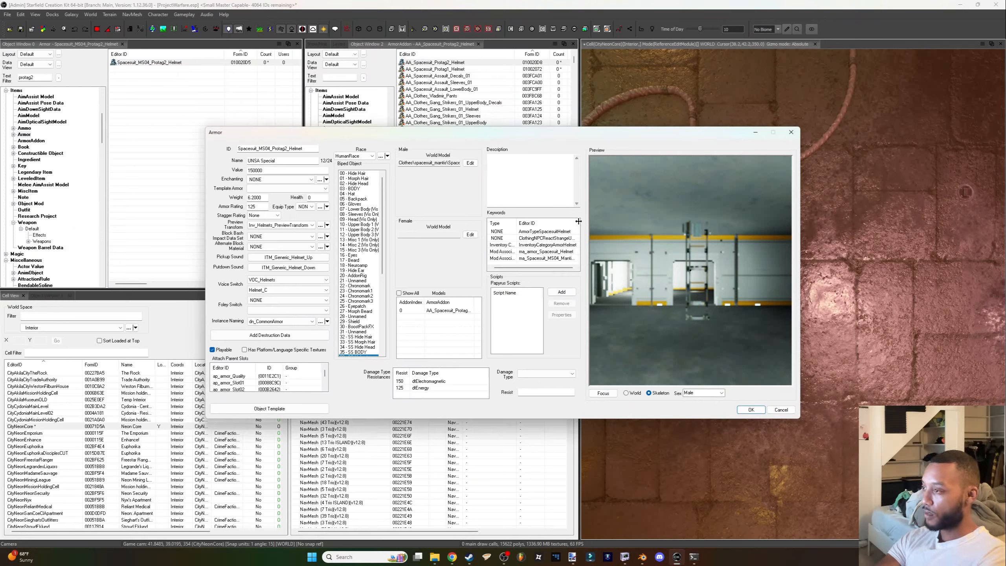
left_click_drag(546, 268, 550, 268)
double_click(535, 258)
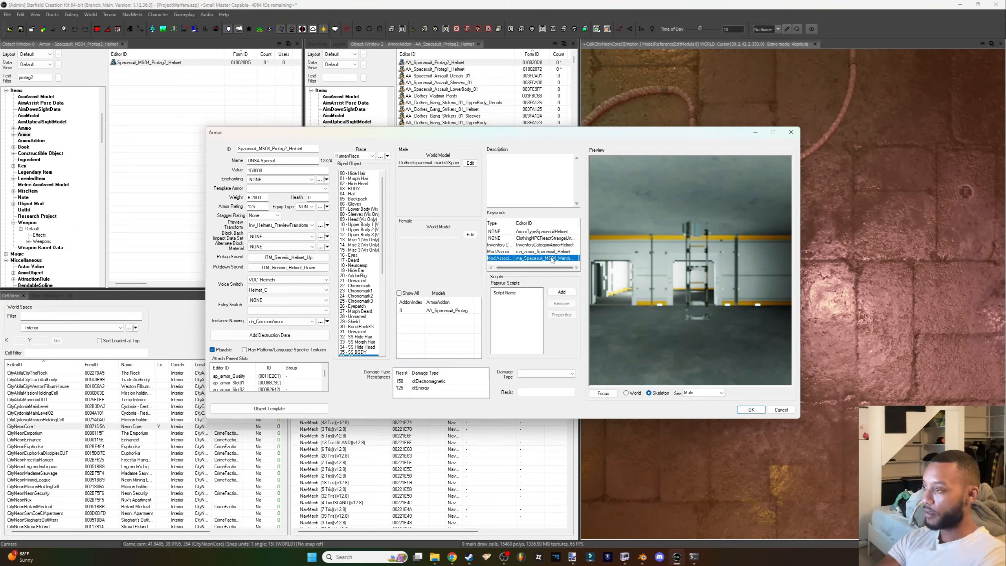
left_click_drag(479, 226, 482, 226)
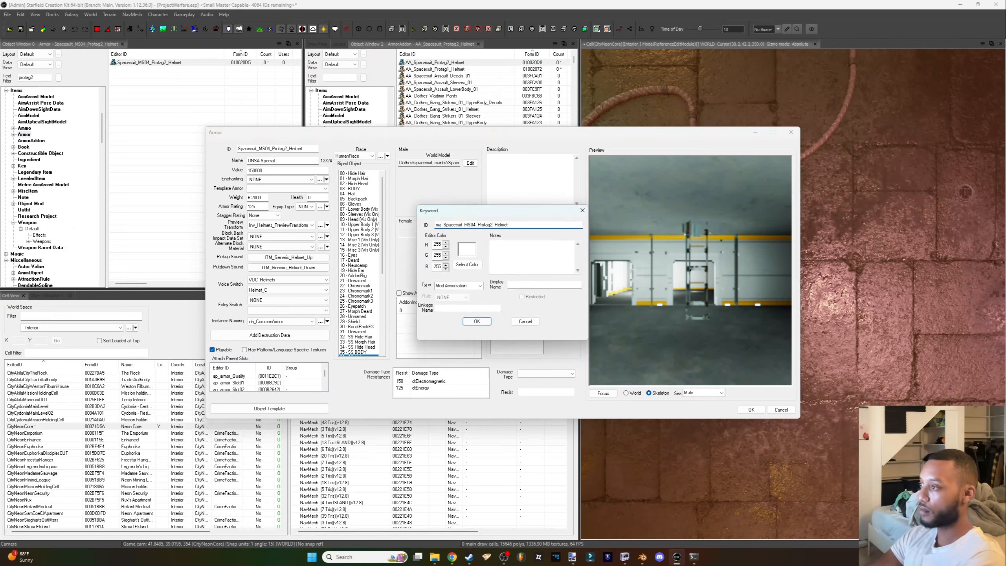
left_click(477, 323)
left_click(522, 313)
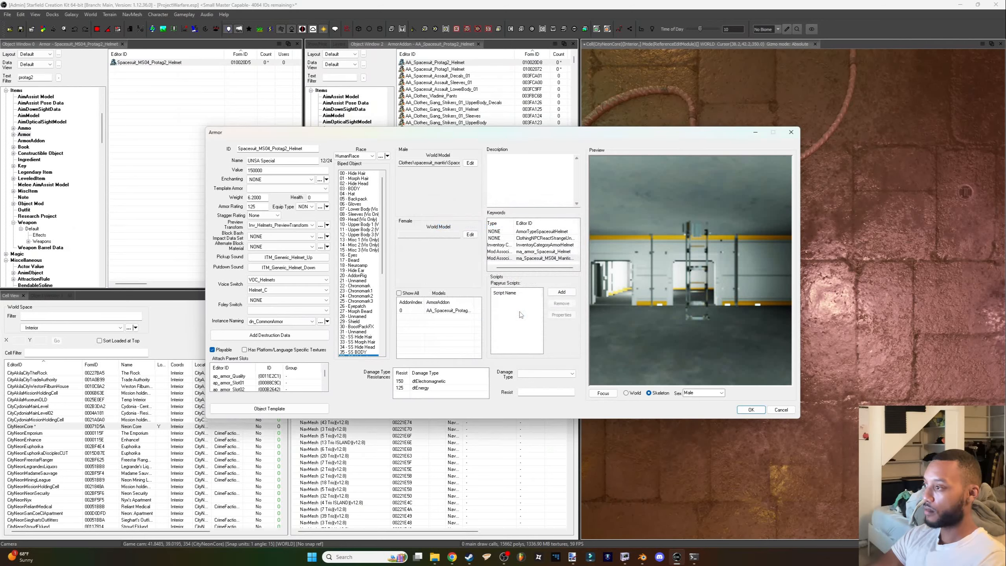
Remove the MS04 Mantis mod association keyword from the armor's keyword list and filter all forms by protag2.
right_click(551, 260)
left_click(523, 261)
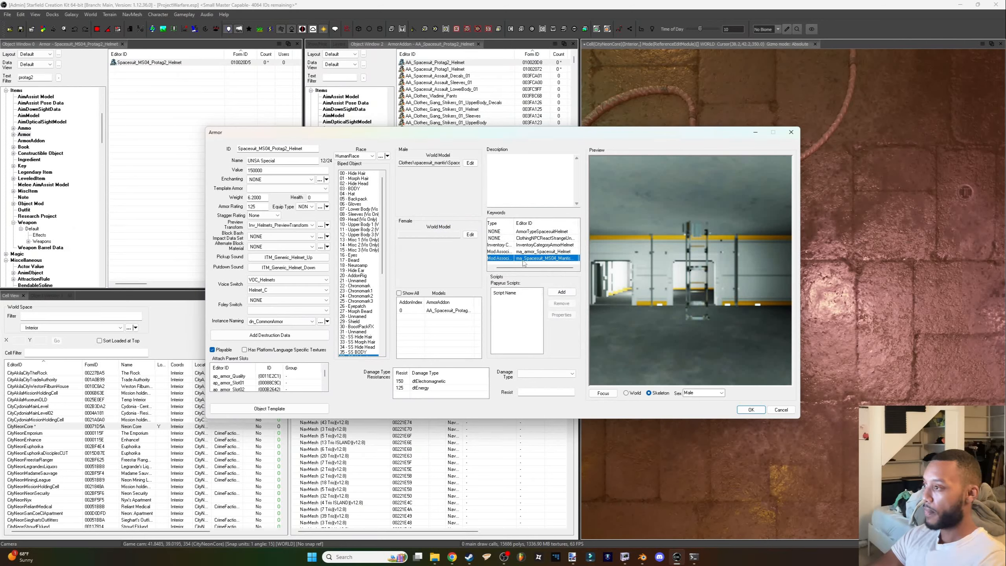
right_click(522, 262)
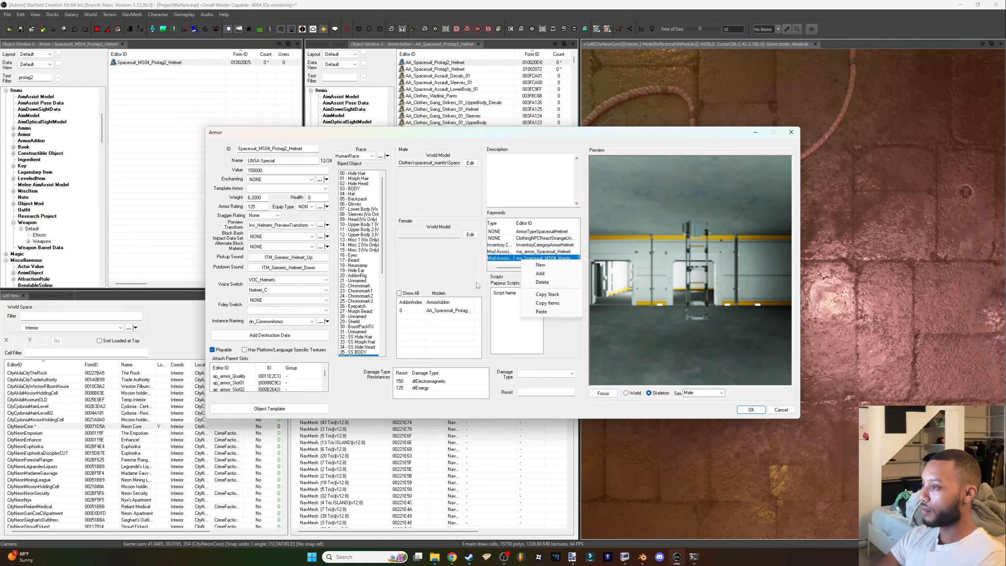
left_click(47, 296)
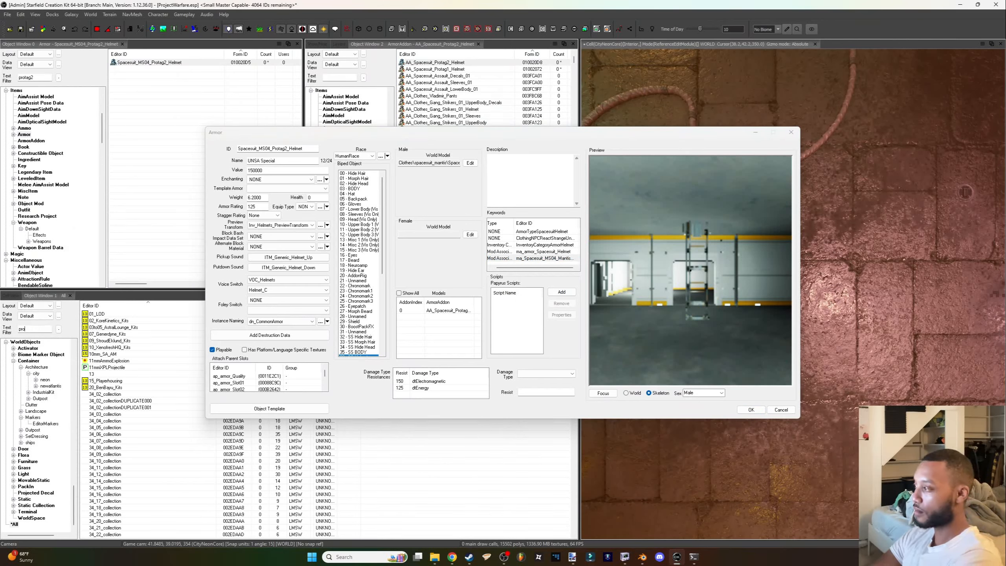
left_click(528, 260)
key("Delete")
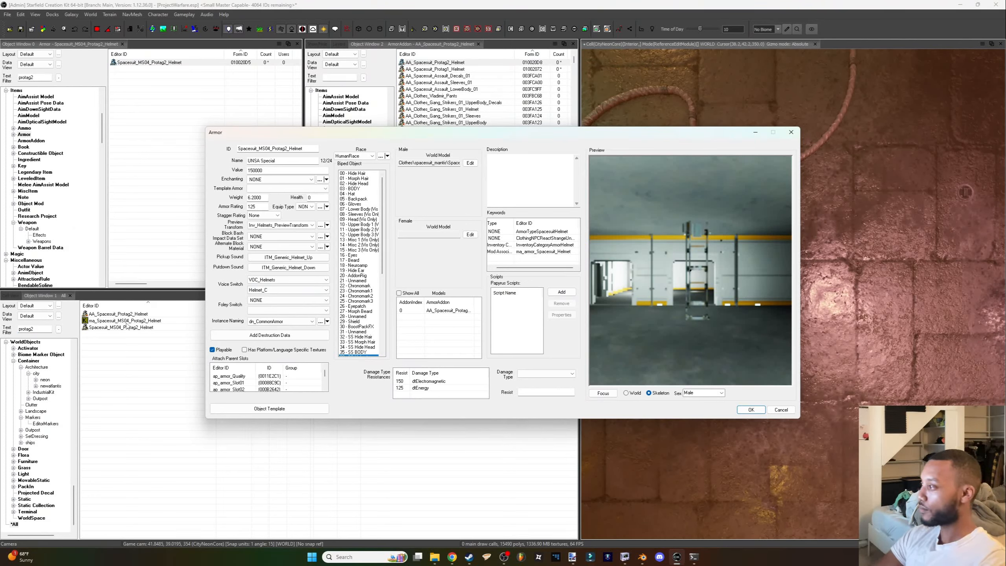
Add ma_Spacesuit_MS04_Protag2_Helmet to the armor's keywords, then accept the armor and the AA_Spacesuit_Protag2_Helmet addon.
left_click_drag(127, 320, 419, 314)
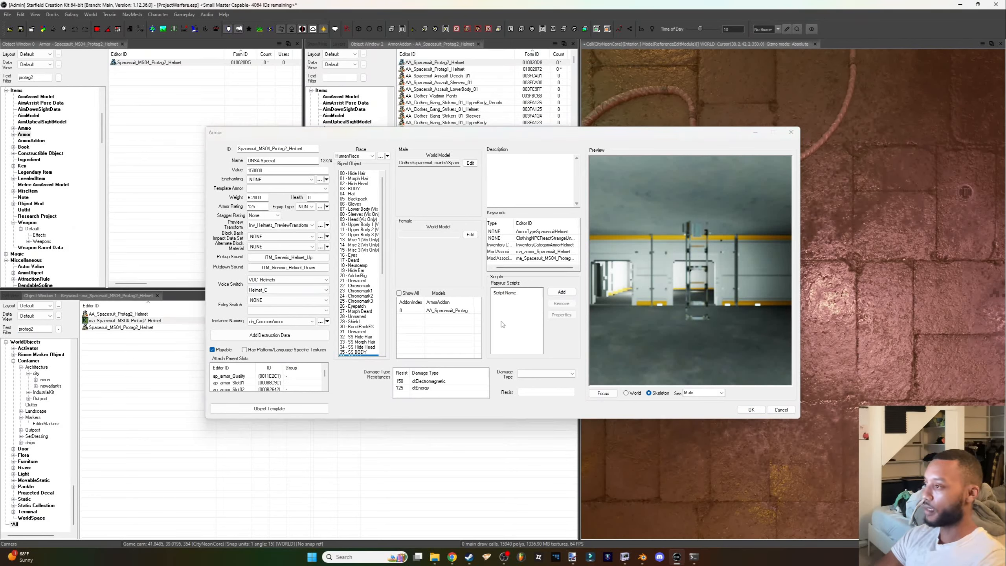
left_click(752, 410)
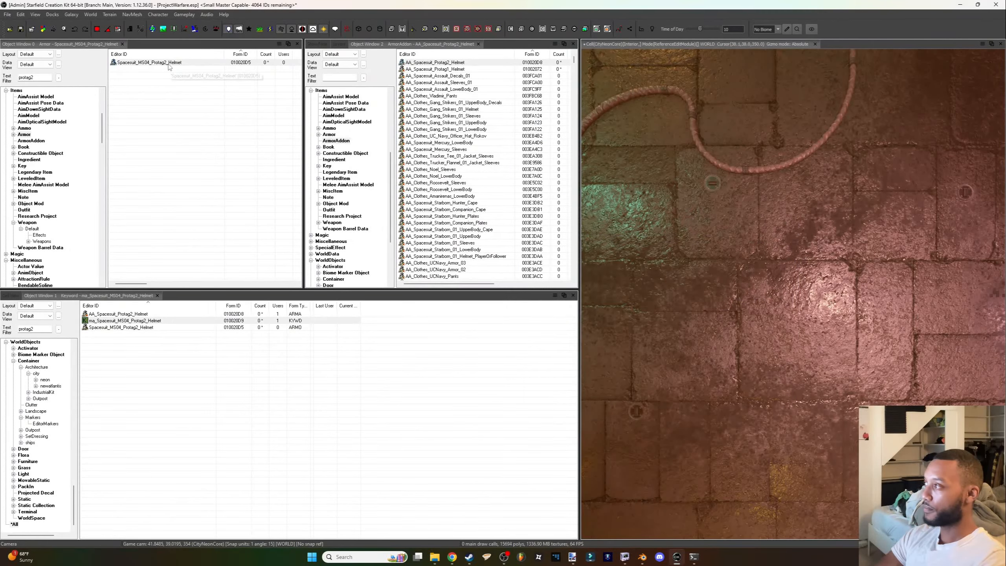
left_click(437, 62)
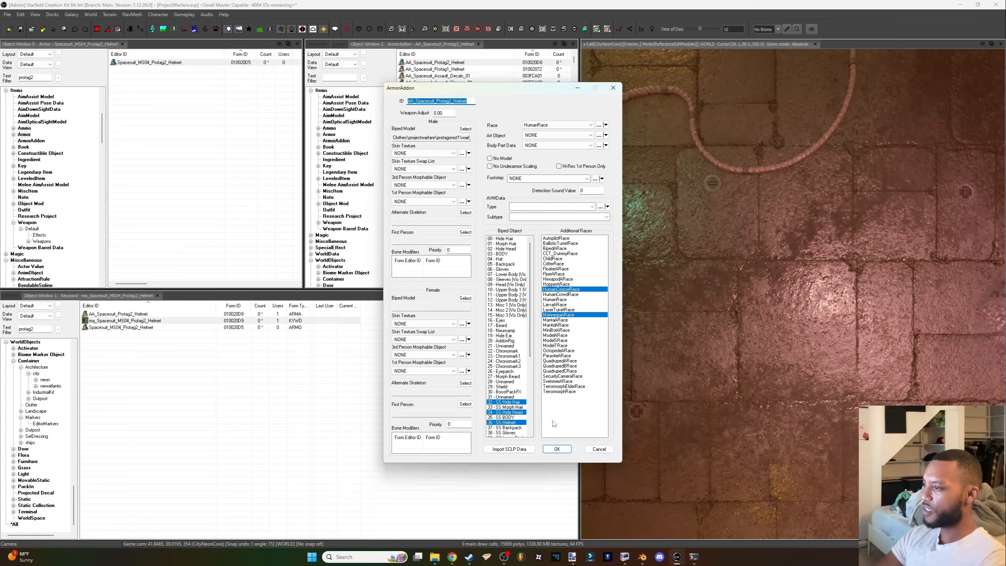
left_click(557, 449)
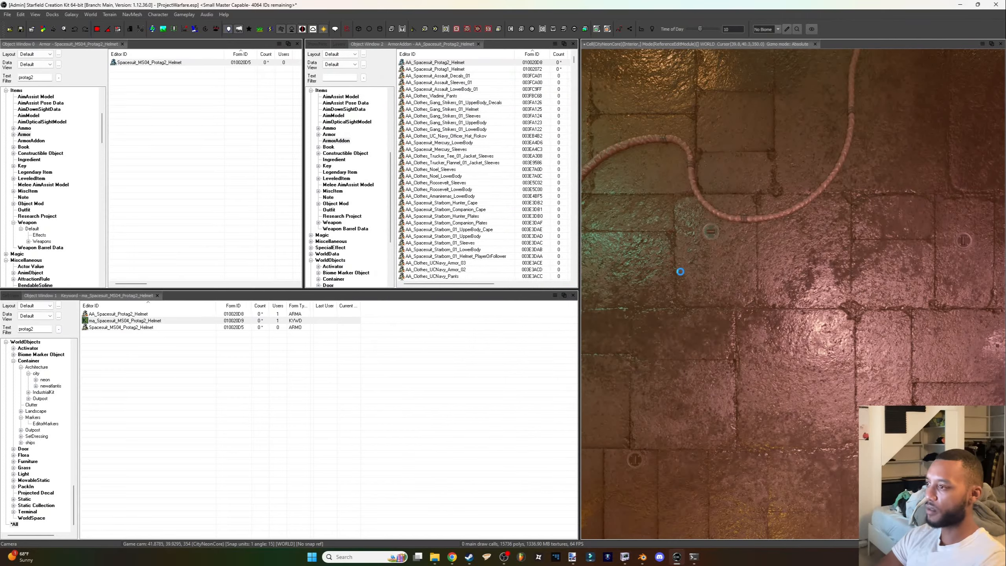
Place Spacesuit_MS04_Protag2_Helmet on the floor of the CityNeonCore cell near the helmet already standing there.
key("grave")
key("w")
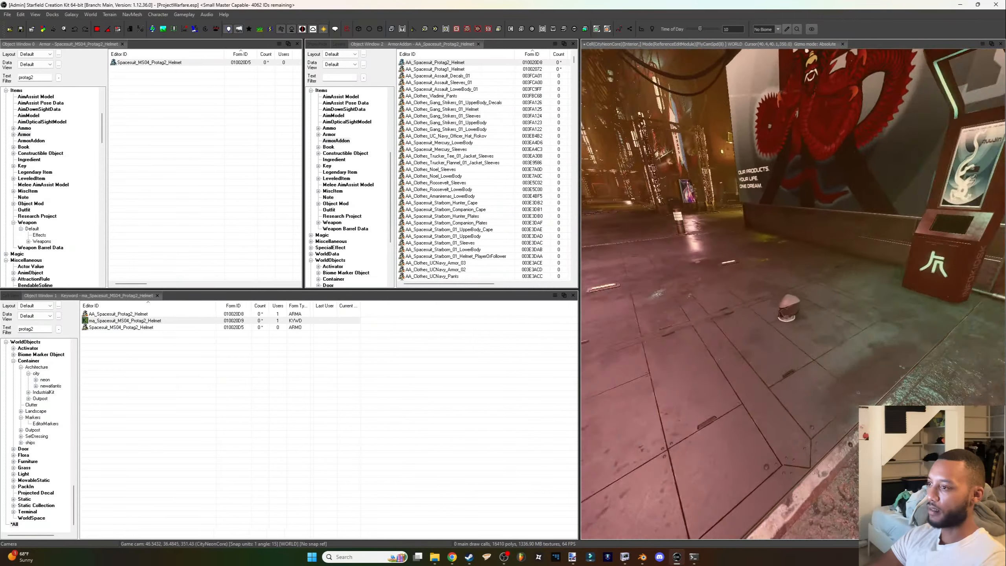
key("grave")
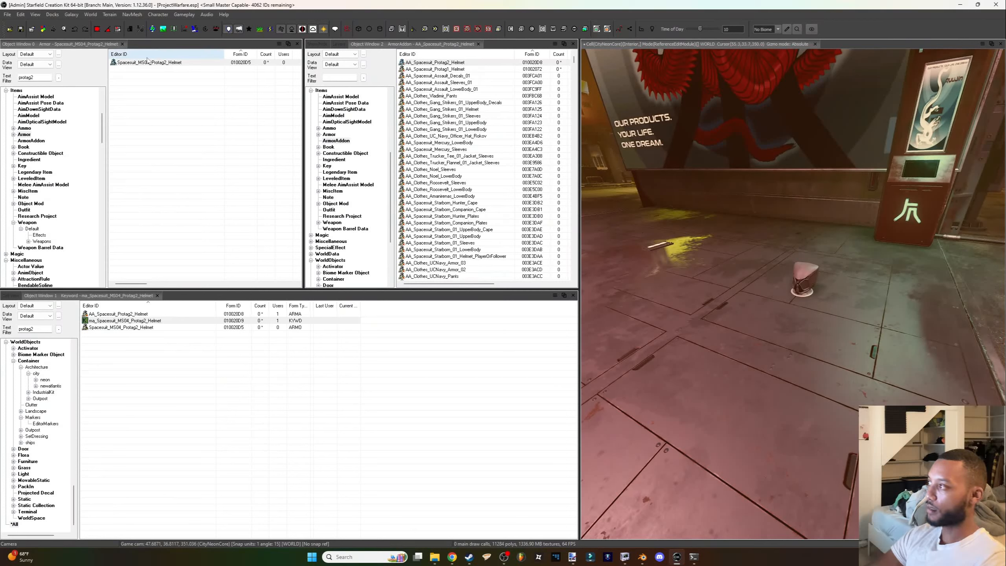
left_click_drag(148, 61, 471, 147)
left_click_drag(708, 274, 709, 276)
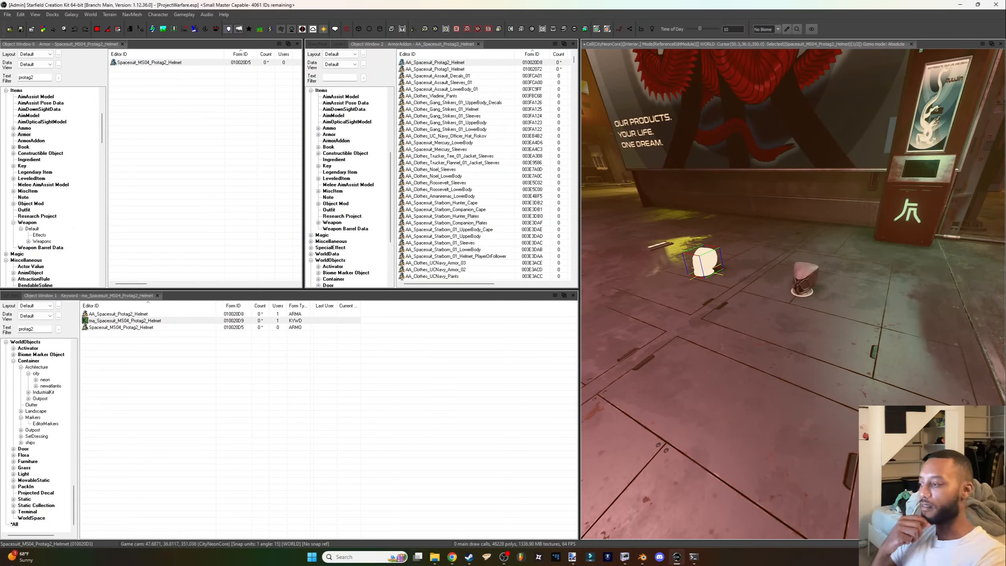
In File Explorer, open Documents\My Games\Starfield\Data\Textures\clothes\ProjectWarfare in a separate tab.
left_click(436, 558)
left_click(266, 74)
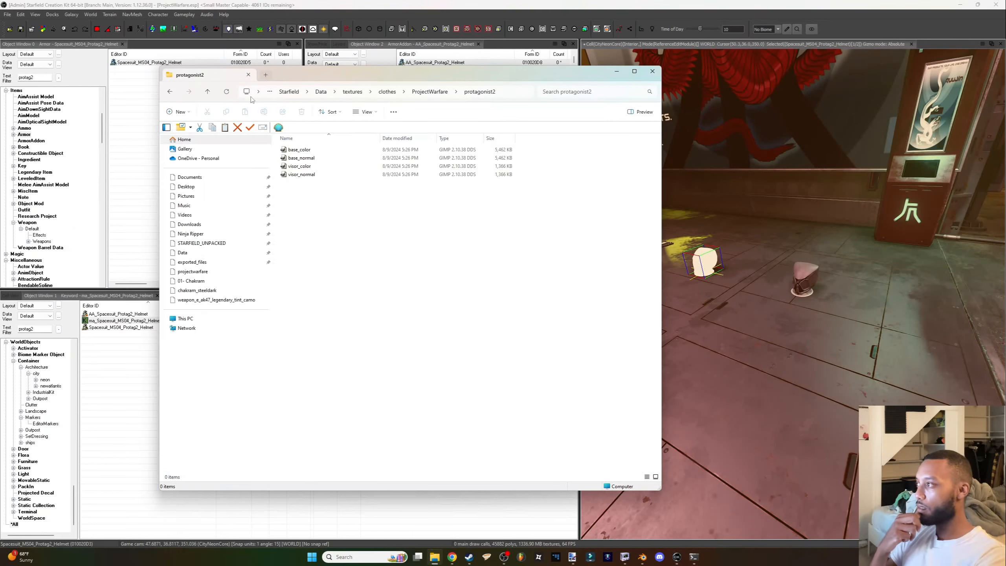
left_click(193, 180)
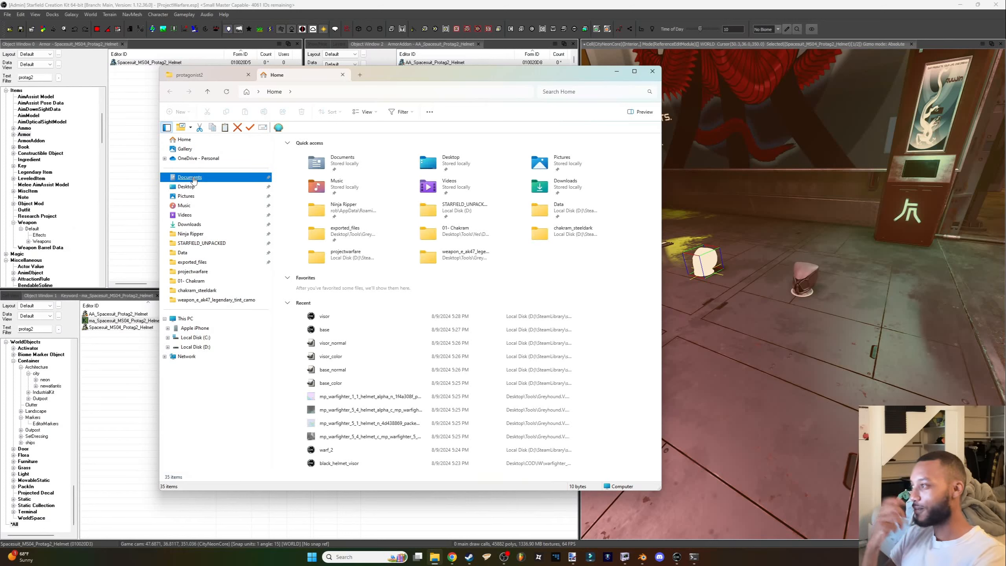
double_click(307, 245)
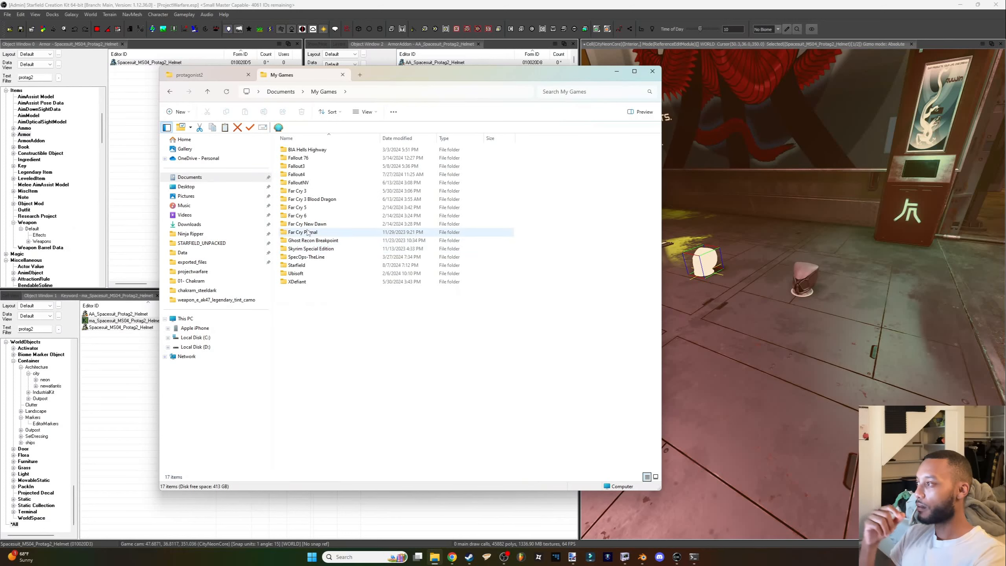
double_click(301, 265)
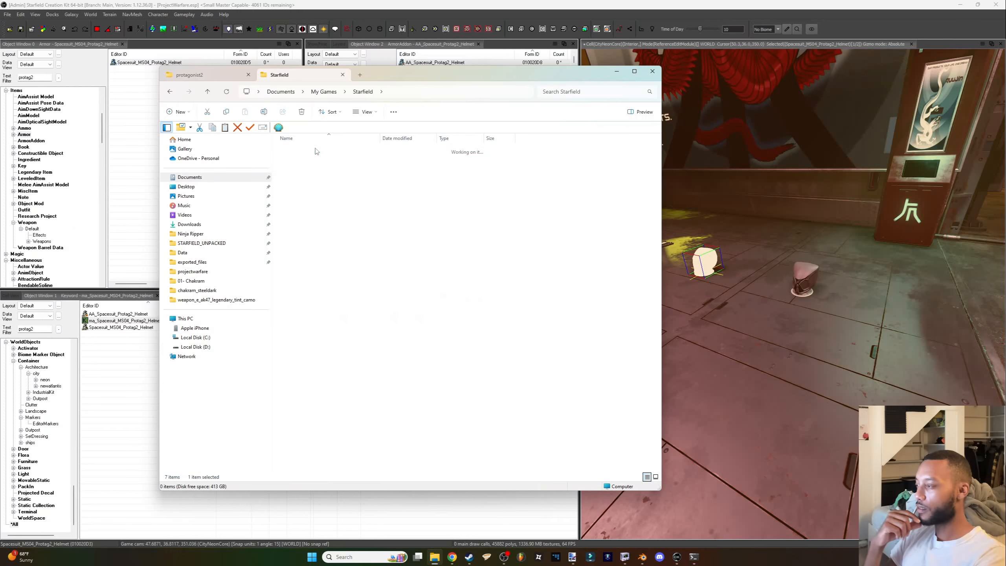
double_click(311, 151)
double_click(311, 153)
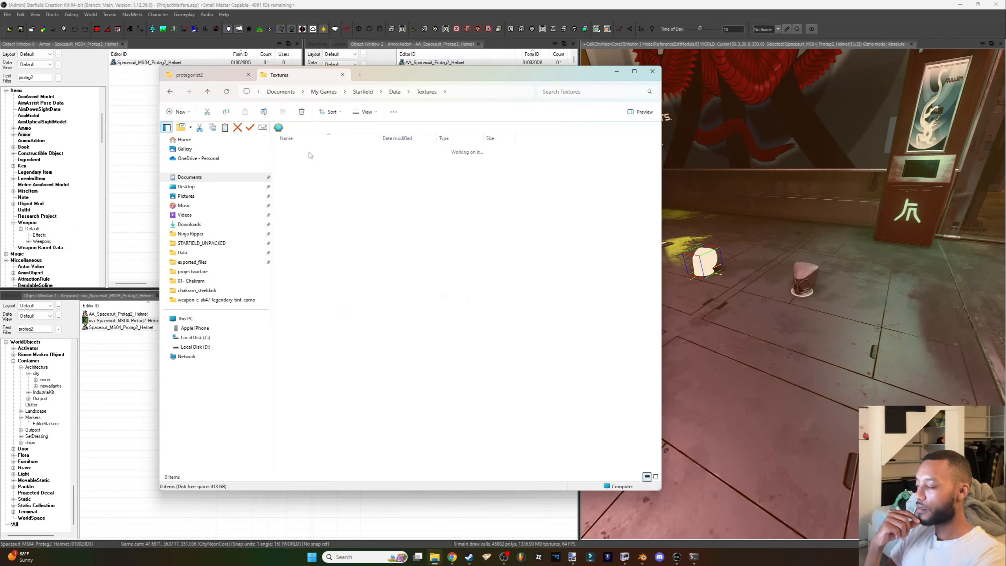
double_click(317, 158)
double_click(317, 158)
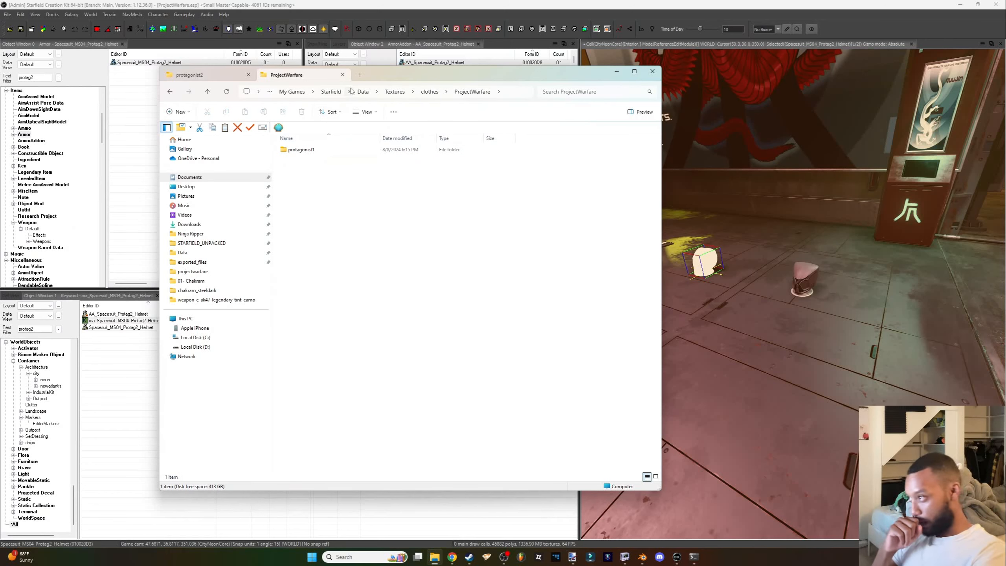
Copy the protagonist2 folder from the Steam Starfield Data\textures\clothes\ProjectWarfare into the My Games ProjectWarfare textures folder, then return to Creation Kit.
left_click(359, 76)
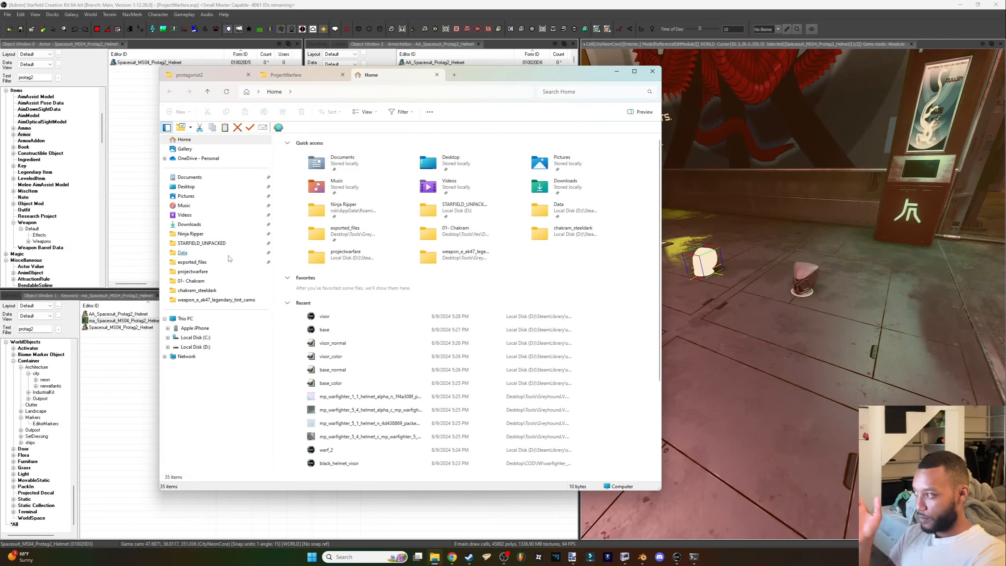
left_click(202, 273)
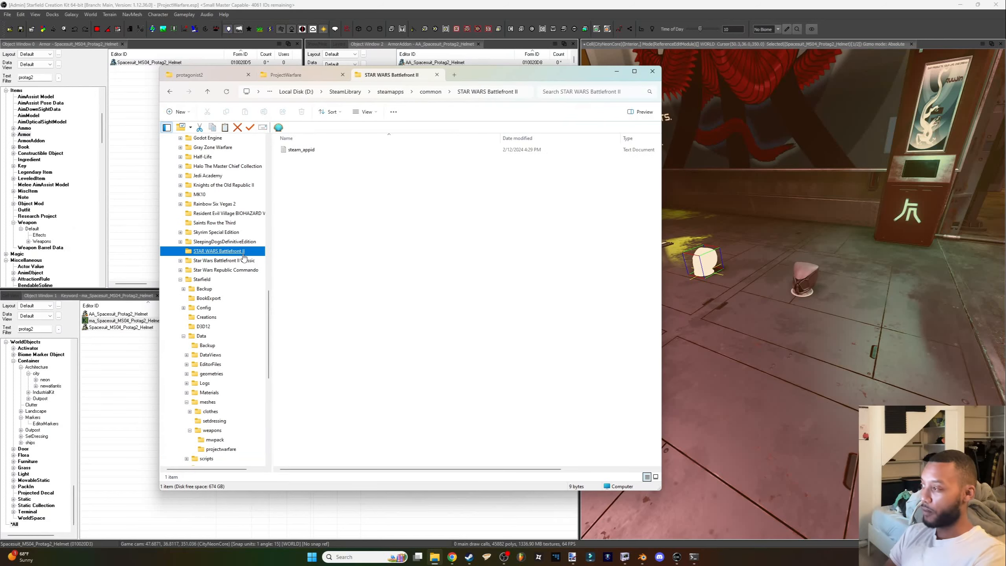
scroll(231, 225, "up", 15)
left_click(183, 252)
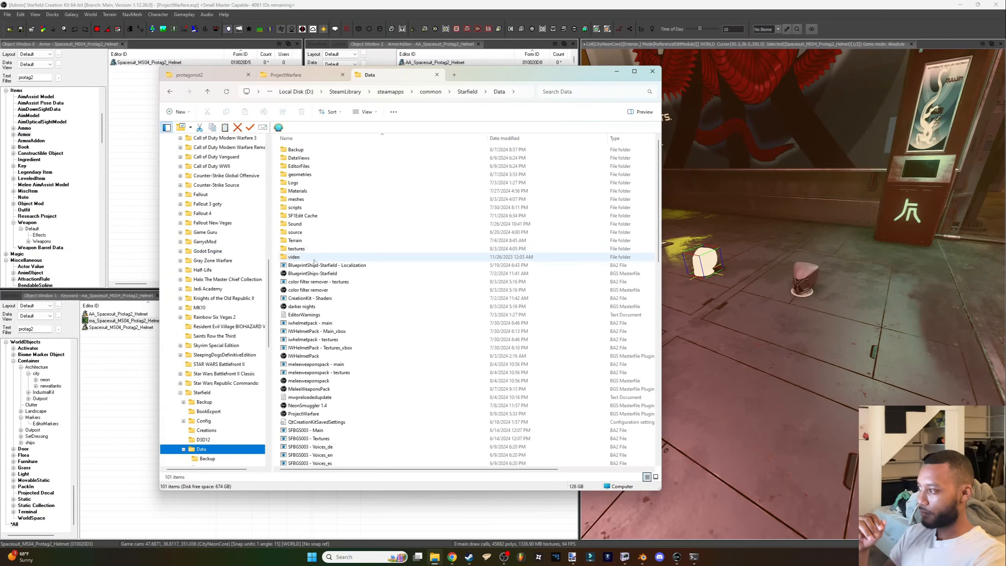
double_click(305, 158)
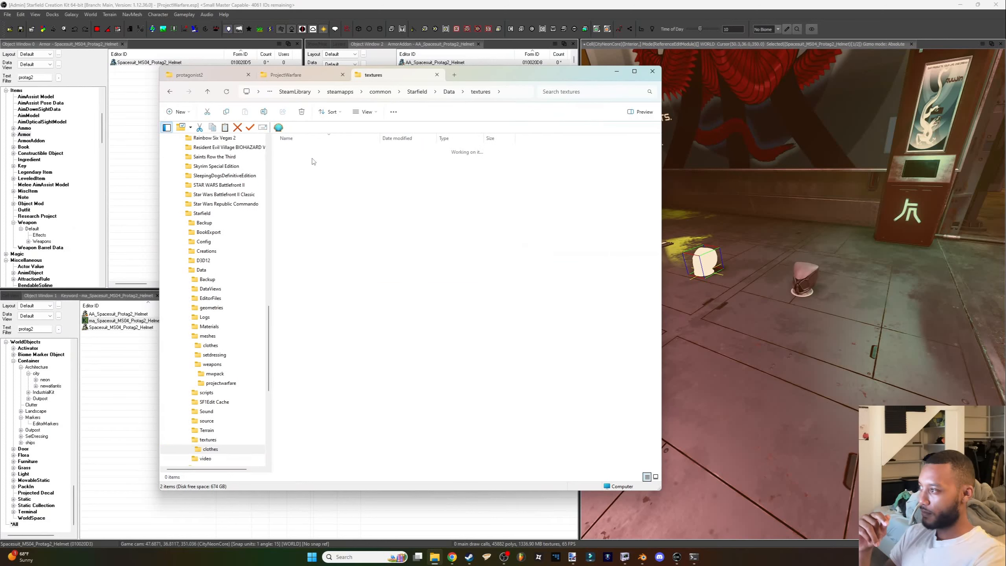
double_click(316, 150)
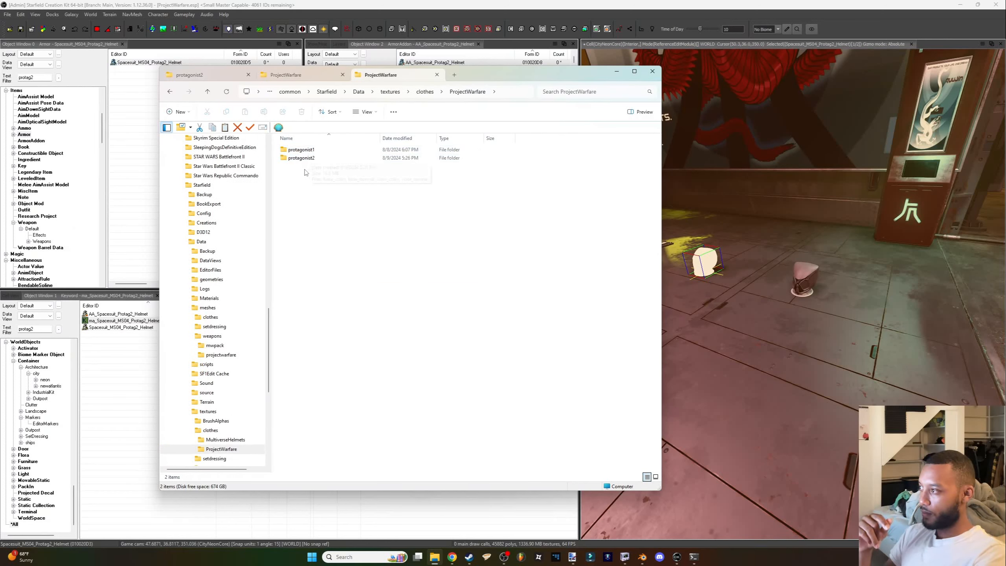
left_click(309, 158)
left_click(313, 76)
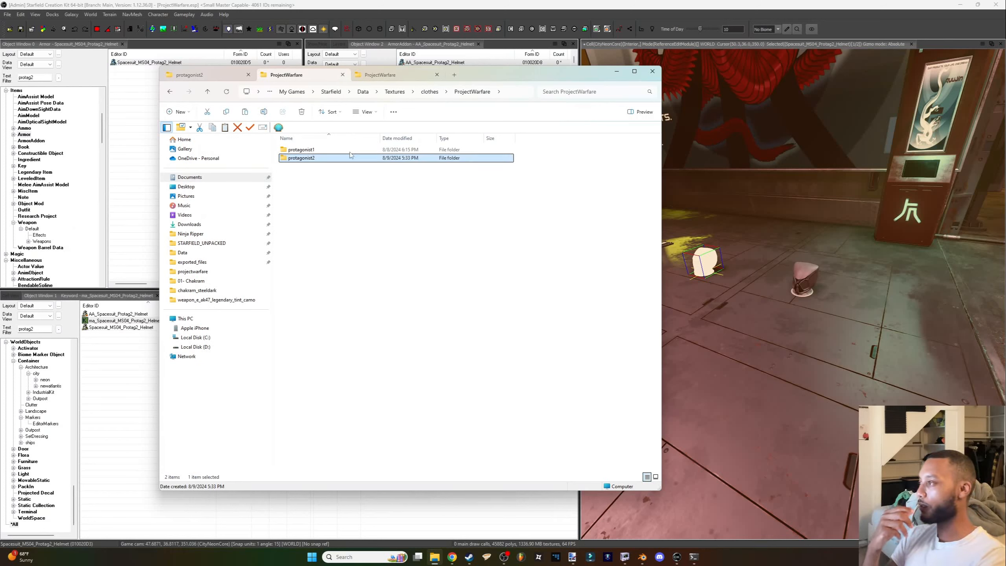
left_click(461, 19)
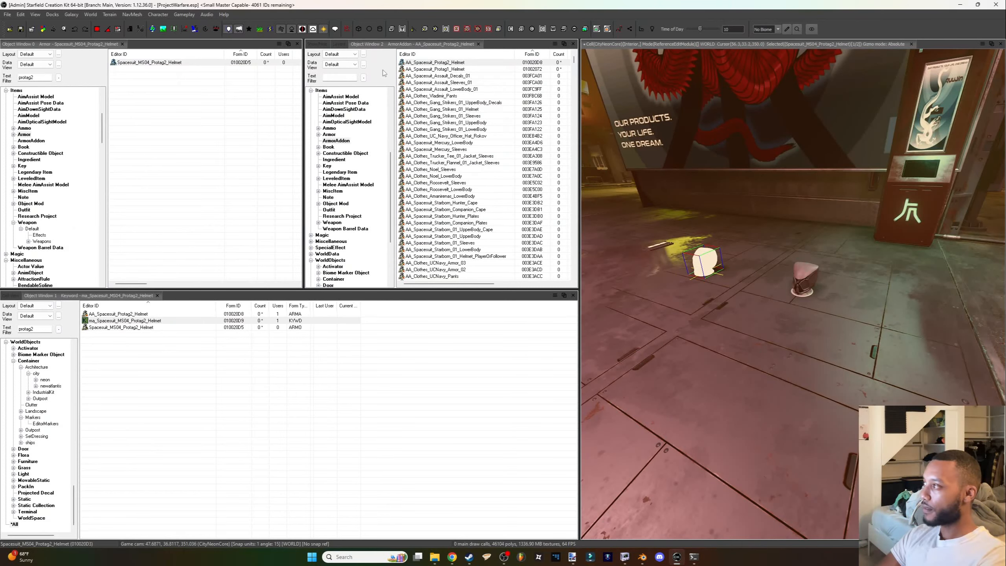
Launch Starfield through Steam and equip the custom helmet placed on the floor in Neon.
right_click(470, 557)
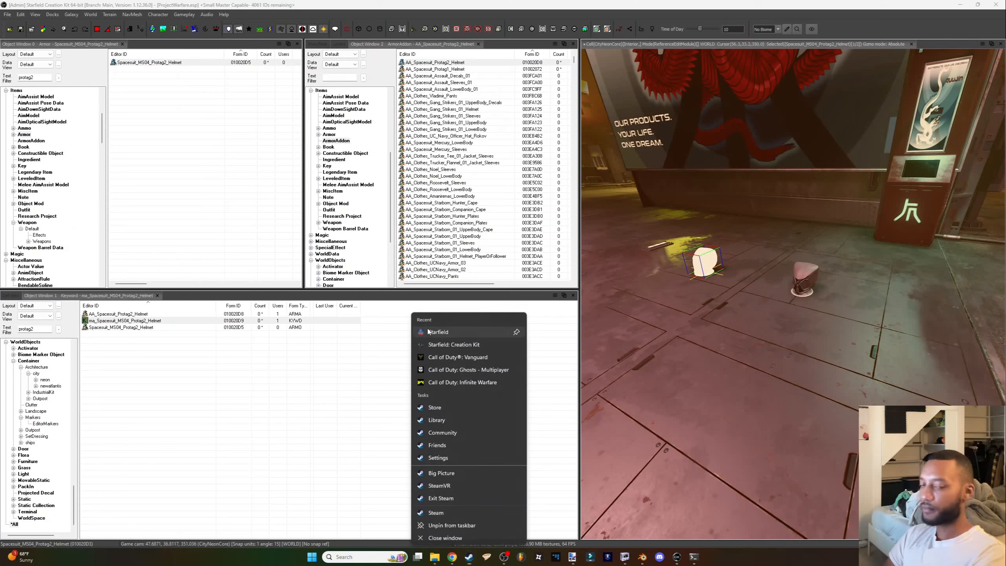
left_click(429, 331)
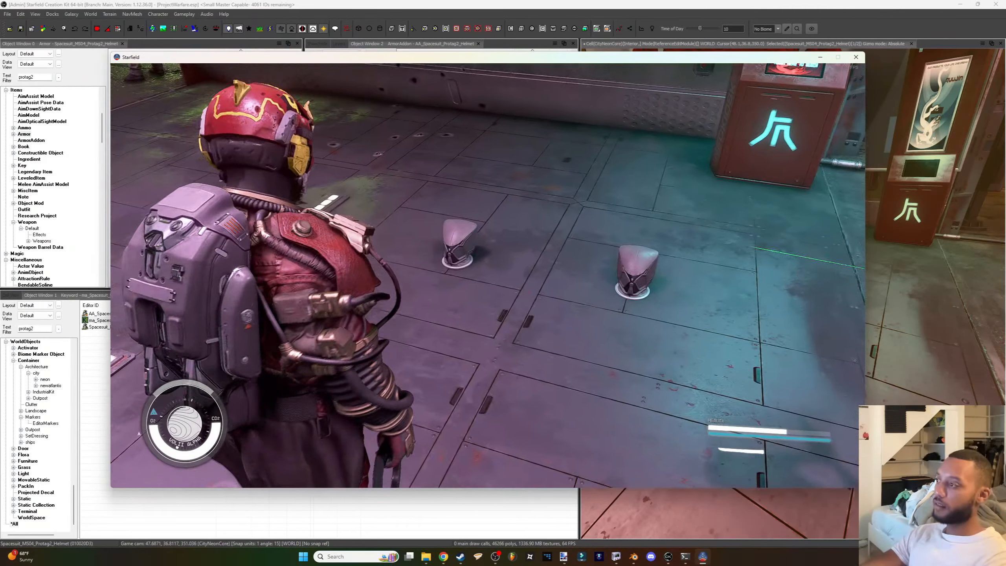
key("w")
key("e")
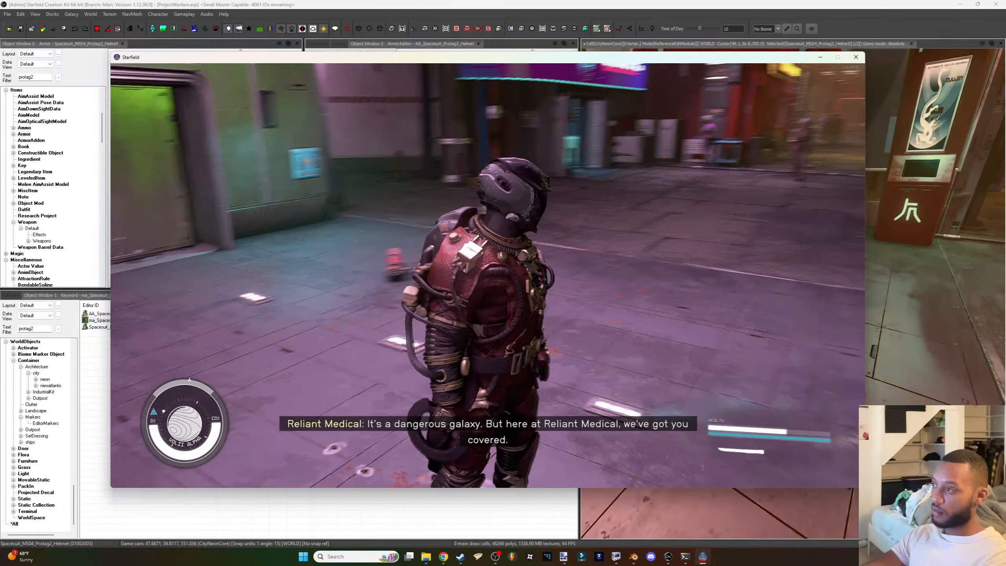
Examine the equipped helmet's model and textures on the character from several angles, switching between first-person and third-person views.
scroll(488, 276, "up", 2)
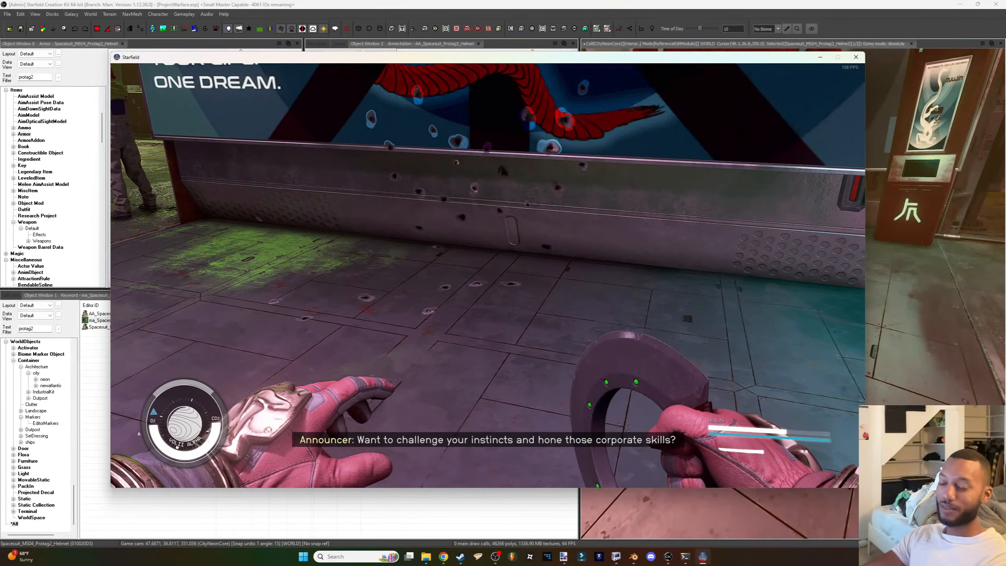
scroll(488, 276, "down", 2)
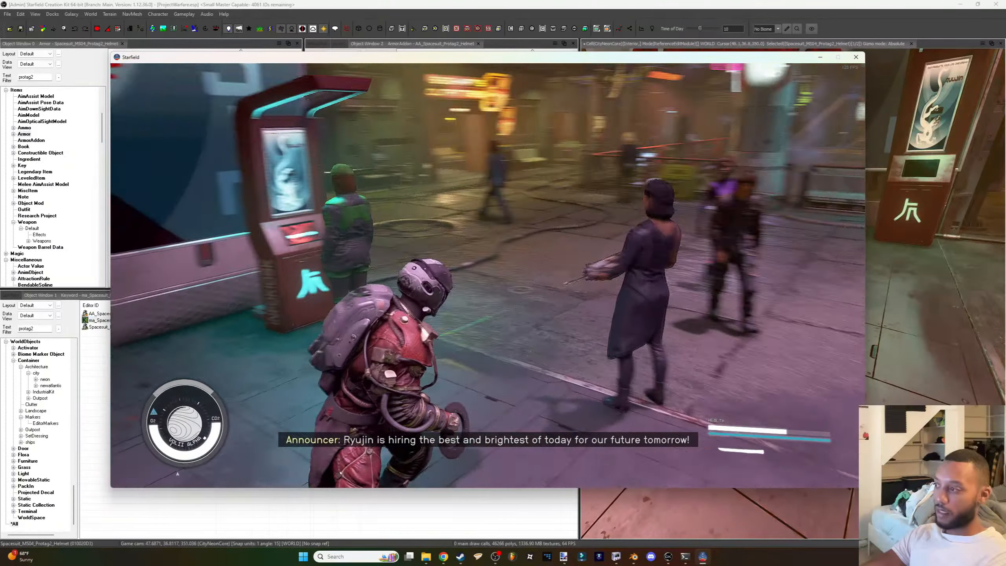
key("e")
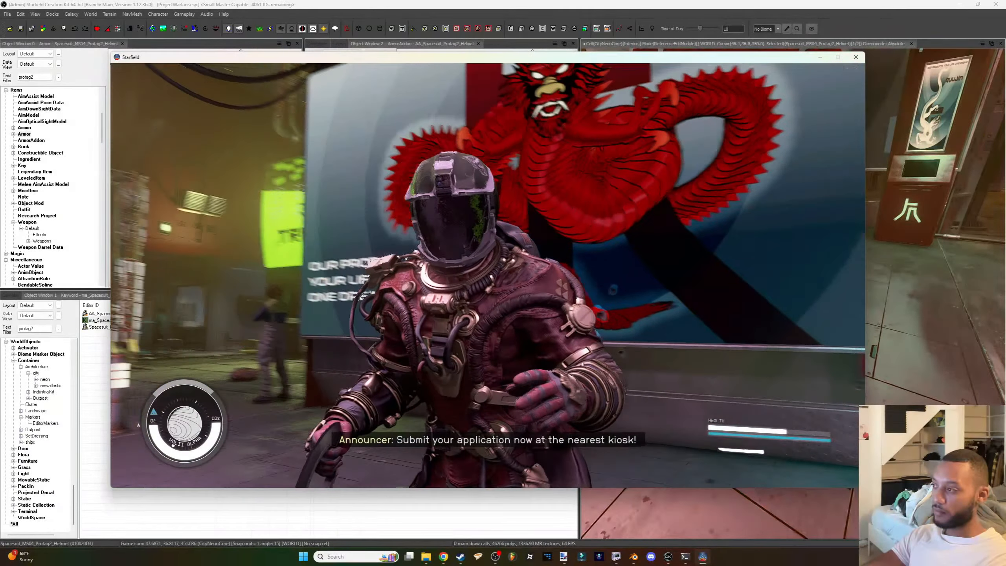
key("w")
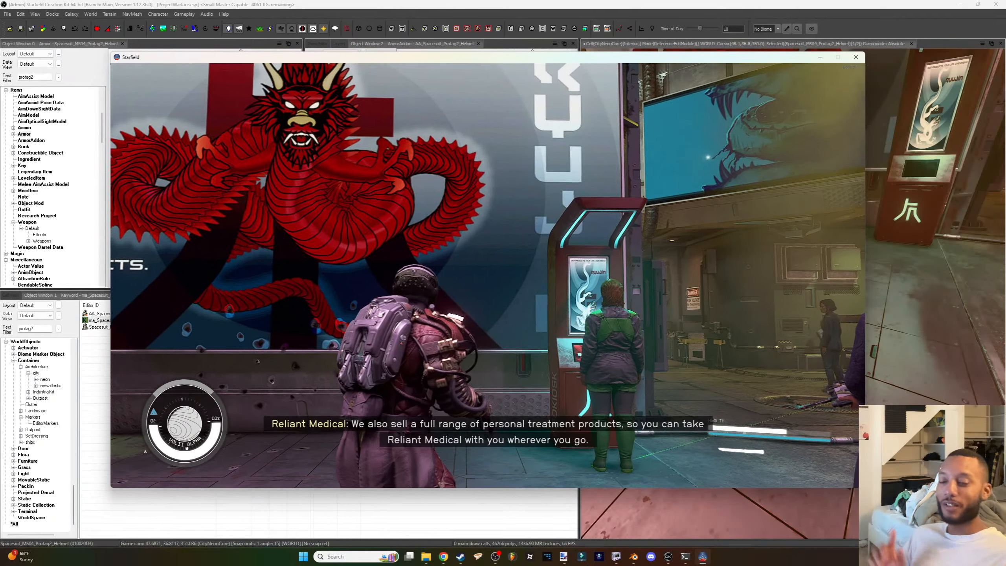
key("w")
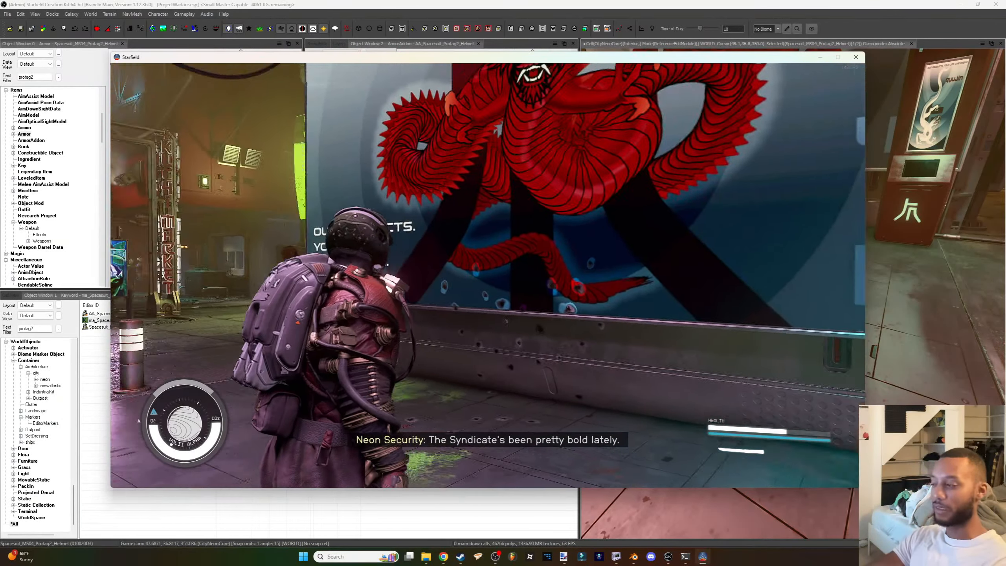
key("w")
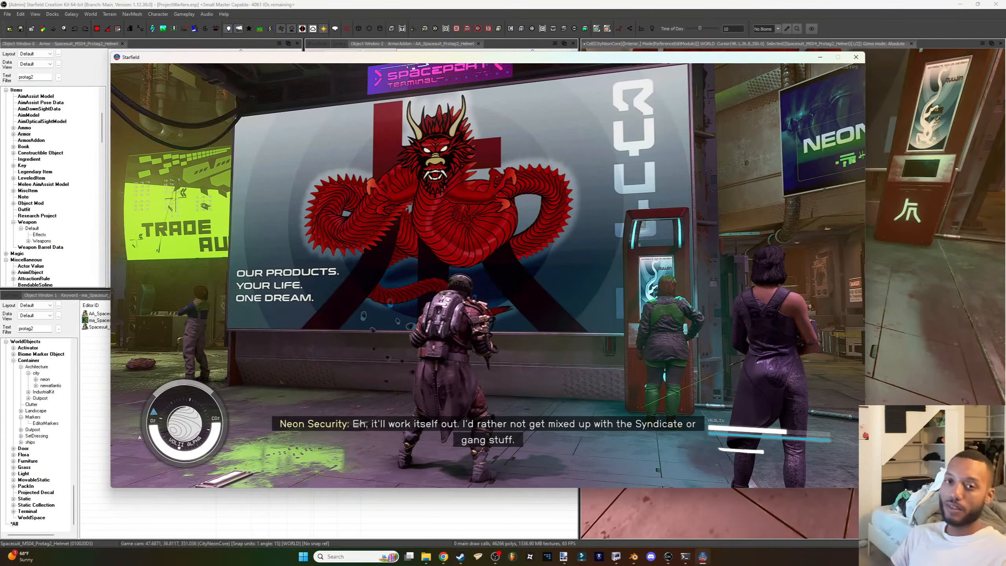